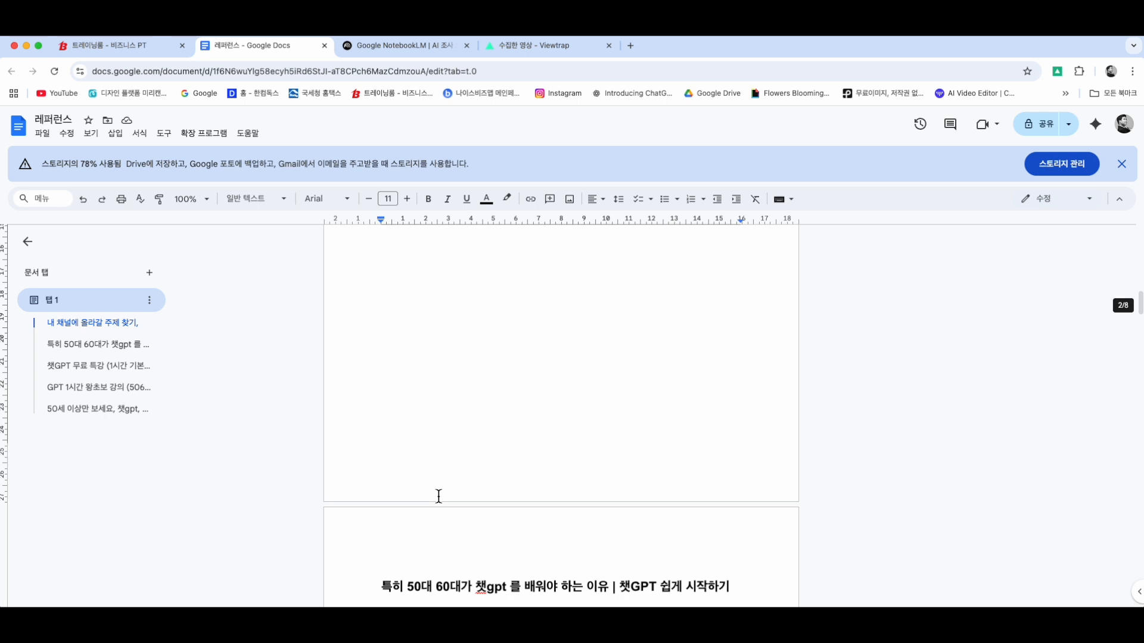
Open the 내용 전문 link under the 특히 50대 60대가 entry, skim the 5060 transcript document, and close it
{"action": "left_click", "coordinate": [449, 300]}
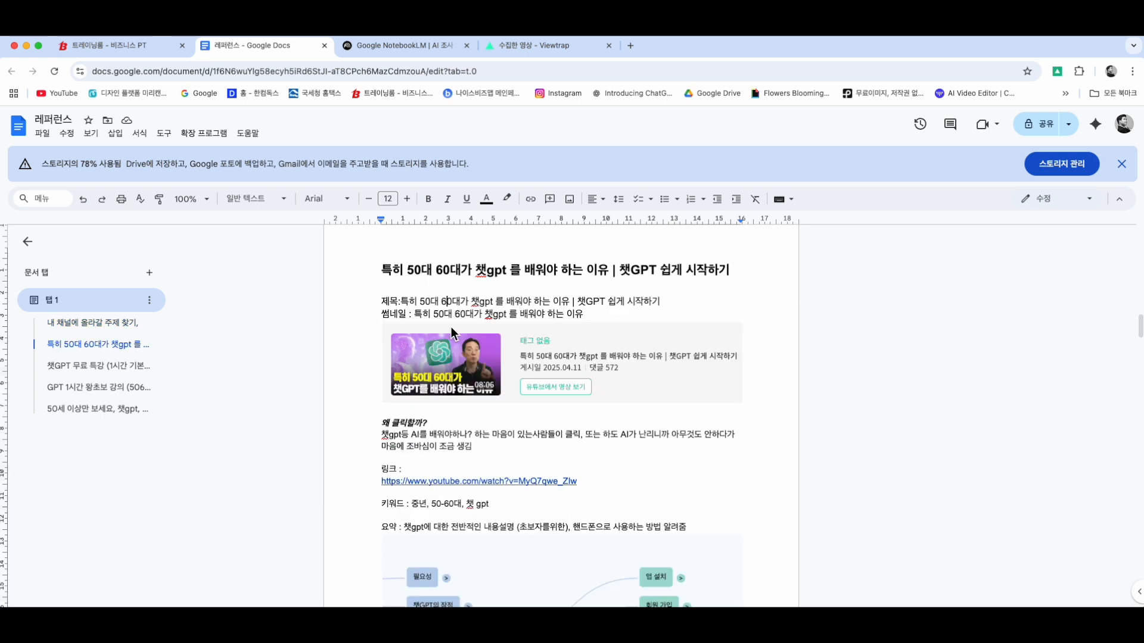
{"action": "scroll", "coordinate": [459, 316], "scroll_direction": "down", "scroll_amount": 4}
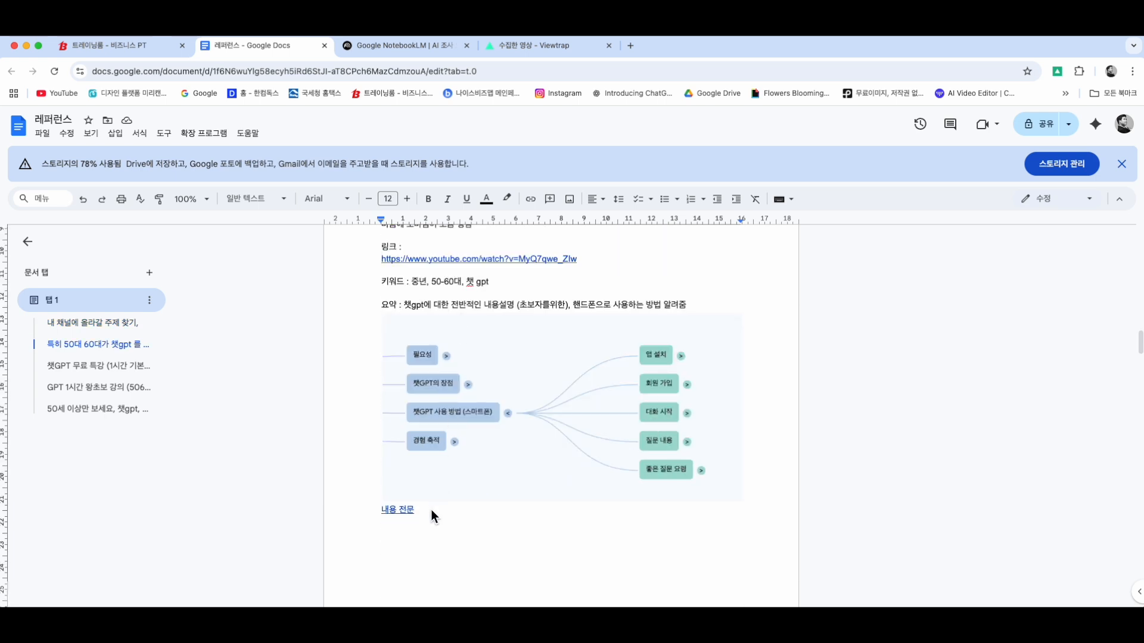
{"action": "left_click", "coordinate": [381, 510]}
{"action": "left_click", "coordinate": [435, 511]}
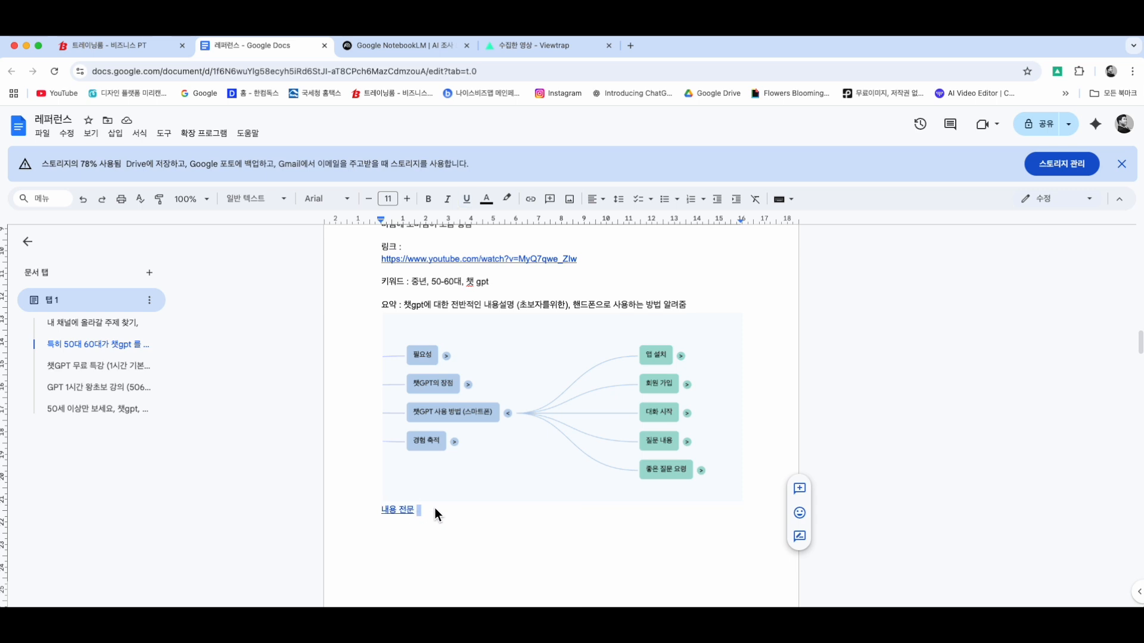
{"action": "left_click", "coordinate": [409, 513]}
{"action": "left_click", "coordinate": [420, 532]}
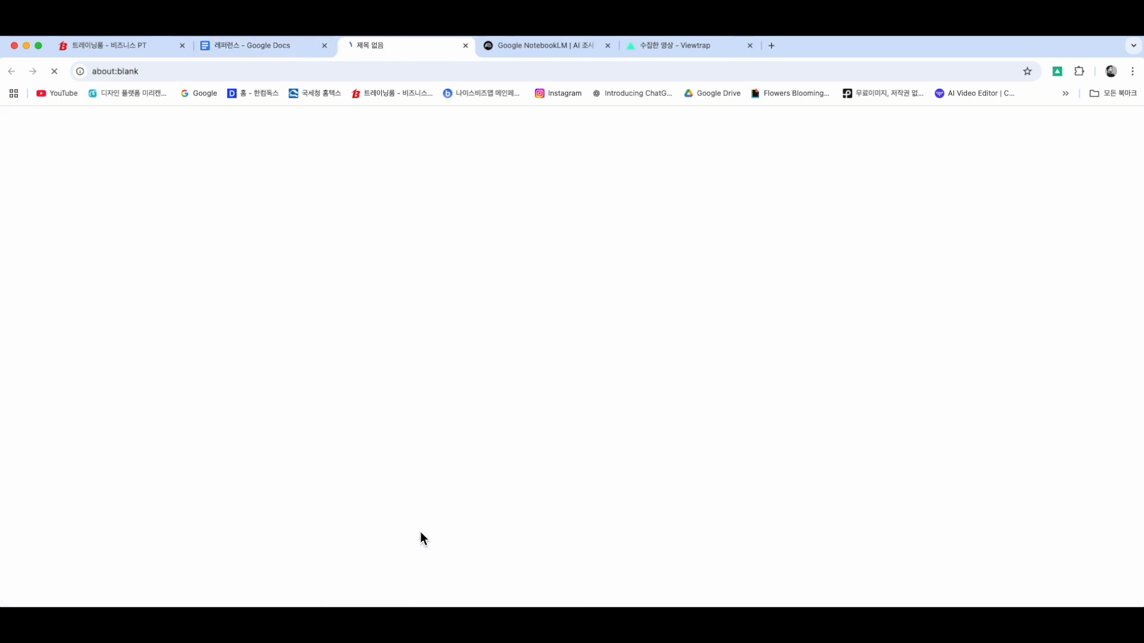
{"action": "left_click_drag", "start_coordinate": [430, 296], "coordinate": [497, 477]}
{"action": "scroll", "coordinate": [496, 477], "scroll_direction": "down", "scroll_amount": 2}
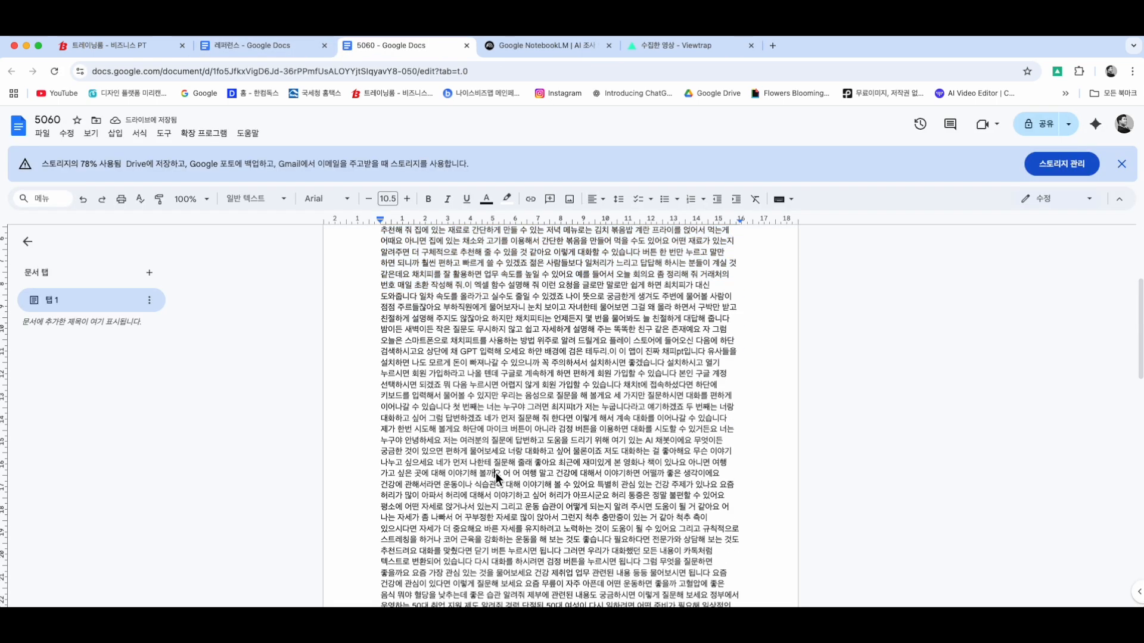
{"action": "left_click", "coordinate": [466, 45]}
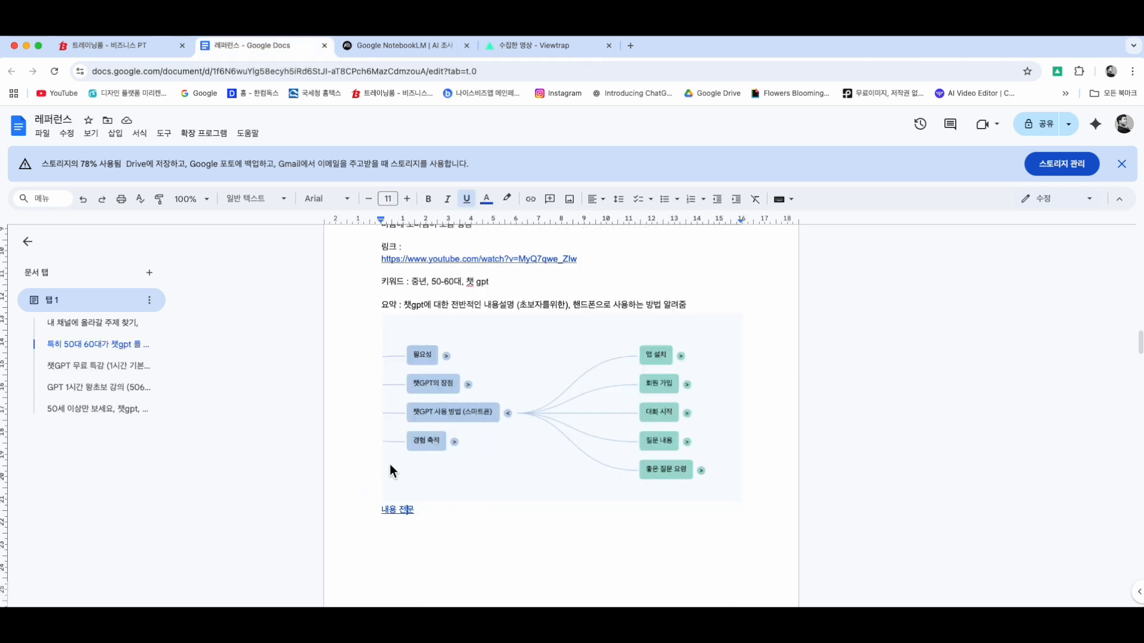
Reopen the linked transcript below the mind map and close it again
{"action": "left_click", "coordinate": [402, 511]}
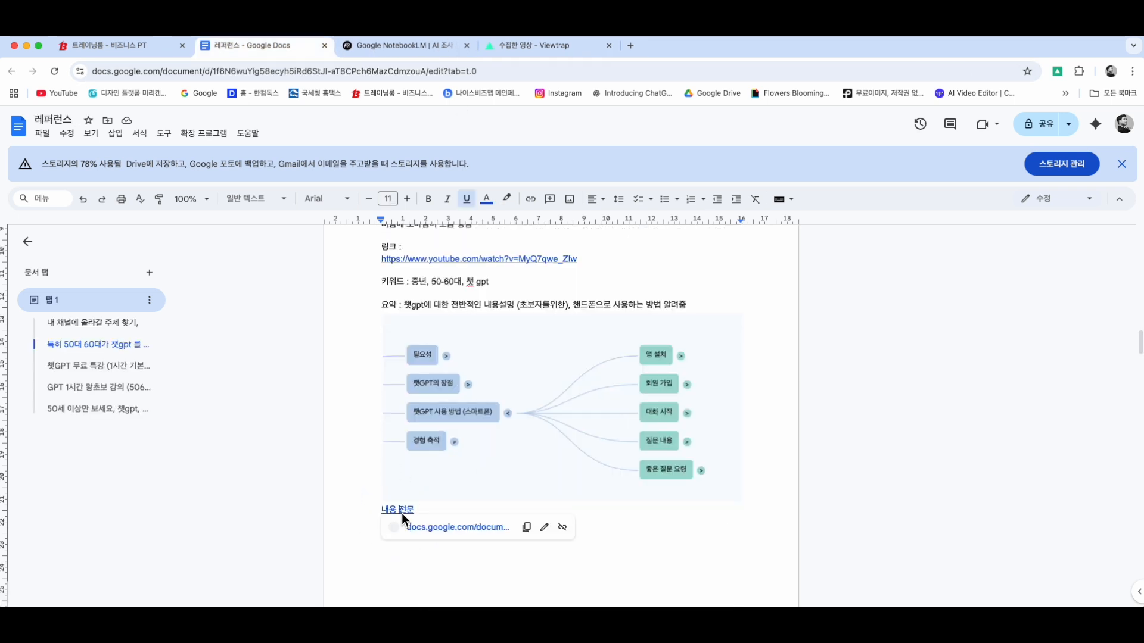
{"action": "left_click", "coordinate": [425, 528]}
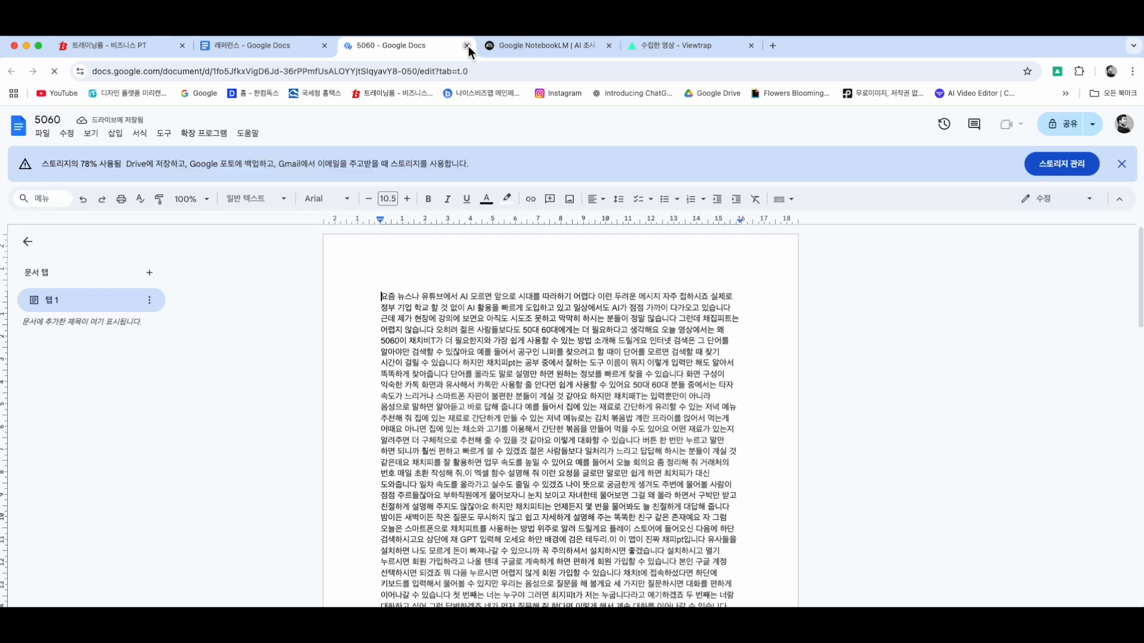
{"action": "left_click", "coordinate": [466, 45]}
Review the 특히 50대 60대가 reference entry from its title and thumbnail down to the mind map and transcript link
{"action": "scroll", "coordinate": [481, 425], "scroll_direction": "up", "scroll_amount": 5}
{"action": "left_click", "coordinate": [530, 391]}
{"action": "scroll", "coordinate": [530, 391], "scroll_direction": "up", "scroll_amount": 2}
{"action": "left_click", "coordinate": [565, 324]}
{"action": "scroll", "coordinate": [536, 405], "scroll_direction": "down", "scroll_amount": 2}
{"action": "scroll", "coordinate": [502, 477], "scroll_direction": "down", "scroll_amount": 2}
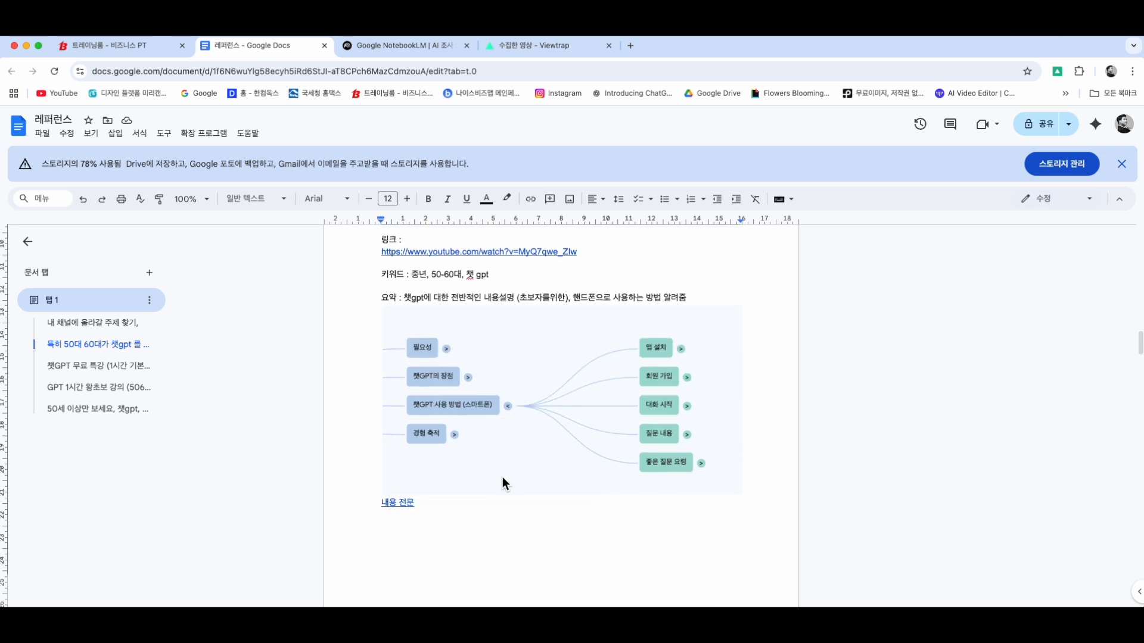
{"action": "left_click", "coordinate": [467, 544]}
{"action": "scroll", "coordinate": [467, 545], "scroll_direction": "up", "scroll_amount": 2}
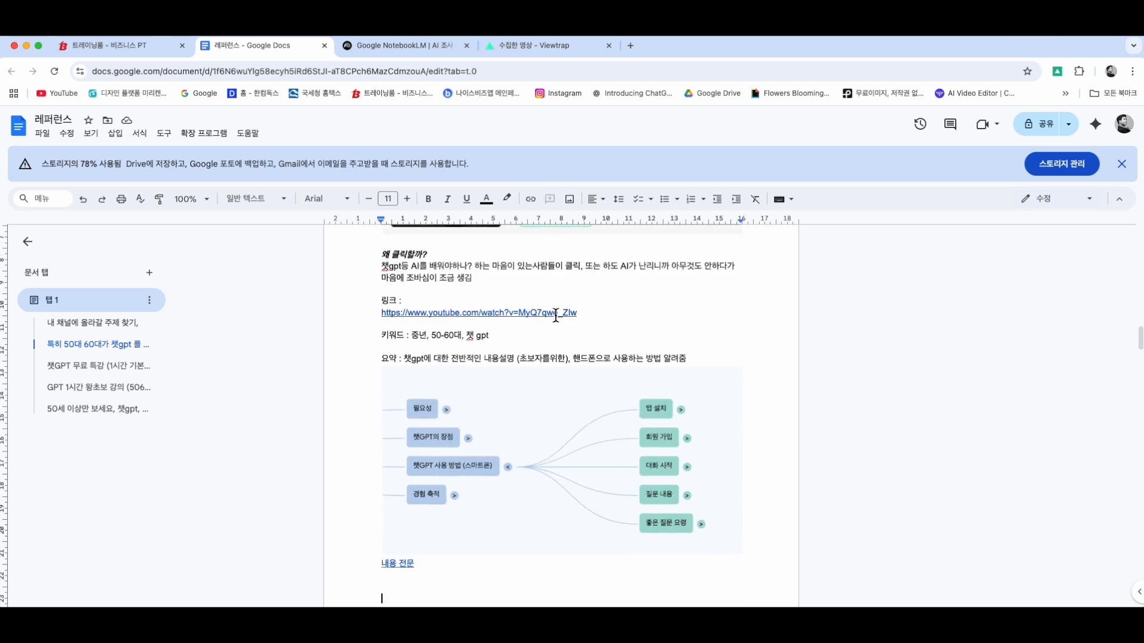
{"action": "left_click_drag", "start_coordinate": [461, 332], "coordinate": [477, 356]}
{"action": "left_click", "coordinate": [477, 357]}
{"action": "scroll", "coordinate": [477, 357], "scroll_direction": "up", "scroll_amount": 5}
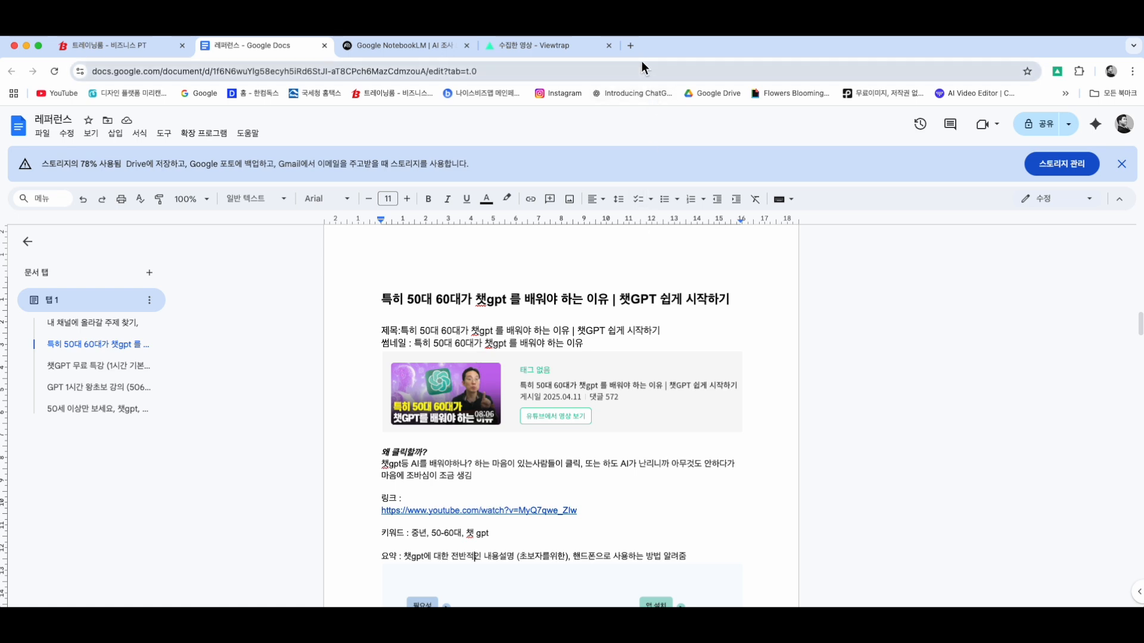
Open Google Drive from the Google home page in a new tab and enter the 유튜브 스크립트 folder
{"action": "left_click", "coordinate": [631, 46]}
{"action": "left_click", "coordinate": [199, 94]}
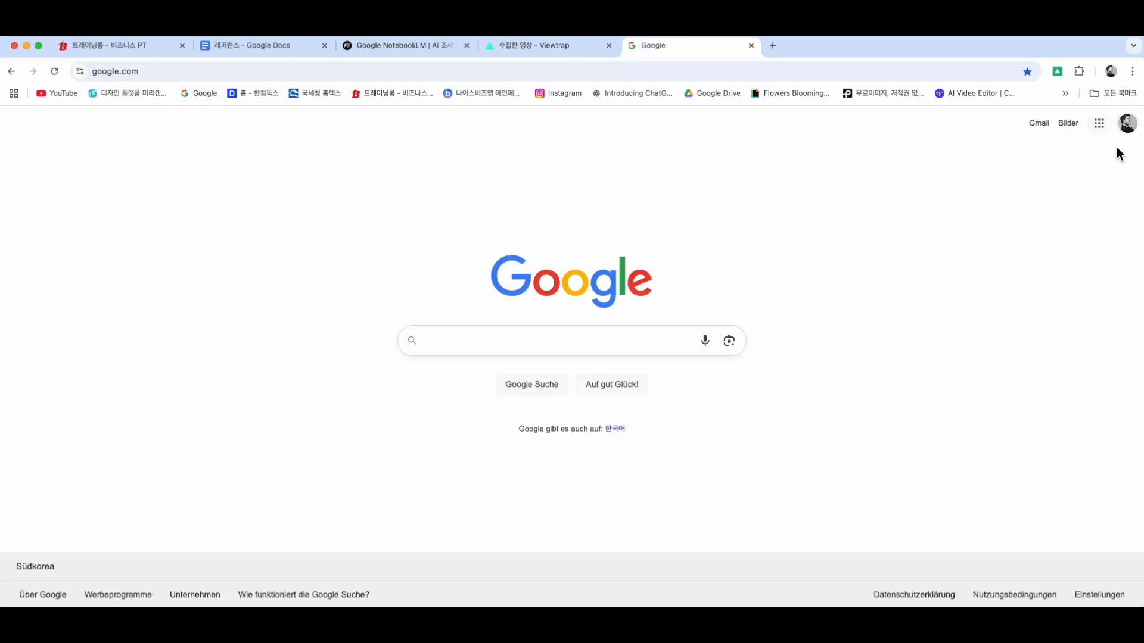
{"action": "left_click", "coordinate": [1101, 126]}
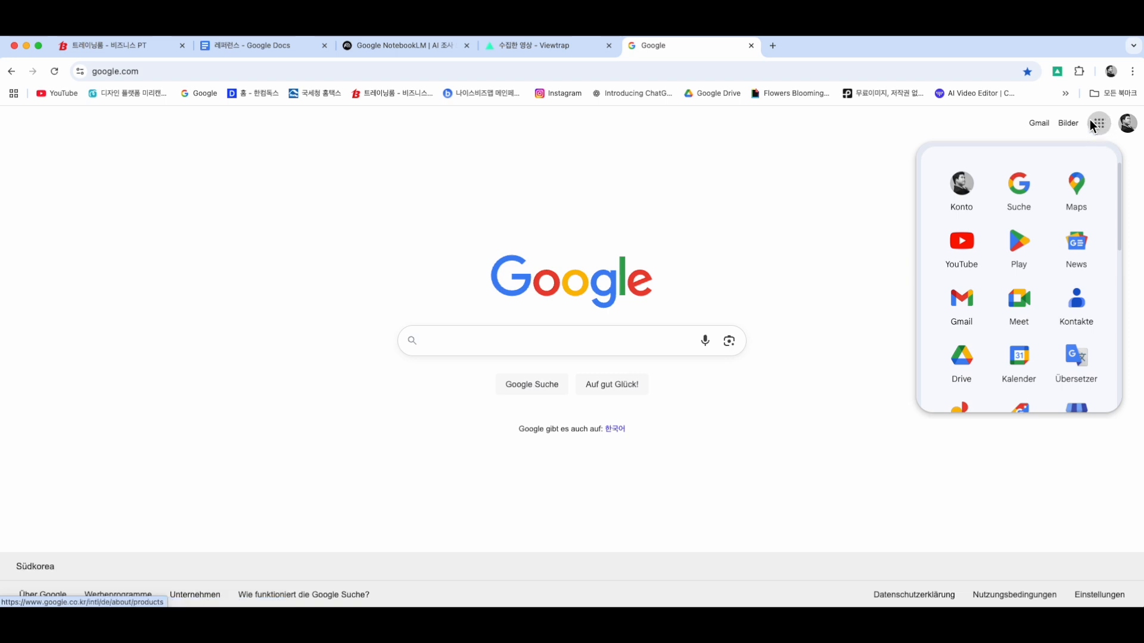
{"action": "left_click", "coordinate": [970, 363]}
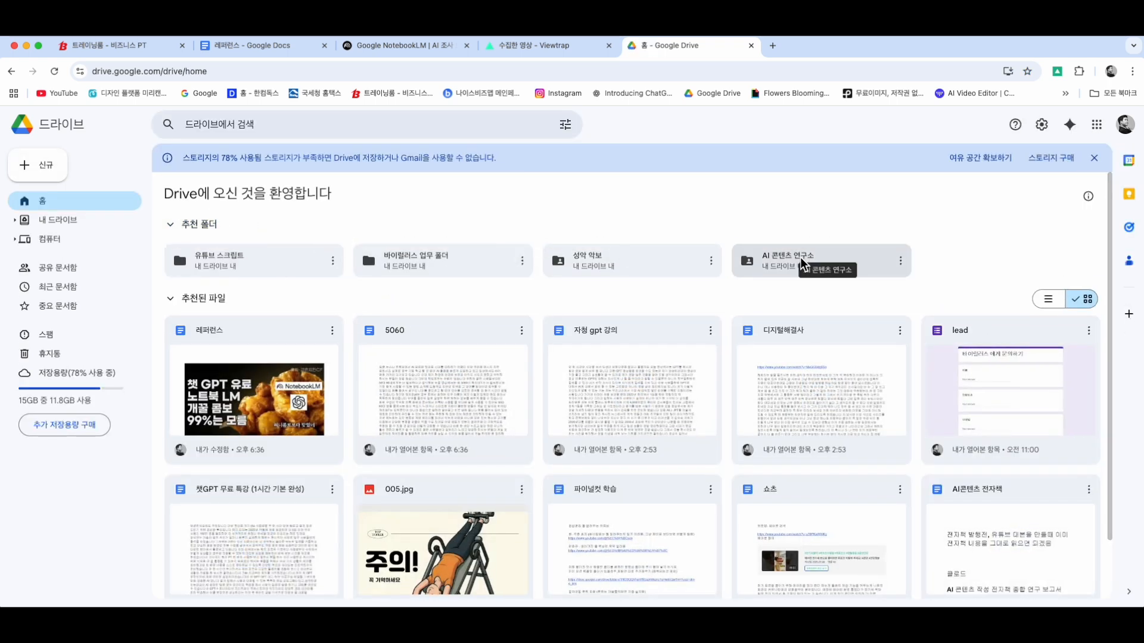
{"action": "double_click", "coordinate": [216, 257]}
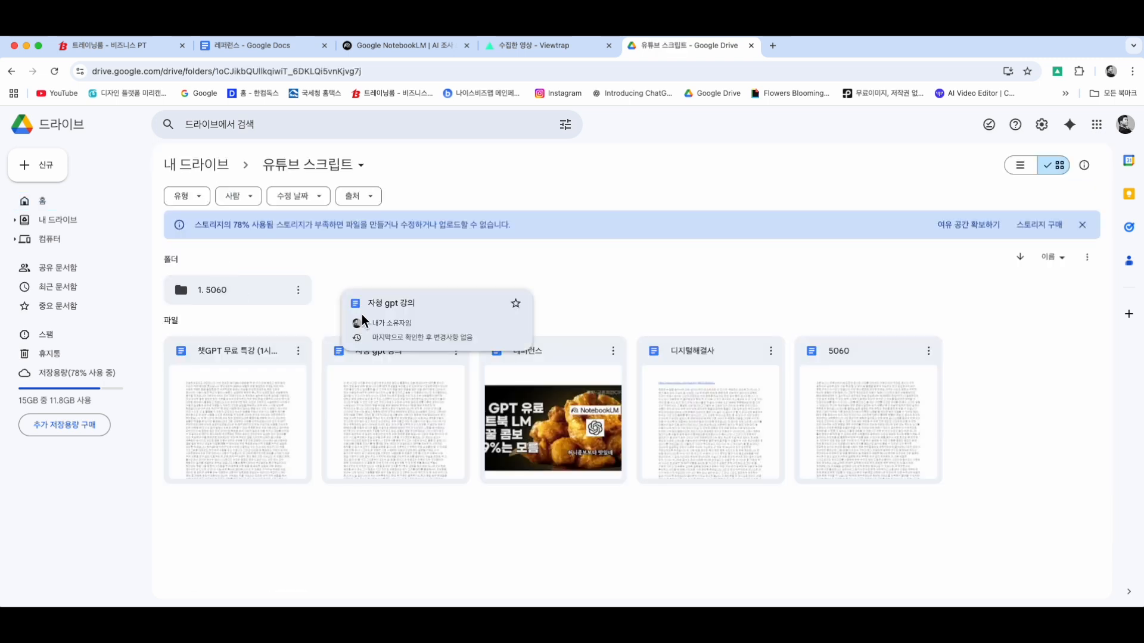
Create a new folder named 유튜브 inside the 유튜브 스크립트 folder
{"action": "left_click", "coordinate": [39, 162]}
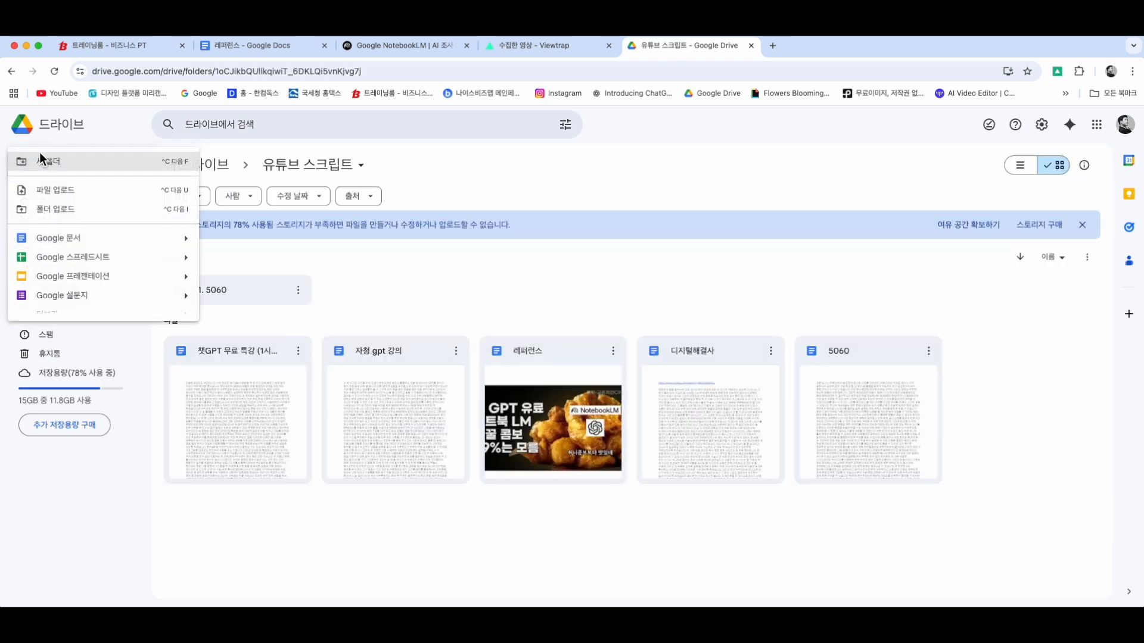
{"action": "left_click", "coordinate": [48, 169]}
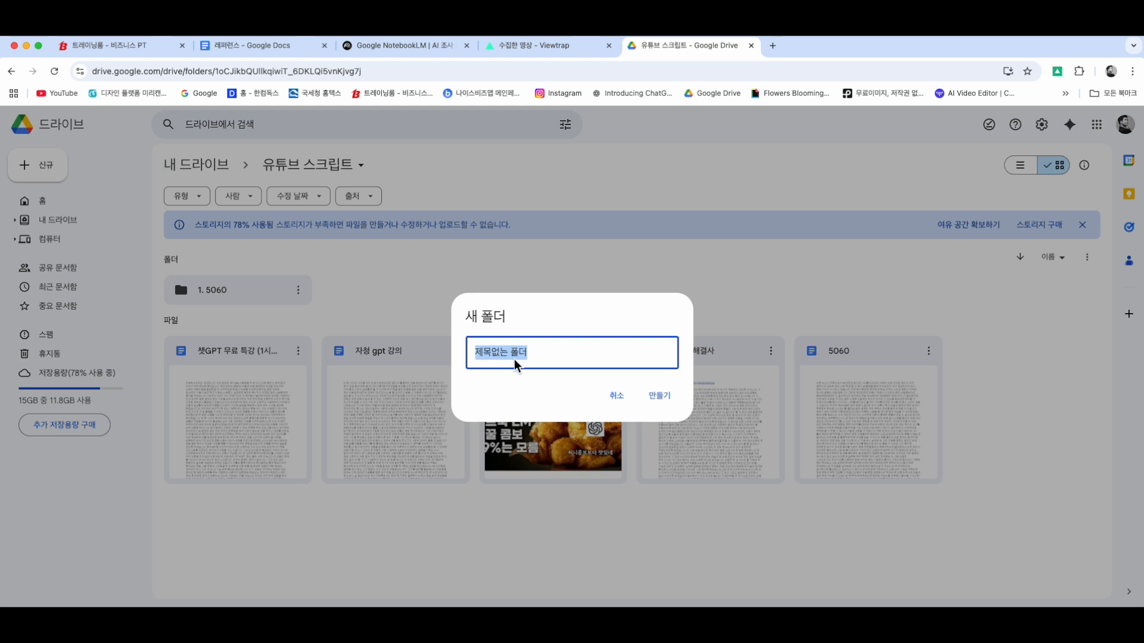
{"action": "key", "text": "BackSpace"}
{"action": "type", "text": "유튜브"}
{"action": "key", "text": "Return"}
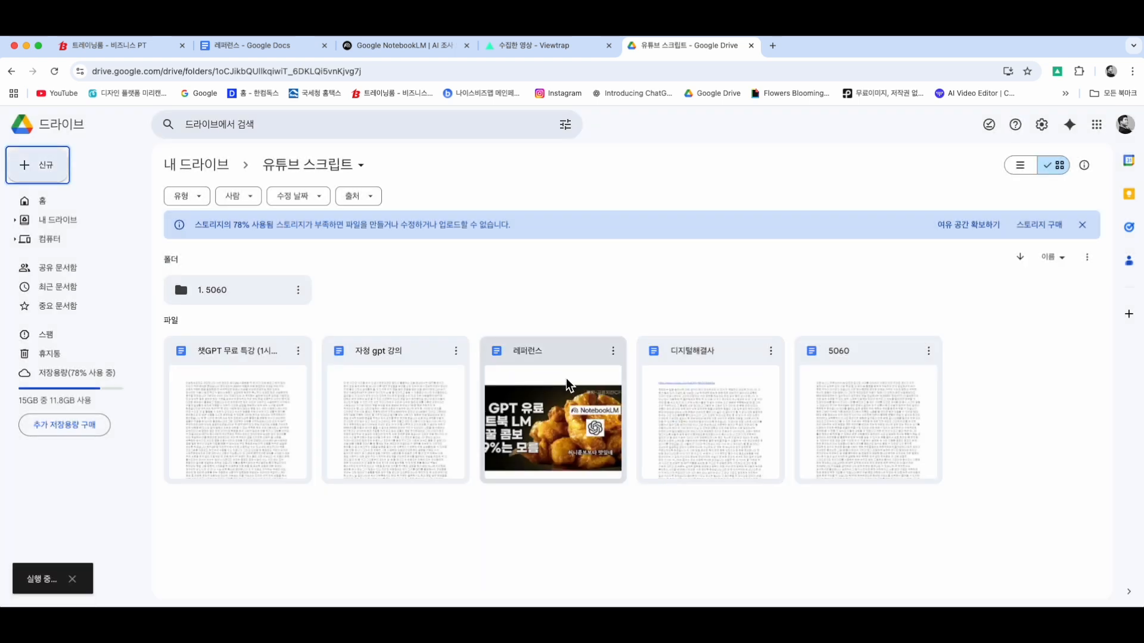
Create a blank Google Docs document inside the 유튜브 folder and close it
{"action": "double_click", "coordinate": [238, 292]}
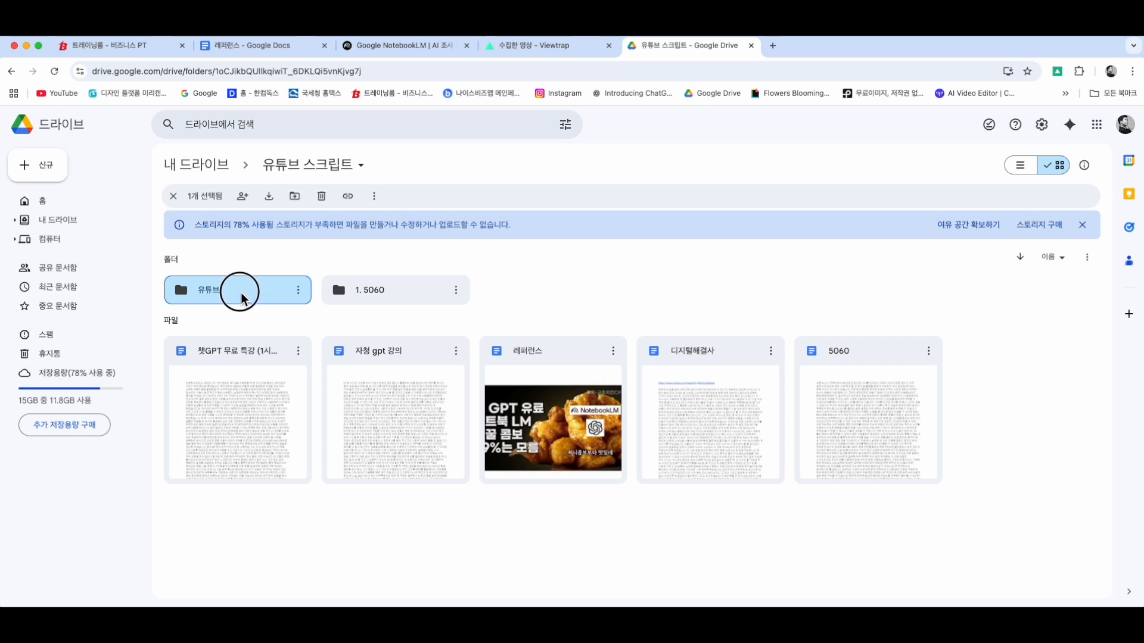
{"action": "left_click", "coordinate": [57, 166]}
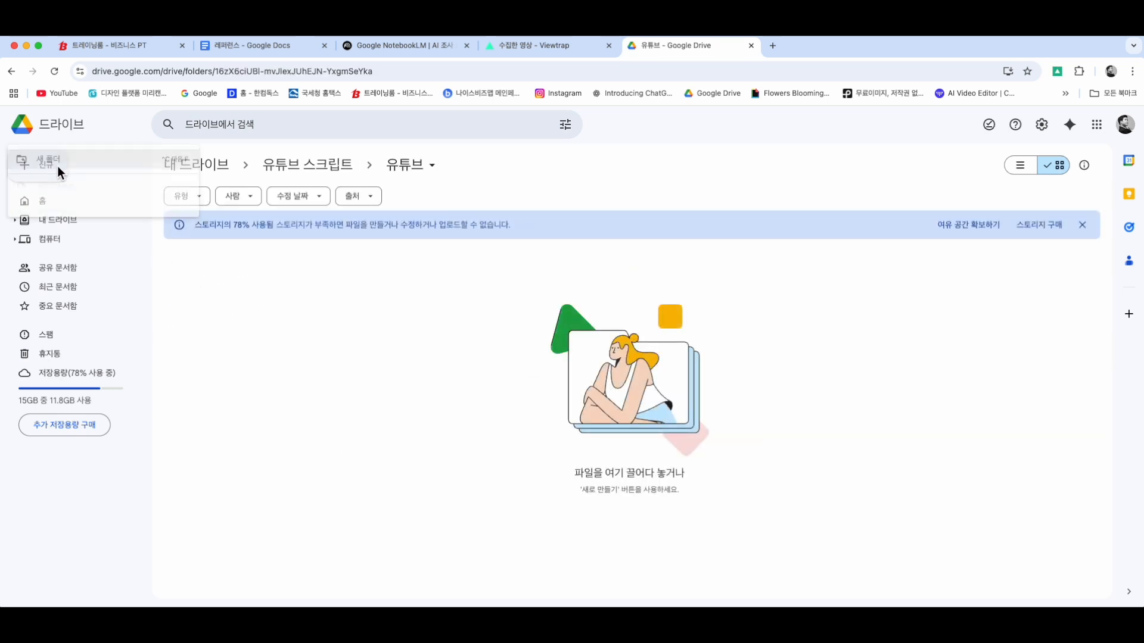
{"action": "left_click", "coordinate": [80, 240]}
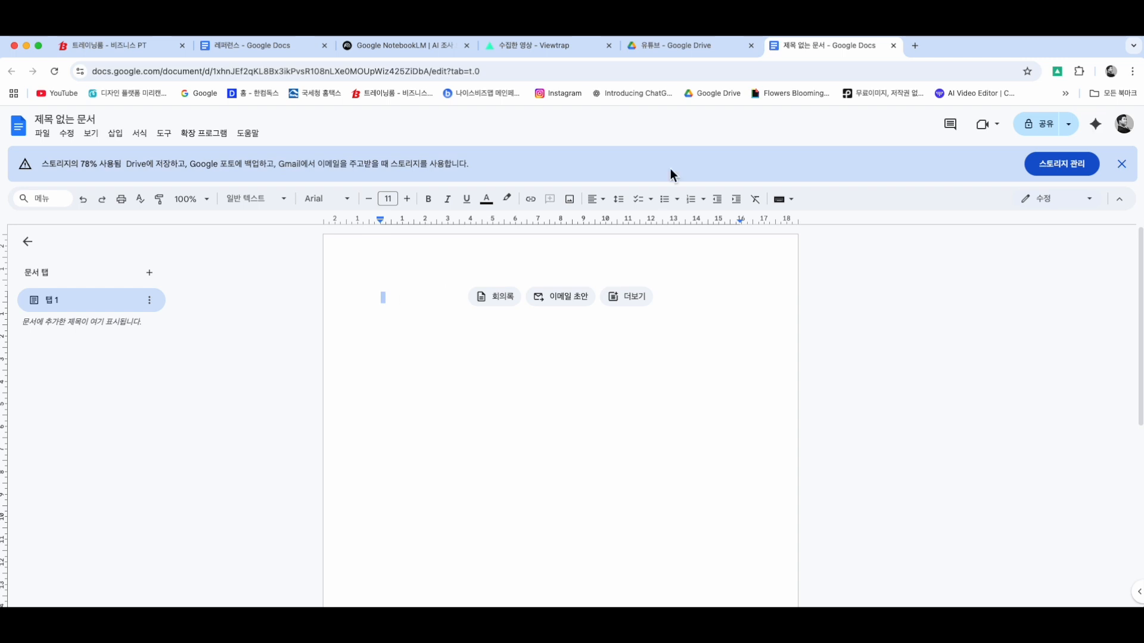
{"action": "left_click", "coordinate": [484, 325]}
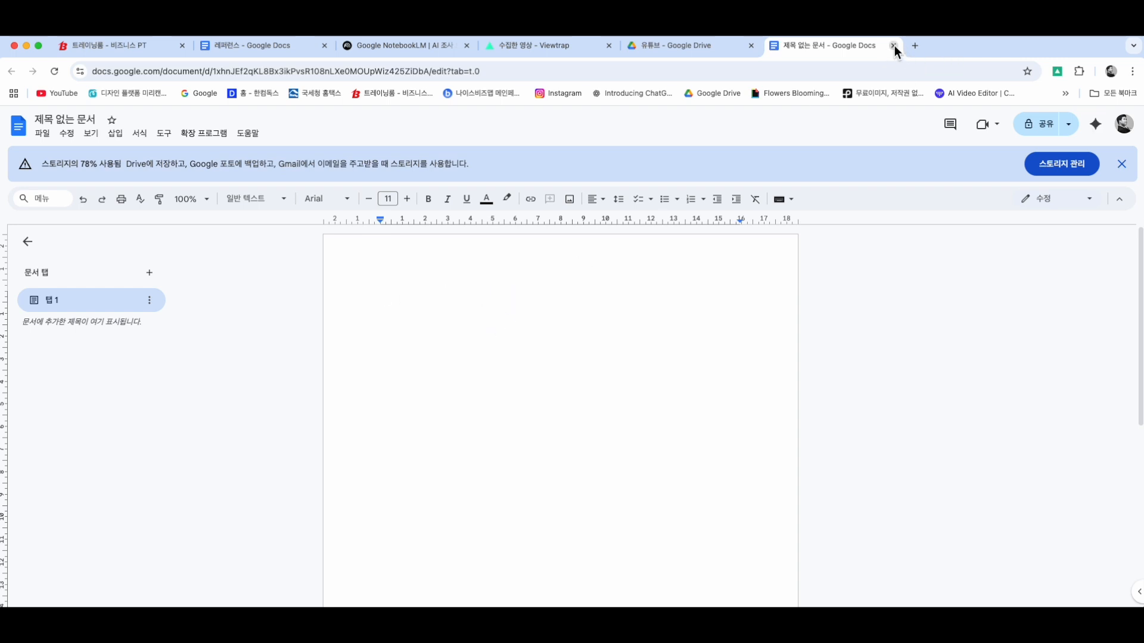
{"action": "left_click", "coordinate": [895, 46]}
In the 레퍼런스 document, add spaces around the colon after 제목 in the 특히 50대 60대가 entry
{"action": "left_click", "coordinate": [273, 48]}
{"action": "left_click", "coordinate": [484, 334]}
{"action": "scroll", "coordinate": [596, 297], "scroll_direction": "down", "scroll_amount": 1}
{"action": "left_click_drag", "start_coordinate": [380, 289], "coordinate": [481, 310]}
{"action": "left_click", "coordinate": [481, 310]}
{"action": "scroll", "coordinate": [481, 311], "scroll_direction": "down", "scroll_amount": 1}
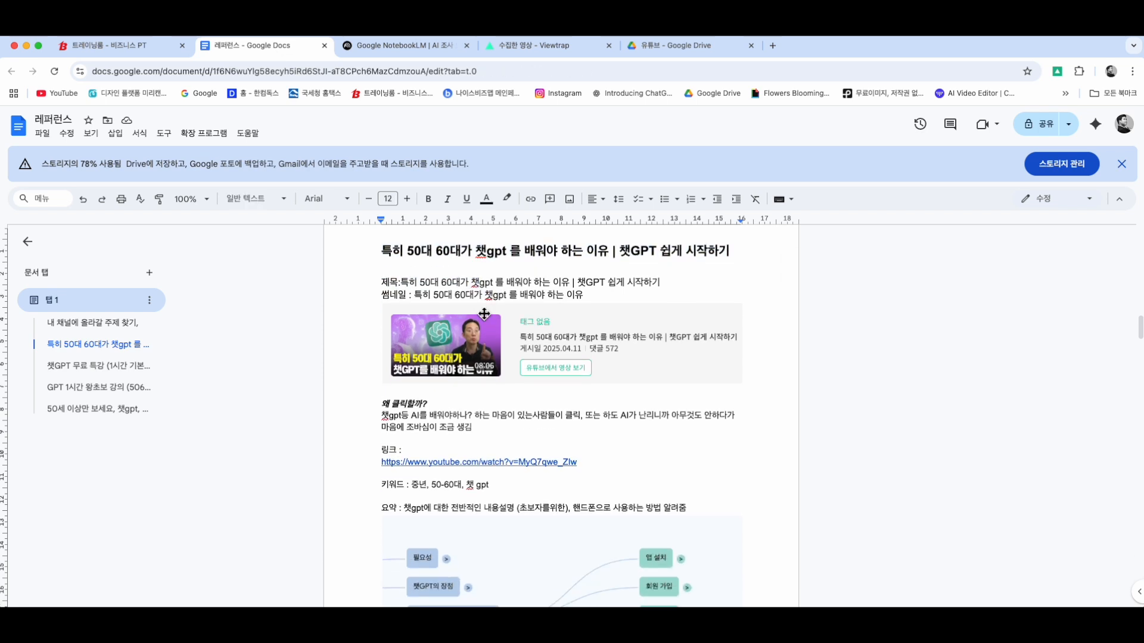
{"action": "left_click", "coordinate": [403, 282]}
{"action": "left_click", "coordinate": [400, 282]}
{"action": "left_click", "coordinate": [427, 289]}
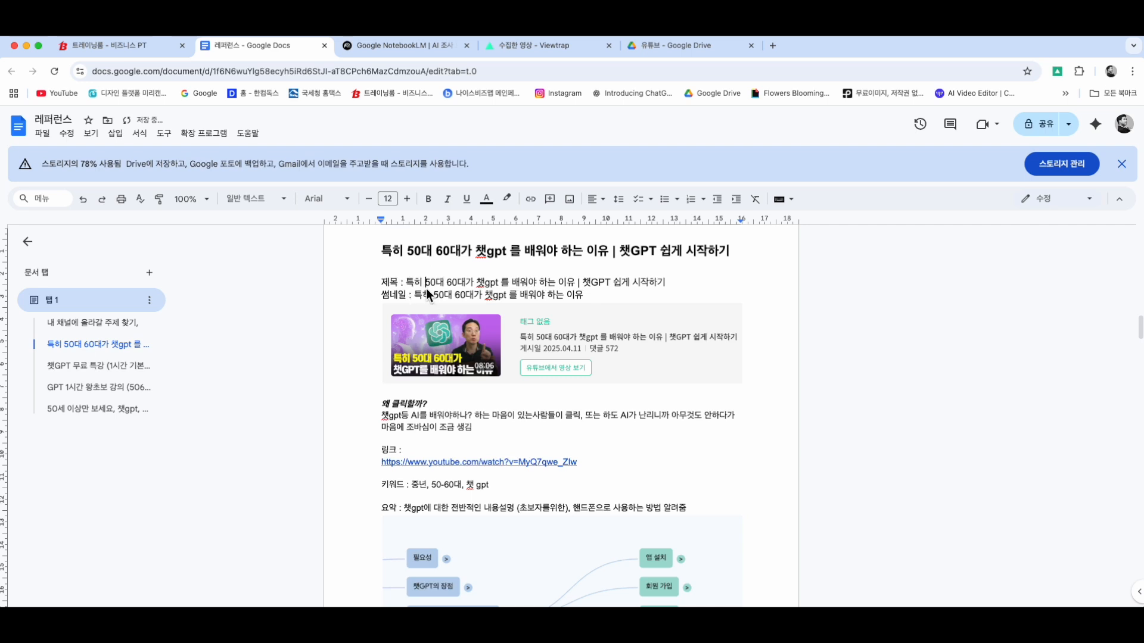
Examine the entry's 제목 and 썸네일 lines and the video capture image below them
{"action": "scroll", "coordinate": [427, 288], "scroll_direction": "down", "scroll_amount": 1}
{"action": "left_click_drag", "start_coordinate": [382, 271], "coordinate": [586, 288]}
{"action": "left_click", "coordinate": [585, 282]}
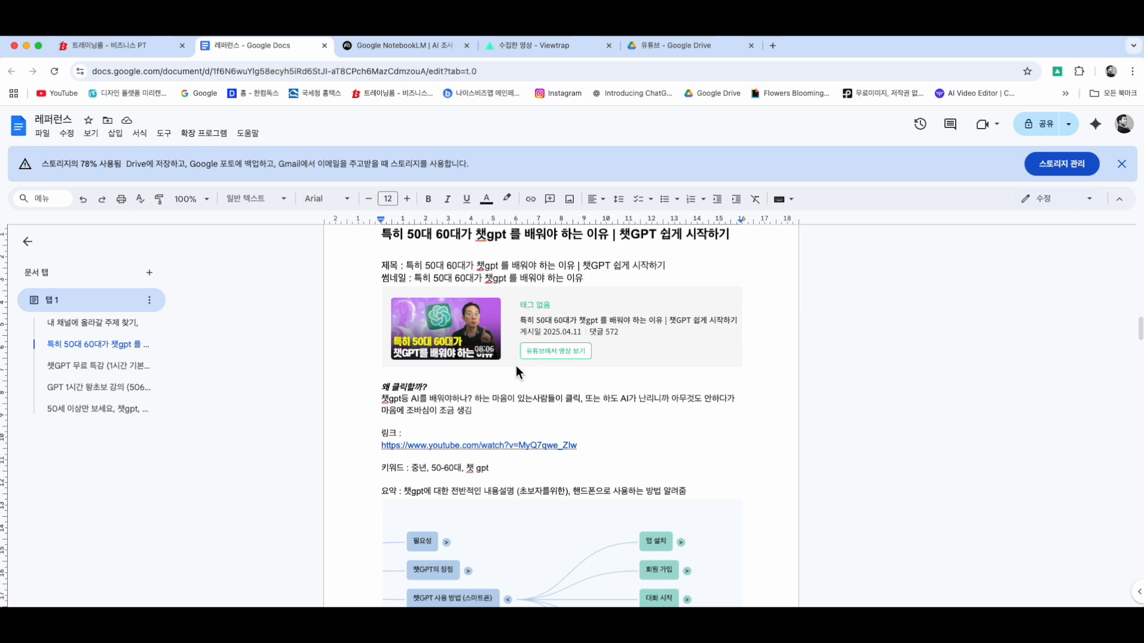
{"action": "left_click", "coordinate": [470, 298]}
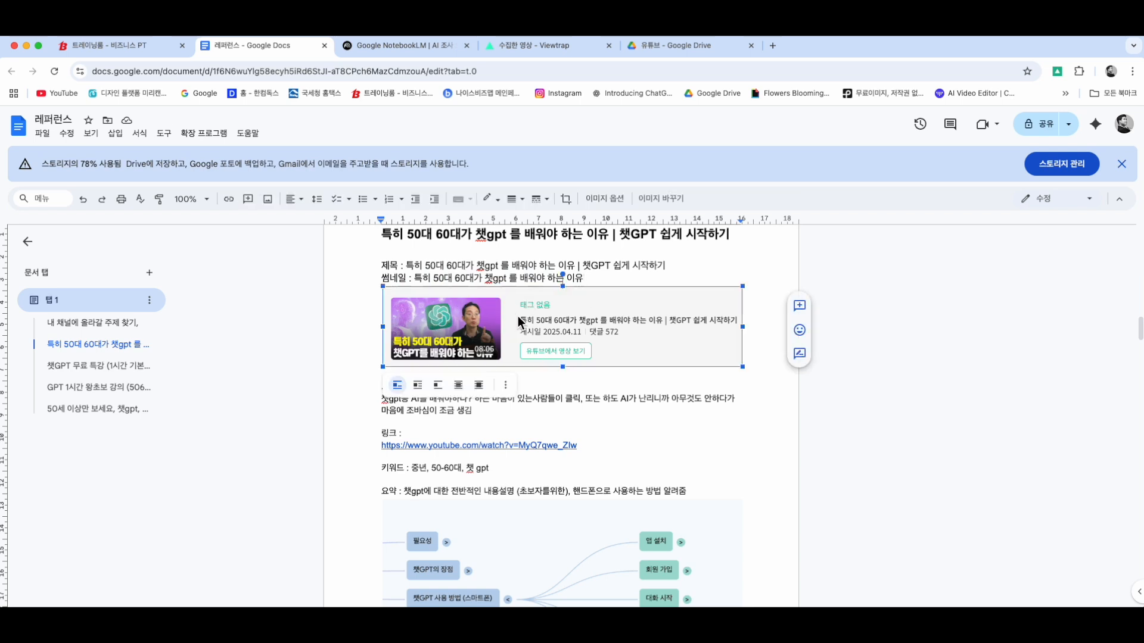
{"action": "left_click", "coordinate": [577, 352]}
{"action": "left_click", "coordinate": [579, 352]}
{"action": "left_click", "coordinate": [590, 385]}
{"action": "left_click", "coordinate": [613, 335]}
{"action": "left_click", "coordinate": [396, 260]}
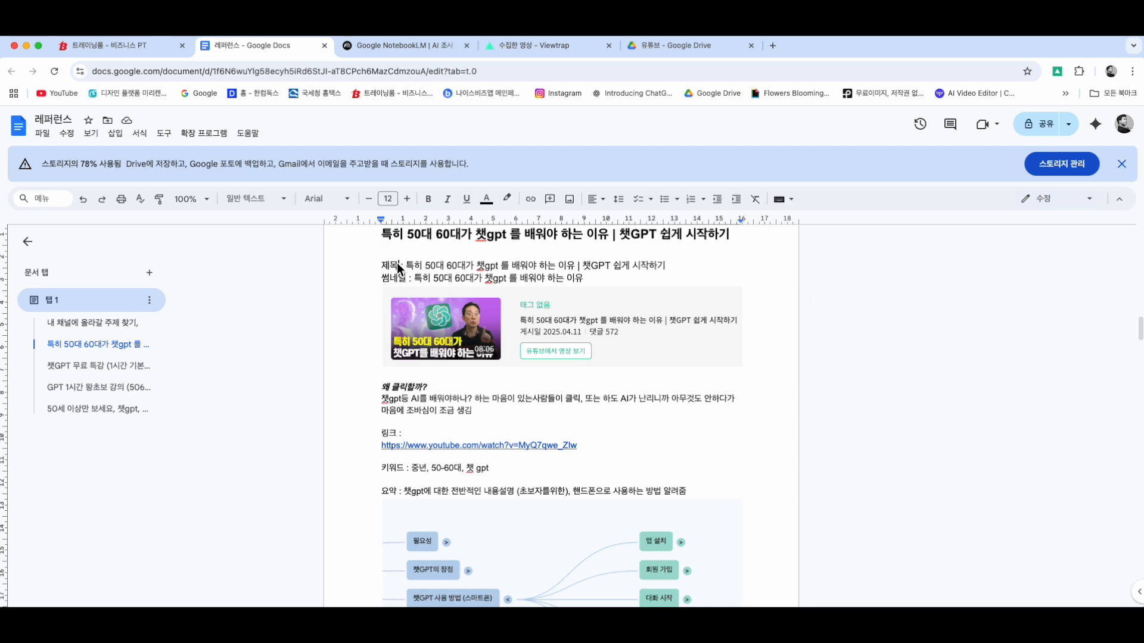
{"action": "left_click_drag", "start_coordinate": [380, 291], "coordinate": [486, 282]}
{"action": "left_click", "coordinate": [495, 282]}
Examine the 왜 클릭할까? section of the entry and its explanation of why viewers click
{"action": "left_click_drag", "start_coordinate": [384, 389], "coordinate": [481, 413]}
{"action": "left_click", "coordinate": [443, 387]}
{"action": "left_click", "coordinate": [380, 403]}
{"action": "mouse_move", "coordinate": [380, 402]}
{"action": "left_mouse_down"}
{"action": "mouse_move", "coordinate": [481, 403]}
{"action": "mouse_move", "coordinate": [490, 419]}
{"action": "mouse_move", "coordinate": [381, 398]}
{"action": "left_mouse_up"}
{"action": "left_click", "coordinate": [459, 402]}
{"action": "scroll", "coordinate": [442, 391], "scroll_direction": "up", "scroll_amount": 1}
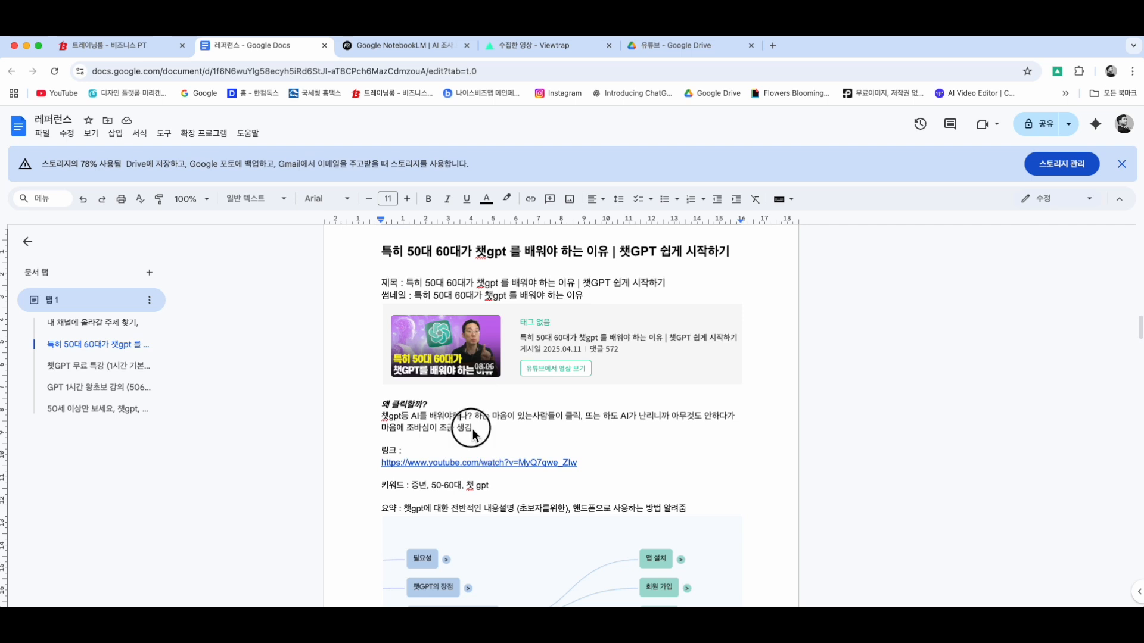
{"action": "scroll", "coordinate": [430, 396], "scroll_direction": "down", "scroll_amount": 2}
{"action": "left_click_drag", "start_coordinate": [380, 384], "coordinate": [669, 398]}
{"action": "left_click", "coordinate": [526, 387]}
{"action": "left_click", "coordinate": [595, 385]}
{"action": "left_click", "coordinate": [672, 387]}
{"action": "left_click", "coordinate": [669, 398]}
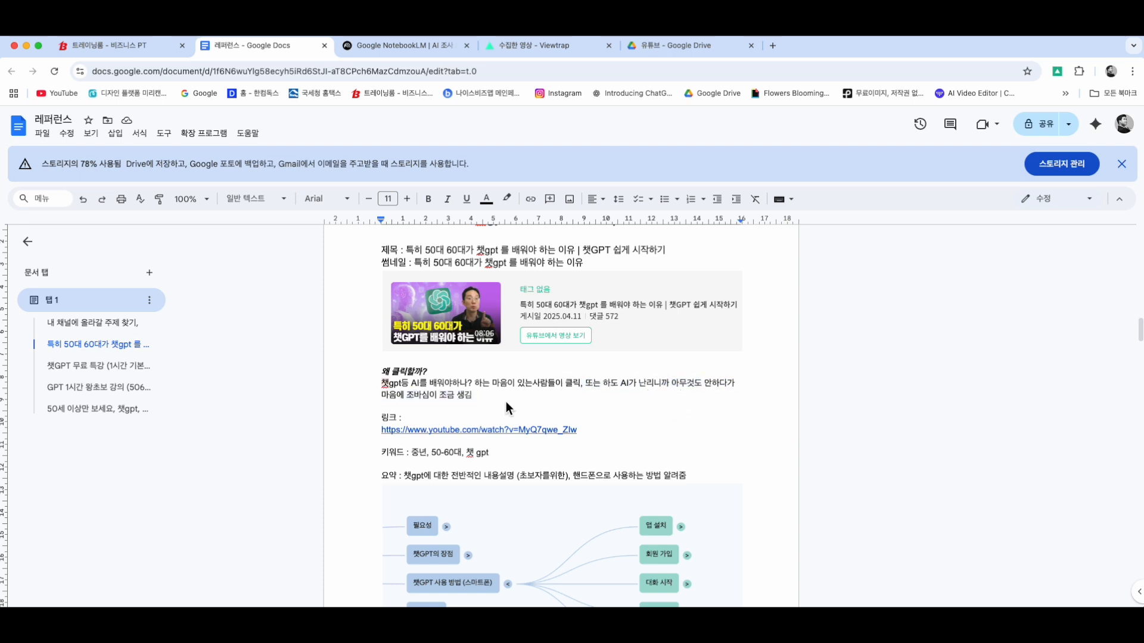
{"action": "left_click_drag", "start_coordinate": [505, 402], "coordinate": [417, 407]}
{"action": "left_click", "coordinate": [416, 402]}
{"action": "left_click_drag", "start_coordinate": [486, 393], "coordinate": [373, 370]}
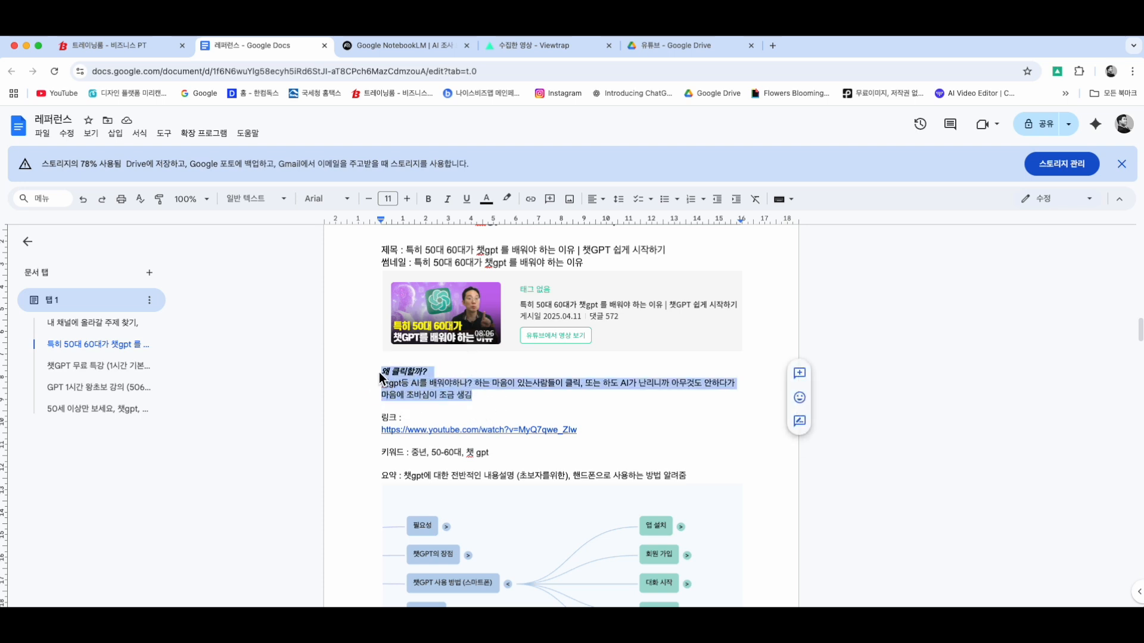
{"action": "left_click", "coordinate": [439, 395]}
Examine the entry's 링크, 키워드 and 요약 lines together with the mind map image
{"action": "scroll", "coordinate": [439, 394], "scroll_direction": "down", "scroll_amount": 1}
{"action": "left_click_drag", "start_coordinate": [597, 411], "coordinate": [589, 398]}
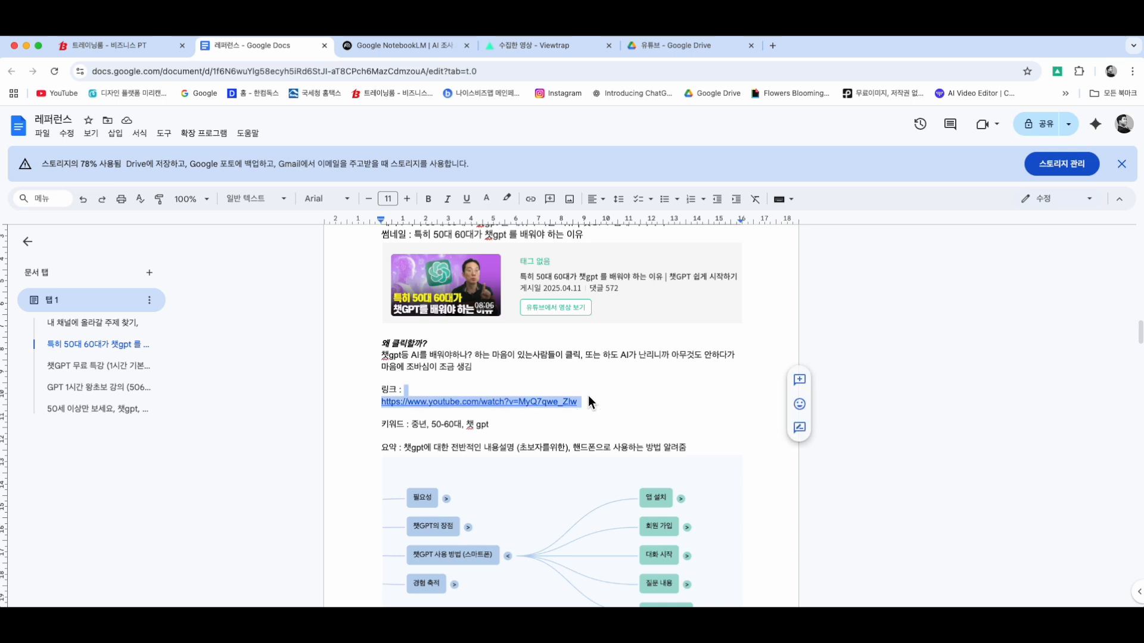
{"action": "left_click", "coordinate": [588, 396]}
{"action": "scroll", "coordinate": [588, 396], "scroll_direction": "down", "scroll_amount": 1}
{"action": "left_click_drag", "start_coordinate": [410, 400], "coordinate": [498, 400]}
{"action": "left_click", "coordinate": [500, 402]}
{"action": "scroll", "coordinate": [501, 402], "scroll_direction": "down", "scroll_amount": 4}
{"action": "left_click_drag", "start_coordinate": [379, 296], "coordinate": [729, 299]}
{"action": "left_click", "coordinate": [730, 299]}
{"action": "left_click", "coordinate": [563, 554]}
{"action": "scroll", "coordinate": [596, 512], "scroll_direction": "up", "scroll_amount": 6}
{"action": "left_click", "coordinate": [638, 455]}
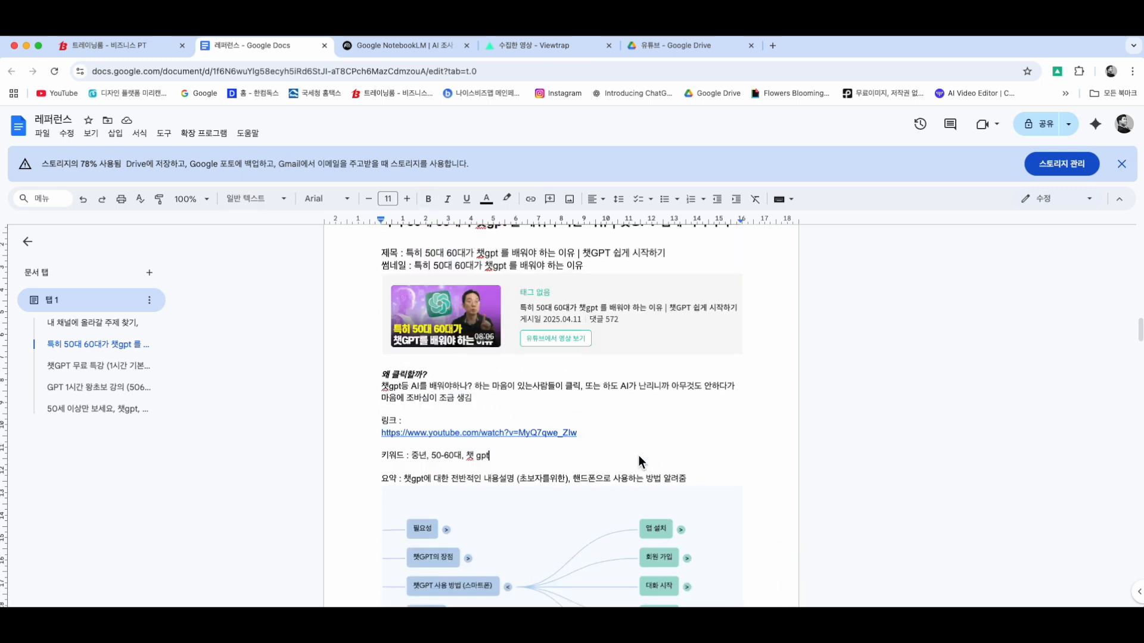
Open the entry's YouTube video from the address under 링크
{"action": "scroll", "coordinate": [638, 455], "scroll_direction": "up", "scroll_amount": 2}
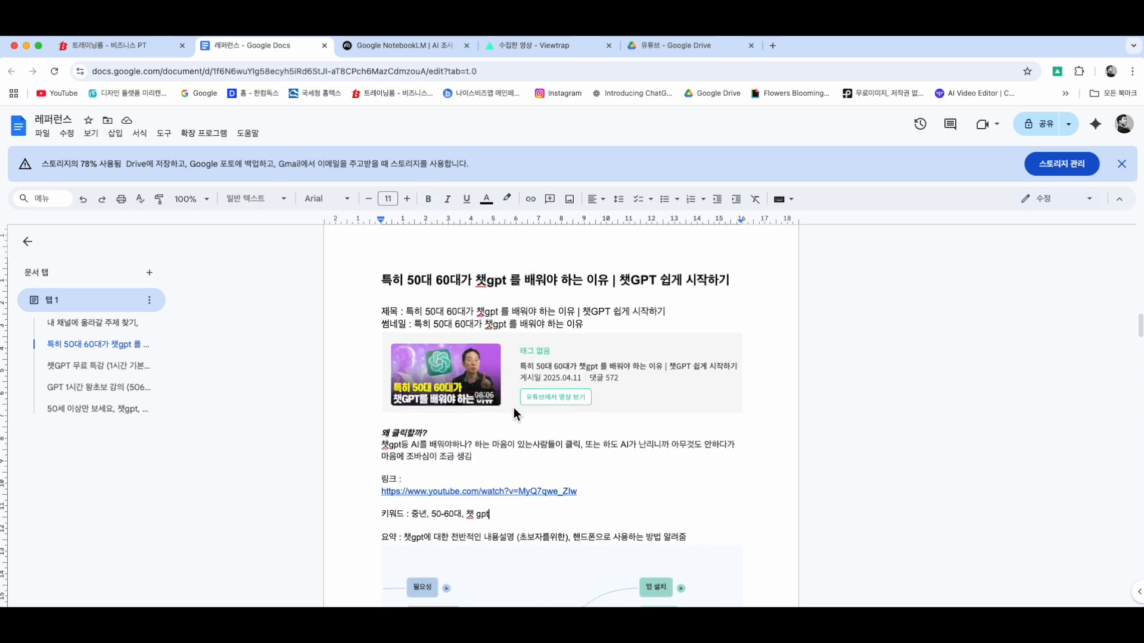
{"action": "left_click", "coordinate": [506, 494]}
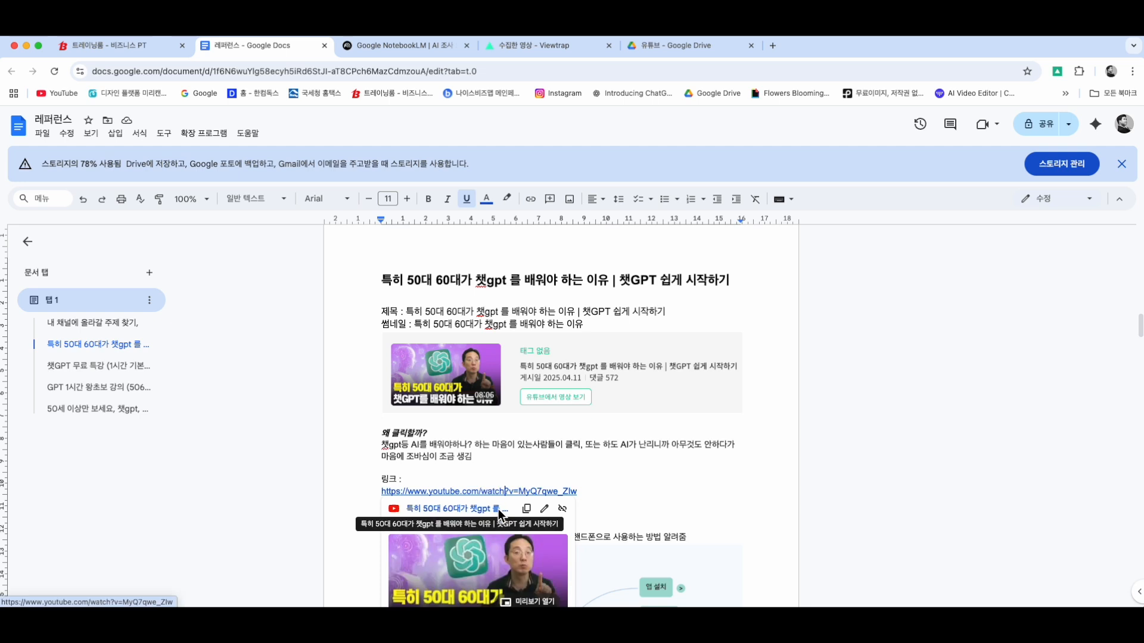
{"action": "left_click", "coordinate": [498, 508]}
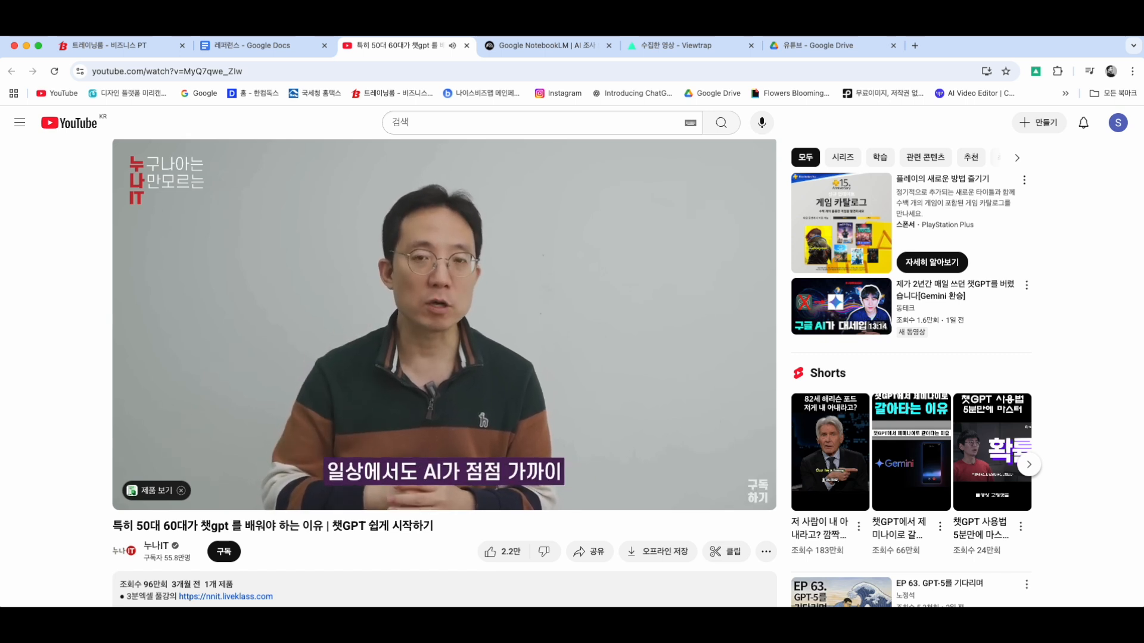
Pause the video and skim the other reference entries in the 레퍼런스 document from start to end
{"action": "left_click", "coordinate": [582, 299]}
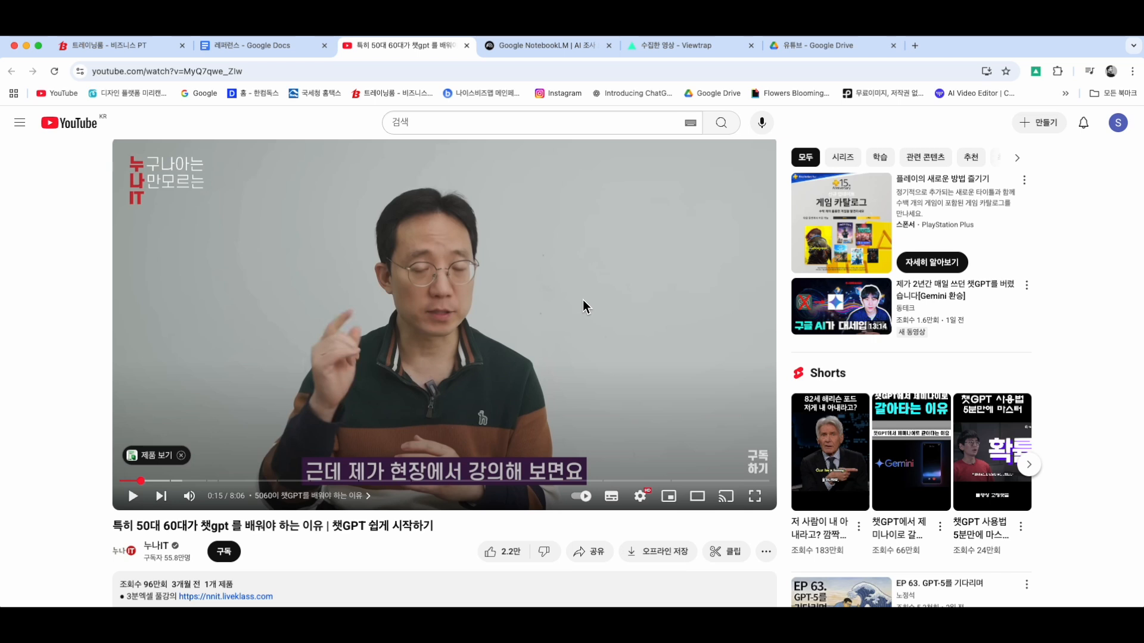
{"action": "left_click", "coordinate": [266, 44]}
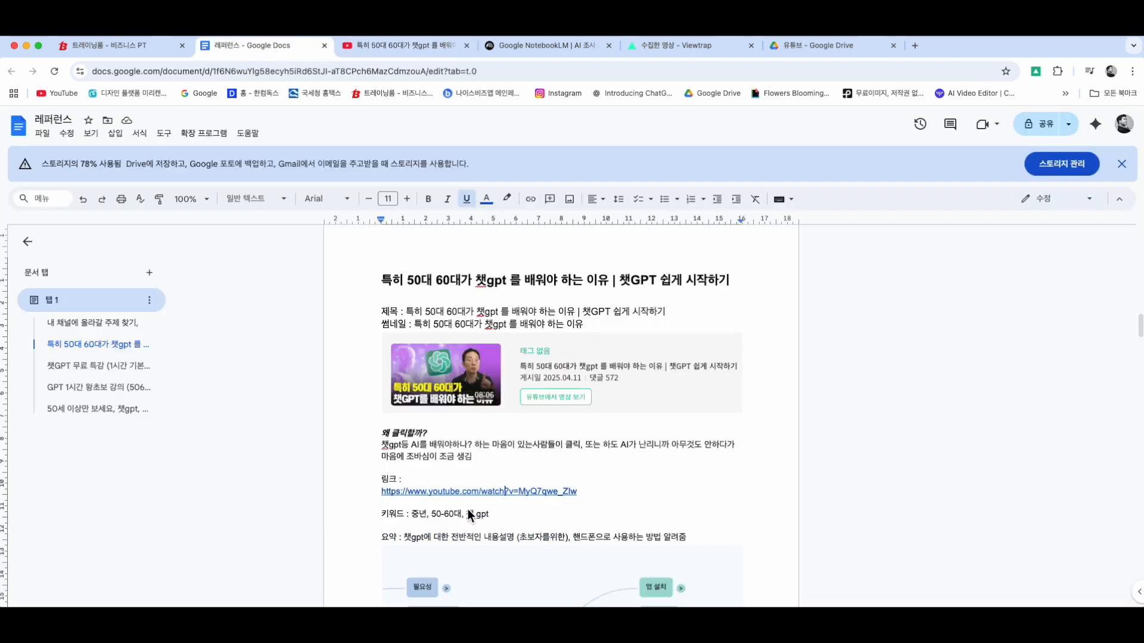
{"action": "scroll", "coordinate": [470, 514], "scroll_direction": "down", "scroll_amount": 1}
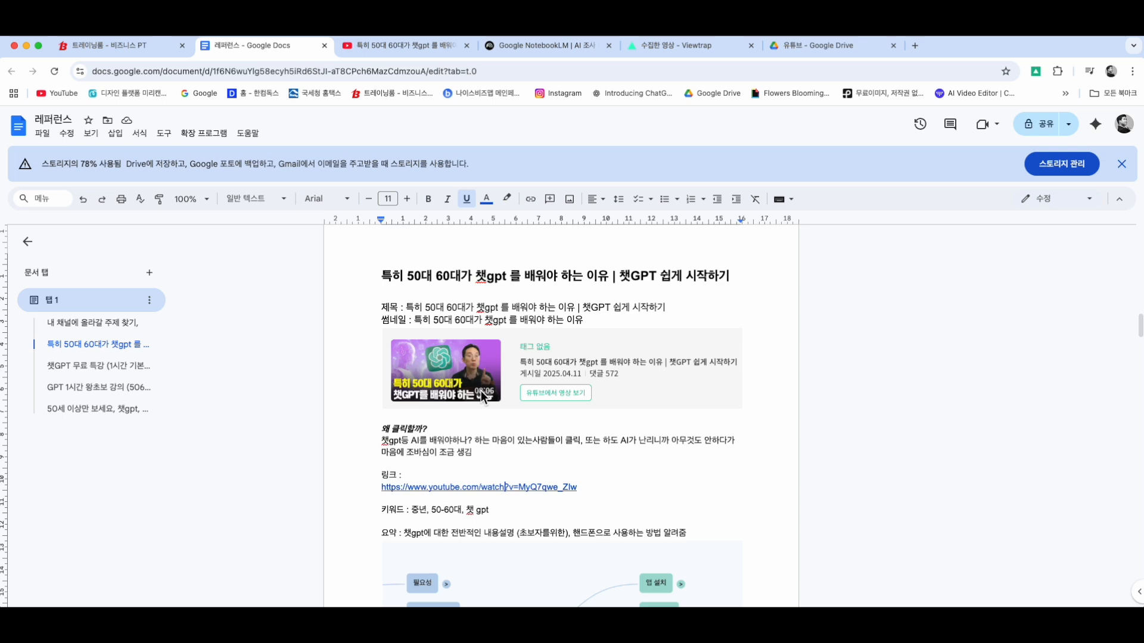
{"action": "scroll", "coordinate": [481, 398], "scroll_direction": "down", "scroll_amount": 15}
{"action": "scroll", "coordinate": [516, 360], "scroll_direction": "down", "scroll_amount": 6}
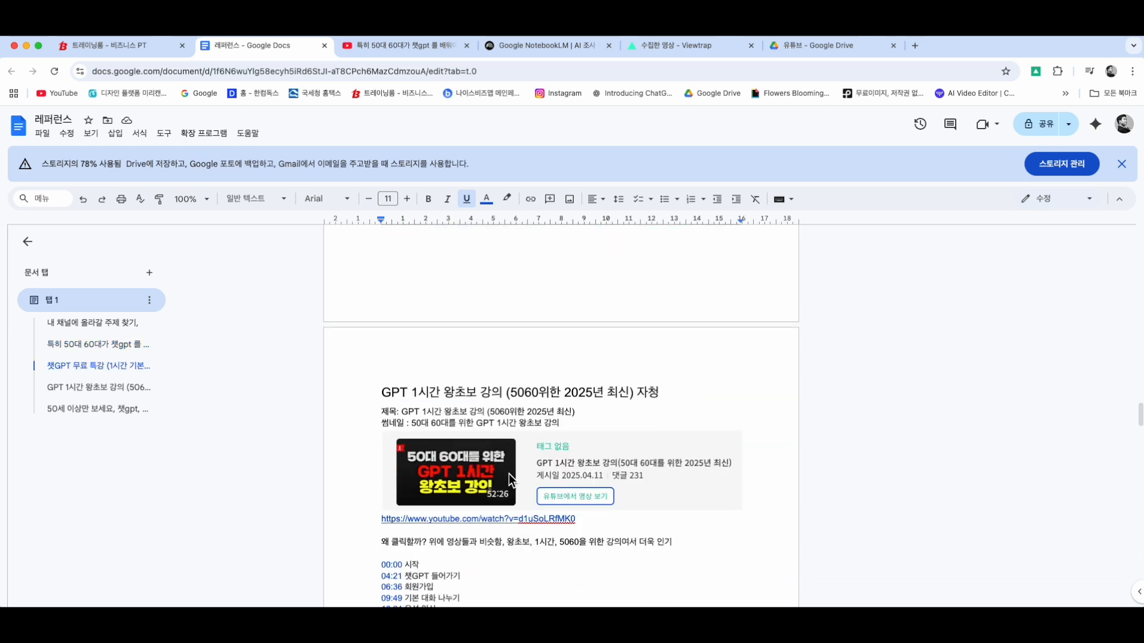
{"action": "scroll", "coordinate": [508, 474], "scroll_direction": "down", "scroll_amount": 10}
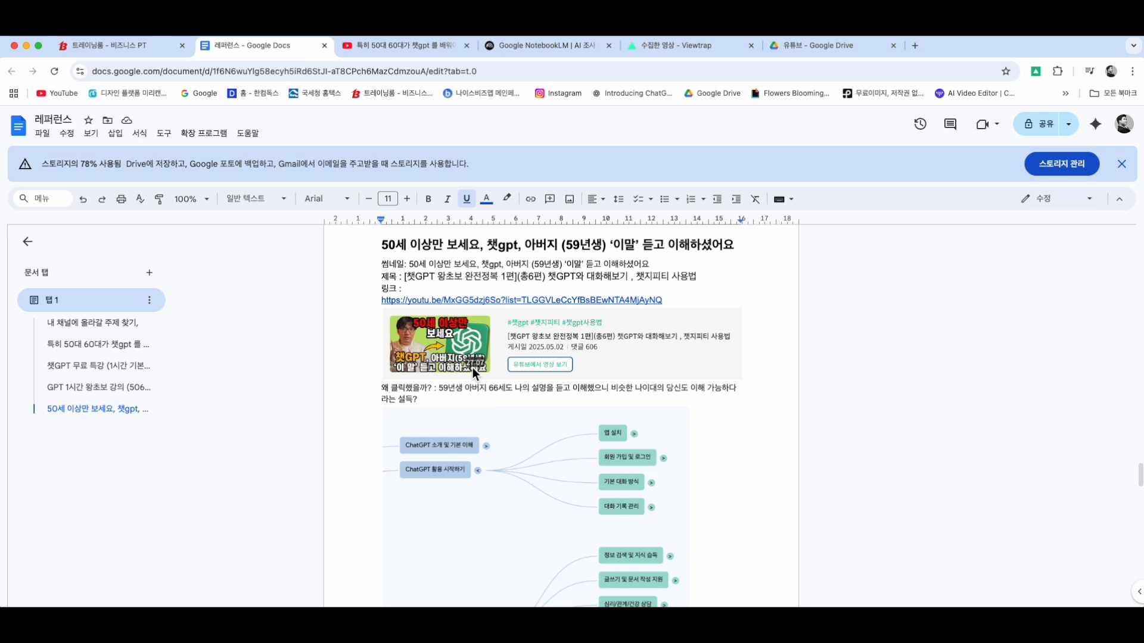
{"action": "scroll", "coordinate": [473, 367], "scroll_direction": "up", "scroll_amount": 20}
{"action": "scroll", "coordinate": [473, 367], "scroll_direction": "up", "scroll_amount": 10}
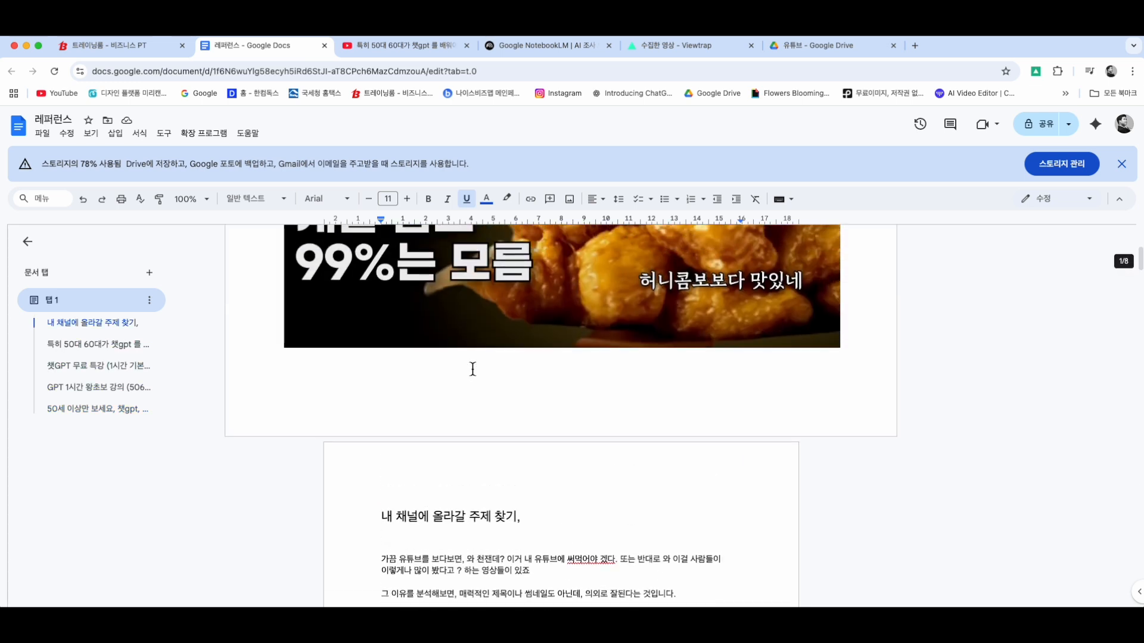
{"action": "scroll", "coordinate": [474, 370], "scroll_direction": "down", "scroll_amount": 2}
{"action": "scroll", "coordinate": [474, 370], "scroll_direction": "up", "scroll_amount": 2}
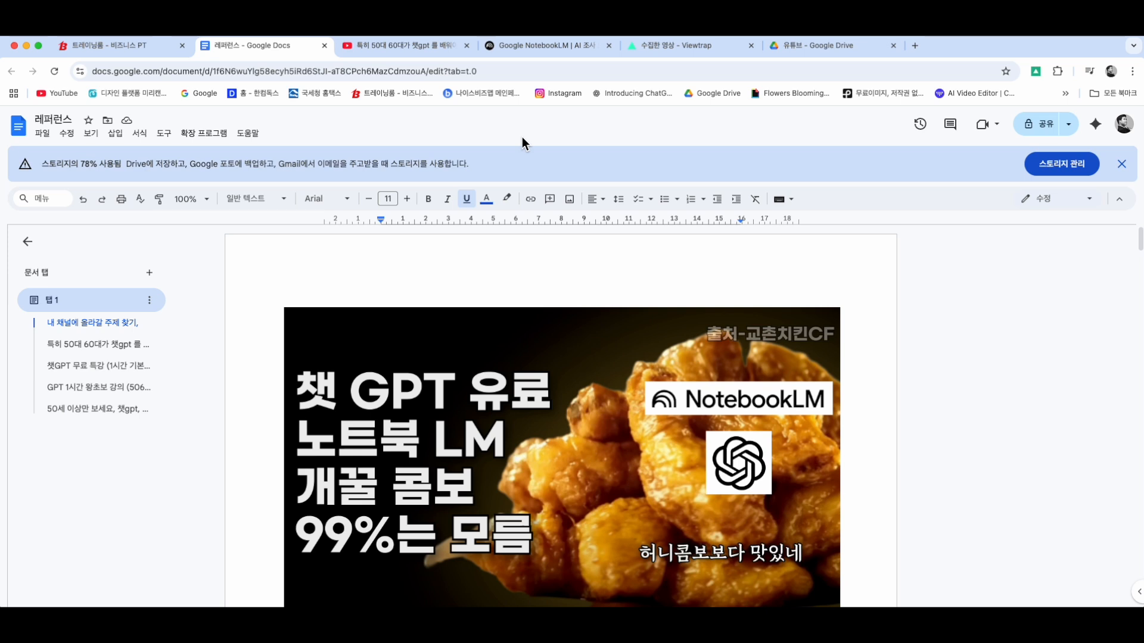
Review the 특히 50대 60대가 챗gpt 를 배워야 하는 이유 entry again in the 레퍼런스 document
{"action": "left_click", "coordinate": [400, 50]}
{"action": "left_click", "coordinate": [552, 44]}
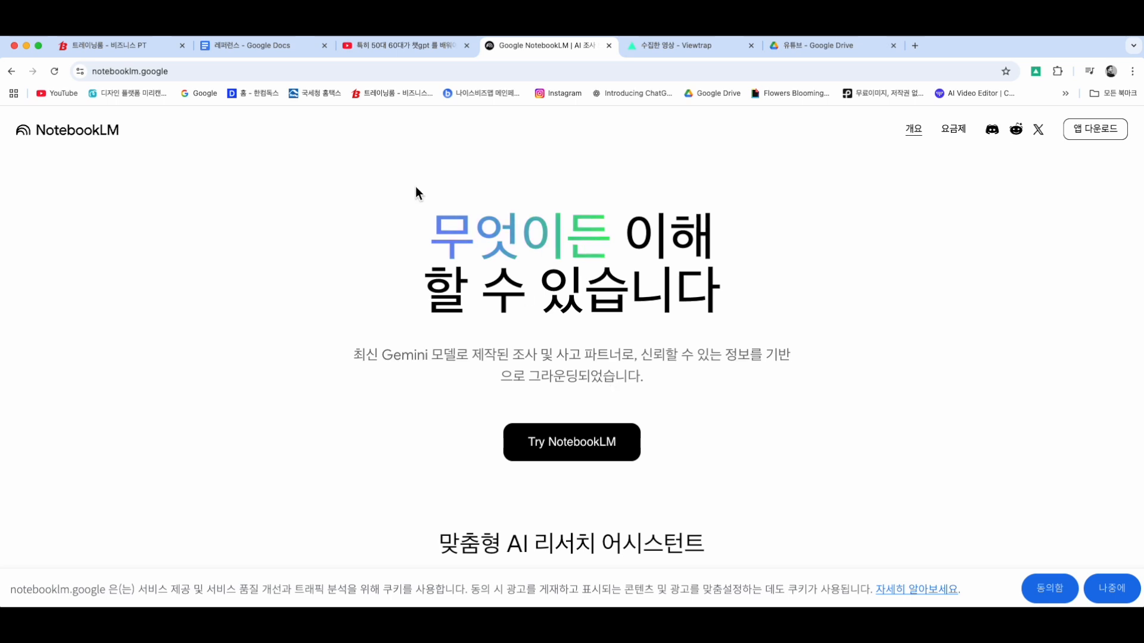
{"action": "left_click", "coordinate": [291, 51]}
{"action": "scroll", "coordinate": [471, 449], "scroll_direction": "down", "scroll_amount": 15}
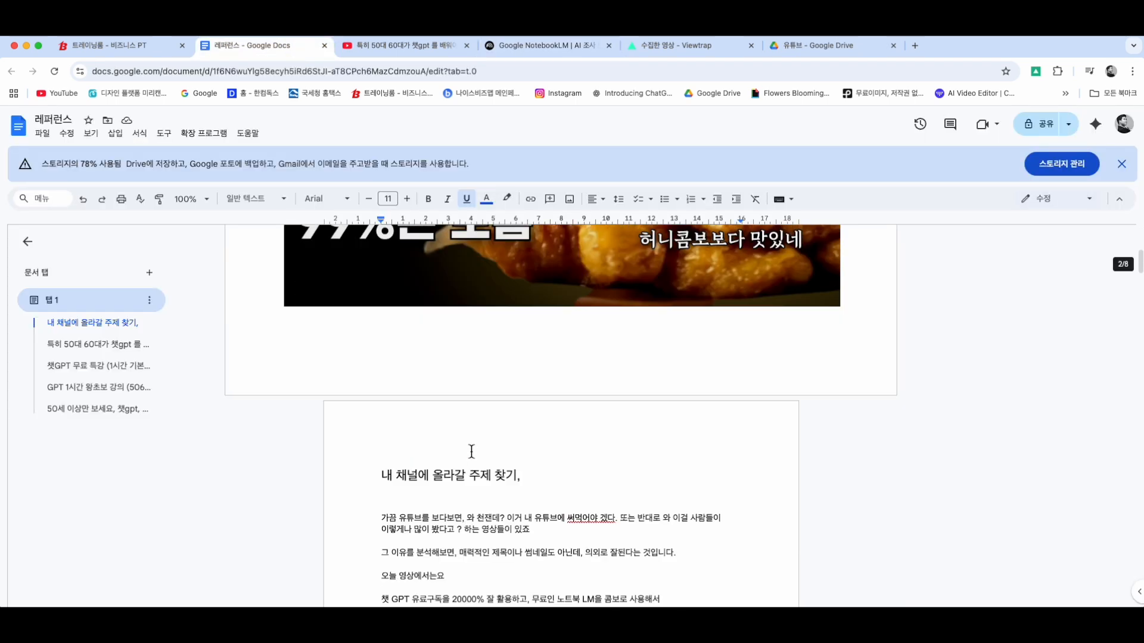
{"action": "scroll", "coordinate": [470, 451], "scroll_direction": "down", "scroll_amount": 5}
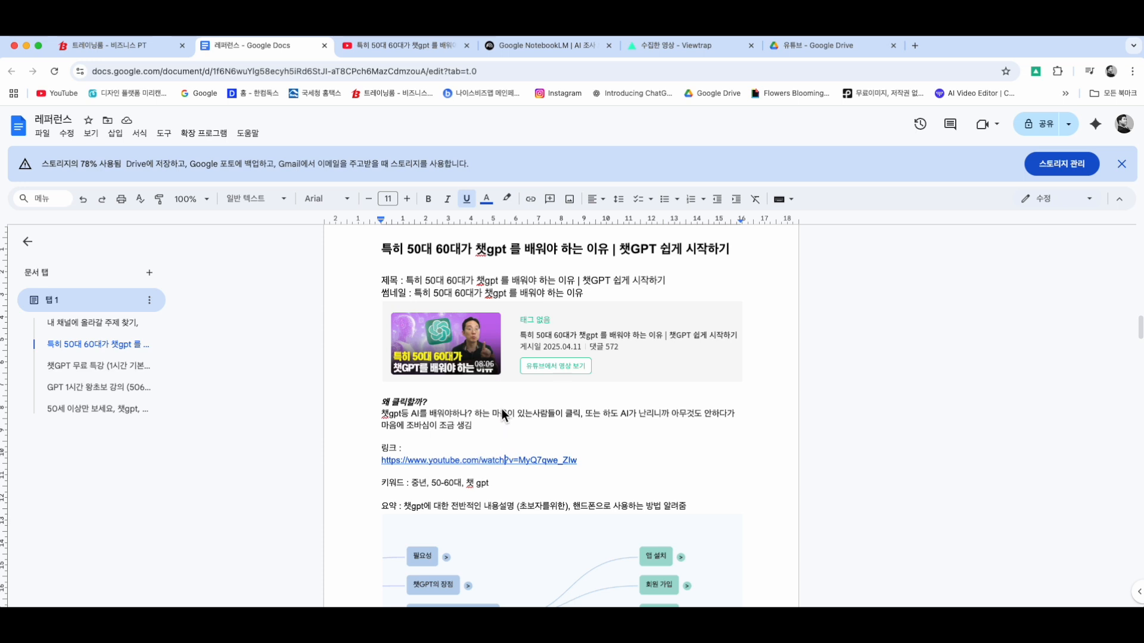
{"action": "left_click", "coordinate": [502, 409]}
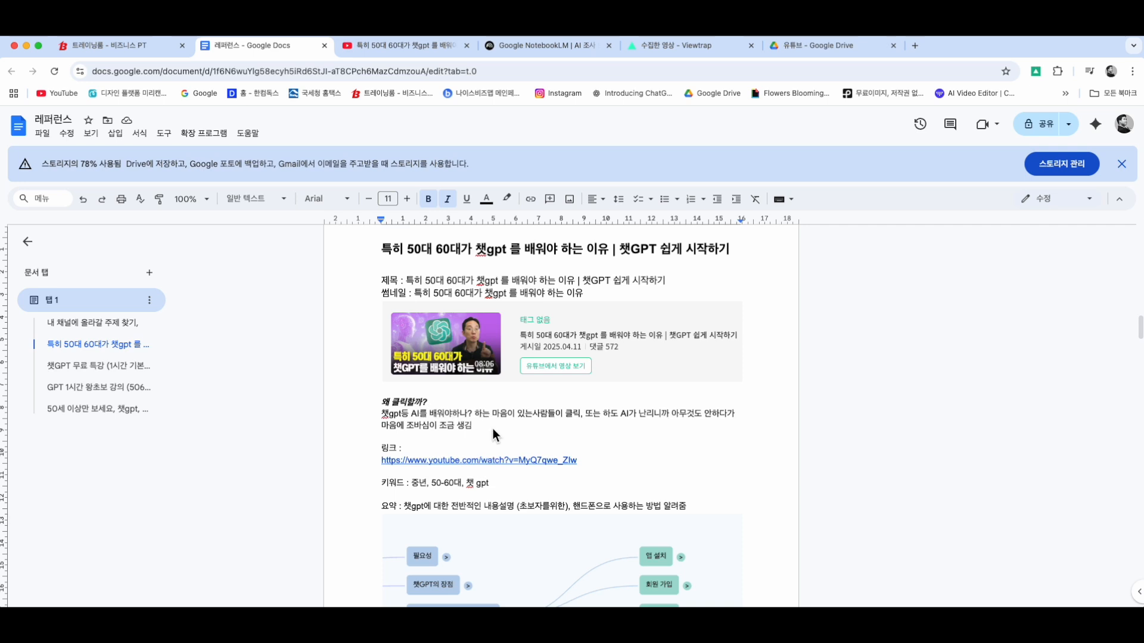
{"action": "scroll", "coordinate": [492, 427], "scroll_direction": "up", "scroll_amount": 1}
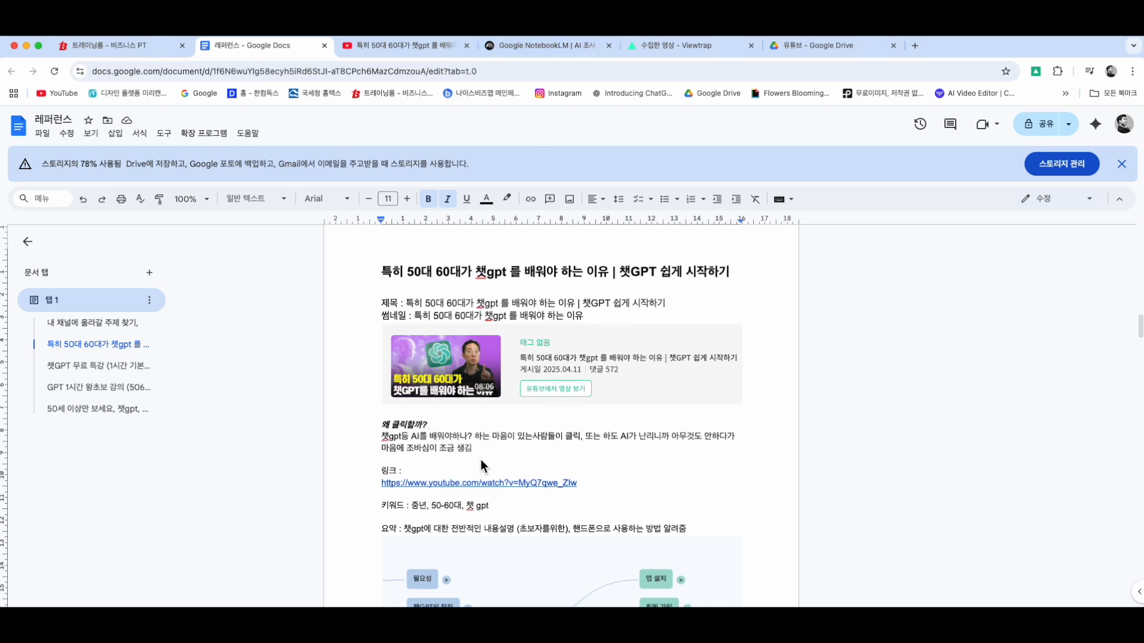
{"action": "left_click", "coordinate": [489, 453]}
Switch to the NotebookLM introduction page and examine its feature overview
{"action": "left_click", "coordinate": [571, 48]}
{"action": "left_click_drag", "start_coordinate": [88, 129], "coordinate": [37, 140]}
{"action": "left_click", "coordinate": [429, 389]}
{"action": "left_click_drag", "start_coordinate": [399, 237], "coordinate": [761, 440]}
{"action": "left_click", "coordinate": [763, 439]}
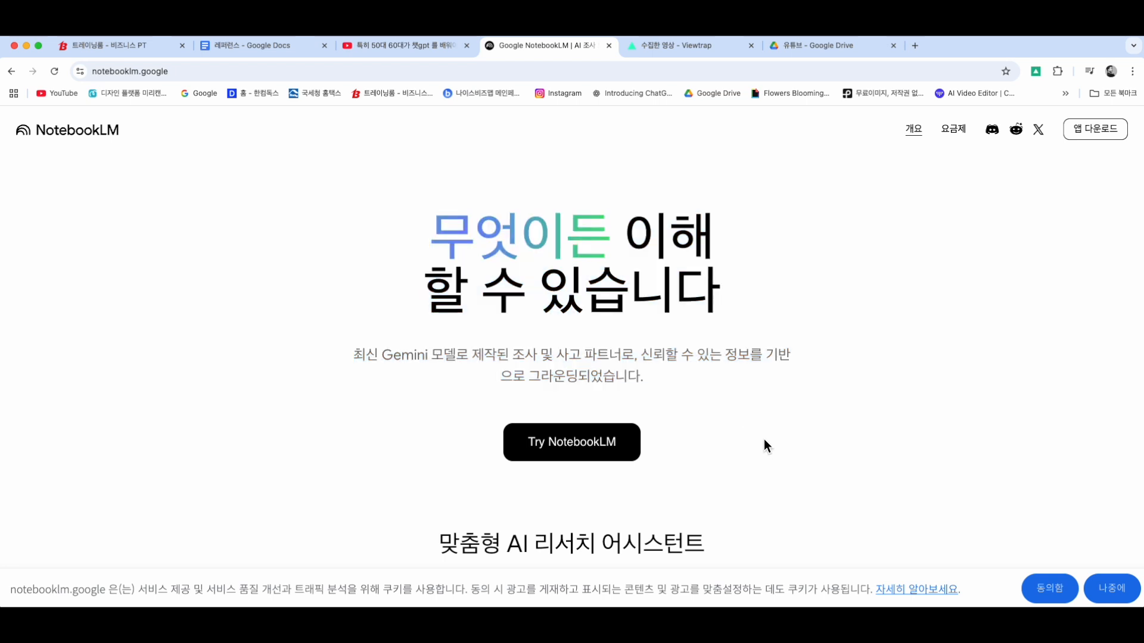
{"action": "scroll", "coordinate": [763, 438], "scroll_direction": "down", "scroll_amount": 5}
{"action": "scroll", "coordinate": [764, 439], "scroll_direction": "up", "scroll_amount": 3}
{"action": "scroll", "coordinate": [764, 439], "scroll_direction": "up", "scroll_amount": 2}
{"action": "scroll", "coordinate": [763, 438], "scroll_direction": "down", "scroll_amount": 15}
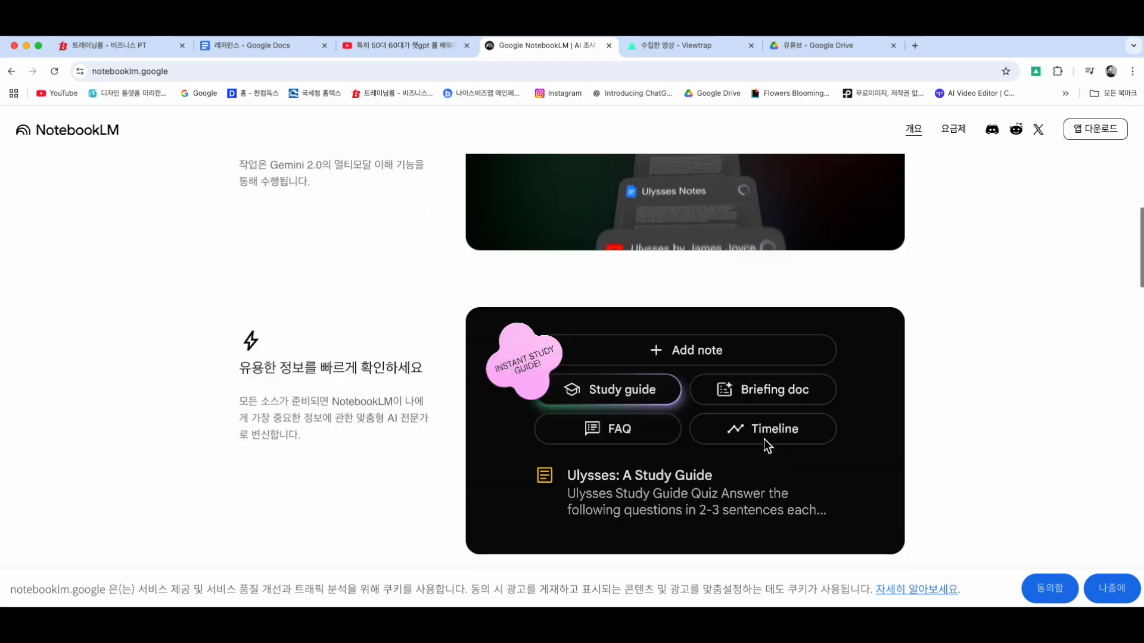
{"action": "scroll", "coordinate": [764, 438], "scroll_direction": "up", "scroll_amount": 15}
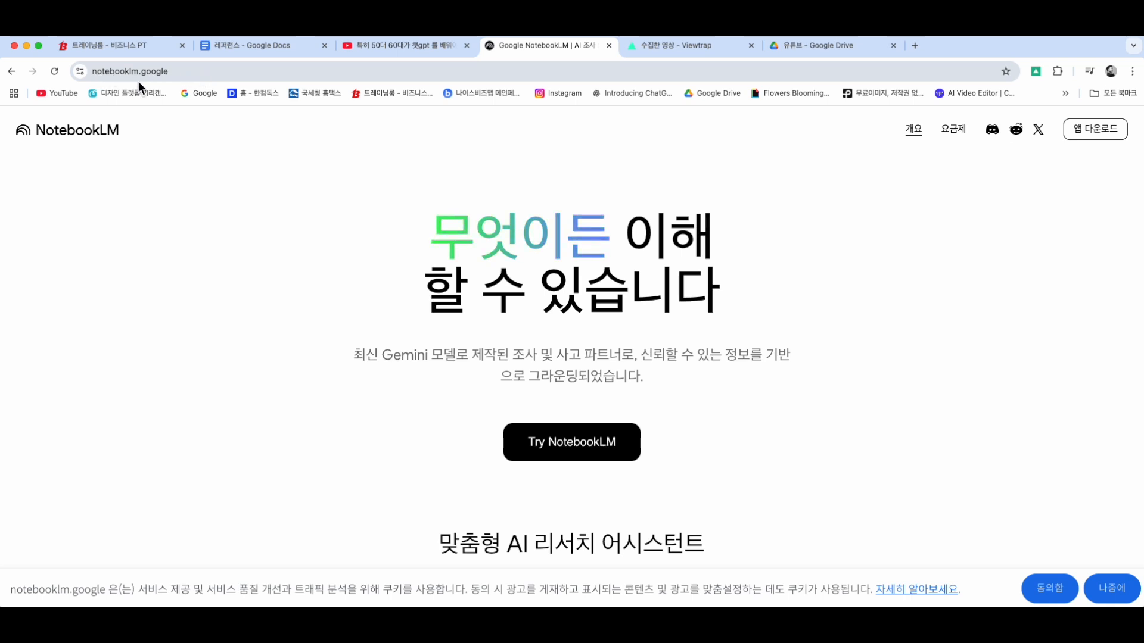
Check the full web address of the NotebookLM introduction page
{"action": "left_click", "coordinate": [895, 337]}
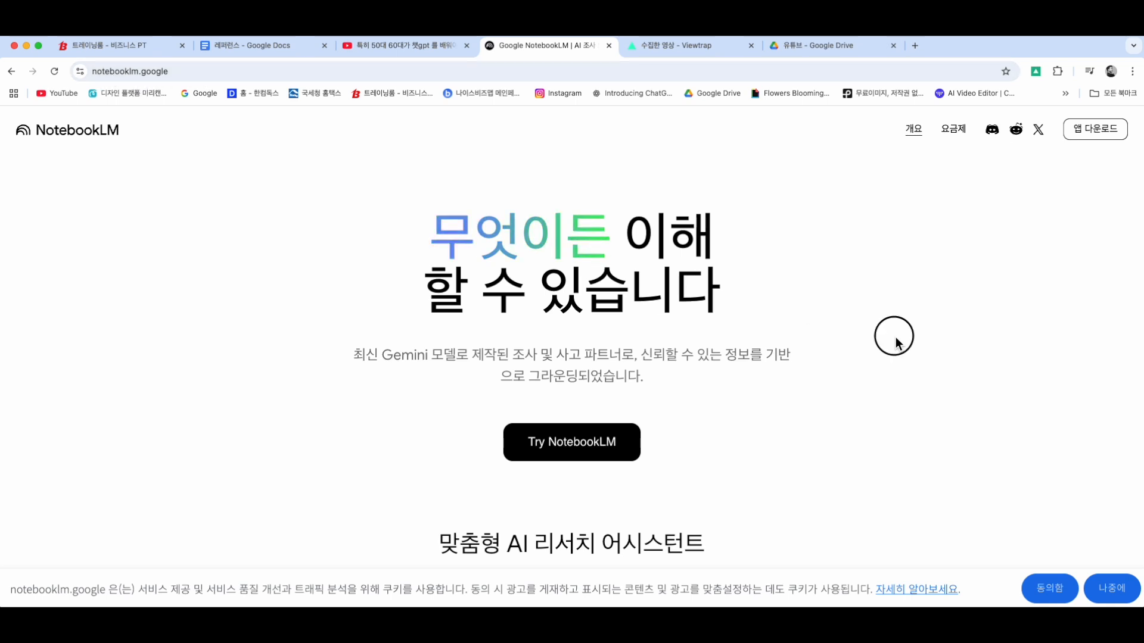
{"action": "left_click", "coordinate": [305, 74]}
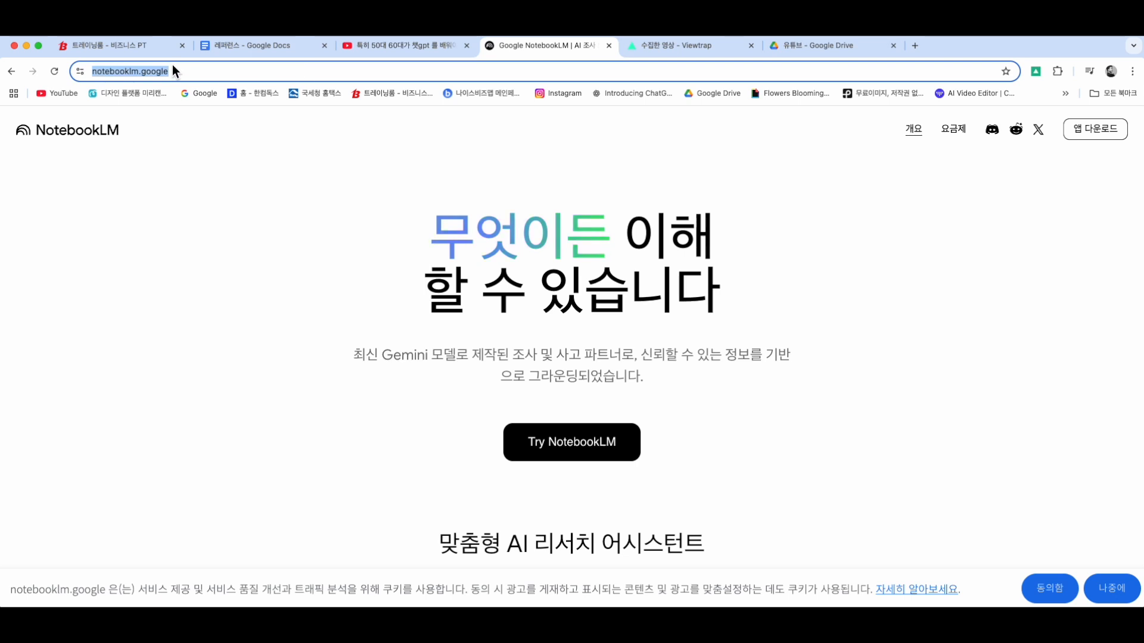
{"action": "left_click", "coordinate": [226, 73]}
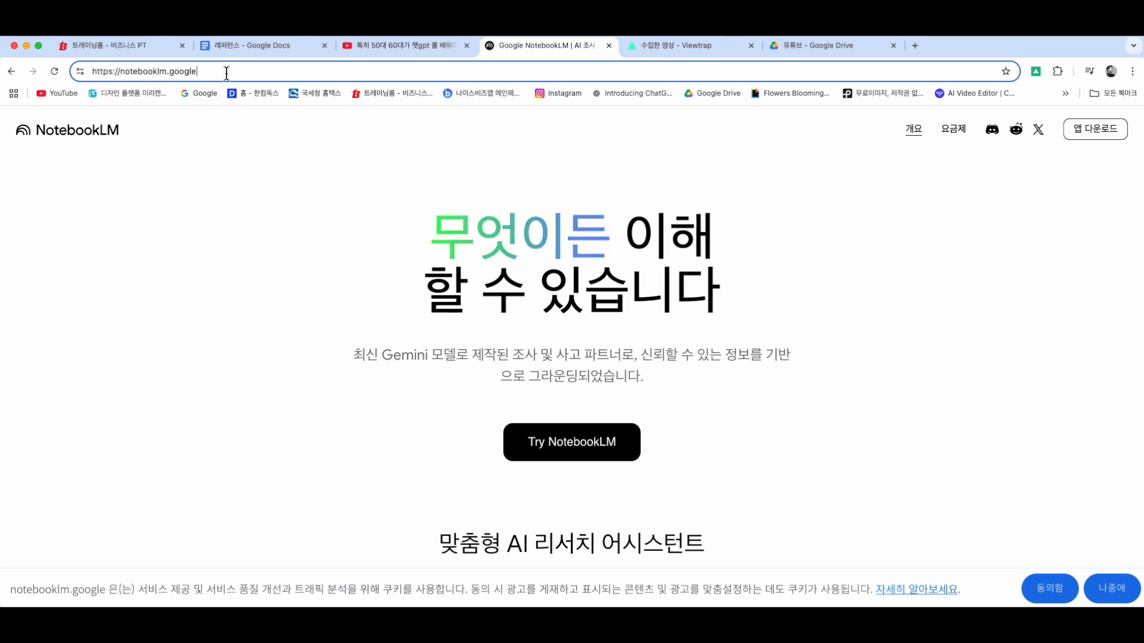
{"action": "left_click", "coordinate": [371, 384]}
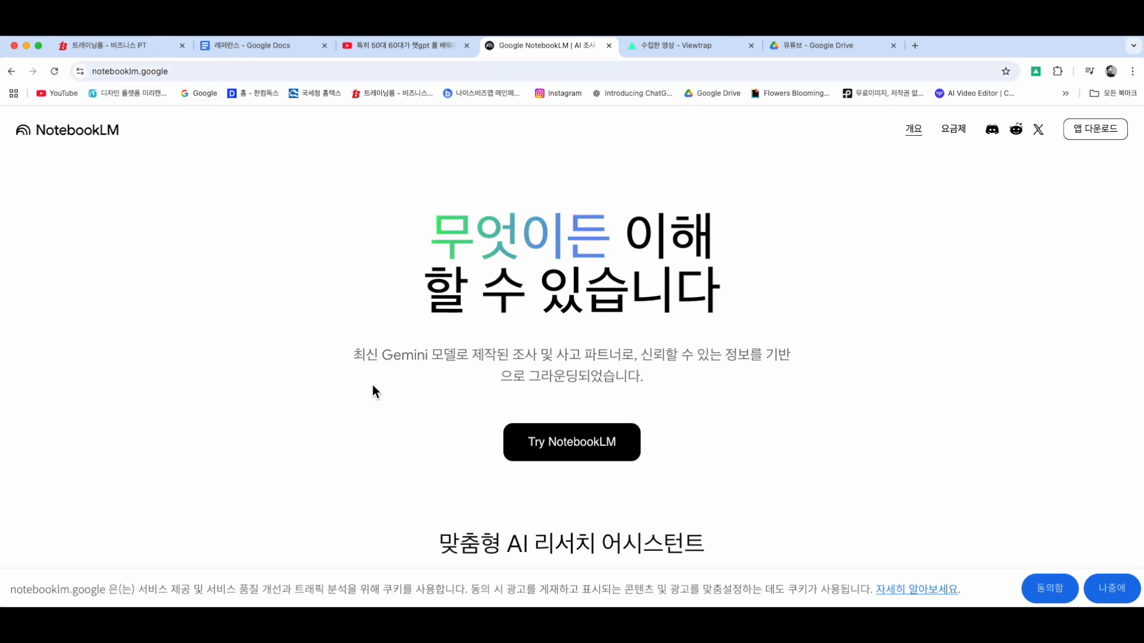
Open NotebookLM from its introduction page and check the signed-in Google account and the notebook list
{"action": "left_click", "coordinate": [576, 448]}
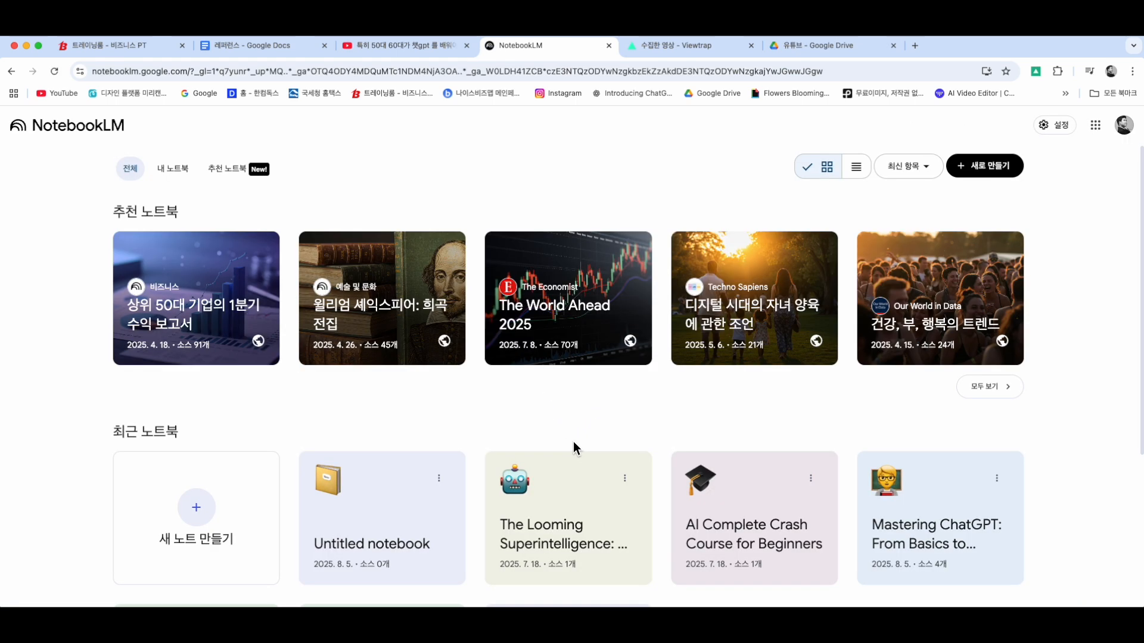
{"action": "left_click", "coordinate": [1124, 125]}
{"action": "left_click", "coordinate": [1124, 125]}
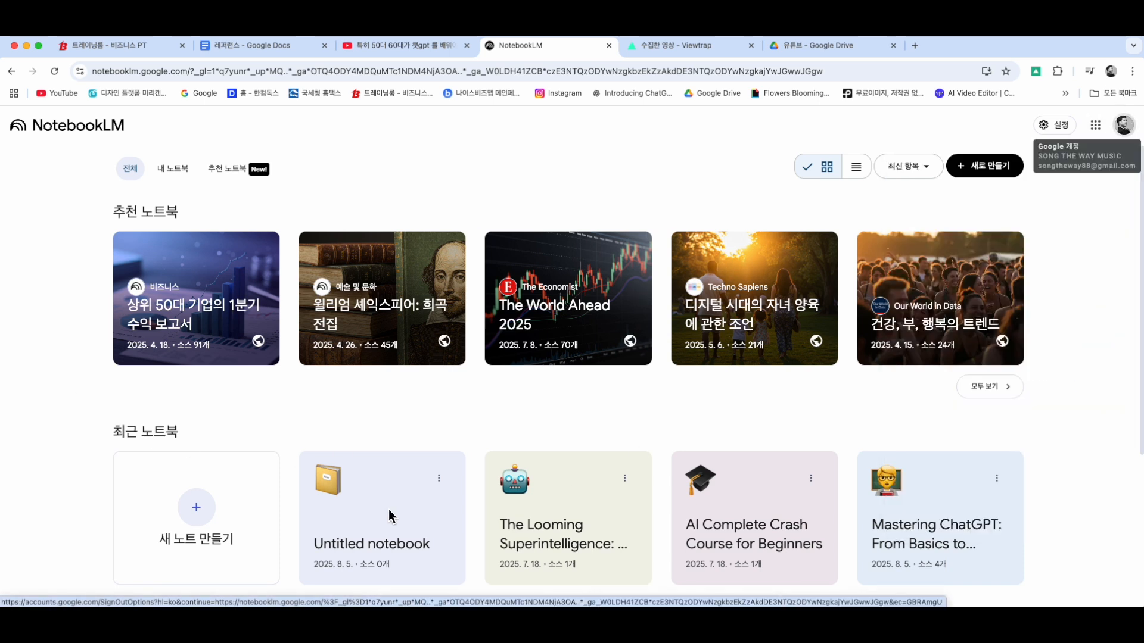
{"action": "scroll", "coordinate": [388, 509], "scroll_direction": "down", "scroll_amount": 3}
{"action": "scroll", "coordinate": [389, 510], "scroll_direction": "up", "scroll_amount": 3}
Create a new notebook and dismiss its source upload dialog, leaving the notebook empty
{"action": "left_click", "coordinate": [979, 168]}
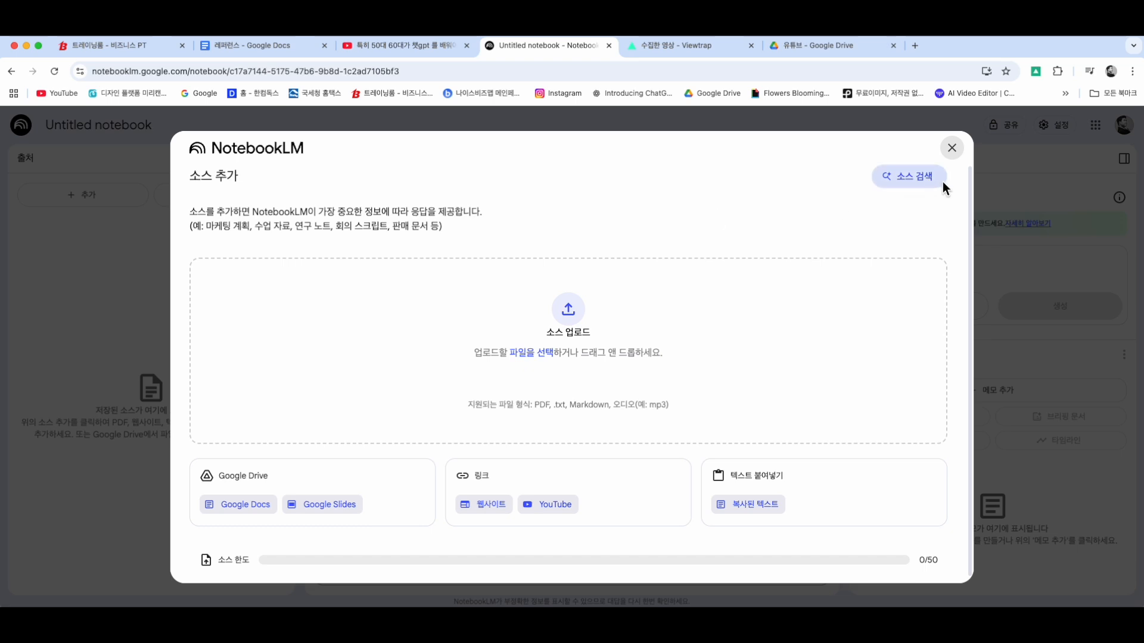
{"action": "left_click", "coordinate": [949, 152]}
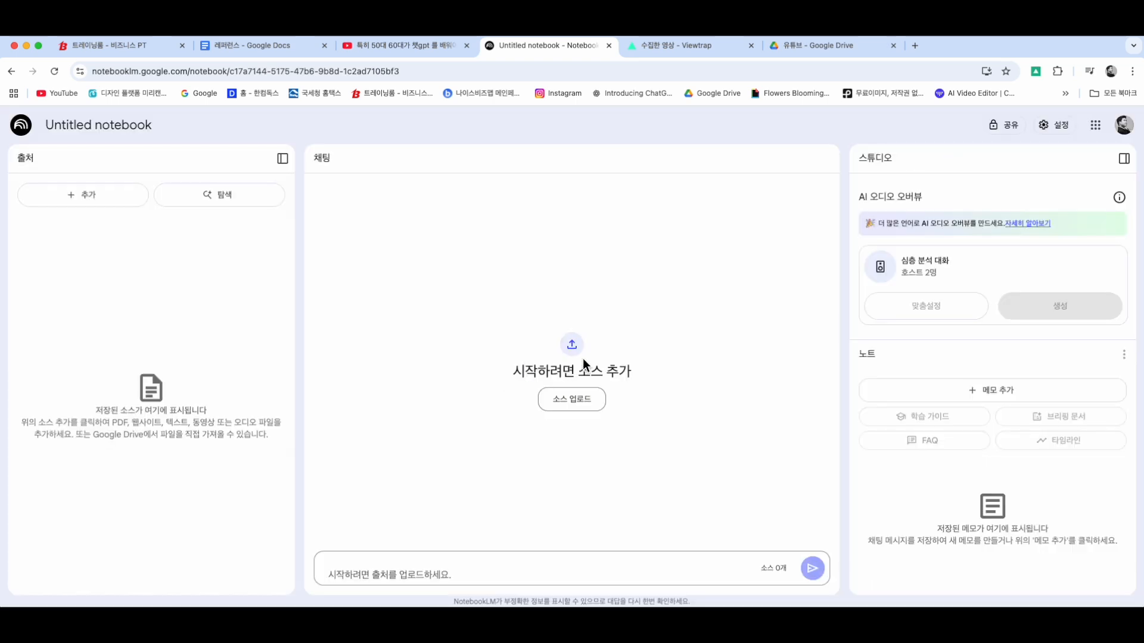
{"action": "left_click", "coordinate": [575, 348]}
{"action": "left_click", "coordinate": [950, 150]}
{"action": "left_click", "coordinate": [416, 332]}
{"action": "left_click", "coordinate": [287, 49]}
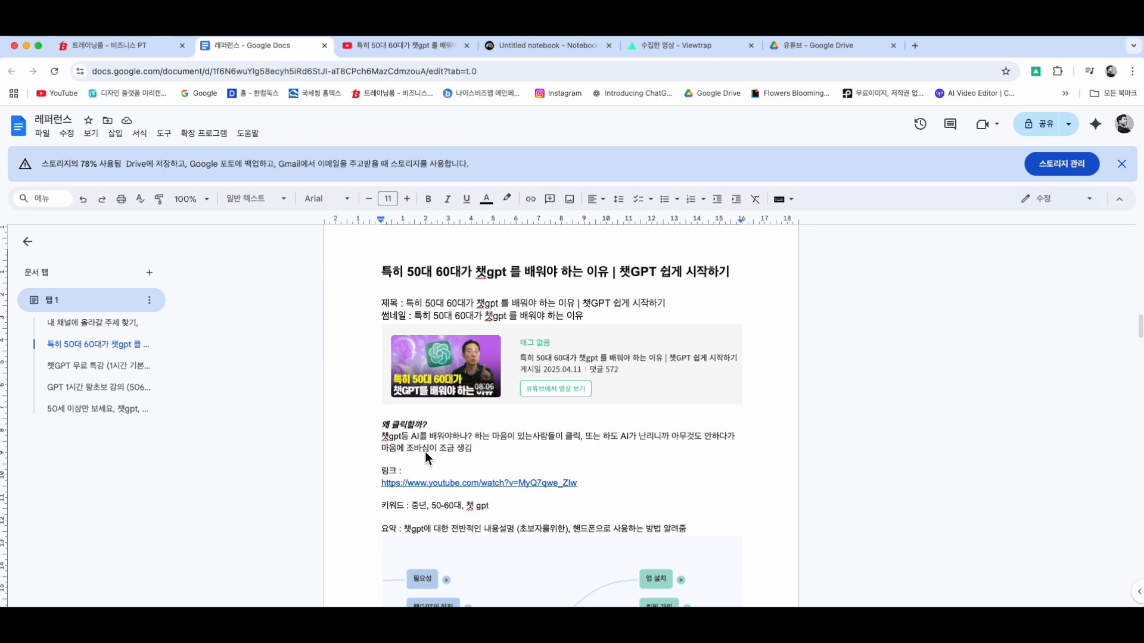
{"action": "left_click_drag", "start_coordinate": [584, 483], "coordinate": [378, 484]}
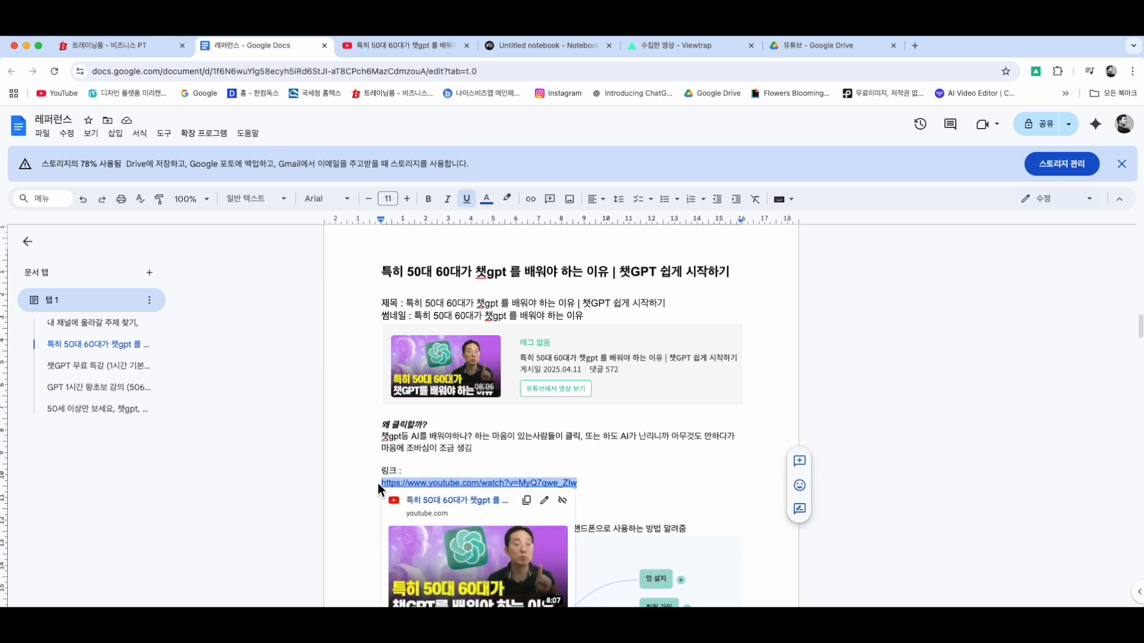
{"action": "left_click", "coordinate": [547, 45]}
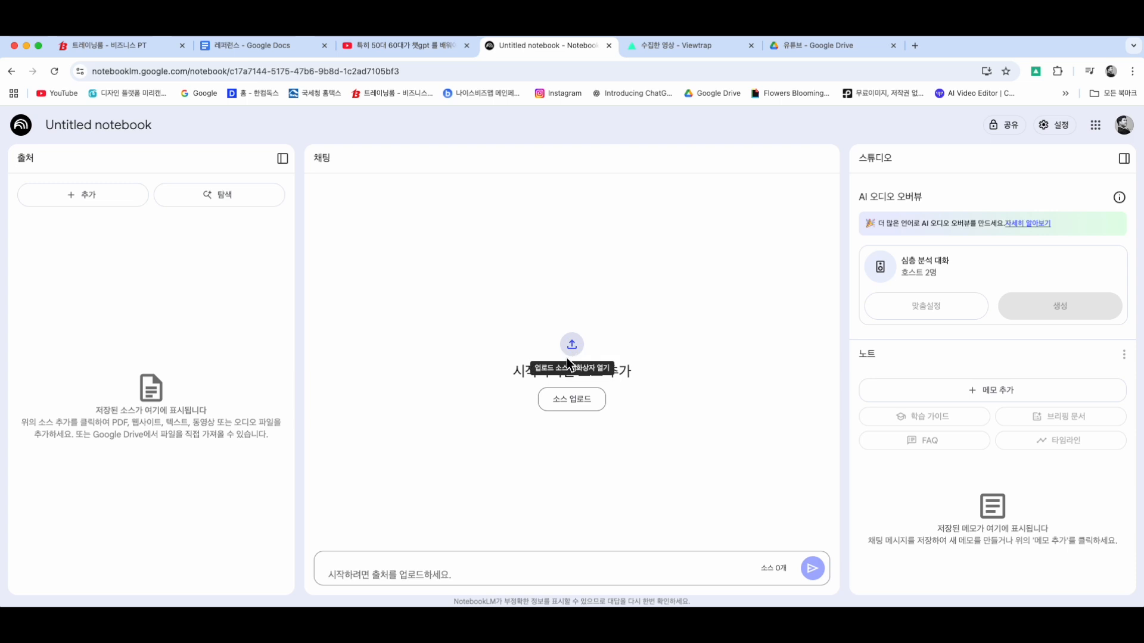
{"action": "left_click", "coordinate": [570, 399]}
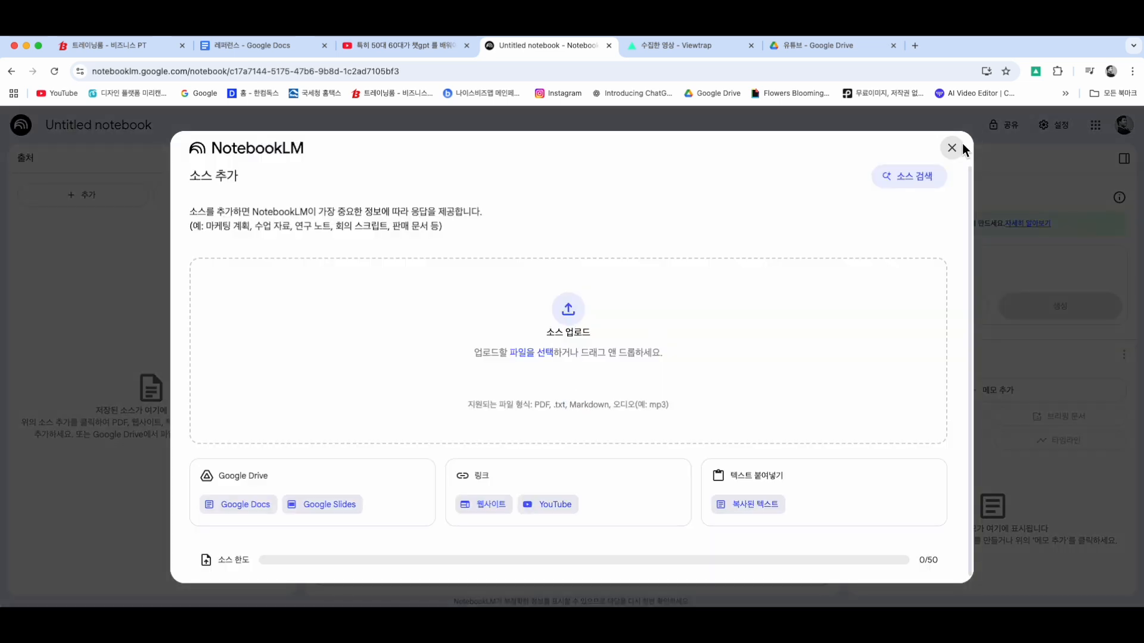
{"action": "left_click", "coordinate": [952, 147]}
{"action": "left_click", "coordinate": [556, 406]}
{"action": "left_click", "coordinate": [551, 508]}
{"action": "left_click", "coordinate": [401, 288]}
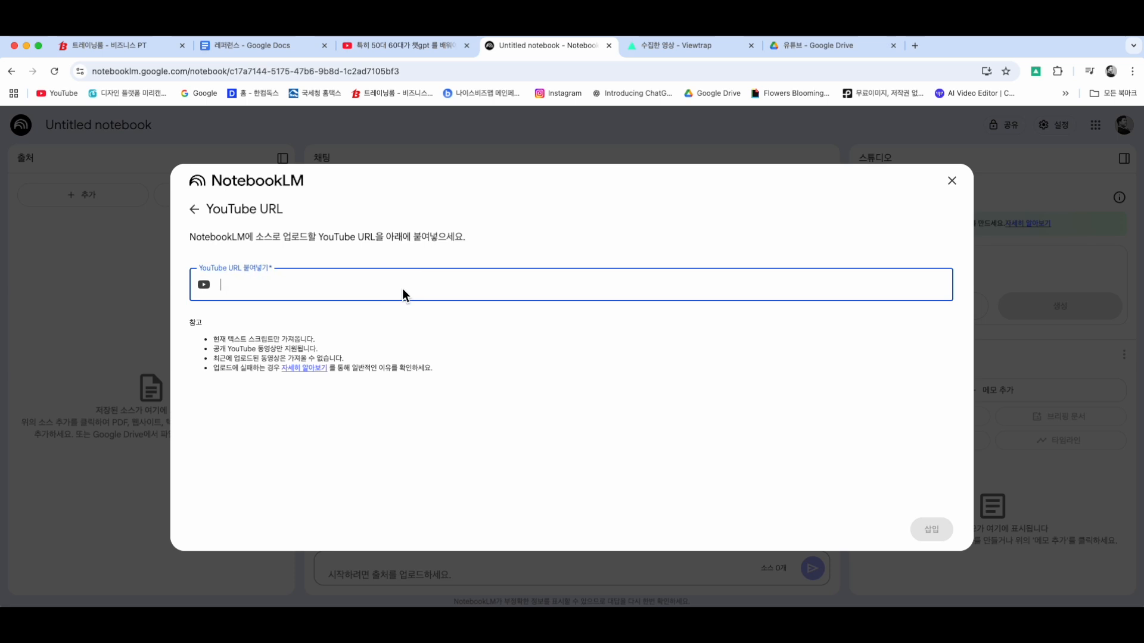
{"action": "type", "text": "https://www.youtube.com/watch?v=MyQ7qwe_ZIw"}
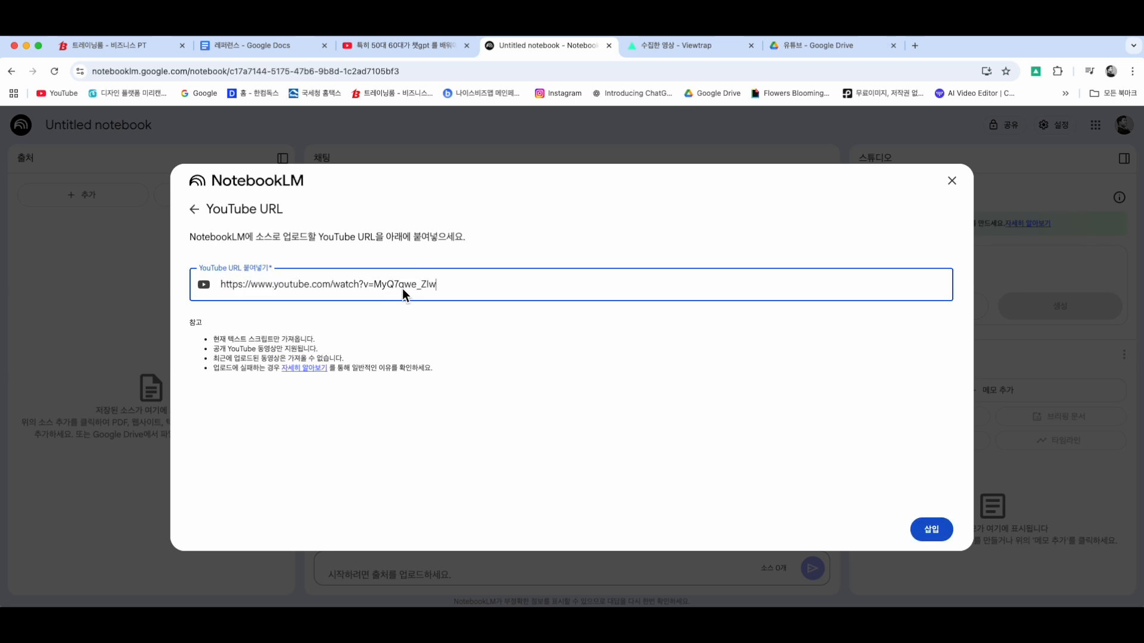
{"action": "left_click", "coordinate": [931, 529]}
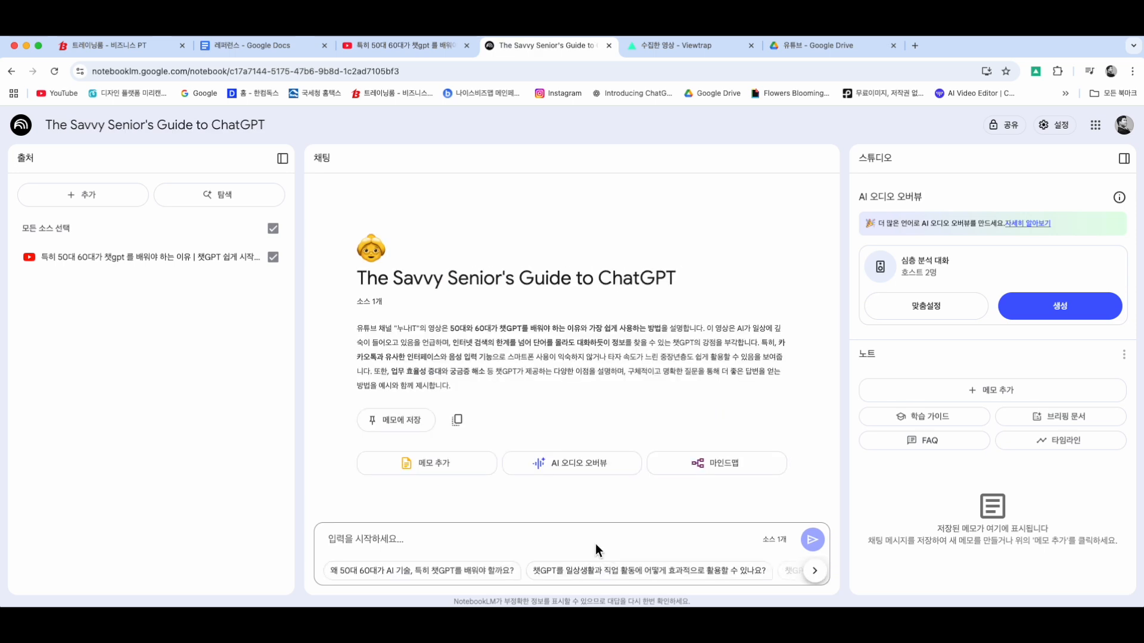
Read the notebook's generated summary, and open the YouTube source to examine its guide and transcript
{"action": "left_click_drag", "start_coordinate": [357, 328], "coordinate": [477, 383]}
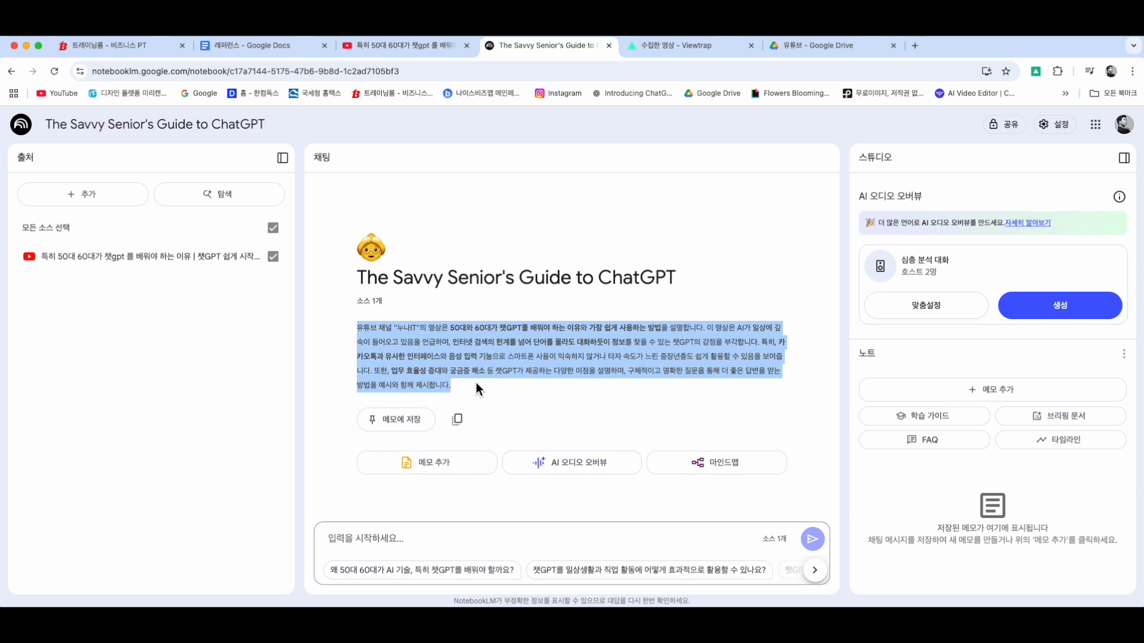
{"action": "left_click", "coordinate": [251, 434]}
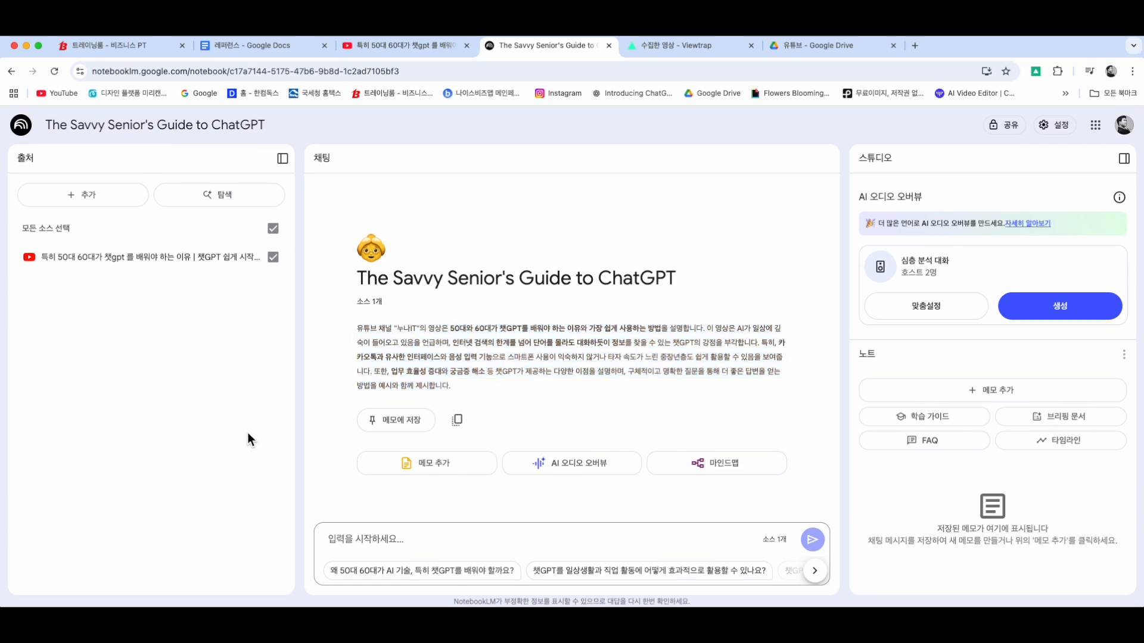
{"action": "left_click", "coordinate": [213, 256]}
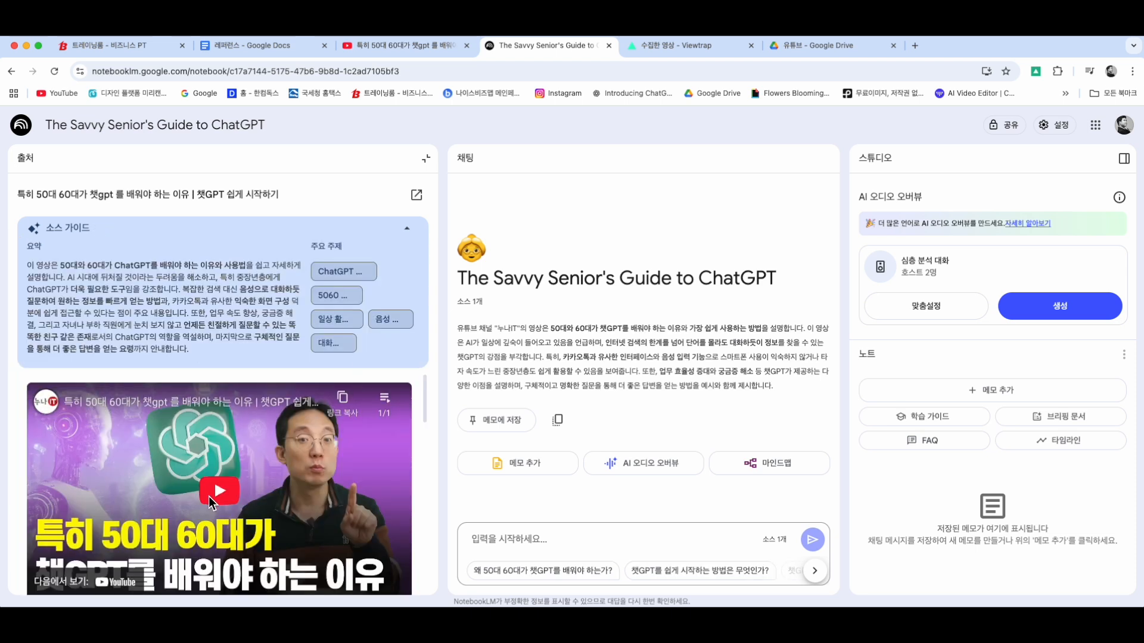
{"action": "scroll", "coordinate": [208, 495], "scroll_direction": "down", "scroll_amount": 3}
{"action": "scroll", "coordinate": [208, 496], "scroll_direction": "down", "scroll_amount": 15}
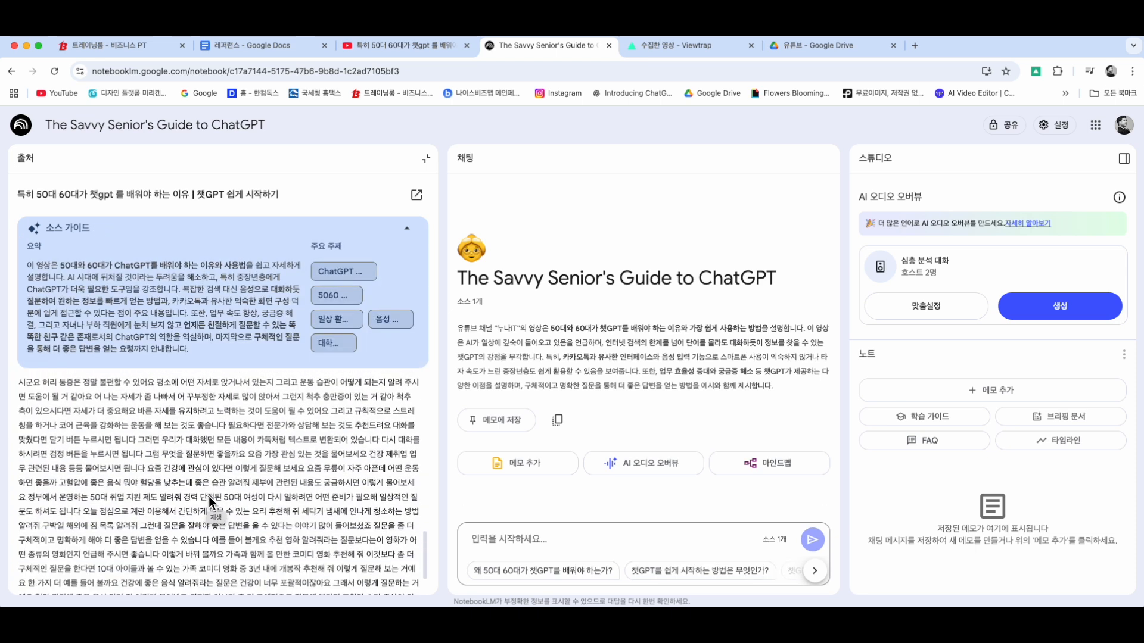
{"action": "scroll", "coordinate": [208, 496], "scroll_direction": "up", "scroll_amount": 3}
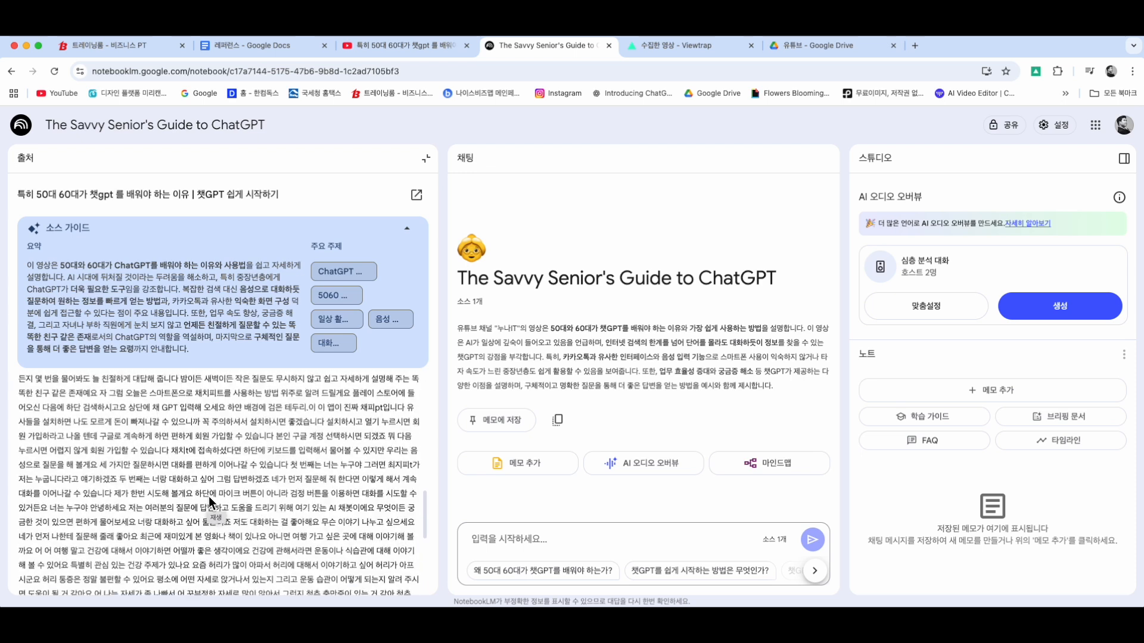
Read the YouTube source's transcript through to its end, and examine the notebook summary beside it
{"action": "scroll", "coordinate": [209, 495], "scroll_direction": "down", "scroll_amount": 3}
{"action": "scroll", "coordinate": [208, 496], "scroll_direction": "up", "scroll_amount": 15}
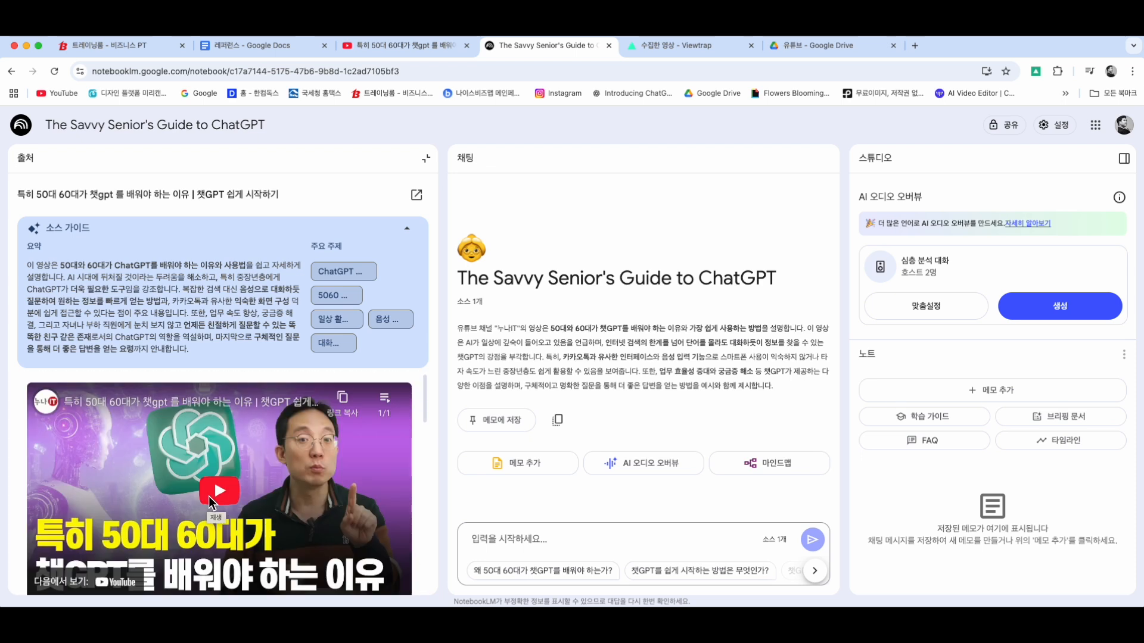
{"action": "scroll", "coordinate": [208, 496], "scroll_direction": "down", "scroll_amount": 10}
{"action": "scroll", "coordinate": [208, 496], "scroll_direction": "down", "scroll_amount": 5}
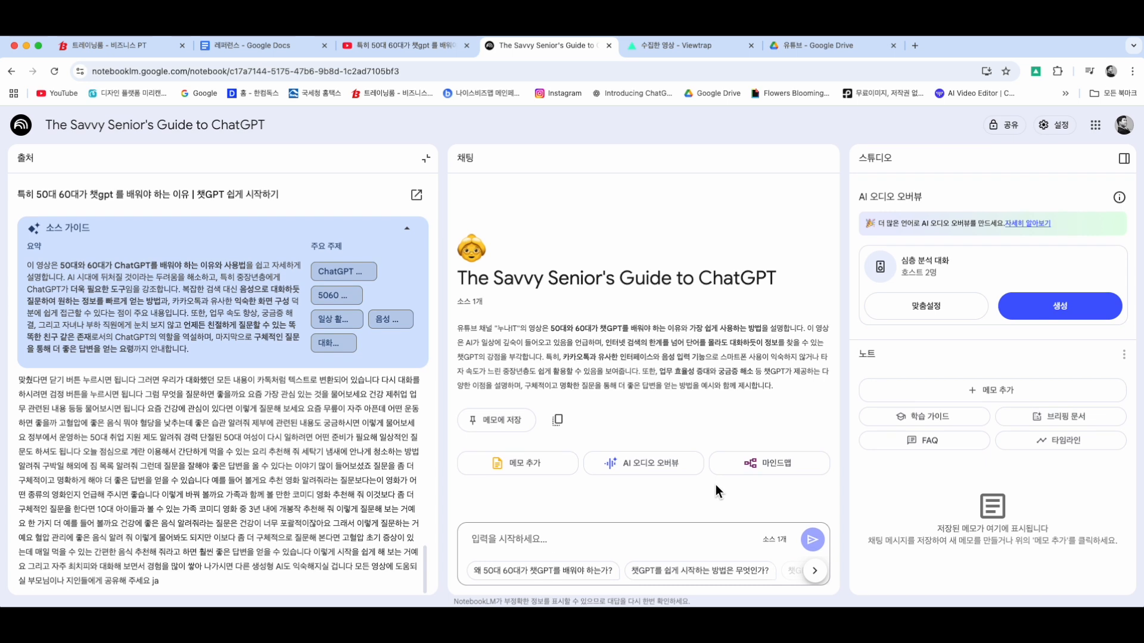
{"action": "left_click_drag", "start_coordinate": [456, 330], "coordinate": [789, 390]}
{"action": "left_click", "coordinate": [790, 393]}
Write "가장좋은건? 영상을 보는것!" in the notebook's chat input without sending it
{"action": "left_click", "coordinate": [563, 541]}
{"action": "type", "text": "가장좋"}
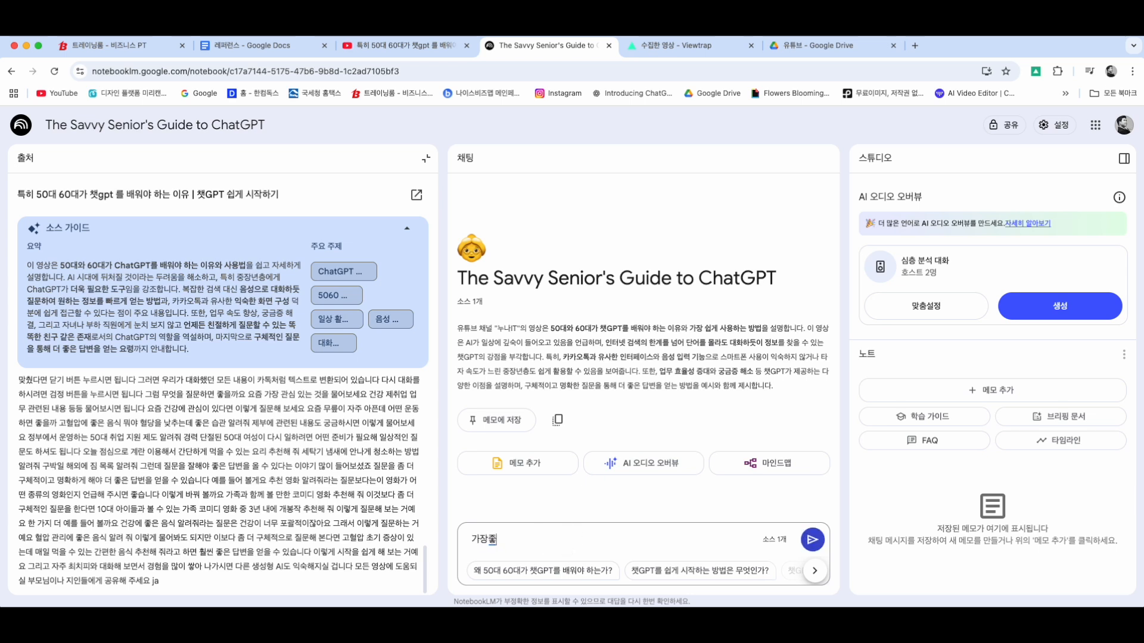
{"action": "type", "text": "은거? 영상 을"}
{"action": "key", "text": "BackSpace"}
{"action": "key", "text": "BackSpace"}
{"action": "type", "text": "을 보는게"}
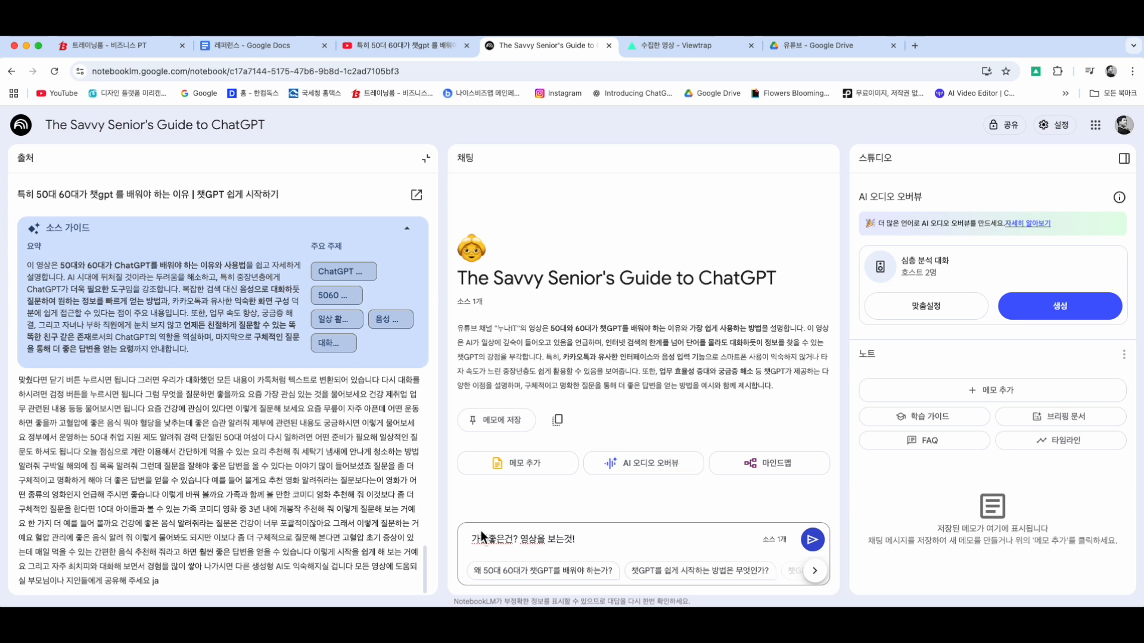
{"action": "scroll", "coordinate": [24, 386], "scroll_direction": "up", "scroll_amount": 2}
{"action": "scroll", "coordinate": [22, 385], "scroll_direction": "up", "scroll_amount": 5}
{"action": "scroll", "coordinate": [22, 384], "scroll_direction": "down", "scroll_amount": 3}
{"action": "scroll", "coordinate": [22, 386], "scroll_direction": "up", "scroll_amount": 3}
{"action": "type", "text": "!"}
Copy the source's full transcript, and check the 내용 전문 link below the mind map in the 레퍼런스 document
{"action": "left_click_drag", "start_coordinate": [22, 496], "coordinate": [241, 588]}
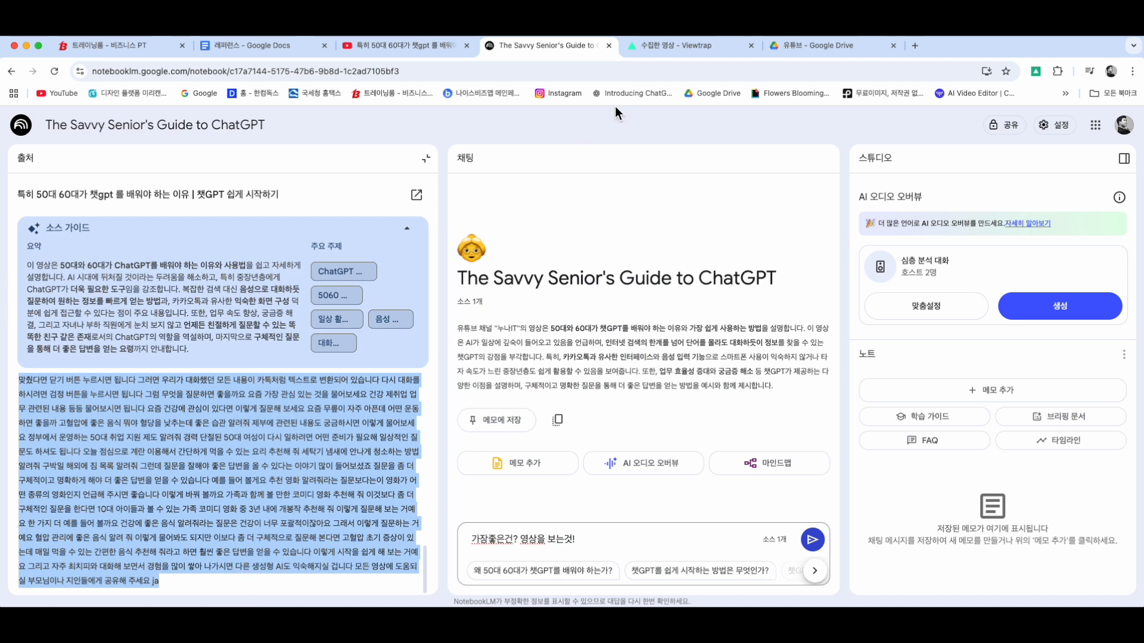
{"action": "left_click", "coordinate": [266, 47]}
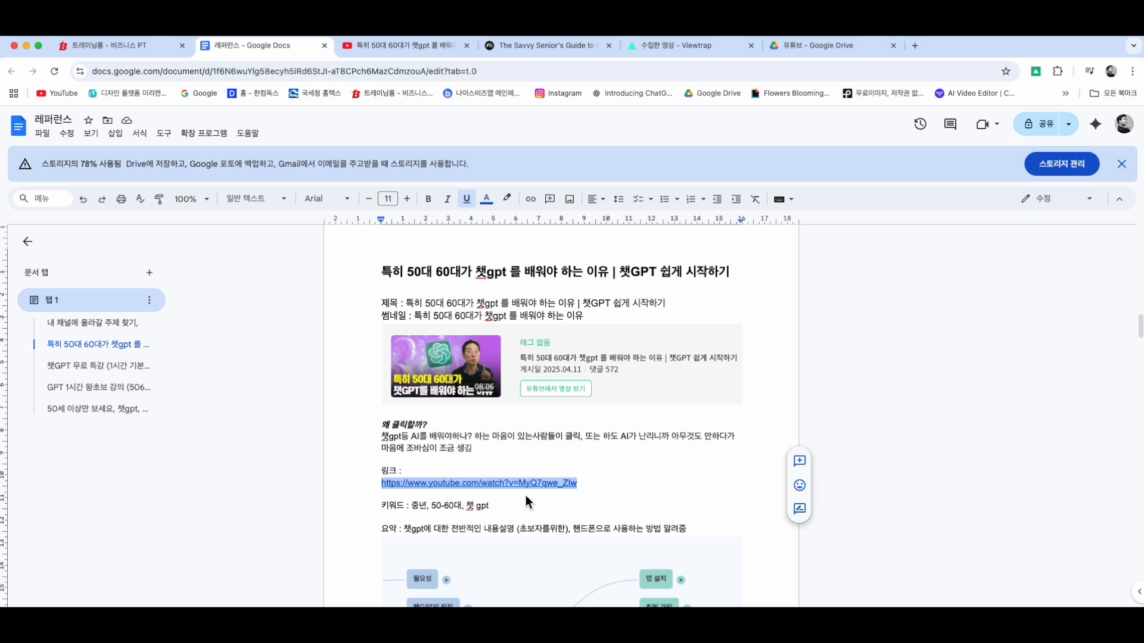
{"action": "scroll", "coordinate": [526, 495], "scroll_direction": "down", "scroll_amount": 5}
{"action": "left_click", "coordinate": [498, 466]}
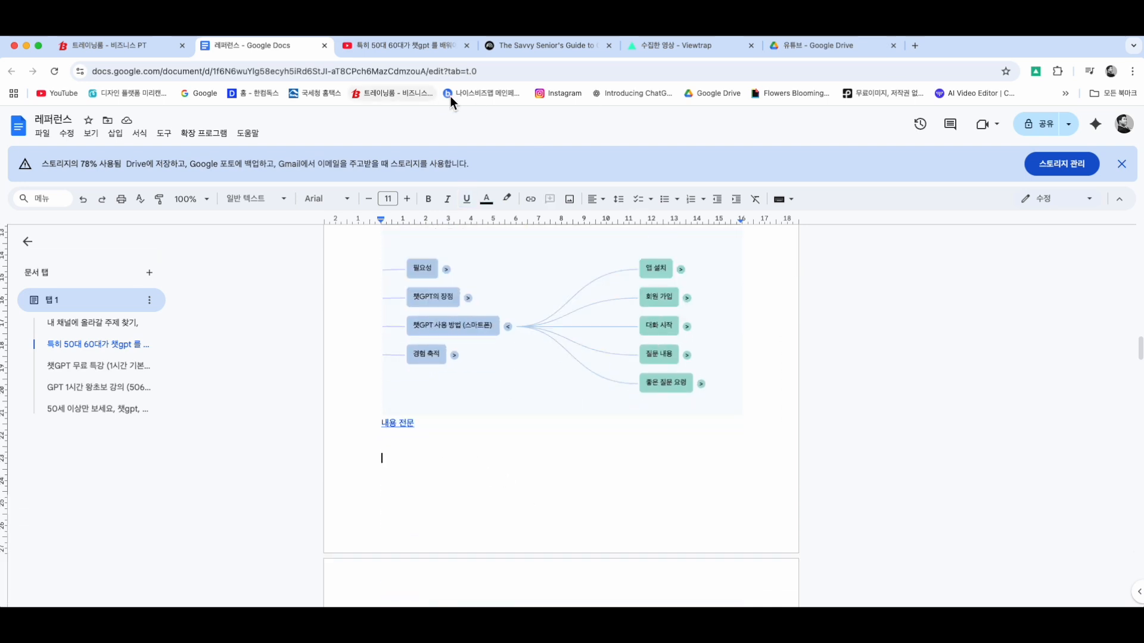
Create a new Google Docs document in the 유튜브 Drive folder and paste the transcript into it in bold
{"action": "left_click", "coordinate": [878, 51]}
{"action": "left_click", "coordinate": [43, 165]}
{"action": "left_click", "coordinate": [80, 250]}
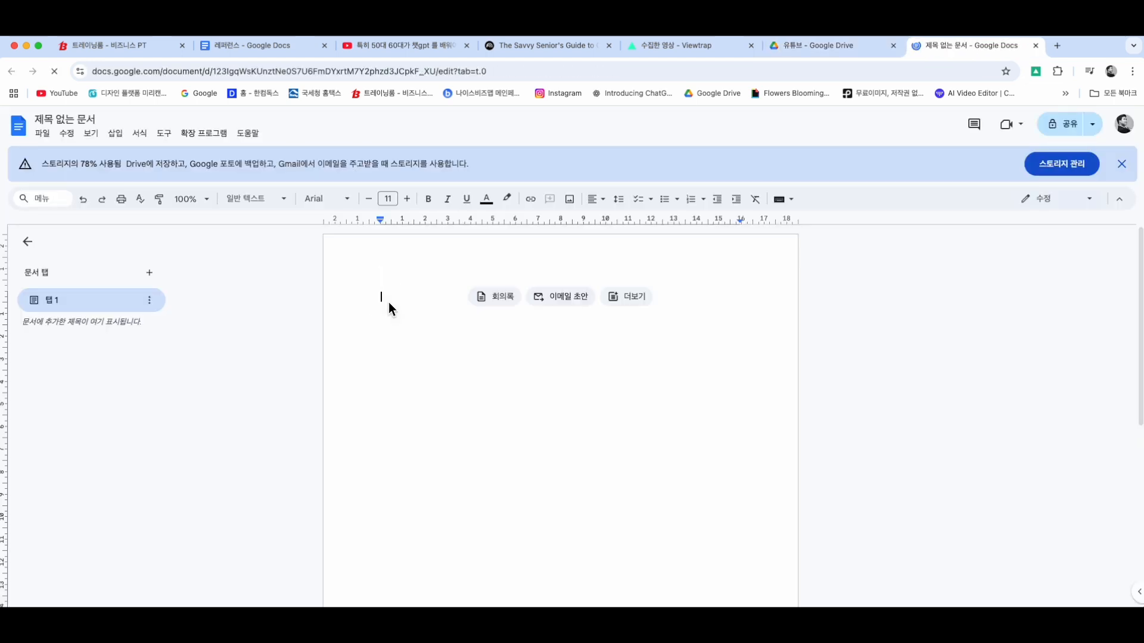
{"action": "key", "text": "super+b"}
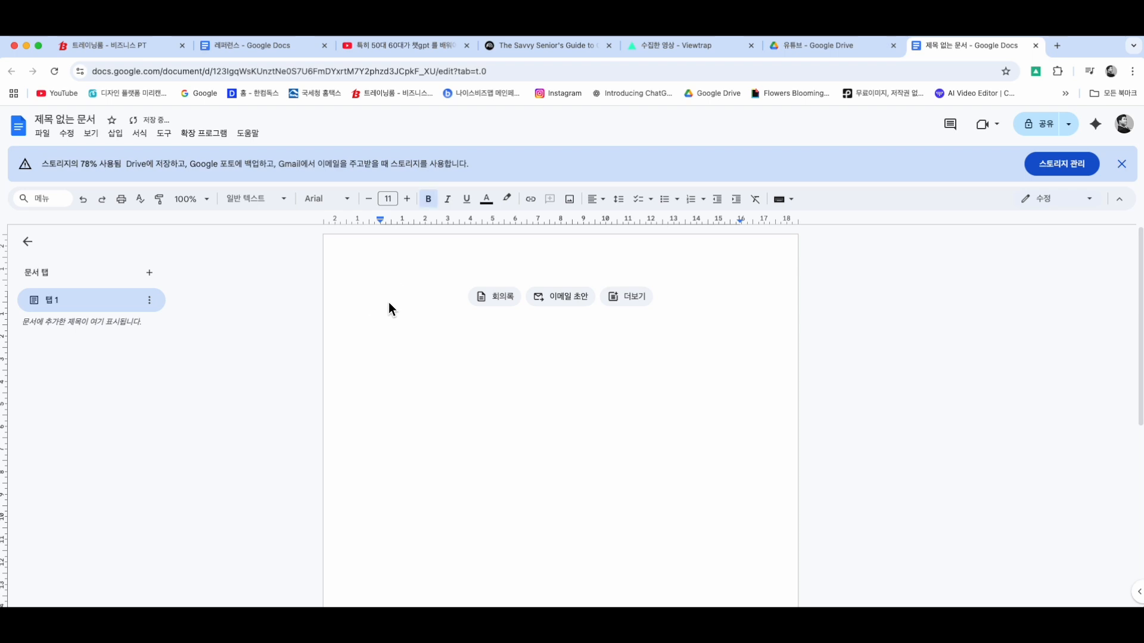
{"action": "key", "text": "super+v"}
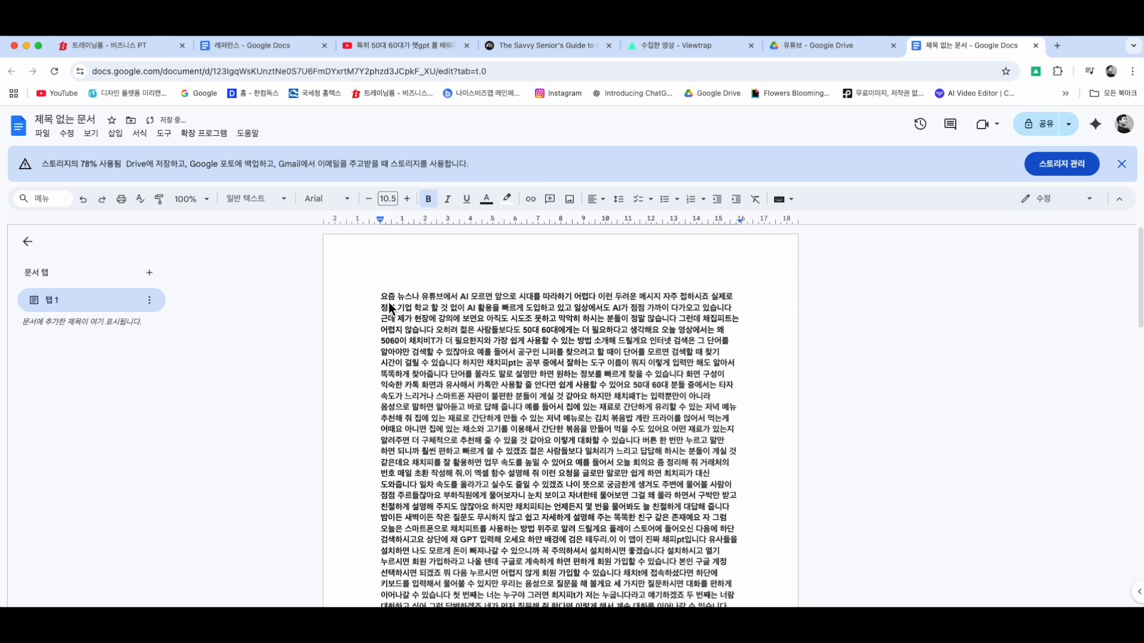
{"action": "scroll", "coordinate": [389, 306], "scroll_direction": "down", "scroll_amount": 5}
{"action": "scroll", "coordinate": [593, 316], "scroll_direction": "up", "scroll_amount": 5}
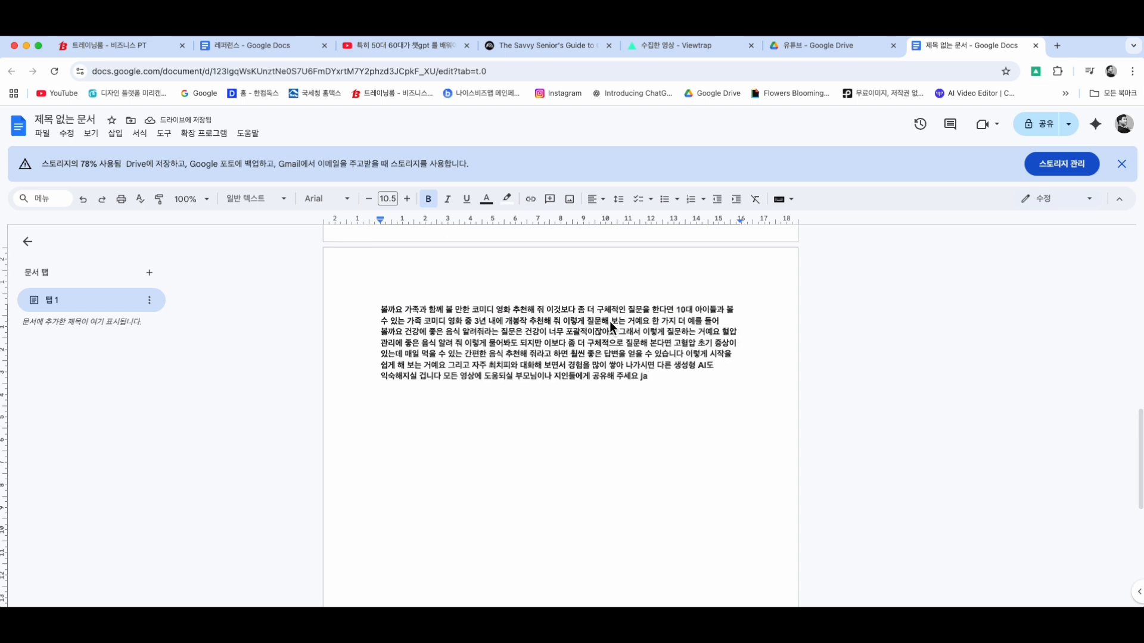
{"action": "key", "text": "BackSpace"}
{"action": "key", "text": "BackSpace"}
{"action": "scroll", "coordinate": [526, 387], "scroll_direction": "up", "scroll_amount": 10}
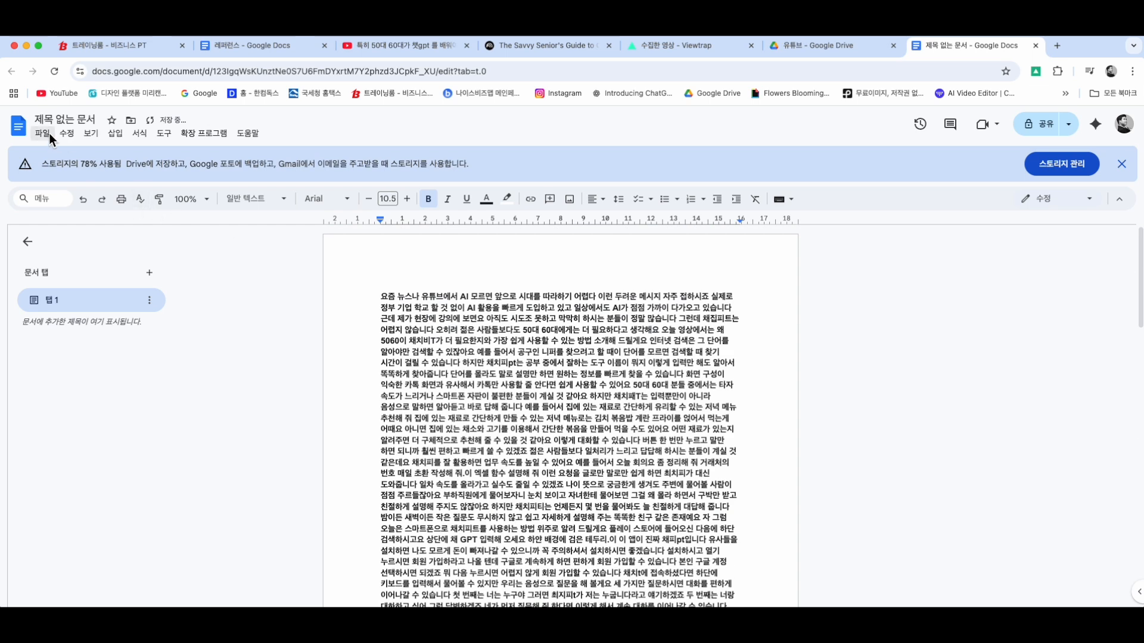
Open the new document's name for editing, and copy the video's title from its YouTube page
{"action": "left_click", "coordinate": [72, 121]}
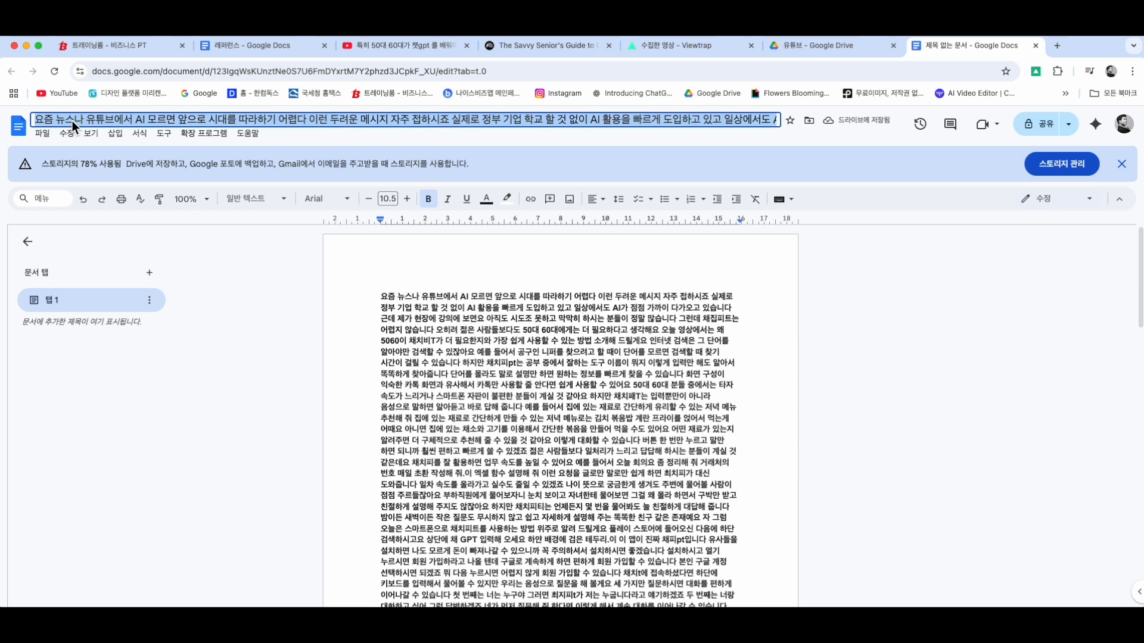
{"action": "left_click", "coordinate": [382, 47]}
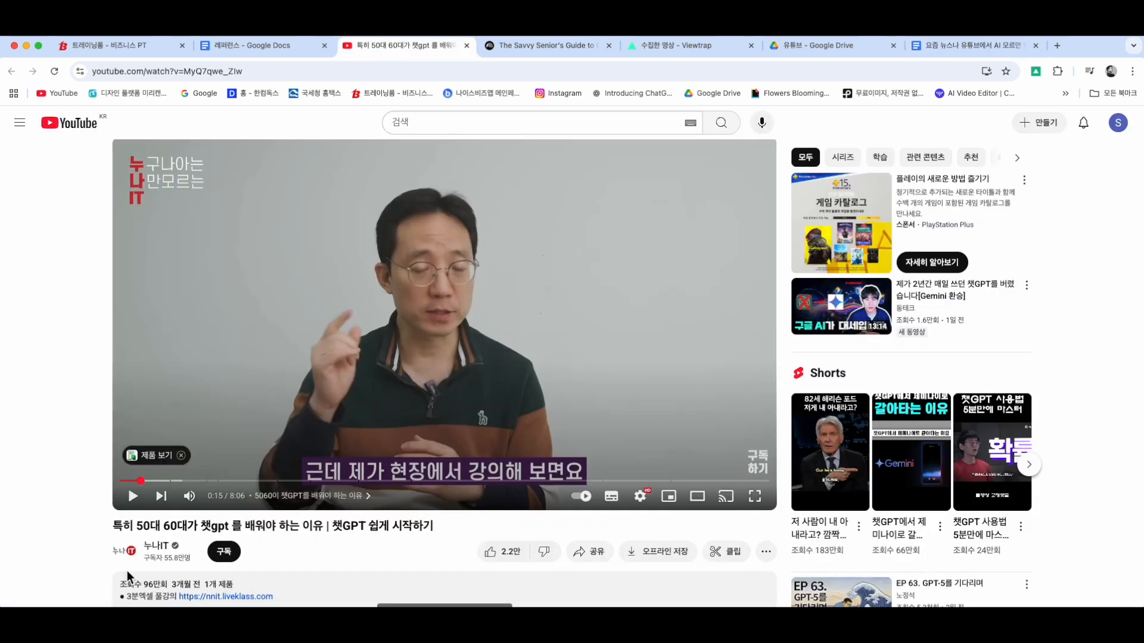
{"action": "left_click_drag", "start_coordinate": [113, 526], "coordinate": [498, 531]}
{"action": "key", "text": "super+c"}
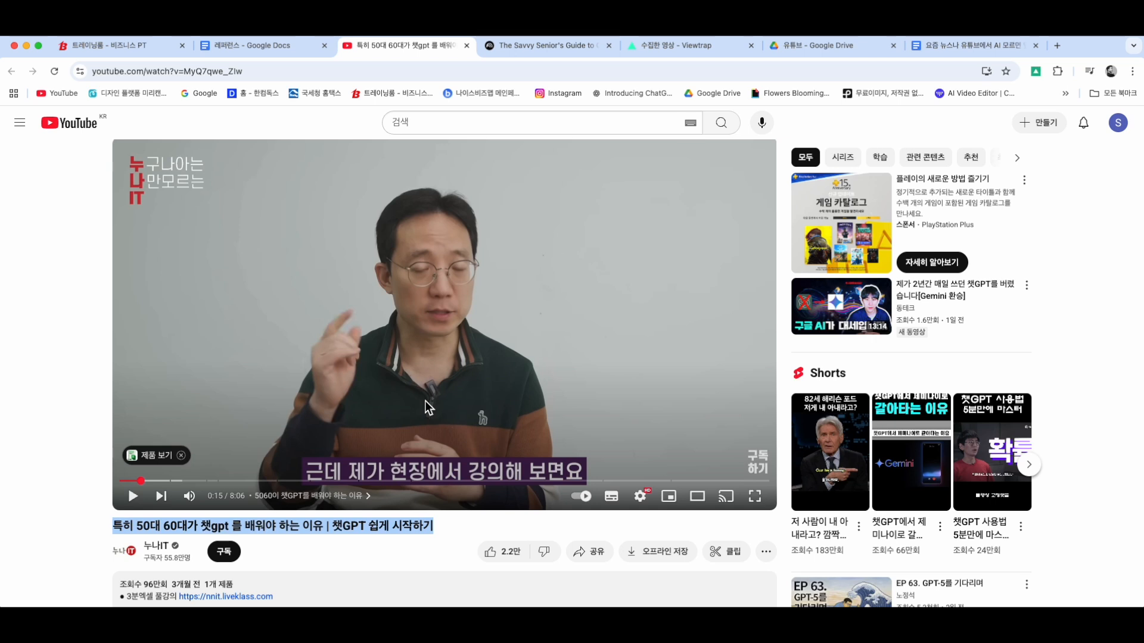
{"action": "scroll", "coordinate": [425, 400], "scroll_direction": "down", "scroll_amount": 3}
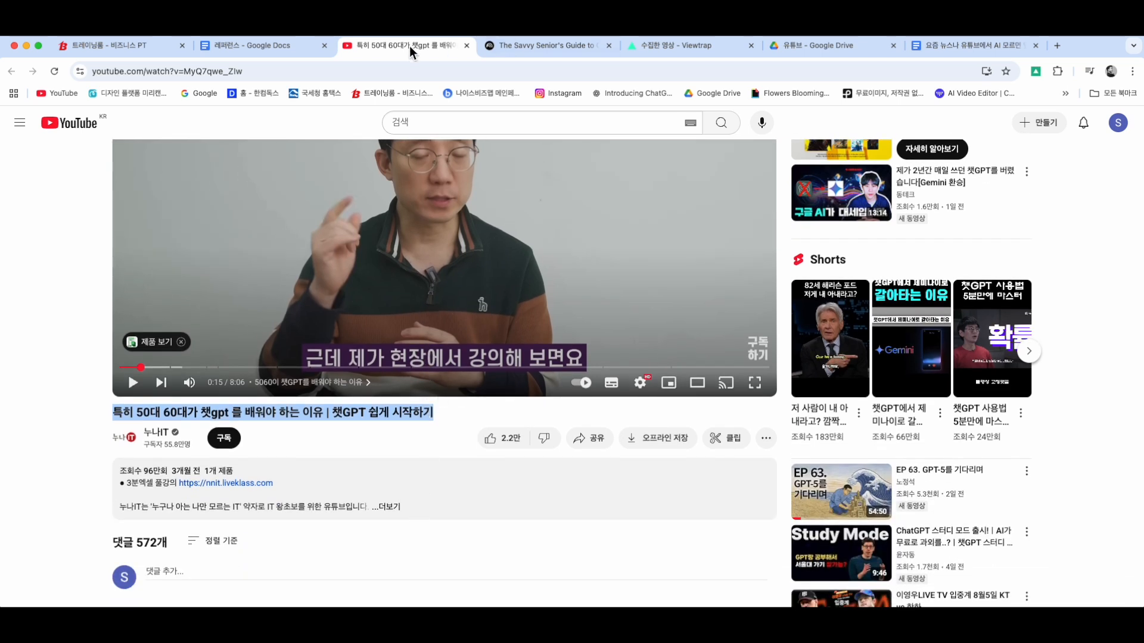
Capture a screenshot of the video thumbnail shown in the NotebookLM source
{"action": "left_click", "coordinate": [598, 52]}
{"action": "left_click", "coordinate": [340, 474]}
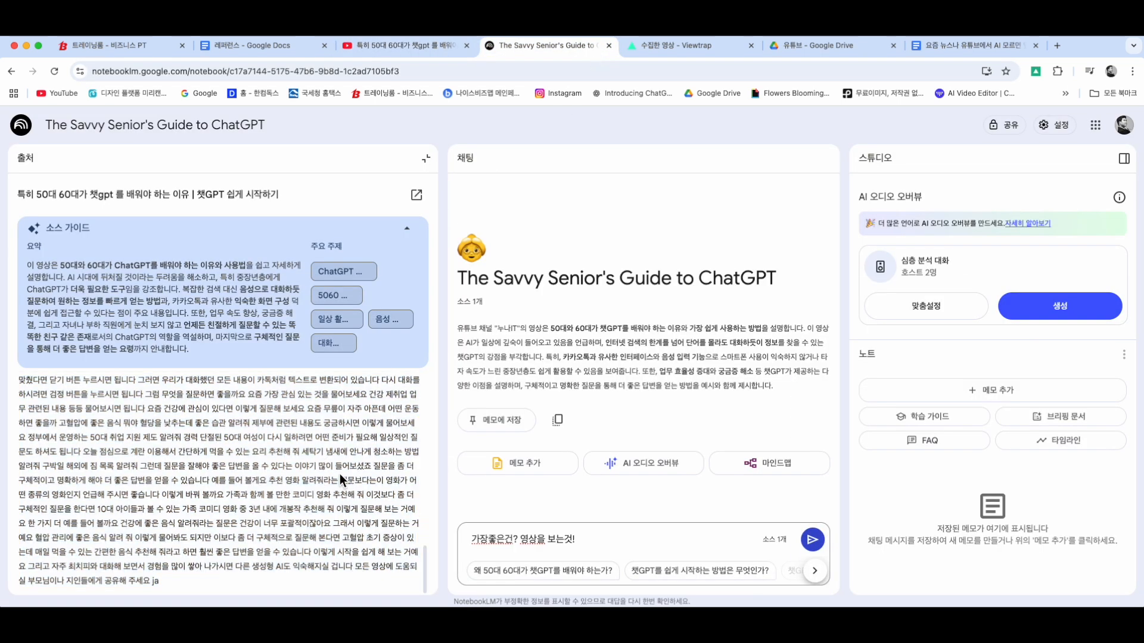
{"action": "scroll", "coordinate": [340, 474], "scroll_direction": "down", "scroll_amount": 1}
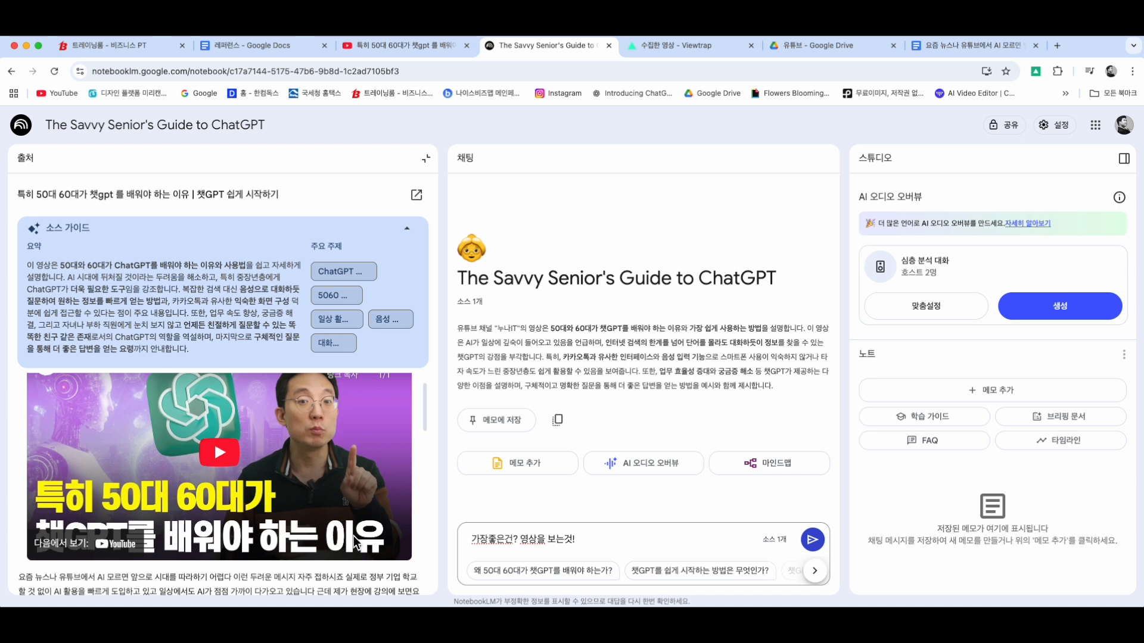
{"action": "scroll", "coordinate": [363, 539], "scroll_direction": "up", "scroll_amount": 1}
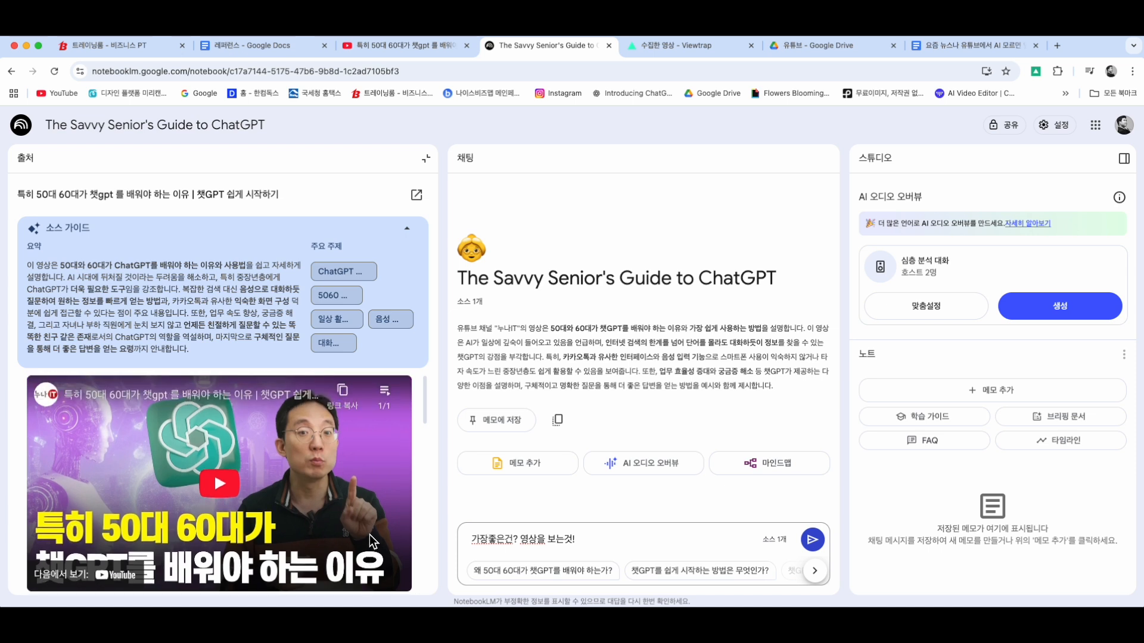
{"action": "key", "text": "super+shift+4"}
{"action": "left_click_drag", "start_coordinate": [23, 372], "coordinate": [432, 596]}
Add a "썸네일:" label above the transcript in the new document, with an empty line below it
{"action": "left_click", "coordinate": [962, 47]}
{"action": "left_click", "coordinate": [382, 298]}
{"action": "key", "text": "Return"}
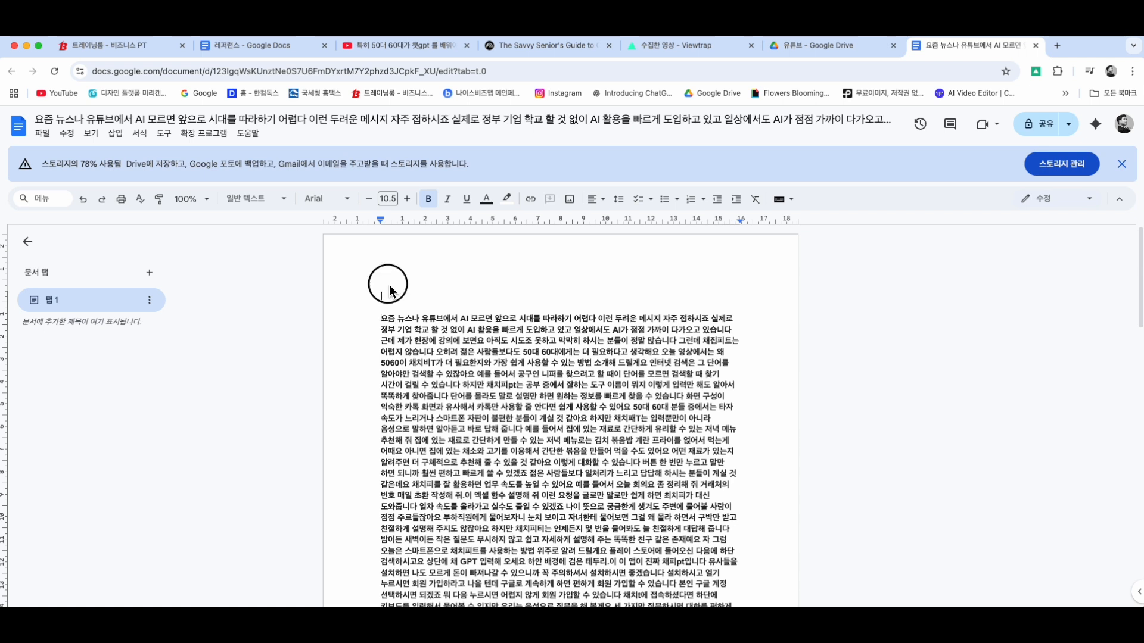
{"action": "type", "text": "쐐"}
{"action": "type", "text": "네일"}
{"action": "key", "text": "Return"}
{"action": "type", "text": ":"}
{"action": "key", "text": "Return"}
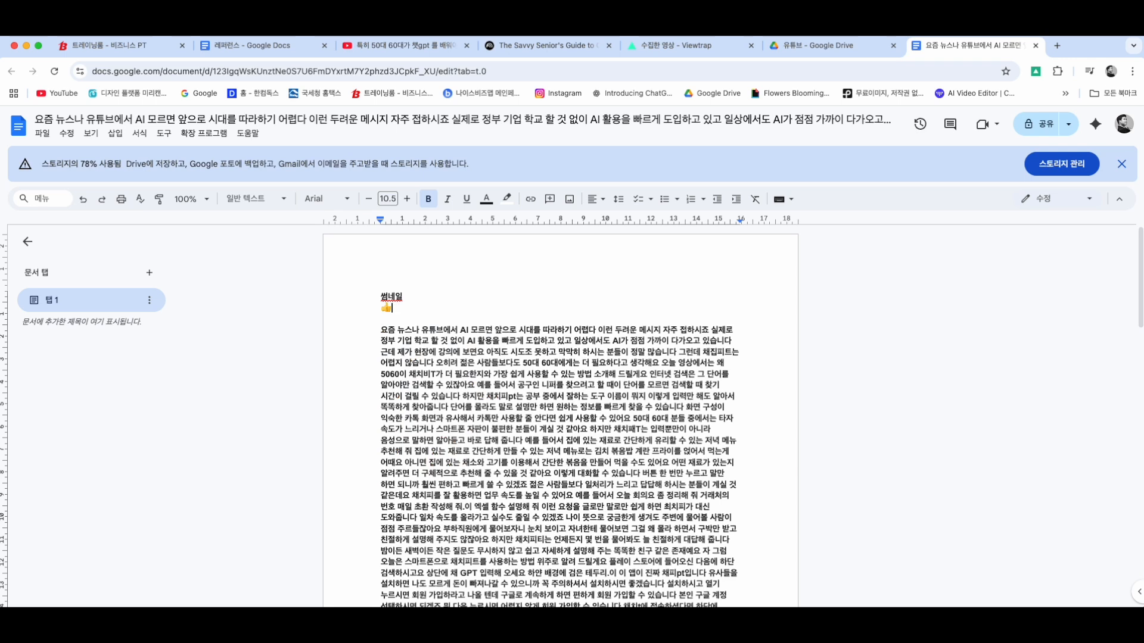
{"action": "key", "text": "BackSpace"}
{"action": "key", "text": "BackSpace"}
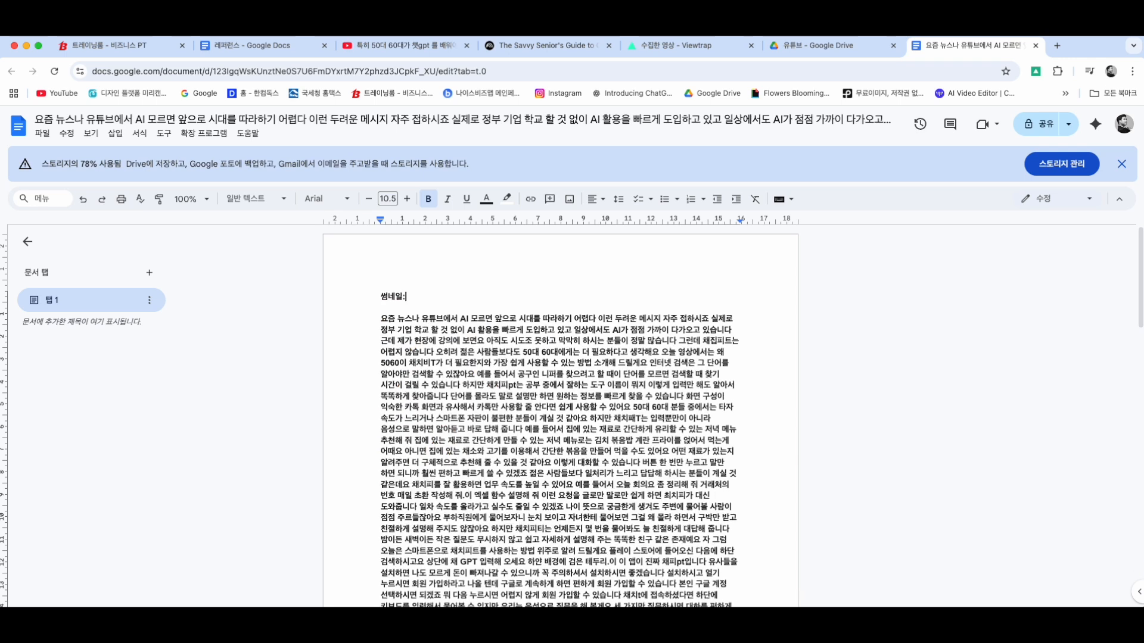
{"action": "key", "text": "Return"}
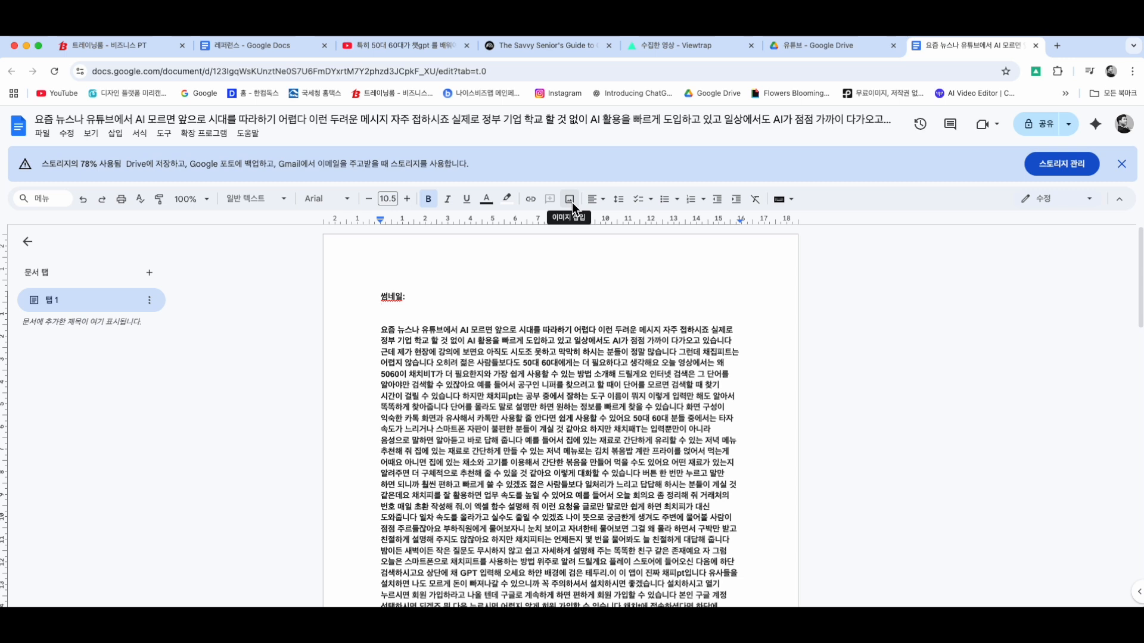
Insert the newest thumbnail screenshot from the 데스크탑 folder below the "썸네일:" label
{"action": "left_click", "coordinate": [572, 202]}
{"action": "left_click", "coordinate": [589, 221]}
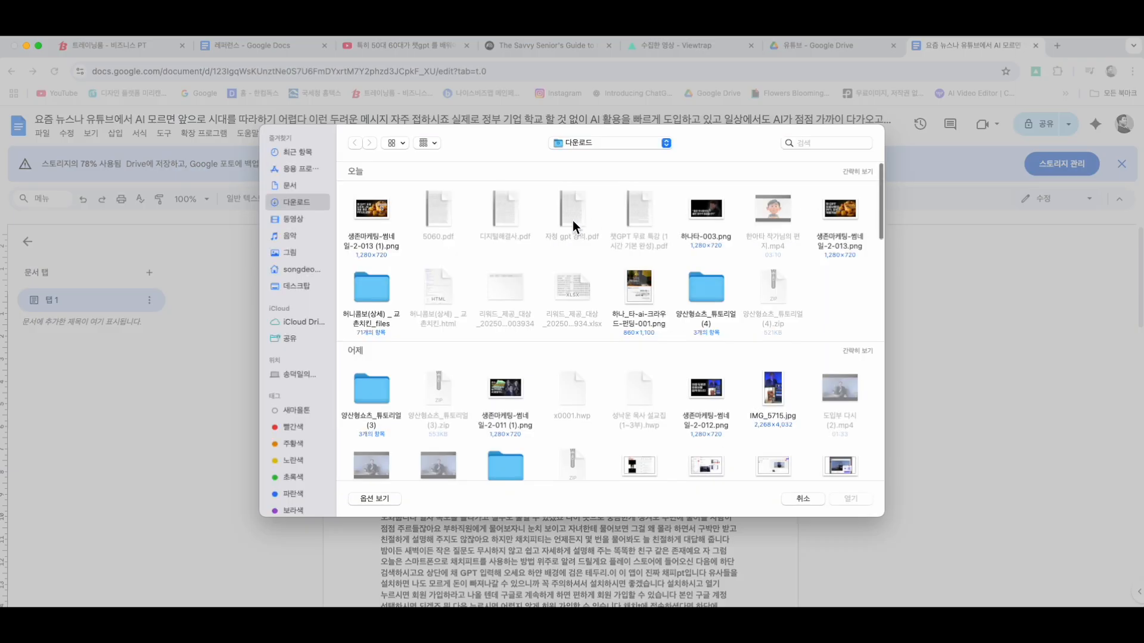
{"action": "left_click", "coordinate": [296, 286]}
{"action": "double_click", "coordinate": [372, 235]}
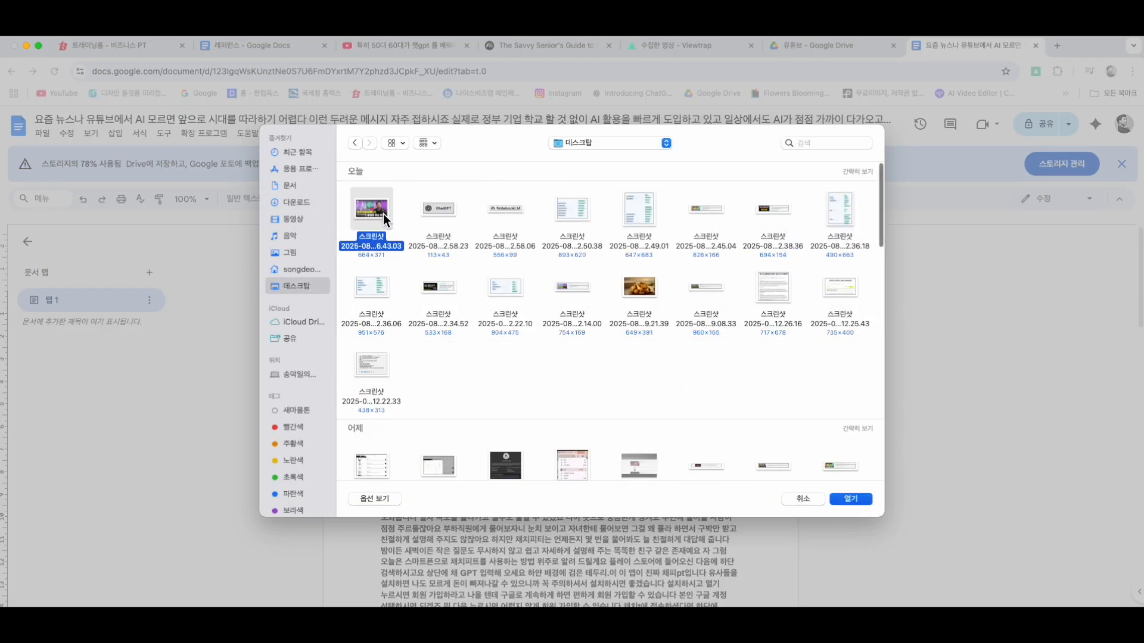
{"action": "key", "text": "Return"}
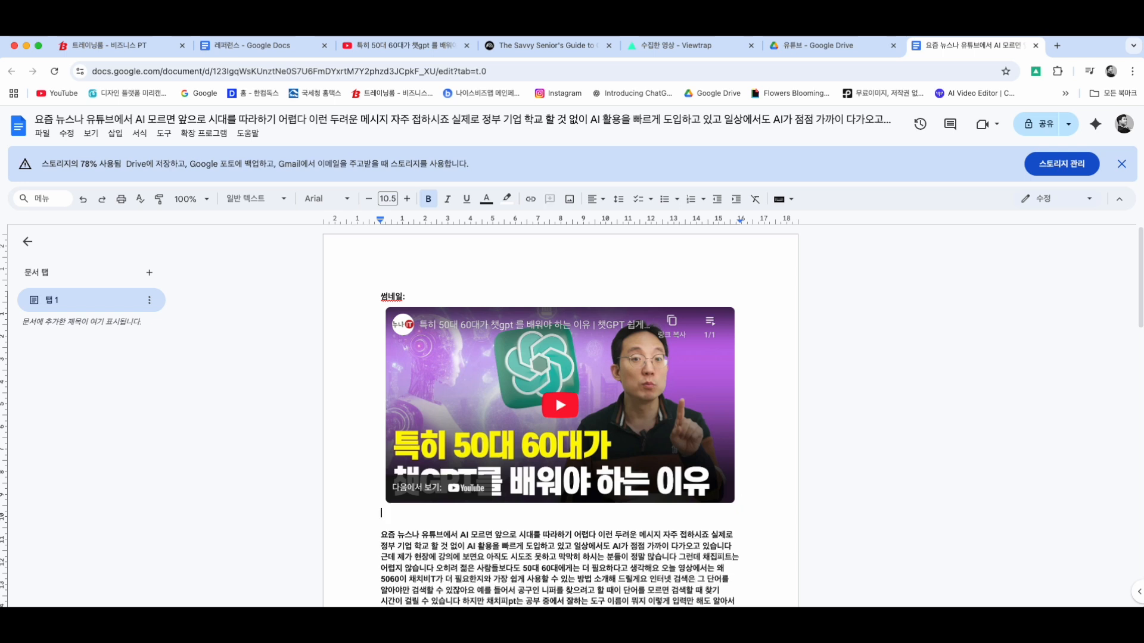
Add "제목 :" with the title "특히 50대 60대가 챗gpt 를 배워야 하는 이유 | 챗GPT 쉽게 시작하기" below the image, and paste the title after "썸네일:"
{"action": "key", "text": "super+v"}
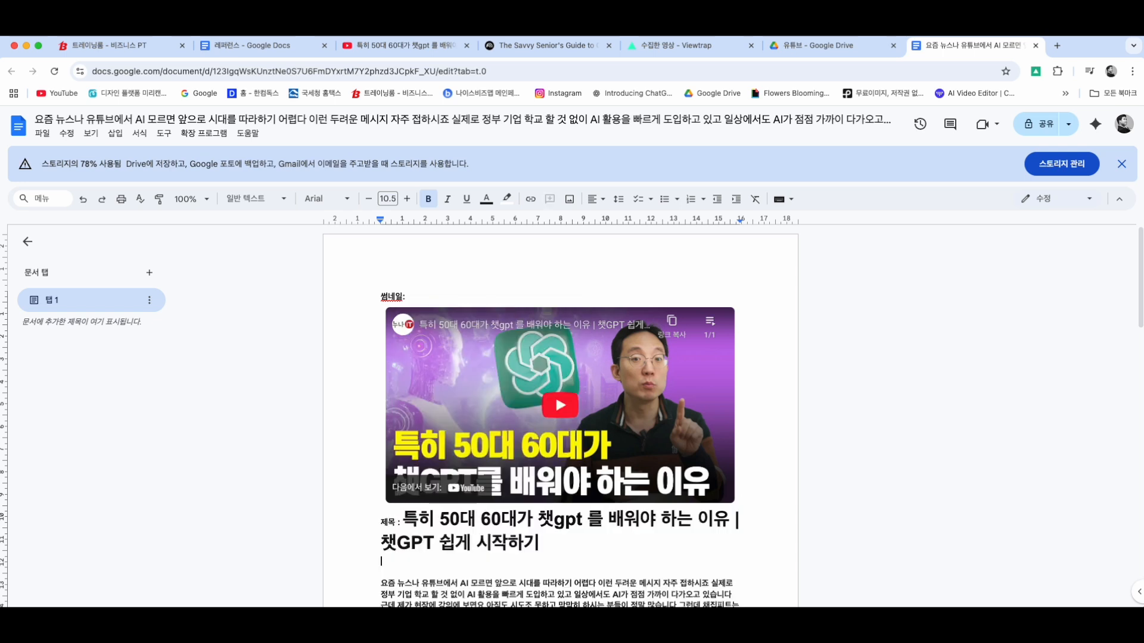
{"action": "left_click_drag", "start_coordinate": [573, 559], "coordinate": [403, 520]}
{"action": "left_click", "coordinate": [463, 284]}
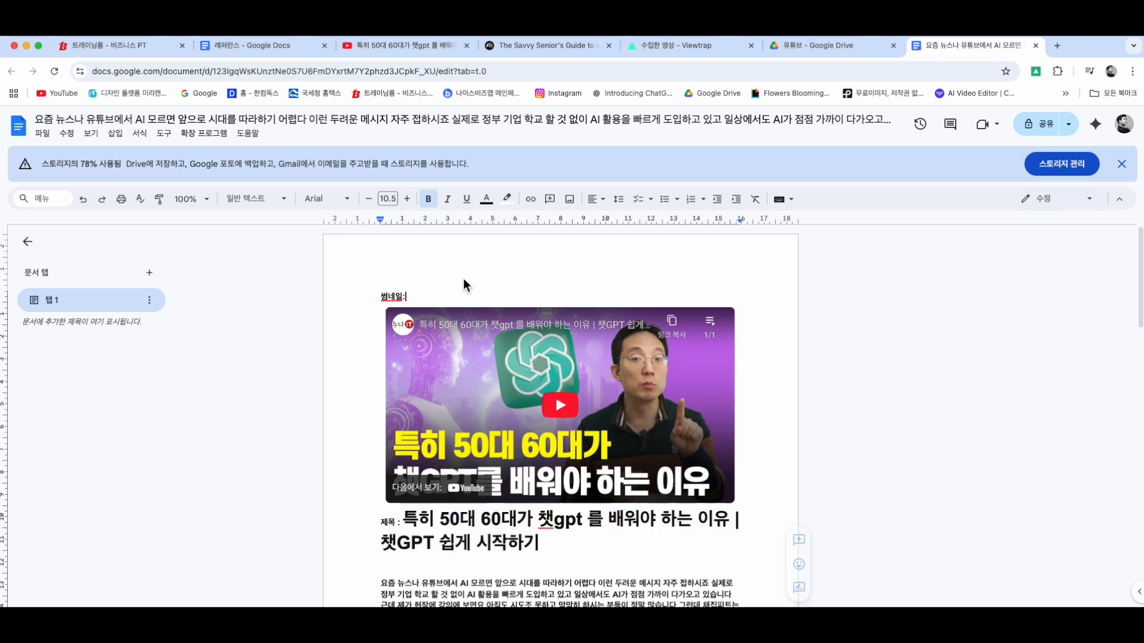
{"action": "key", "text": "super+v"}
Rename the new document to "특히 50대 60대가 챗gpt 를 배워야 하는 이유 | 챗GPT 쉽게 시작하기"
{"action": "left_click", "coordinate": [149, 119]}
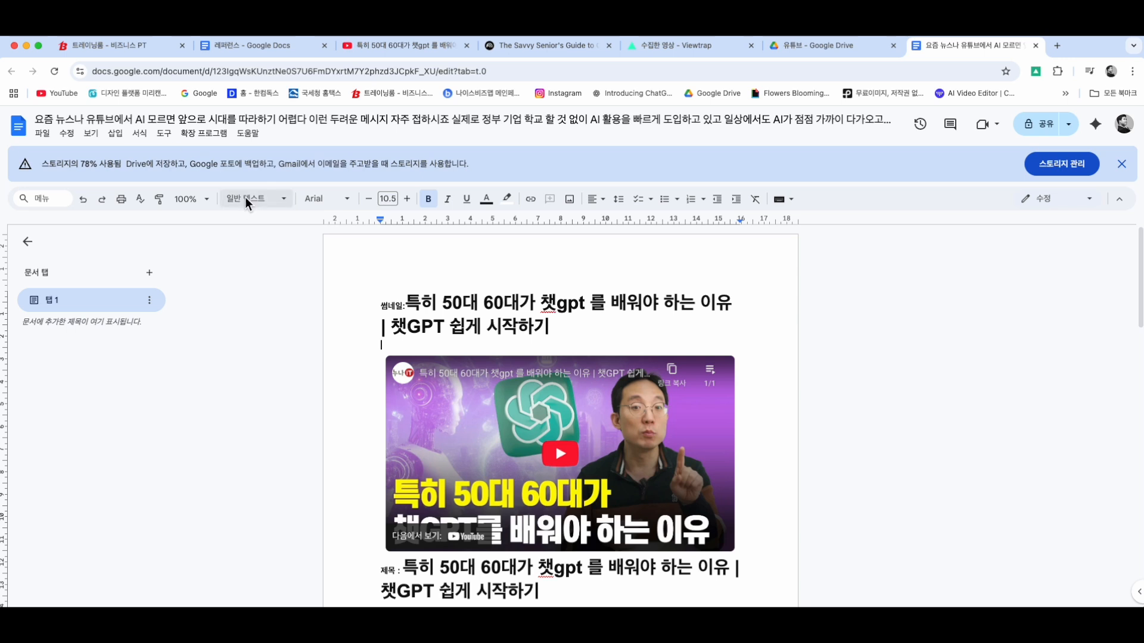
{"action": "left_click", "coordinate": [111, 118]}
{"action": "key", "text": "Return"}
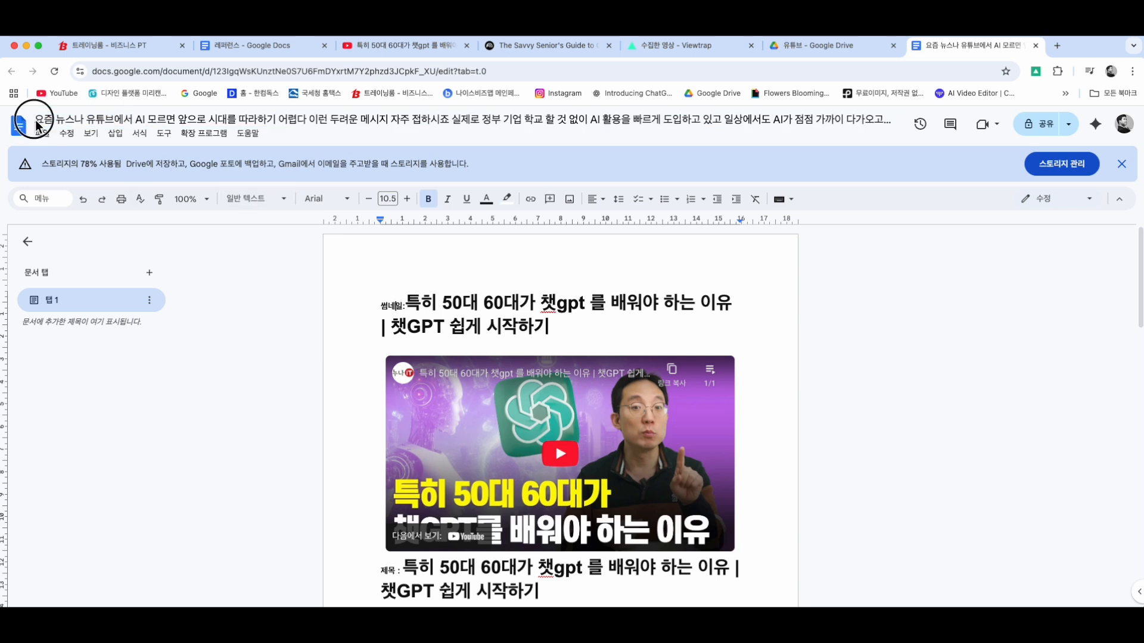
{"action": "left_click", "coordinate": [845, 120]}
{"action": "left_click_drag", "start_coordinate": [845, 120], "coordinate": [146, 127]}
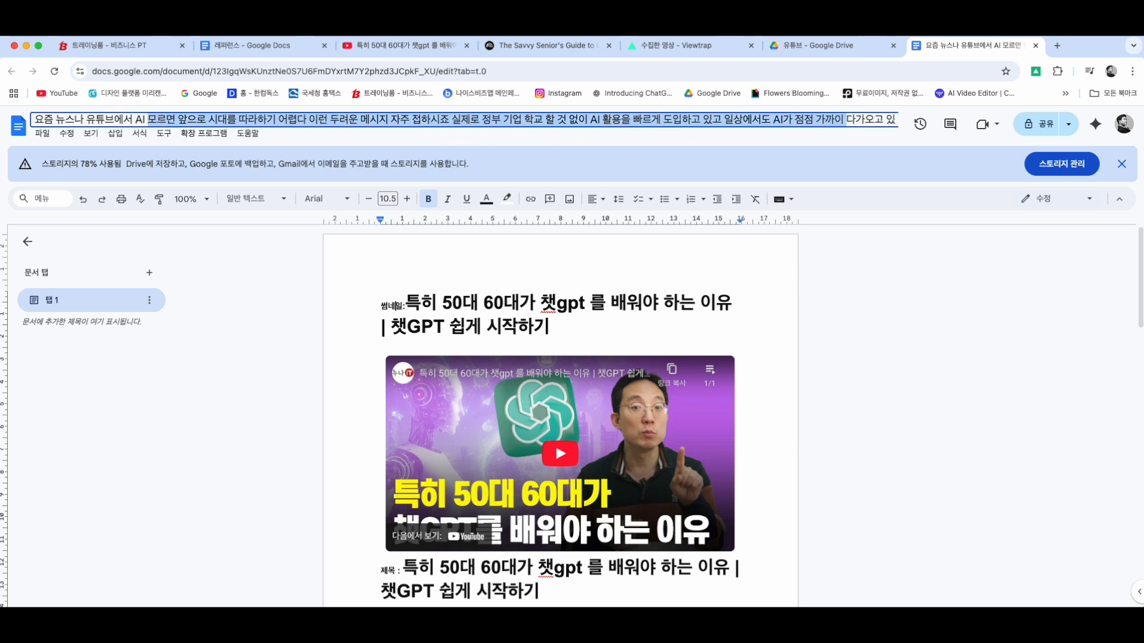
{"action": "key", "text": "BackSpace"}
{"action": "key", "text": "Return"}
{"action": "key", "text": "BackSpace"}
{"action": "key", "text": "BackSpace"}
{"action": "key", "text": "BackSpace"}
{"action": "key", "text": "BackSpace"}
{"action": "key", "text": "BackSpace"}
{"action": "key", "text": "BackSpace"}
{"action": "key", "text": "BackSpace"}
{"action": "key", "text": "BackSpace"}
{"action": "key", "text": "BackSpace"}
{"action": "key", "text": "BackSpace"}
{"action": "key", "text": "BackSpace"}
{"action": "key", "text": "BackSpace"}
{"action": "key", "text": "BackSpace"}
{"action": "key", "text": "BackSpace"}
{"action": "key", "text": "BackSpace"}
{"action": "key", "text": "BackSpace"}
{"action": "key", "text": "BackSpace"}
{"action": "key", "text": "BackSpace"}
{"action": "key", "text": "BackSpace"}
{"action": "key", "text": "BackSpace"}
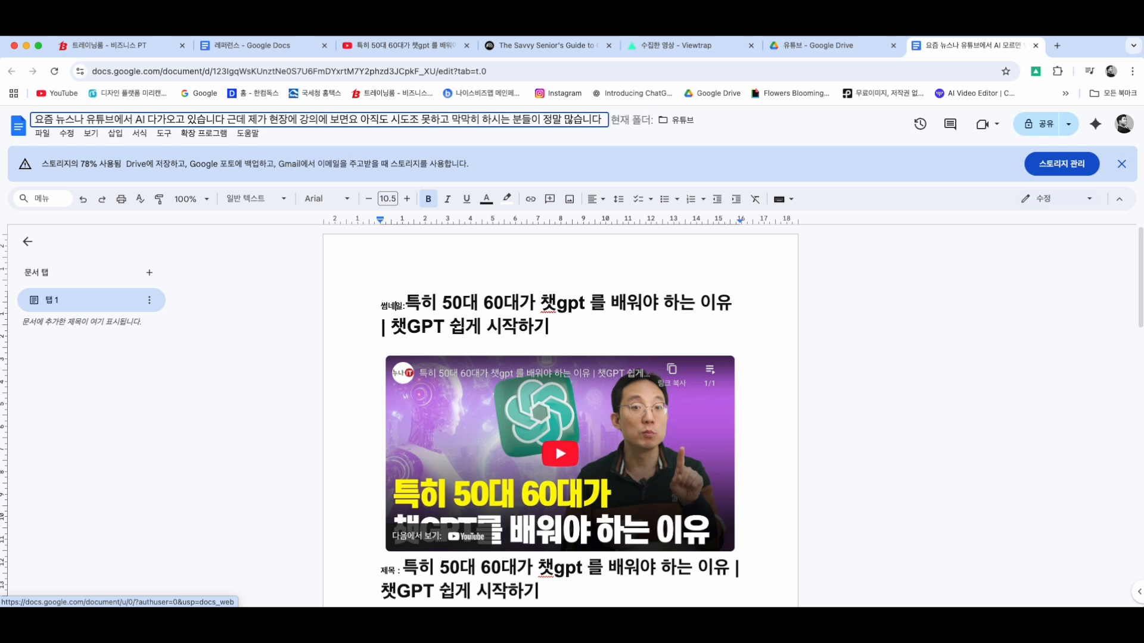
{"action": "key", "text": "BackSpace"}
{"action": "key", "text": "BackSpace"}
{"action": "key", "text": "BackSpace"}
{"action": "key", "text": "BackSpace"}
{"action": "key", "text": "BackSpace"}
{"action": "key", "text": "BackSpace"}
{"action": "key", "text": "BackSpace"}
{"action": "key", "text": "BackSpace"}
{"action": "key", "text": "BackSpace"}
{"action": "key", "text": "BackSpace"}
{"action": "key", "text": "BackSpace"}
{"action": "key", "text": "BackSpace"}
{"action": "key", "text": "BackSpace"}
{"action": "key", "text": "BackSpace"}
{"action": "key", "text": "BackSpace"}
{"action": "key", "text": "BackSpace"}
{"action": "key", "text": "BackSpace"}
{"action": "key", "text": "BackSpace"}
{"action": "key", "text": "BackSpace"}
{"action": "key", "text": "BackSpace"}
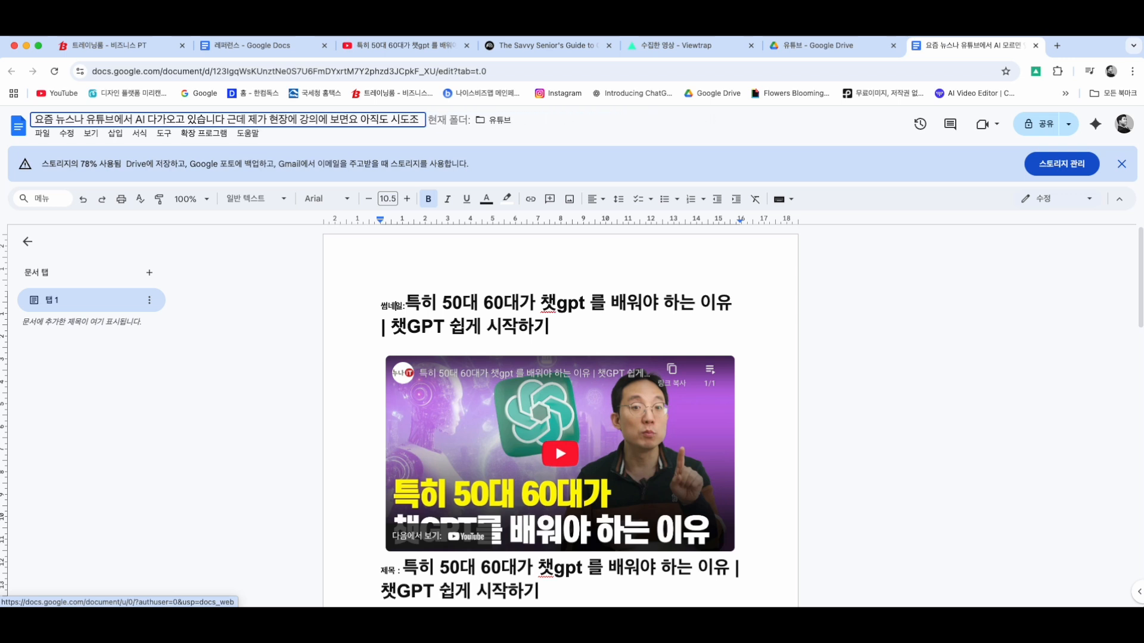
{"action": "key", "text": "BackSpace"}
{"action": "key", "text": "BackSpace"}
{"action": "key", "text": "BackSpace"}
{"action": "key", "text": "BackSpace"}
{"action": "key", "text": "BackSpace"}
{"action": "key", "text": "BackSpace"}
{"action": "key", "text": "BackSpace"}
{"action": "key", "text": "BackSpace"}
{"action": "key", "text": "BackSpace"}
{"action": "key", "text": "BackSpace"}
{"action": "key", "text": "BackSpace"}
{"action": "key", "text": "BackSpace"}
{"action": "key", "text": "BackSpace"}
{"action": "key", "text": "BackSpace"}
{"action": "key", "text": "BackSpace"}
{"action": "key", "text": "BackSpace"}
{"action": "key", "text": "BackSpace"}
{"action": "key", "text": "BackSpace"}
{"action": "key", "text": "BackSpace"}
{"action": "key", "text": "BackSpace"}
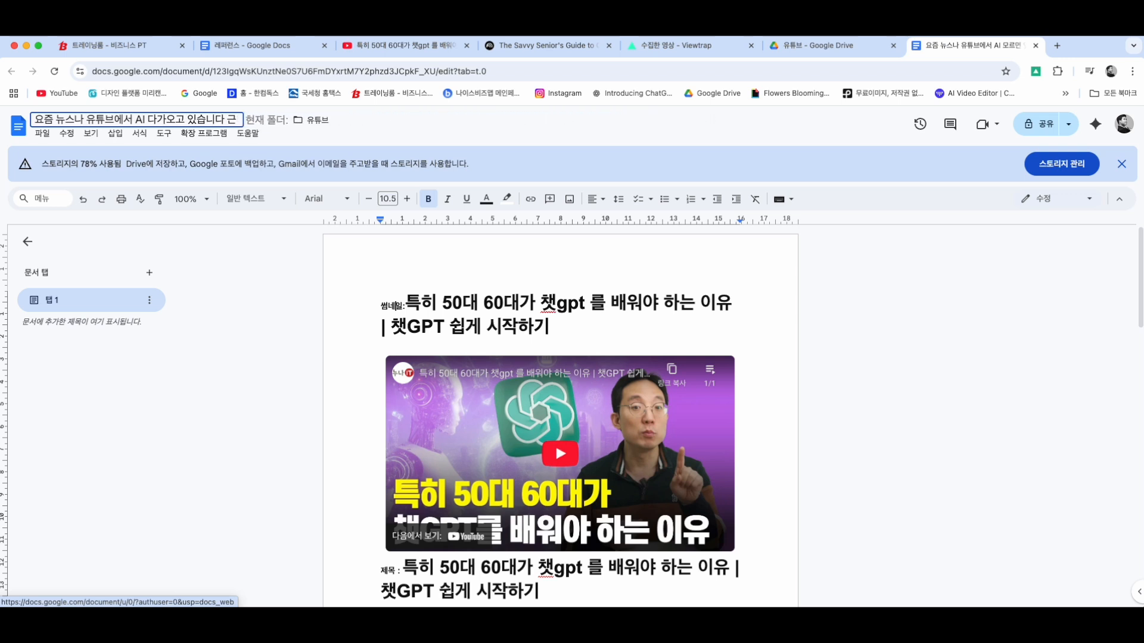
{"action": "key", "text": "BackSpace"}
{"action": "key", "text": "BackSpace"}
{"action": "key", "text": "BackSpace"}
{"action": "key", "text": "BackSpace"}
{"action": "key", "text": "BackSpace"}
{"action": "key", "text": "BackSpace"}
{"action": "key", "text": "BackSpace"}
{"action": "key", "text": "BackSpace"}
{"action": "key", "text": "BackSpace"}
{"action": "key", "text": "BackSpace"}
{"action": "key", "text": "BackSpace"}
{"action": "key", "text": "BackSpace"}
{"action": "key", "text": "BackSpace"}
{"action": "key", "text": "BackSpace"}
{"action": "key", "text": "BackSpace"}
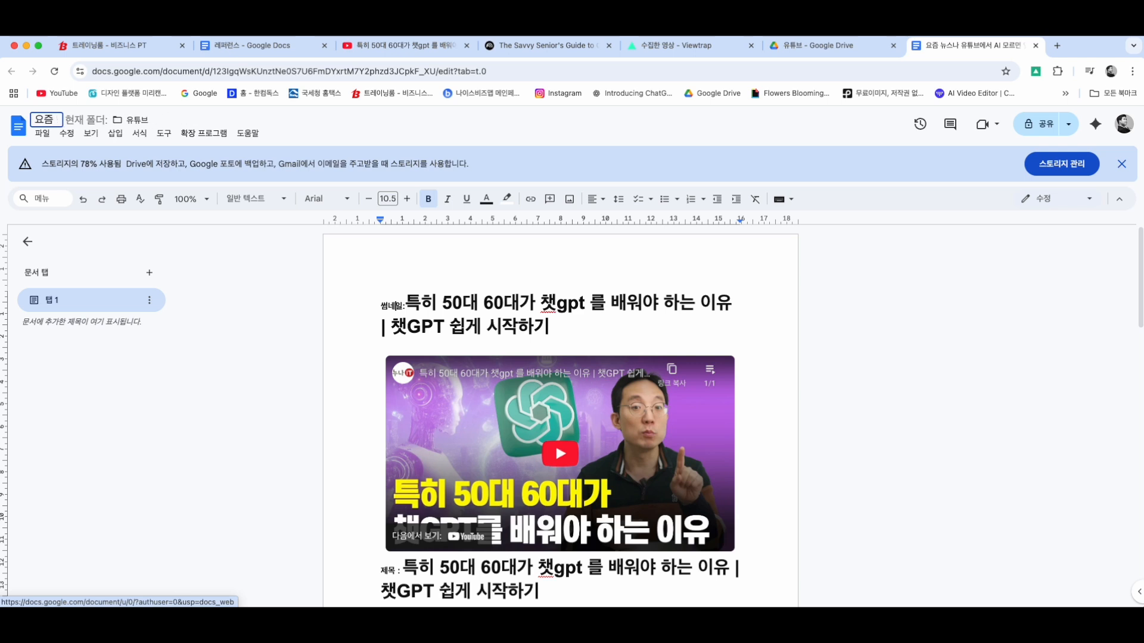
{"action": "type", "text": "특히 50대 60대가 챗gpt 를 배워야 하는 이유 | 챗GPT 쉽게 시작하기"}
{"action": "left_click", "coordinate": [503, 322]}
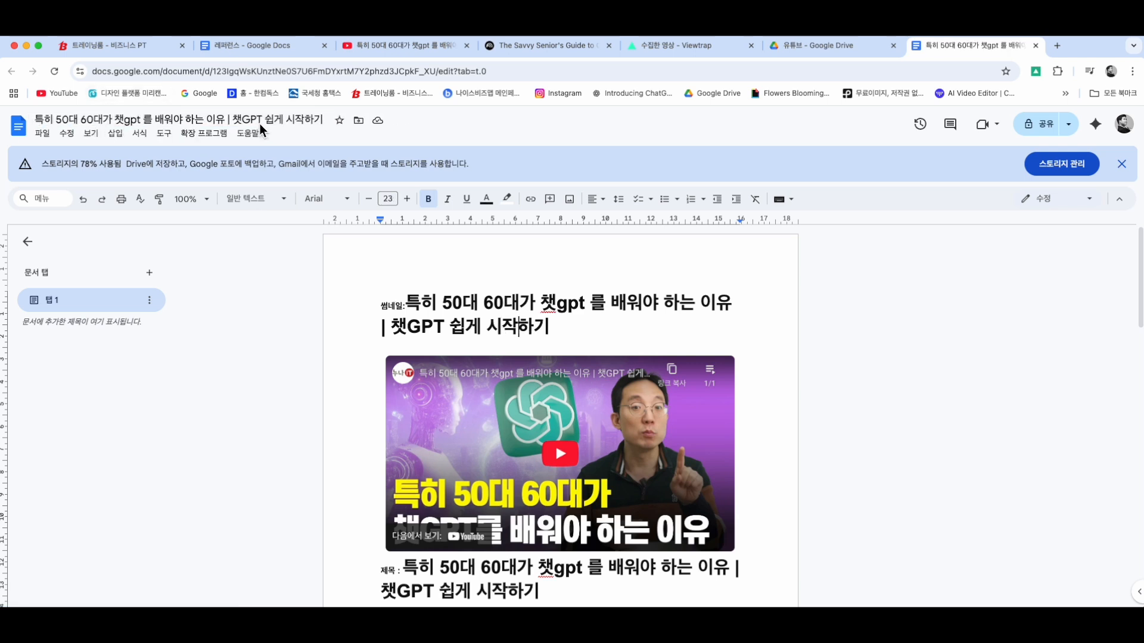
Download the document as a PDF, show the file in its 다운로드 folder, and close the folder window
{"action": "left_click", "coordinate": [434, 326]}
{"action": "left_click", "coordinate": [43, 133]}
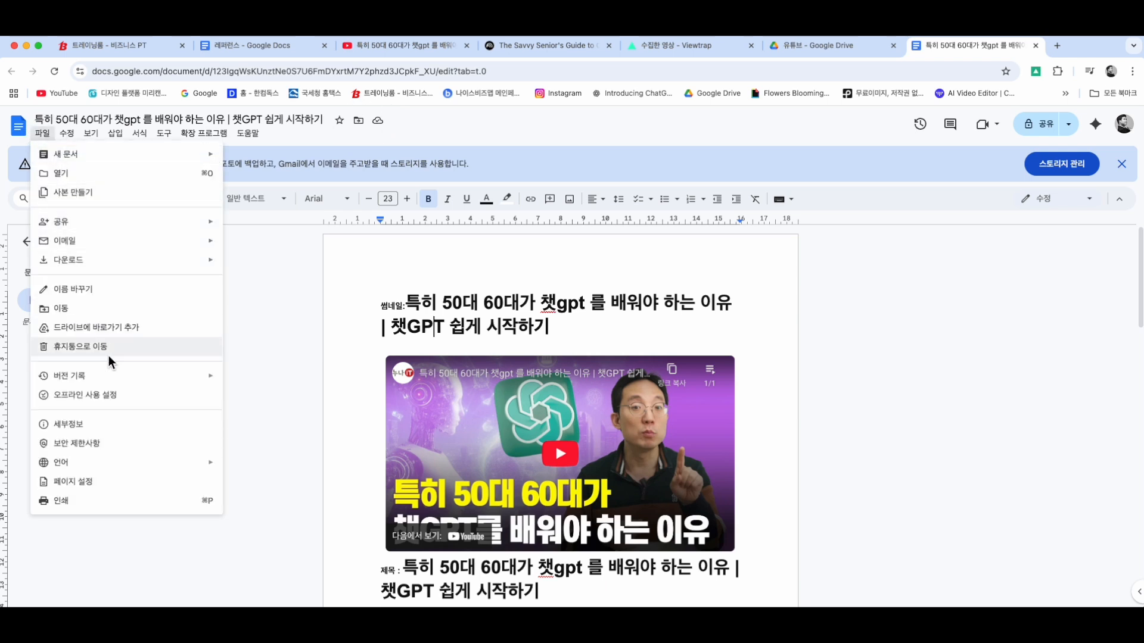
{"action": "mouse_move", "coordinate": [177, 254]}
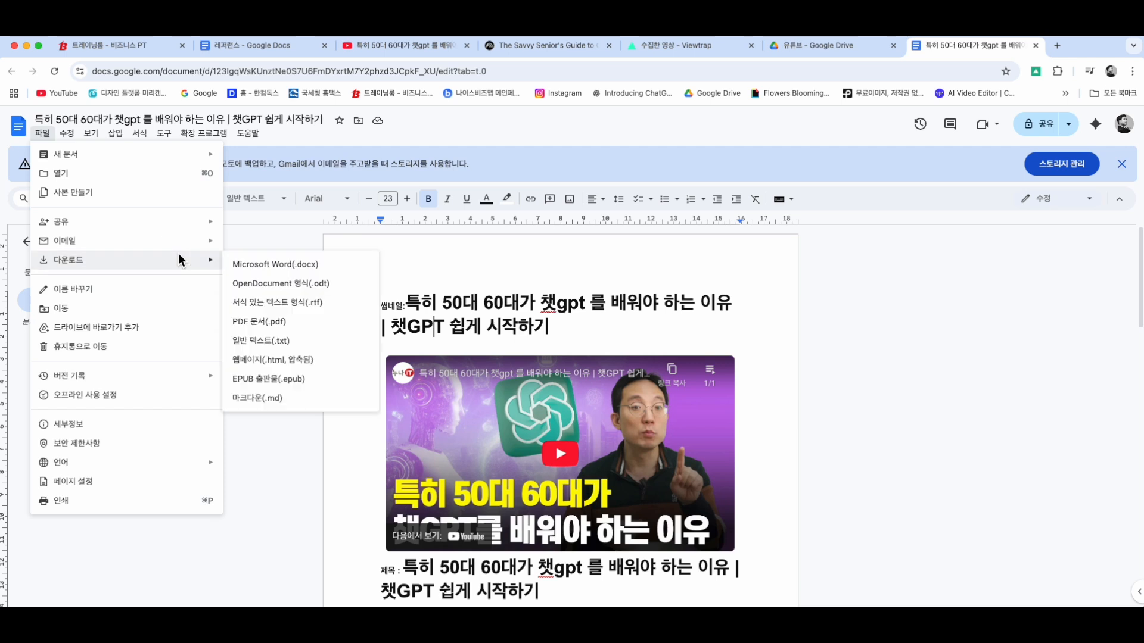
{"action": "left_click", "coordinate": [251, 325]}
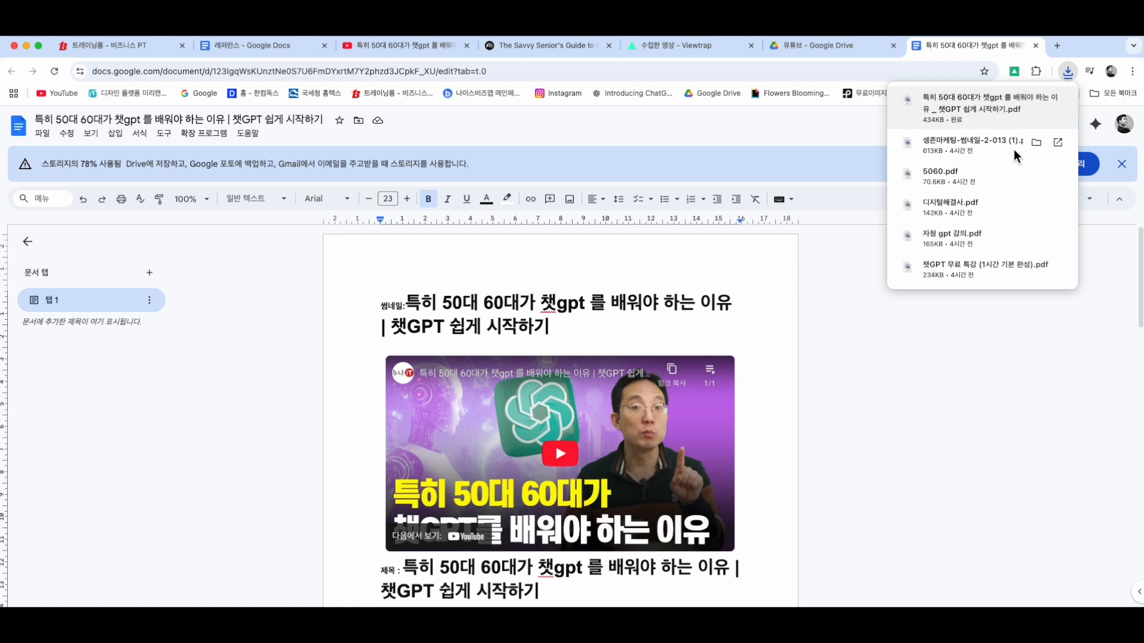
{"action": "left_click", "coordinate": [1052, 103]}
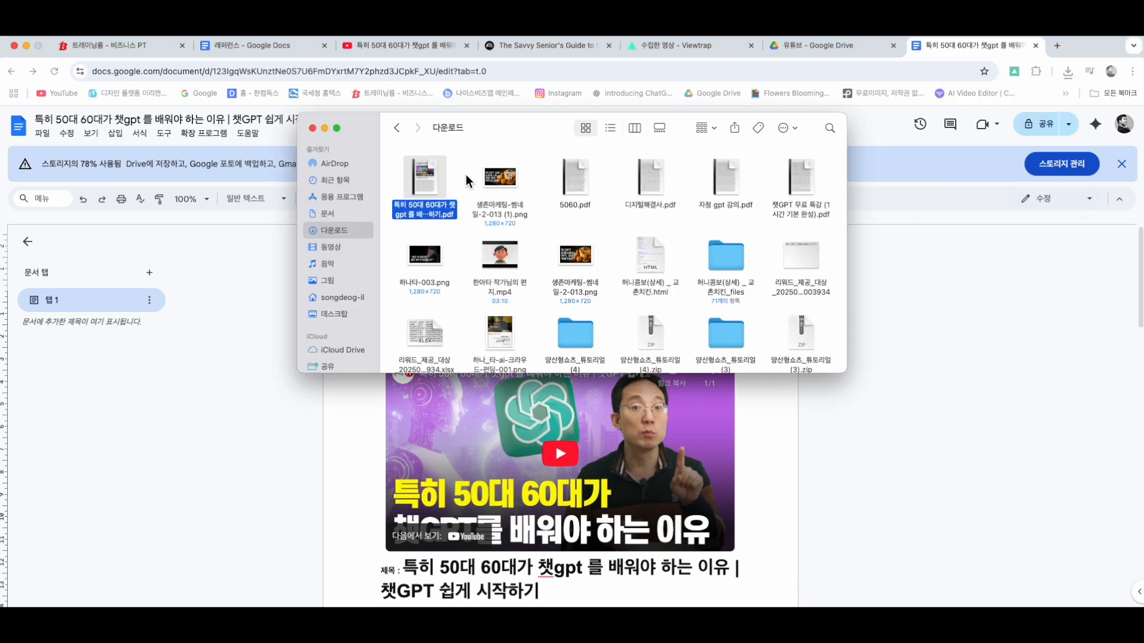
{"action": "left_click", "coordinate": [312, 128]}
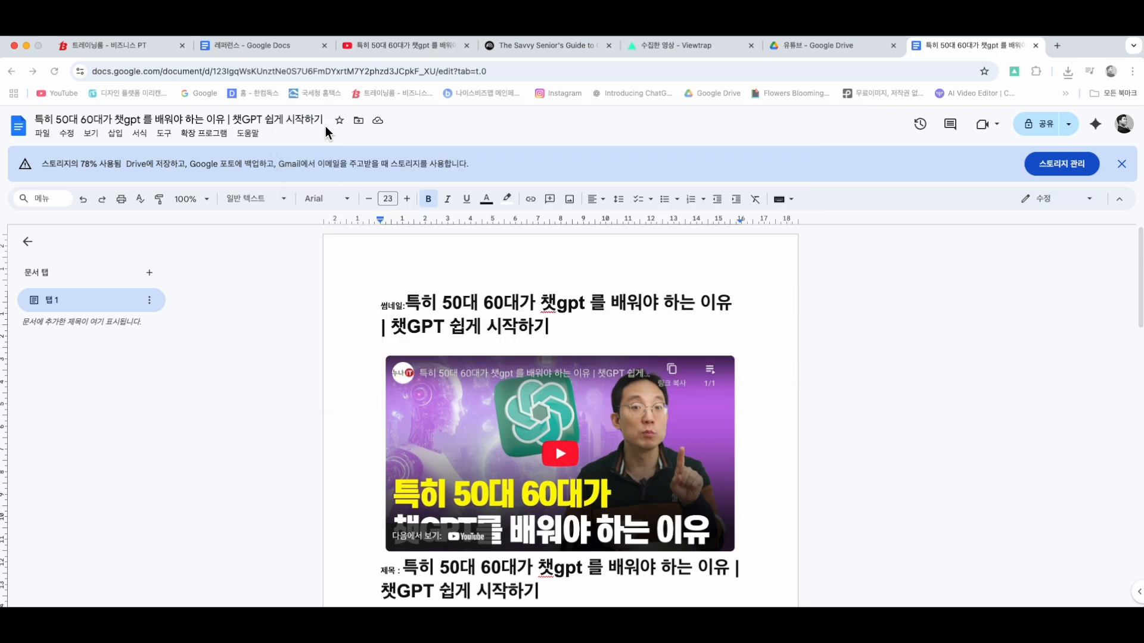
Copy the transcript document's share link and switch to the 레퍼런스 document
{"action": "left_click", "coordinate": [1039, 125]}
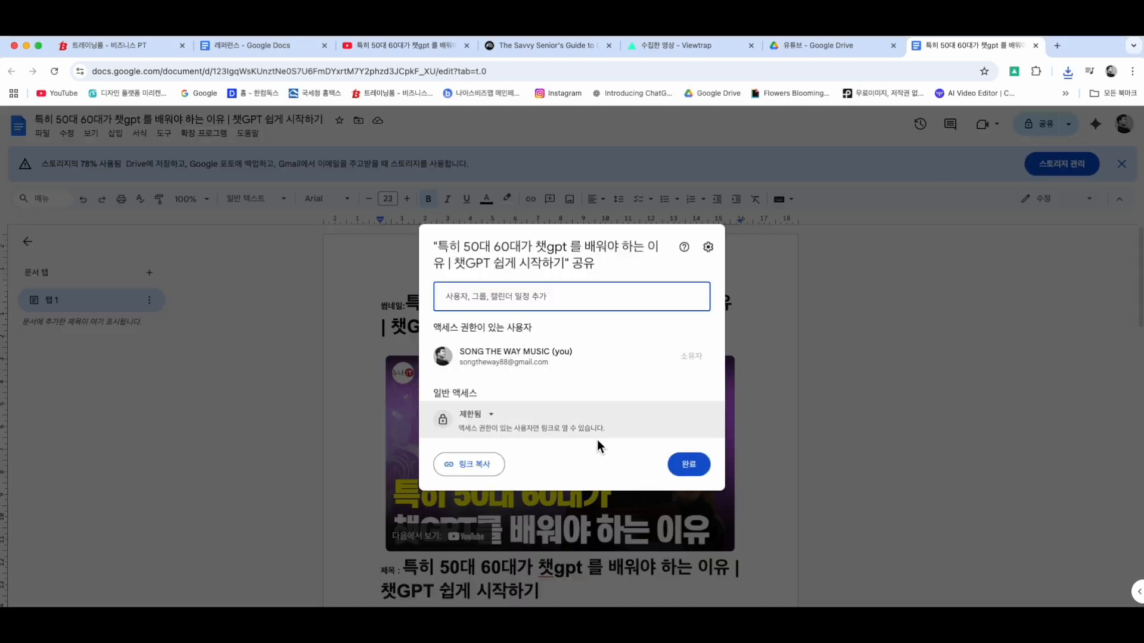
{"action": "left_click", "coordinate": [480, 476]}
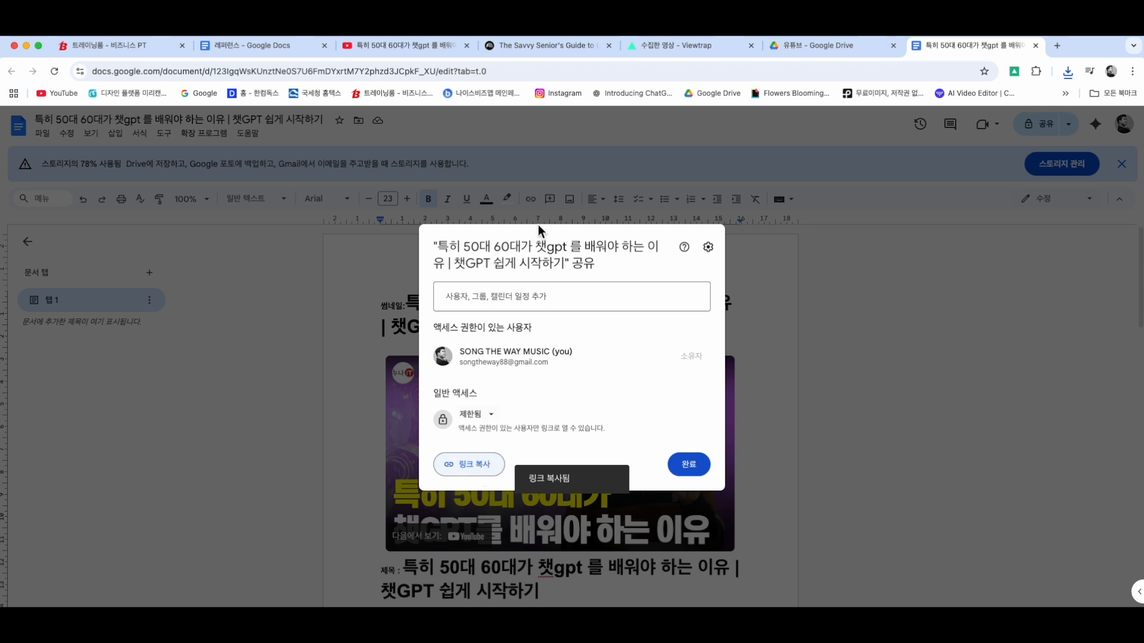
{"action": "left_click", "coordinate": [301, 48]}
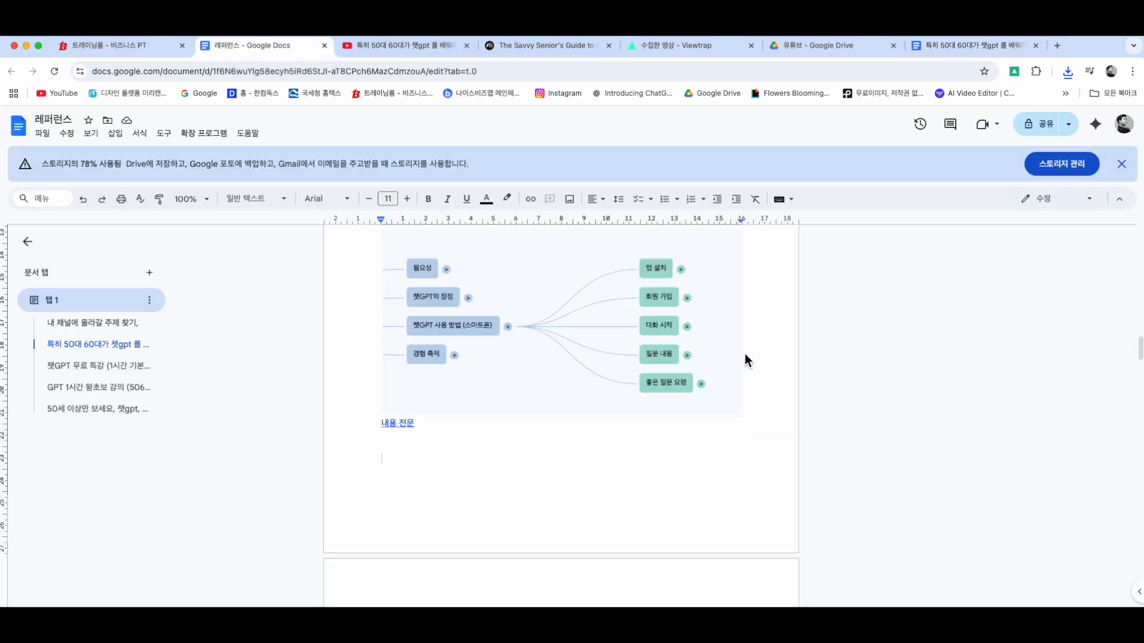
Add the text "본문 전체" below the "내용 전문" link in the first reference video's entry
{"action": "scroll", "coordinate": [549, 344], "scroll_direction": "up", "scroll_amount": 8}
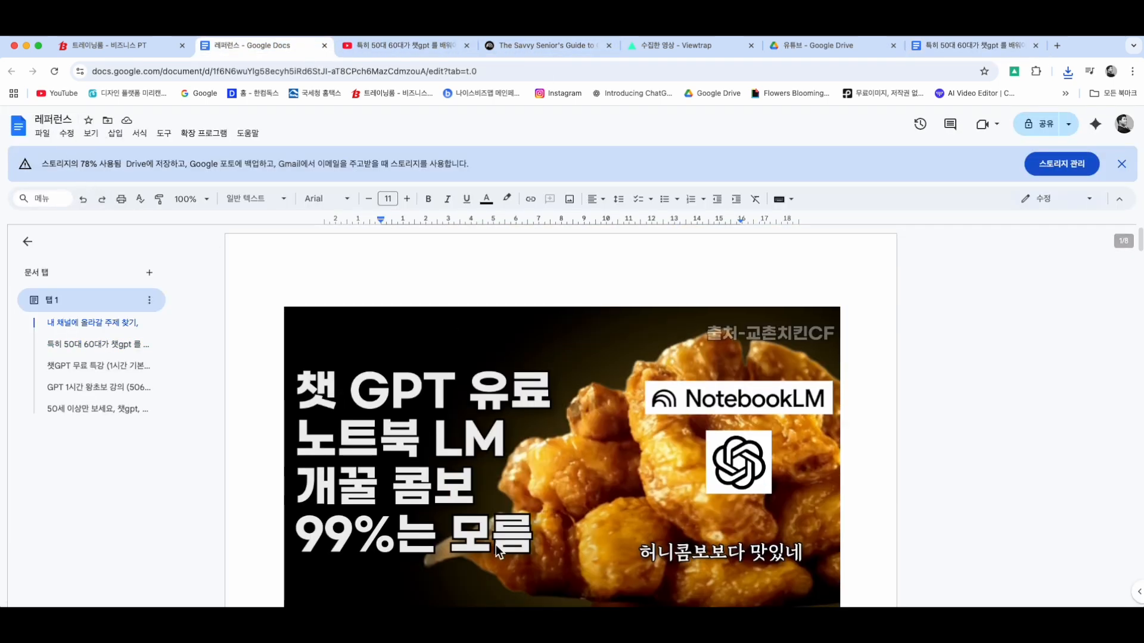
{"action": "scroll", "coordinate": [495, 545], "scroll_direction": "up", "scroll_amount": 7}
{"action": "scroll", "coordinate": [496, 545], "scroll_direction": "down", "scroll_amount": 20}
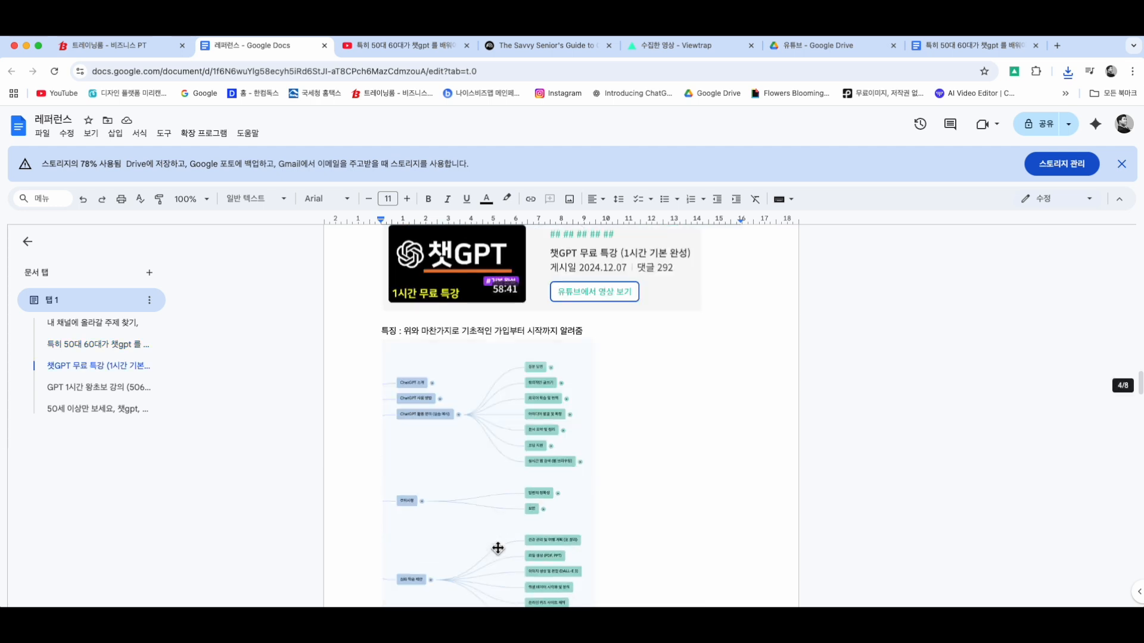
{"action": "scroll", "coordinate": [495, 546], "scroll_direction": "down", "scroll_amount": 2}
{"action": "scroll", "coordinate": [495, 546], "scroll_direction": "up", "scroll_amount": 20}
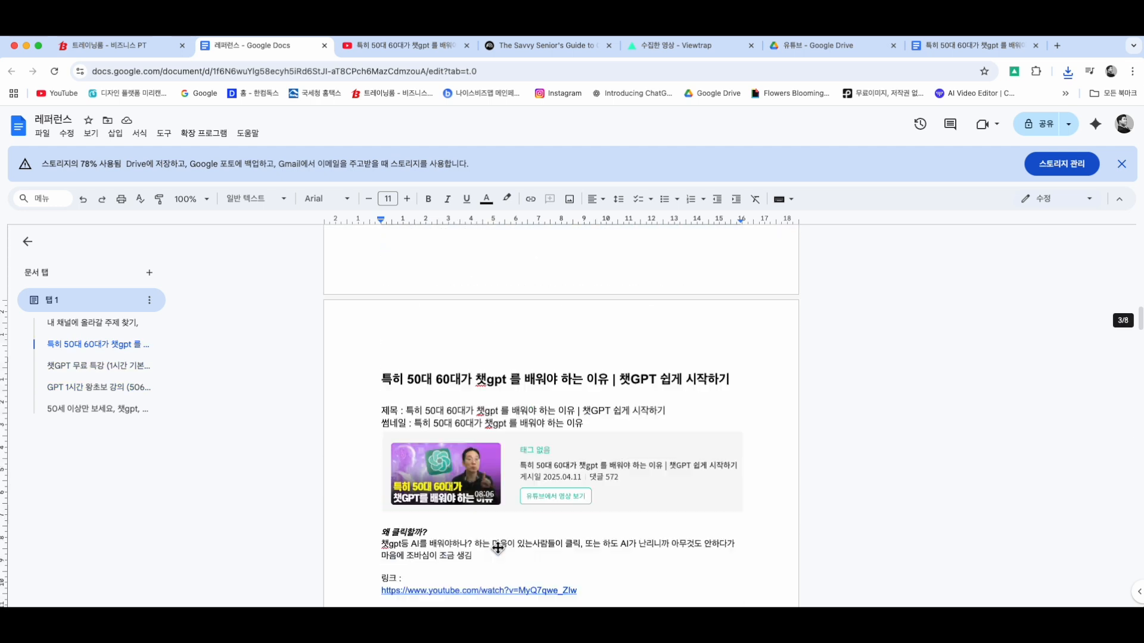
{"action": "scroll", "coordinate": [495, 546], "scroll_direction": "down", "scroll_amount": 5}
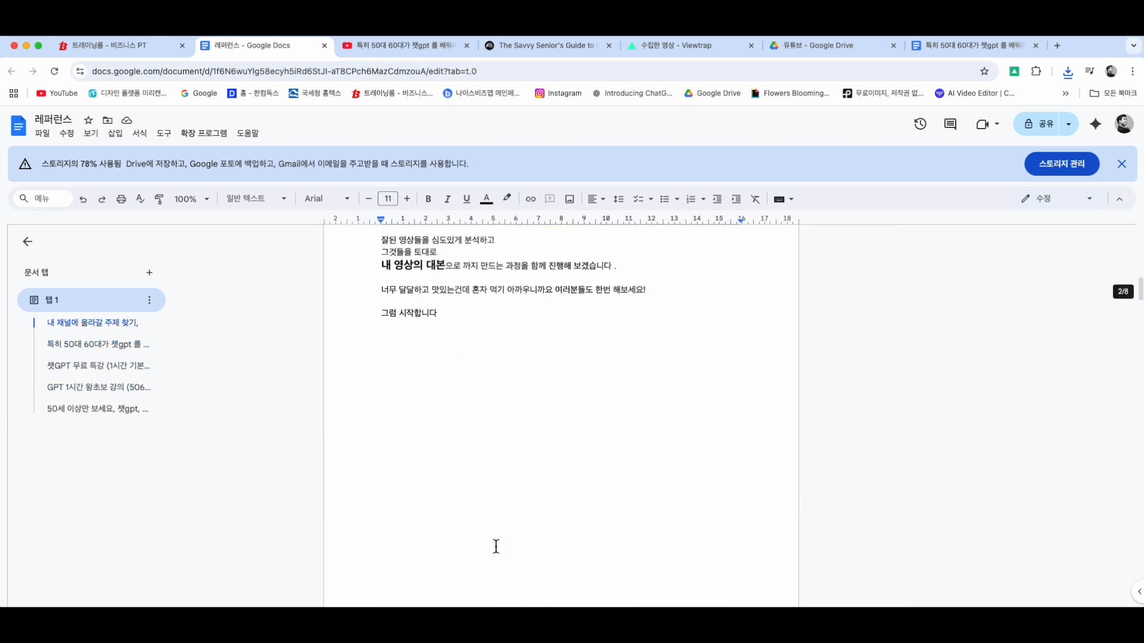
{"action": "scroll", "coordinate": [497, 548], "scroll_direction": "down", "scroll_amount": 9}
{"action": "left_click", "coordinate": [413, 390]}
{"action": "left_click", "coordinate": [415, 512]}
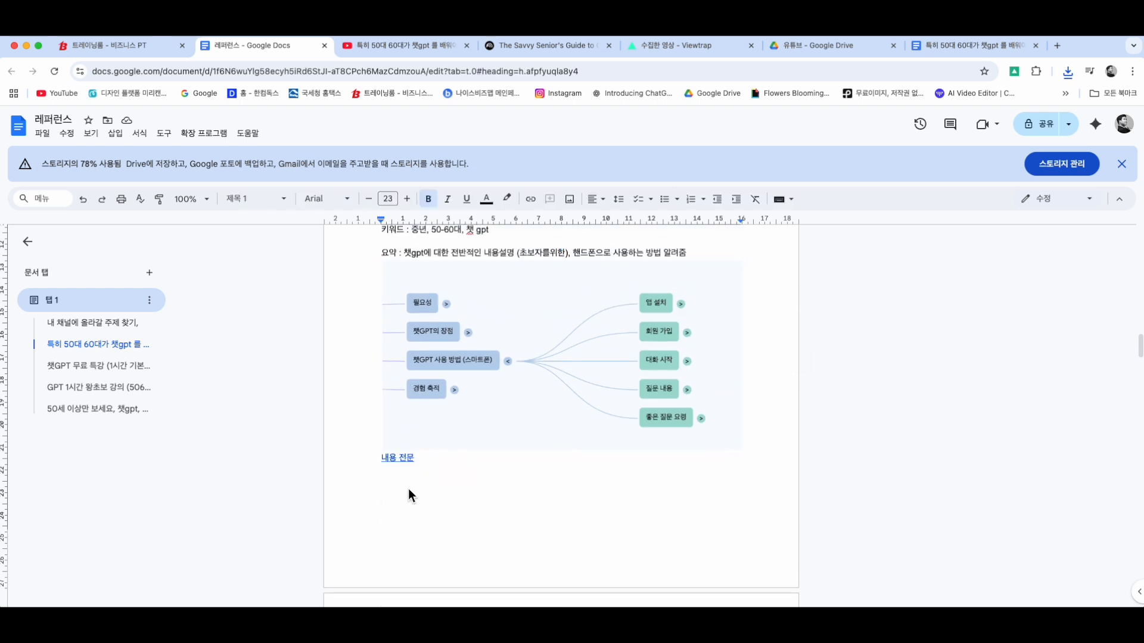
{"action": "type", "text": "ㅂ본문 전체"}
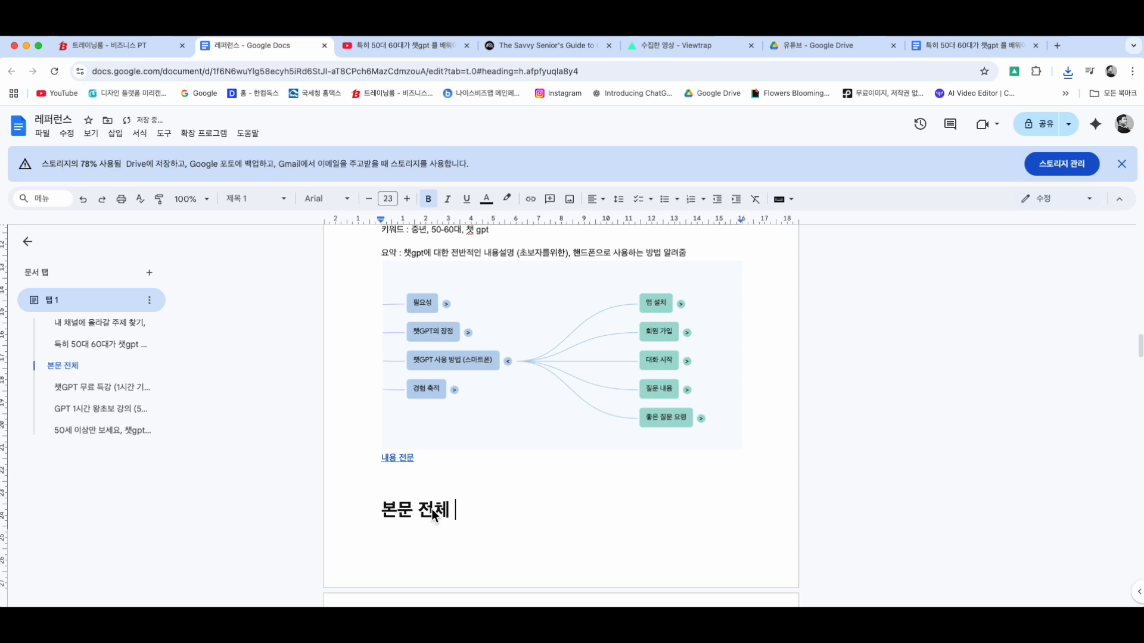
Link the "본문 전체" text to the copied address of the transcript document
{"action": "left_click_drag", "start_coordinate": [459, 511], "coordinate": [342, 513]}
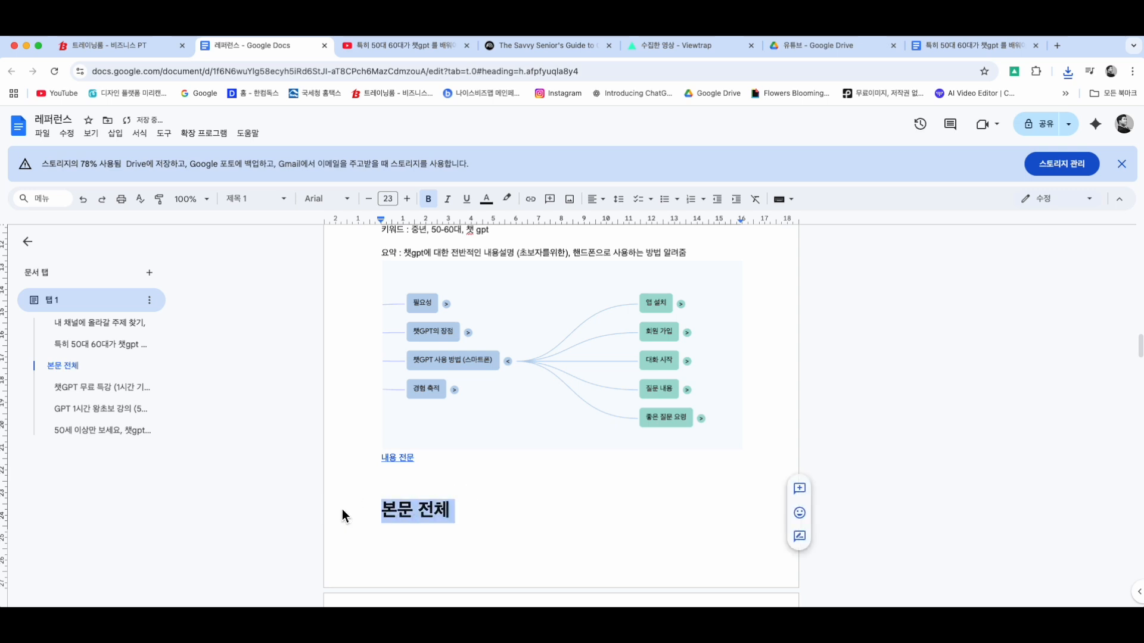
{"action": "left_click", "coordinate": [534, 201]}
{"action": "key", "text": "super+v"}
{"action": "left_click", "coordinate": [539, 308]}
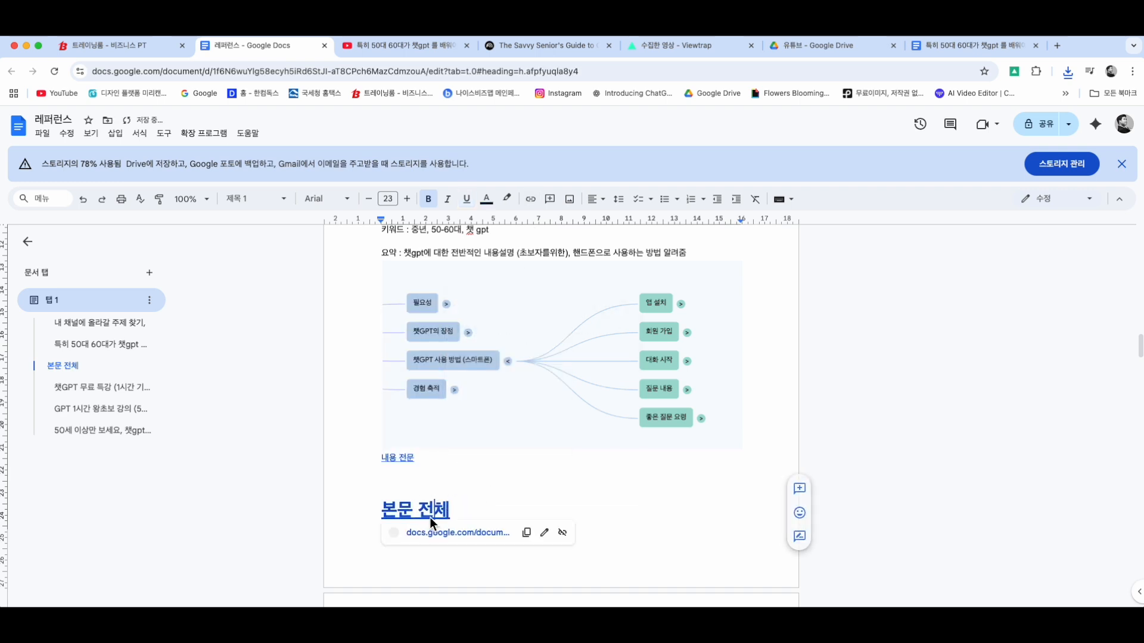
Open the "본문 전체" link to check the transcript document, and review the video's entry back in 레퍼런스
{"action": "left_click", "coordinate": [434, 531]}
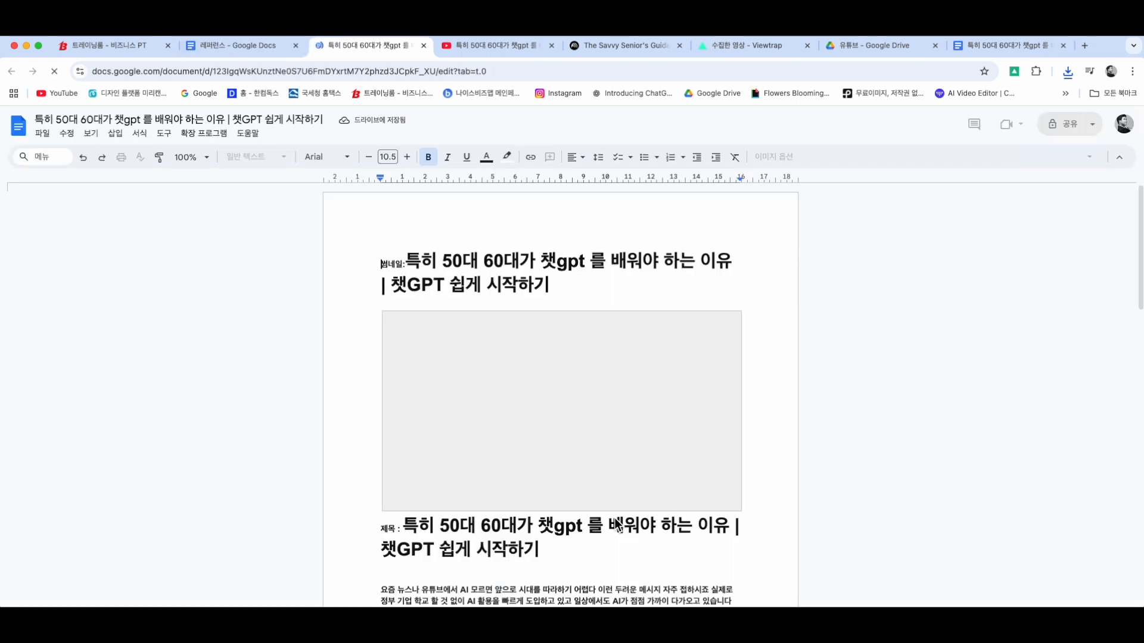
{"action": "scroll", "coordinate": [615, 519], "scroll_direction": "down", "scroll_amount": 5}
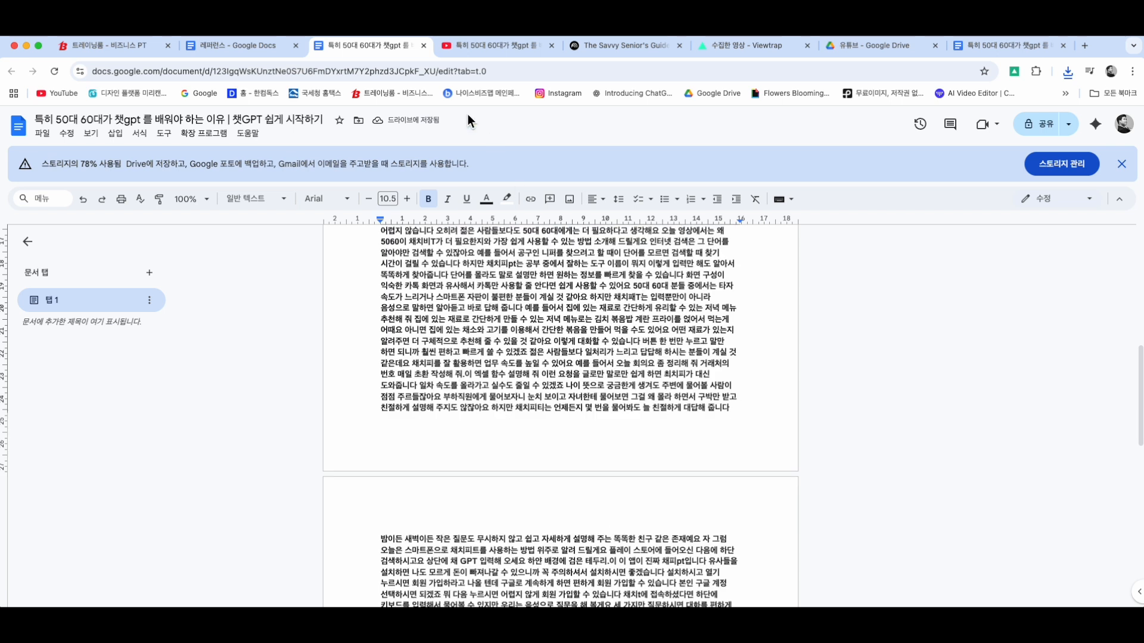
{"action": "left_click", "coordinate": [265, 44]}
{"action": "scroll", "coordinate": [467, 456], "scroll_direction": "up", "scroll_amount": 6}
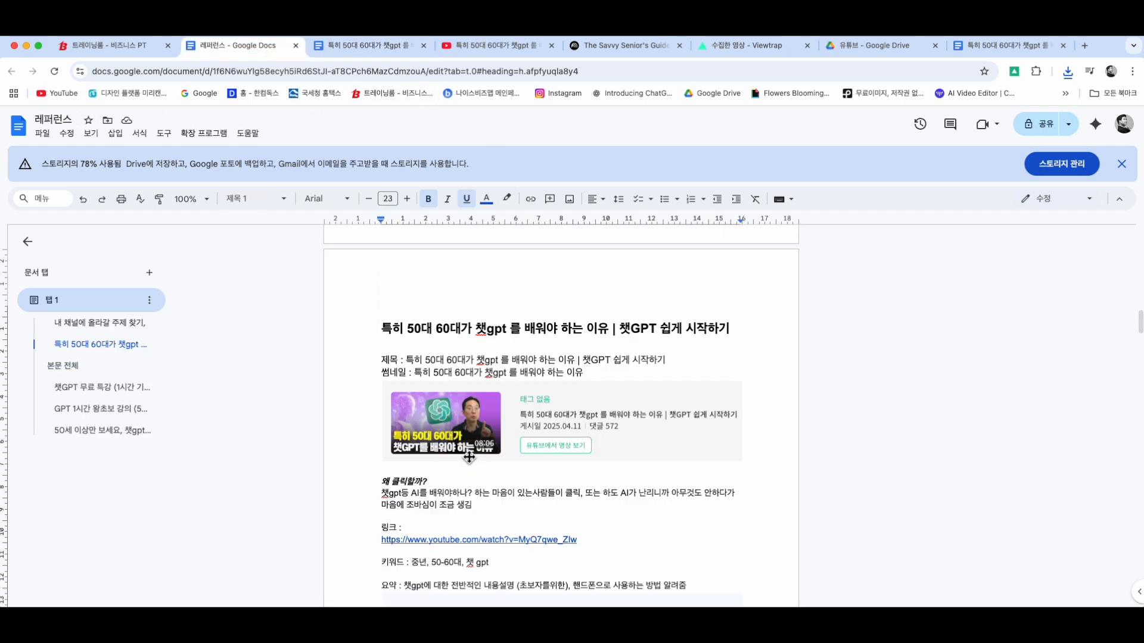
{"action": "scroll", "coordinate": [468, 456], "scroll_direction": "down", "scroll_amount": 4}
{"action": "scroll", "coordinate": [470, 457], "scroll_direction": "up", "scroll_amount": 20}
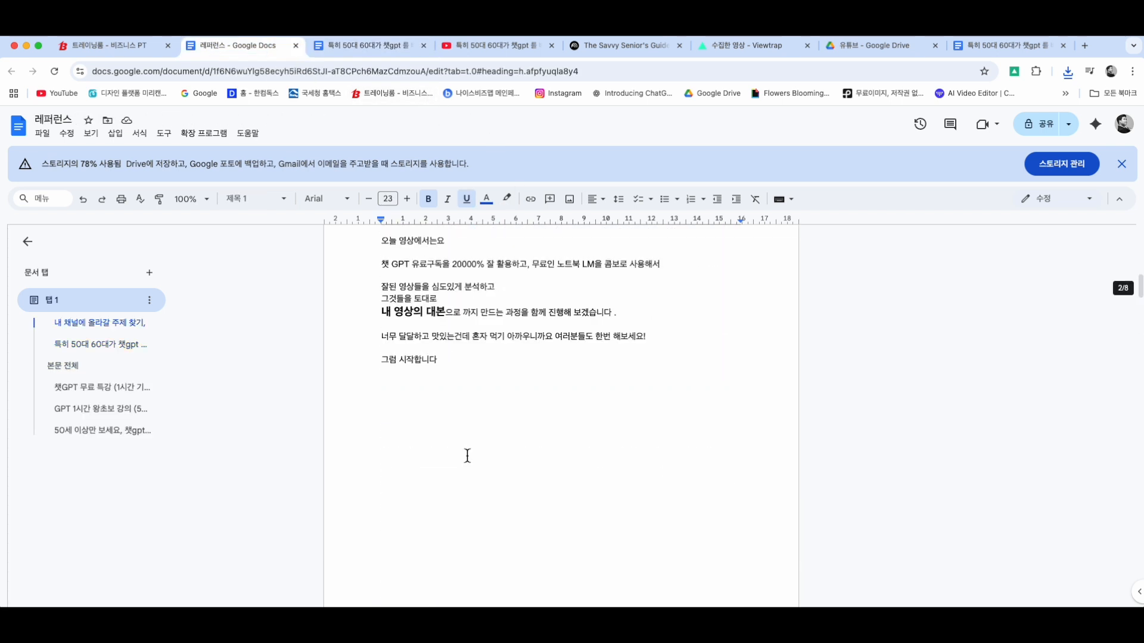
{"action": "scroll", "coordinate": [468, 456], "scroll_direction": "down", "scroll_amount": 4}
{"action": "scroll", "coordinate": [467, 456], "scroll_direction": "down", "scroll_amount": 15}
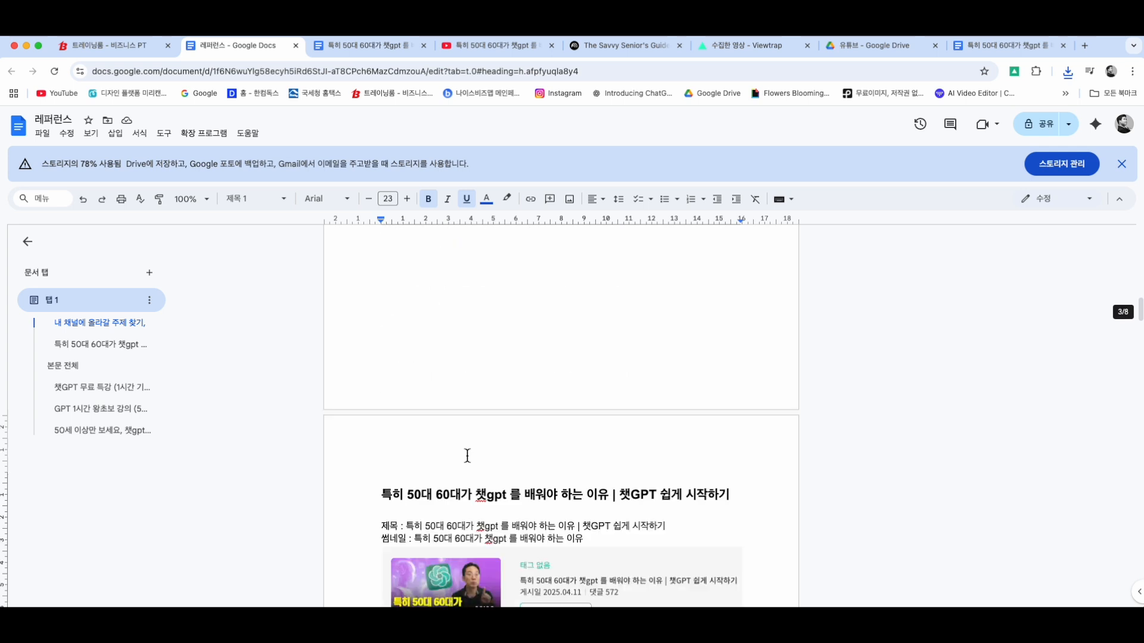
{"action": "scroll", "coordinate": [468, 456], "scroll_direction": "down", "scroll_amount": 3}
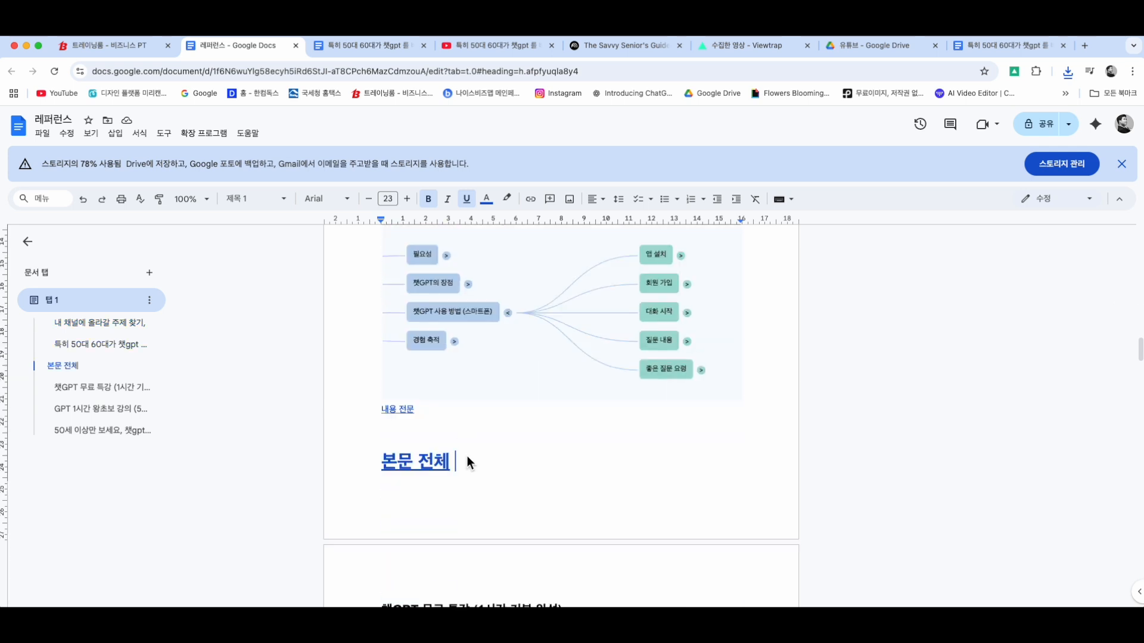
Delete the old "내용 전문" link above "본문 전체" and add two line breaks after "본문 전체"
{"action": "left_click_drag", "start_coordinate": [396, 419], "coordinate": [376, 409]}
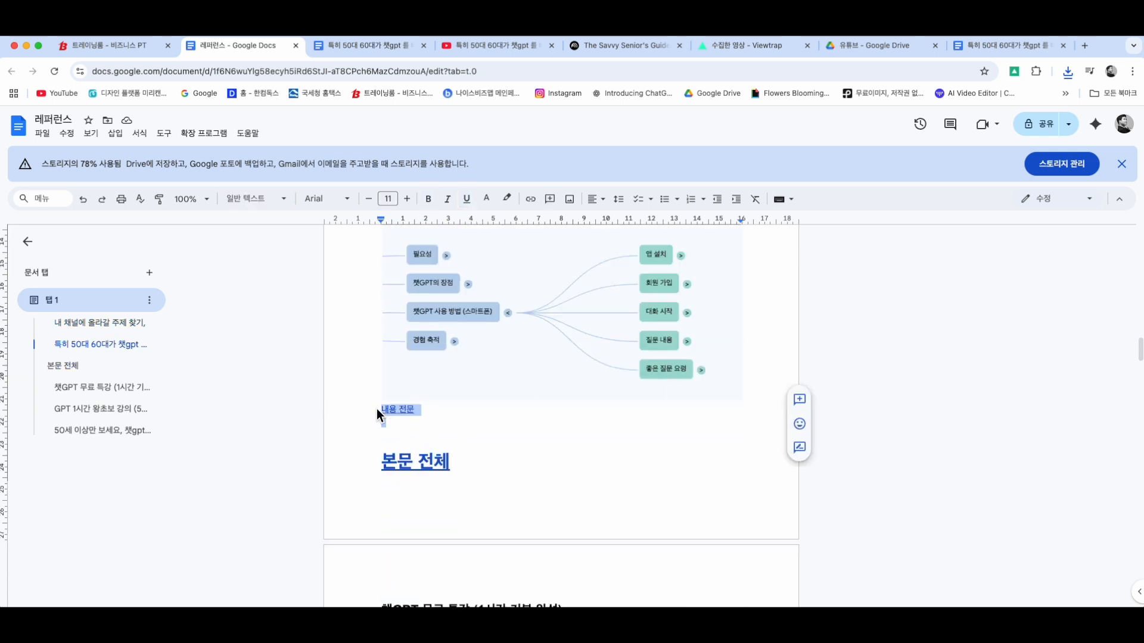
{"action": "key", "text": "BackSpace"}
{"action": "left_click", "coordinate": [539, 445]}
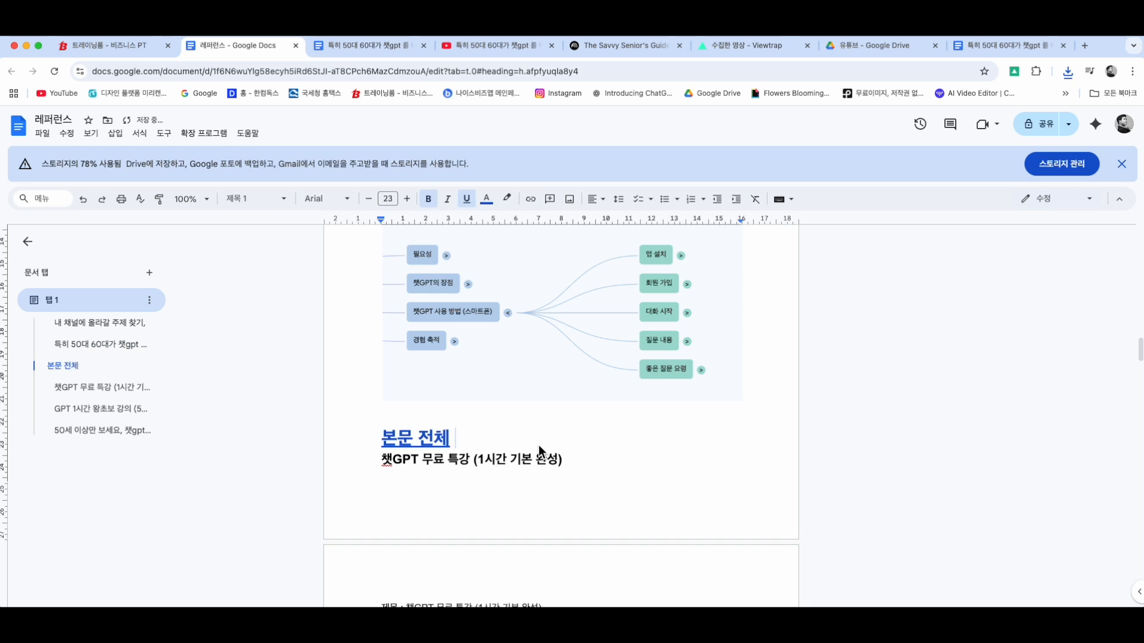
{"action": "key", "text": "Return"}
{"action": "key", "text": "Return"}
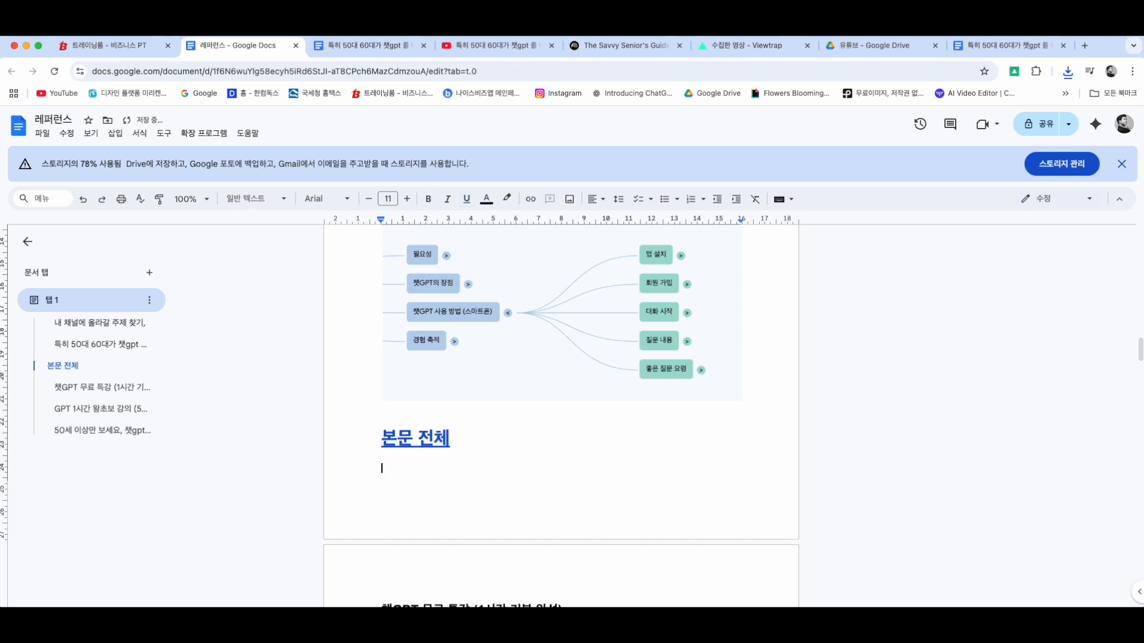
Switch to the NotebookLM notebook "The Savvy Senior's Guide to ChatGPT"
{"action": "scroll", "coordinate": [500, 445], "scroll_direction": "up", "scroll_amount": 3}
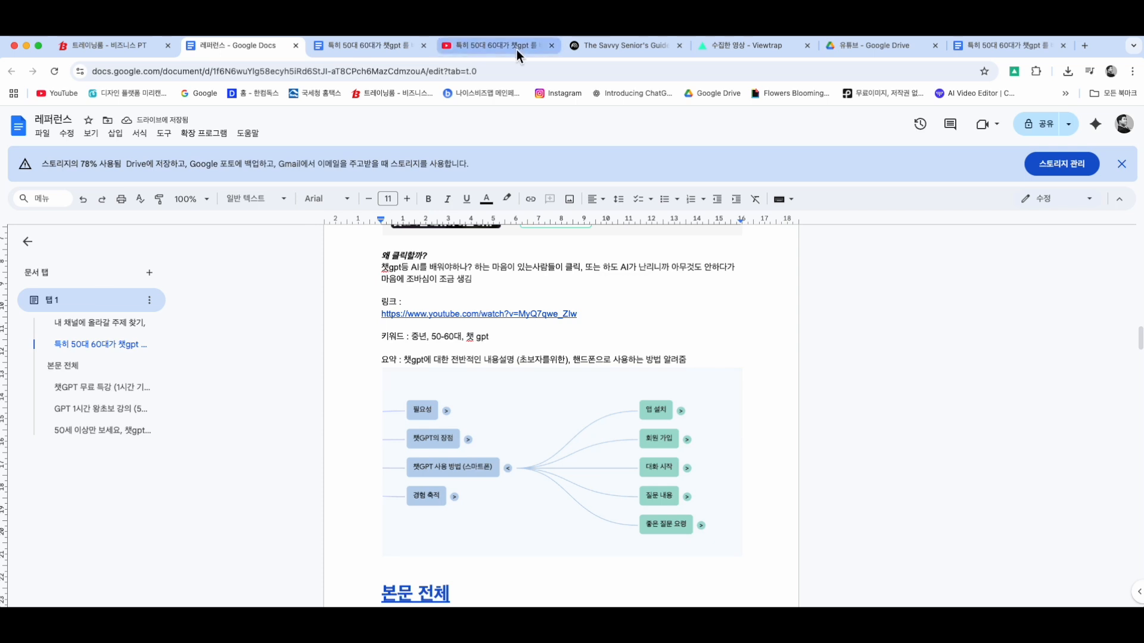
{"action": "left_click", "coordinate": [623, 51]}
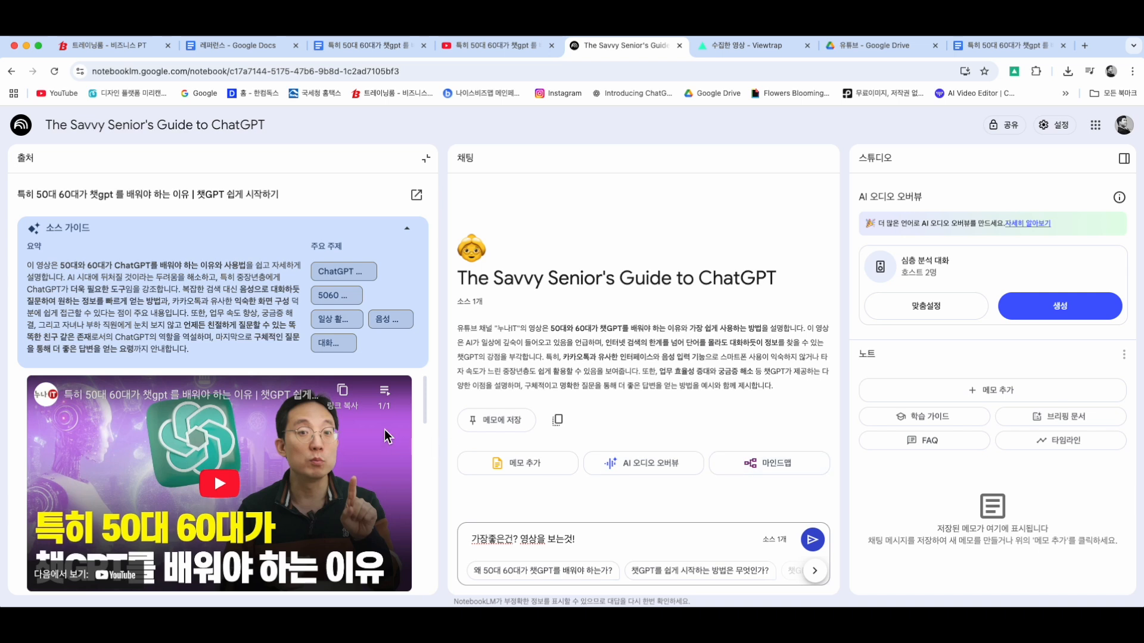
Generate a mind map from the notebook's source video and open it
{"action": "left_click", "coordinate": [746, 461]}
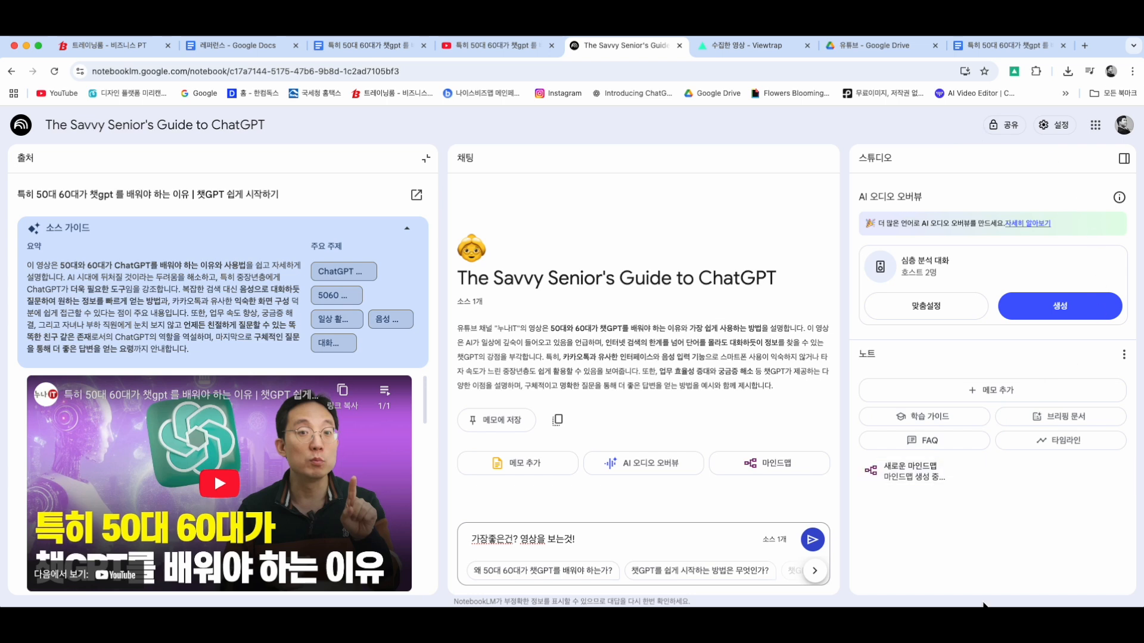
{"action": "left_click", "coordinate": [952, 475]}
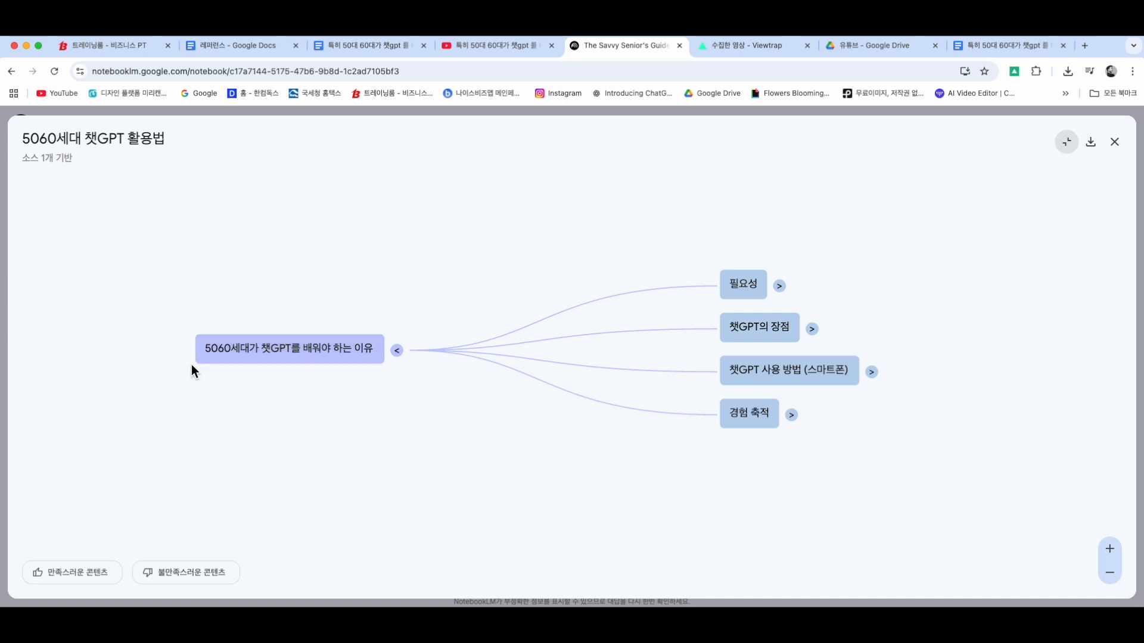
Examine the mind map's central topic and its main branches at different magnifications
{"action": "left_click_drag", "start_coordinate": [190, 363], "coordinate": [128, 354]}
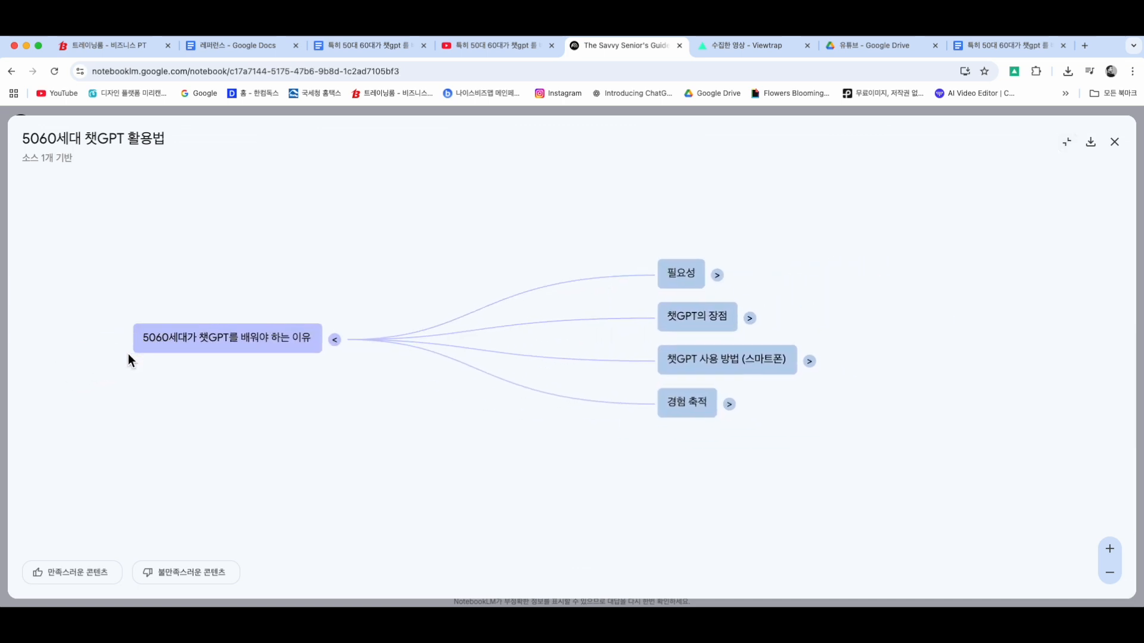
{"action": "left_click_drag", "start_coordinate": [217, 348], "coordinate": [189, 349]}
{"action": "scroll", "coordinate": [511, 438], "scroll_direction": "down", "scroll_amount": 5}
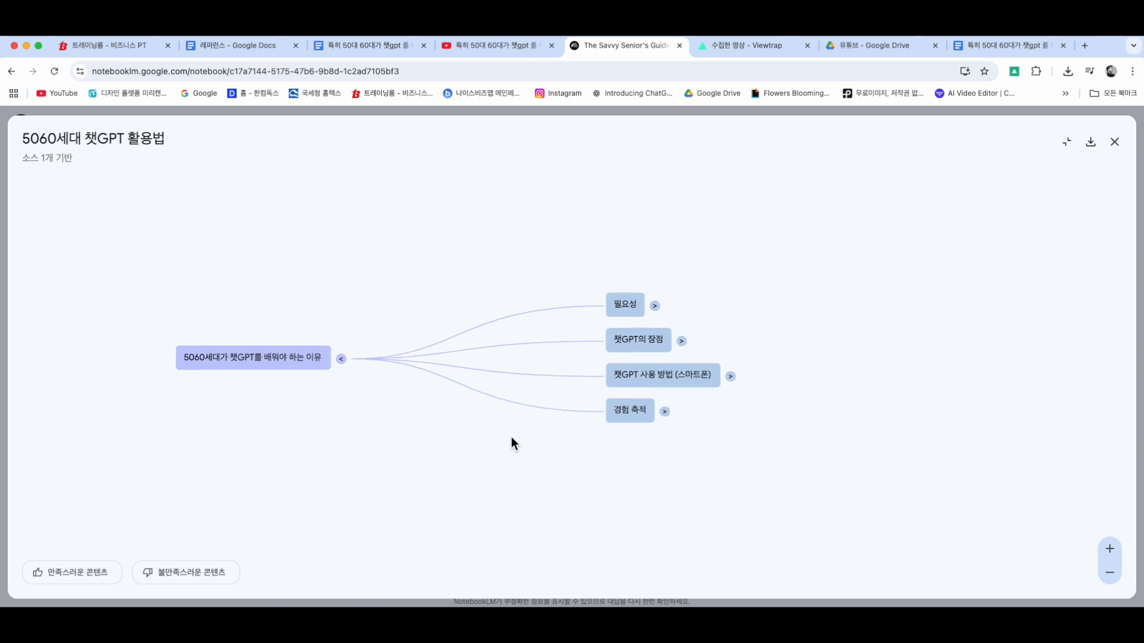
{"action": "scroll", "coordinate": [510, 426], "scroll_direction": "down", "scroll_amount": 3}
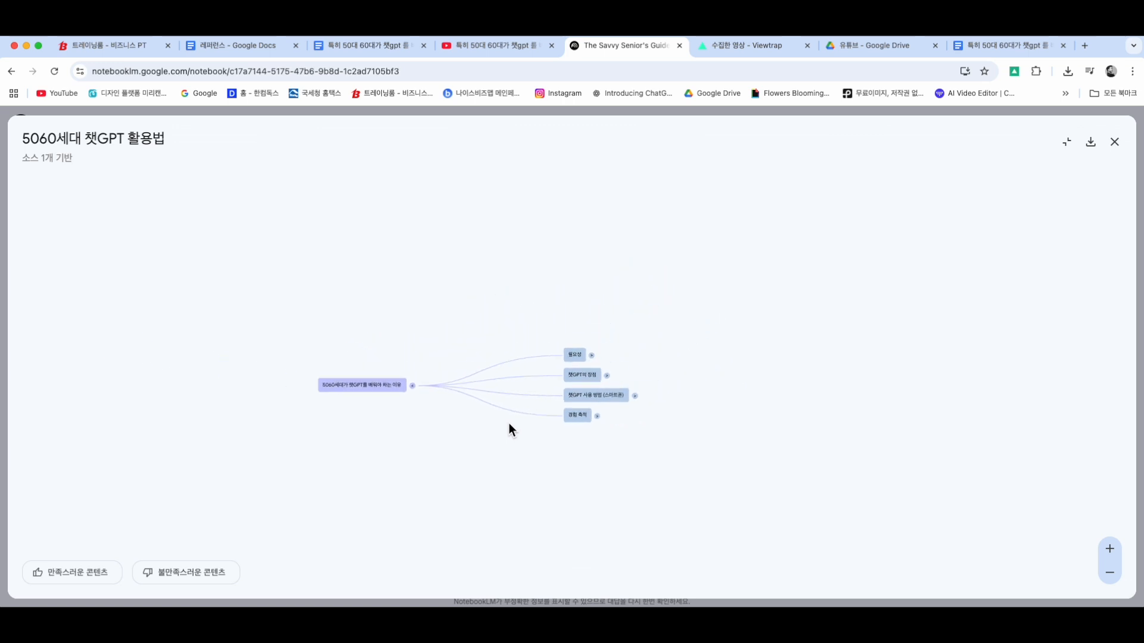
{"action": "scroll", "coordinate": [509, 425], "scroll_direction": "up", "scroll_amount": 4}
{"action": "scroll", "coordinate": [509, 424], "scroll_direction": "down", "scroll_amount": 5}
{"action": "scroll", "coordinate": [508, 424], "scroll_direction": "up", "scroll_amount": 6}
{"action": "scroll", "coordinate": [509, 424], "scroll_direction": "down", "scroll_amount": 3}
{"action": "mouse_move", "coordinate": [548, 385]}
{"action": "left_mouse_down"}
{"action": "mouse_move", "coordinate": [543, 401]}
{"action": "mouse_move", "coordinate": [636, 335]}
{"action": "mouse_move", "coordinate": [529, 394]}
{"action": "left_mouse_up"}
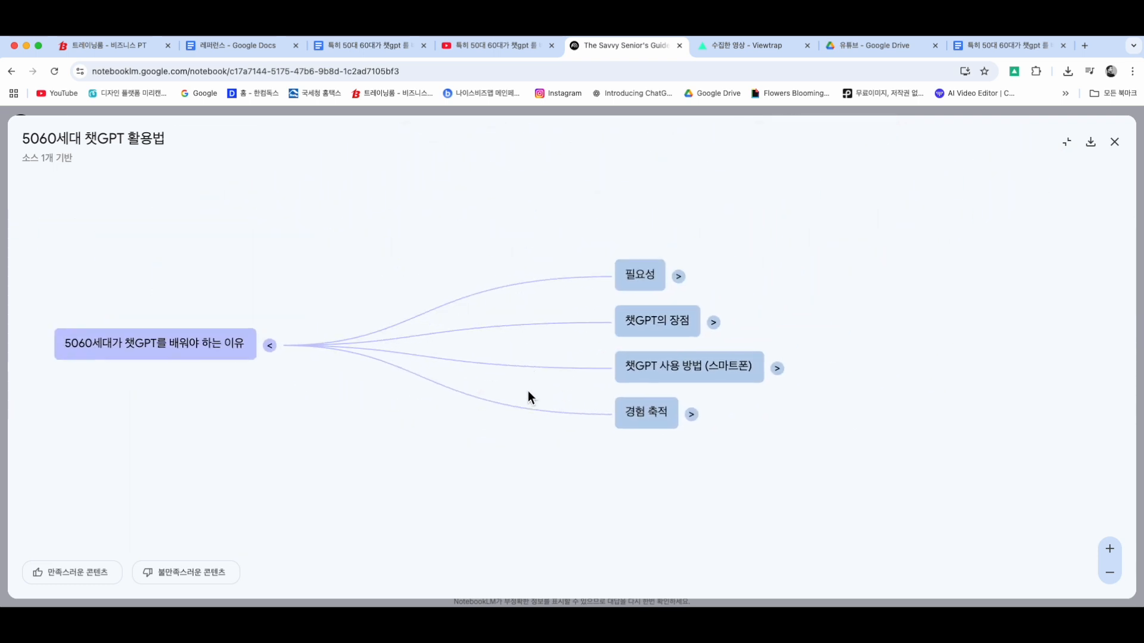
Expand the 필요성, 챗GPT의 장점, 챗GPT 사용 방법 (스마트폰) and 경험 축적 branches to view the whole map, and close it
{"action": "left_click", "coordinate": [679, 277]}
{"action": "left_click", "coordinate": [477, 402]}
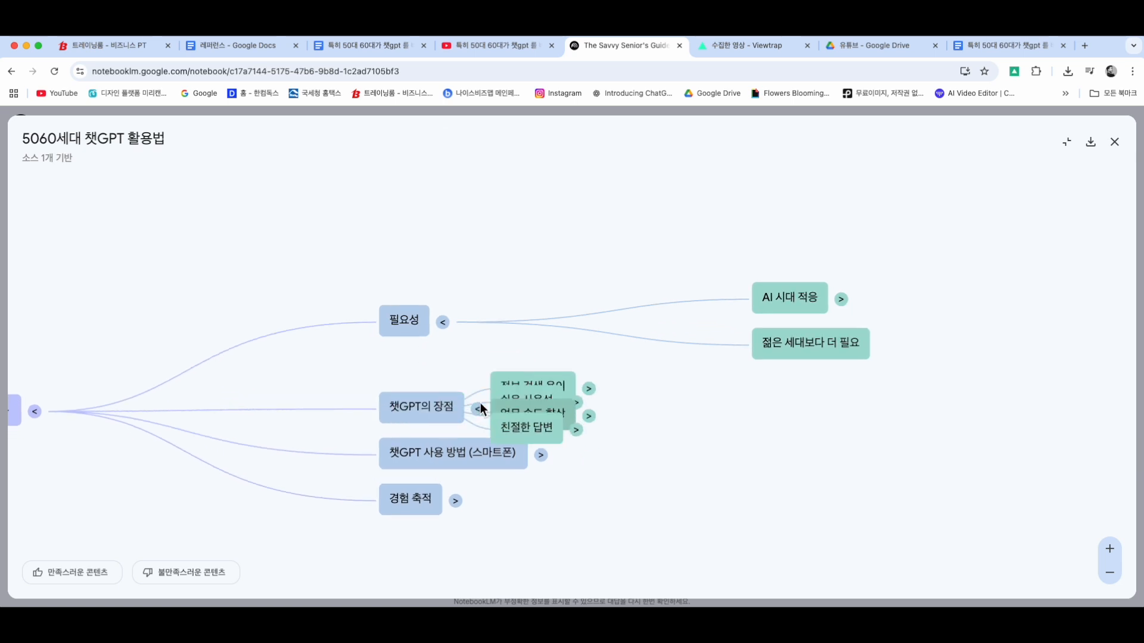
{"action": "left_click", "coordinate": [543, 403]}
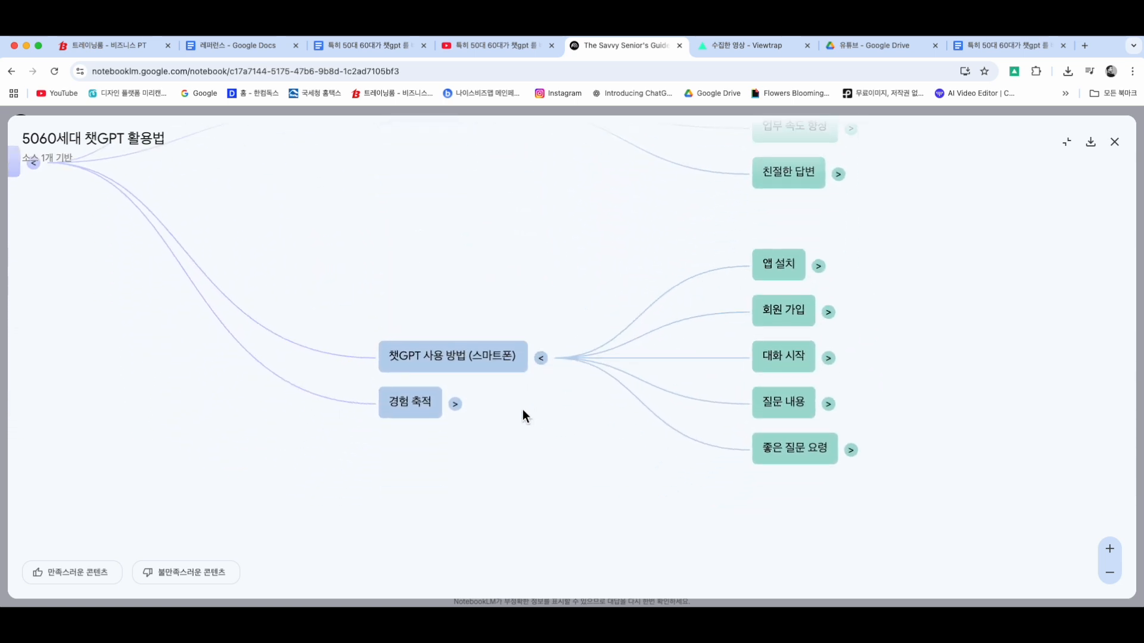
{"action": "left_click", "coordinate": [455, 404]}
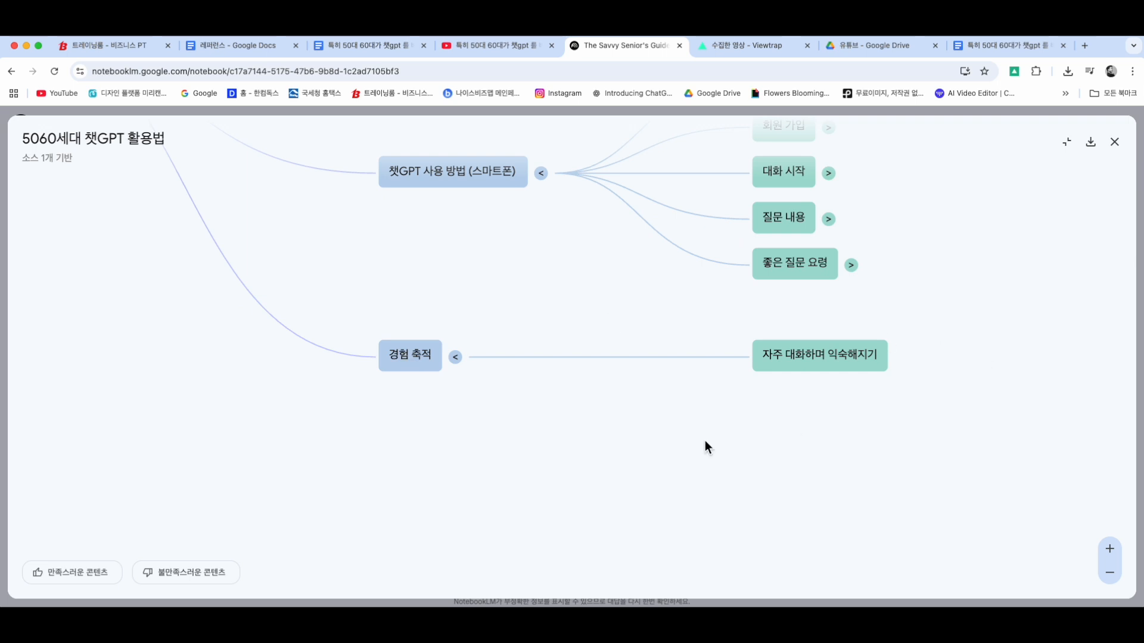
{"action": "scroll", "coordinate": [593, 398], "scroll_direction": "up", "scroll_amount": 1}
{"action": "scroll", "coordinate": [593, 398], "scroll_direction": "down", "scroll_amount": 10}
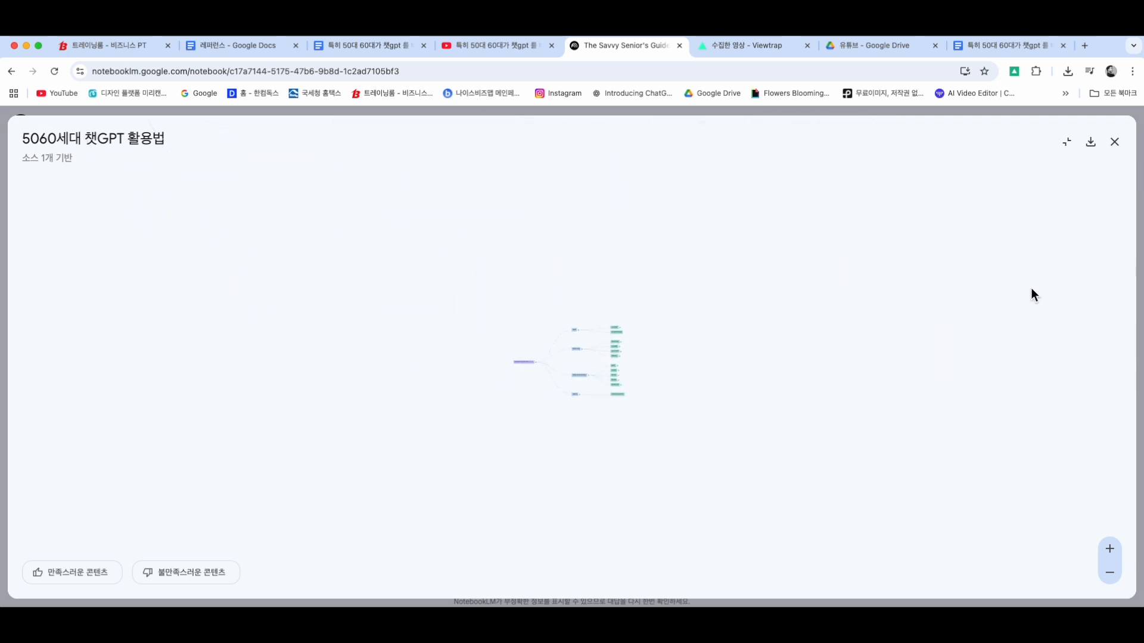
{"action": "left_click", "coordinate": [1113, 143]}
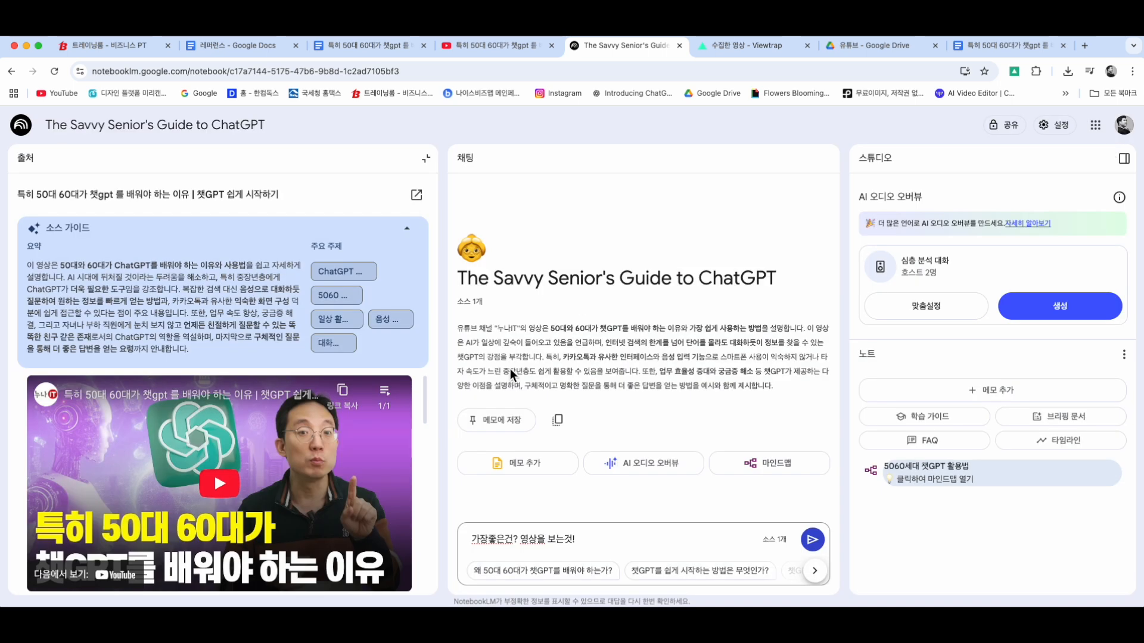
Switch to the 레퍼런스 document and review the link, keywords, summary and mind map of the "특히 50대 60대가 챗gpt 를 배워야 하는 이유" entry
{"action": "left_click", "coordinate": [397, 45]}
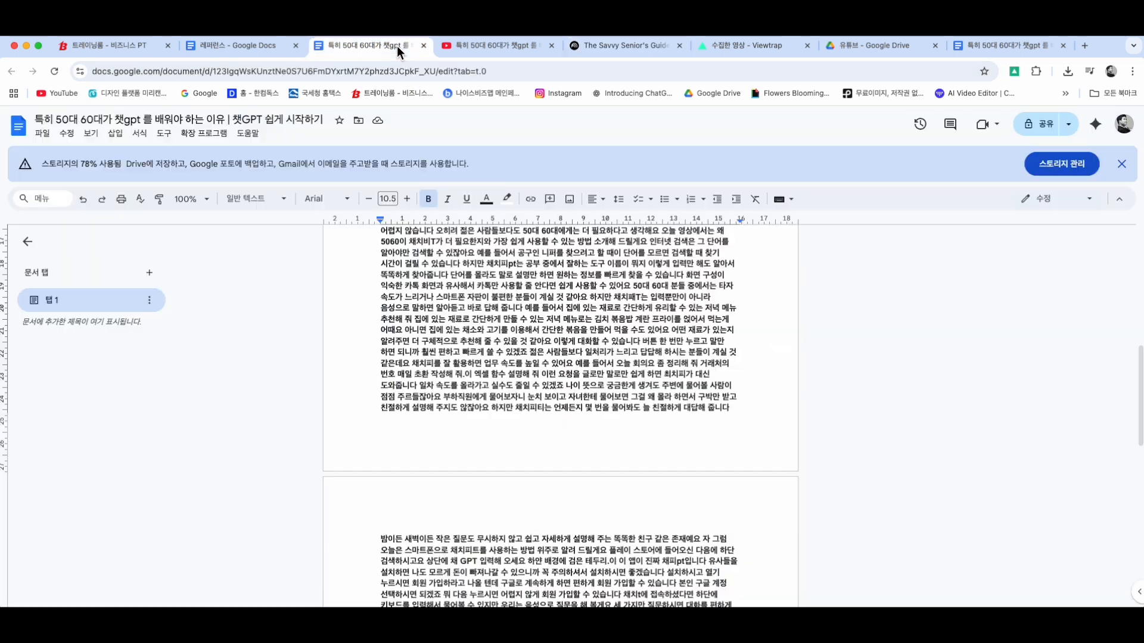
{"action": "left_click", "coordinate": [278, 46]}
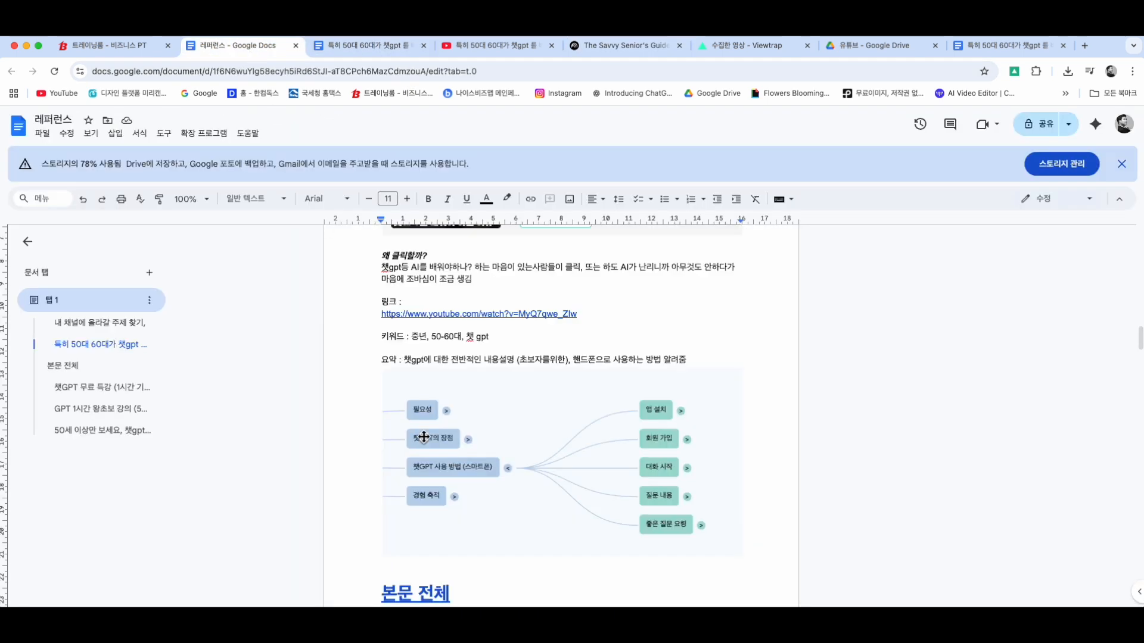
{"action": "scroll", "coordinate": [421, 435], "scroll_direction": "up", "scroll_amount": 3}
{"action": "scroll", "coordinate": [422, 435], "scroll_direction": "down", "scroll_amount": 3}
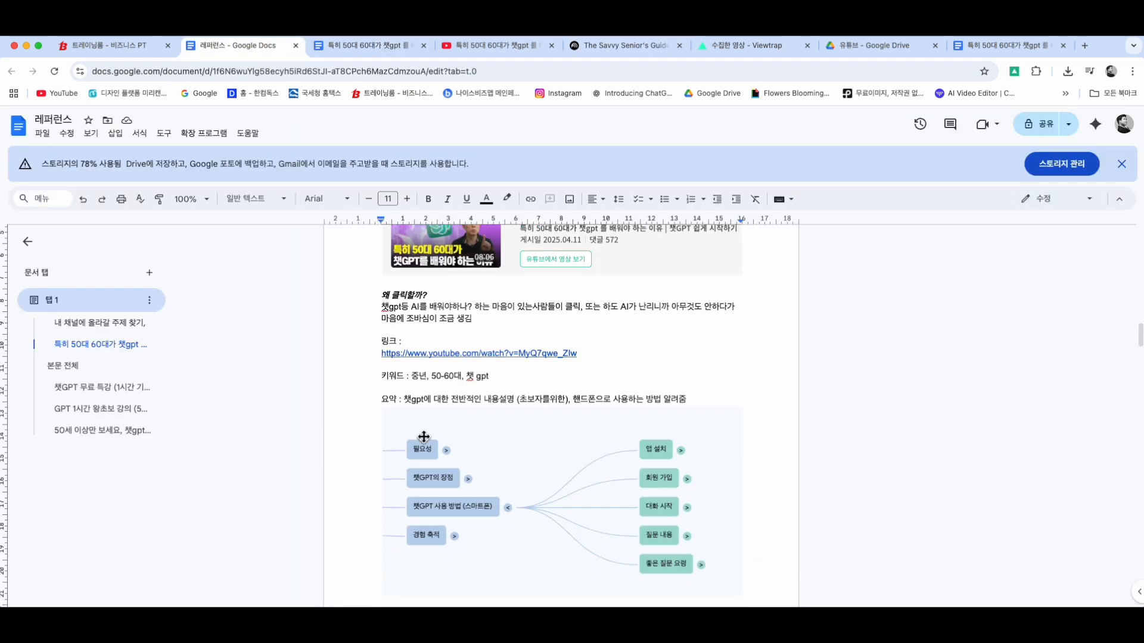
{"action": "scroll", "coordinate": [423, 437], "scroll_direction": "down", "scroll_amount": 3}
{"action": "scroll", "coordinate": [424, 437], "scroll_direction": "up", "scroll_amount": 1}
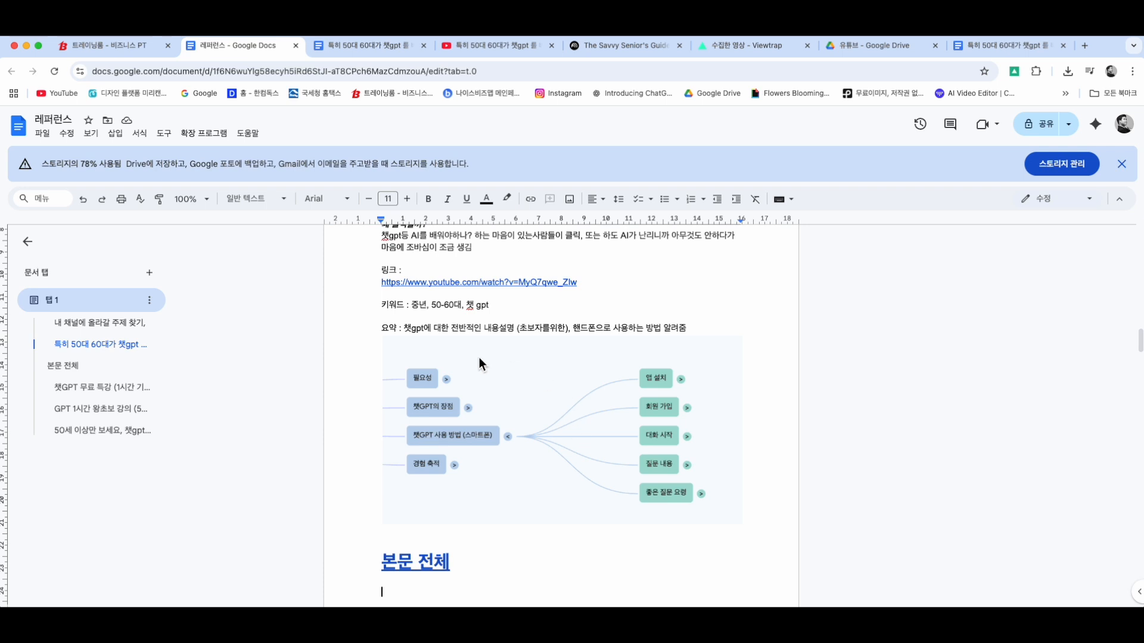
{"action": "scroll", "coordinate": [585, 481], "scroll_direction": "up", "scroll_amount": 5}
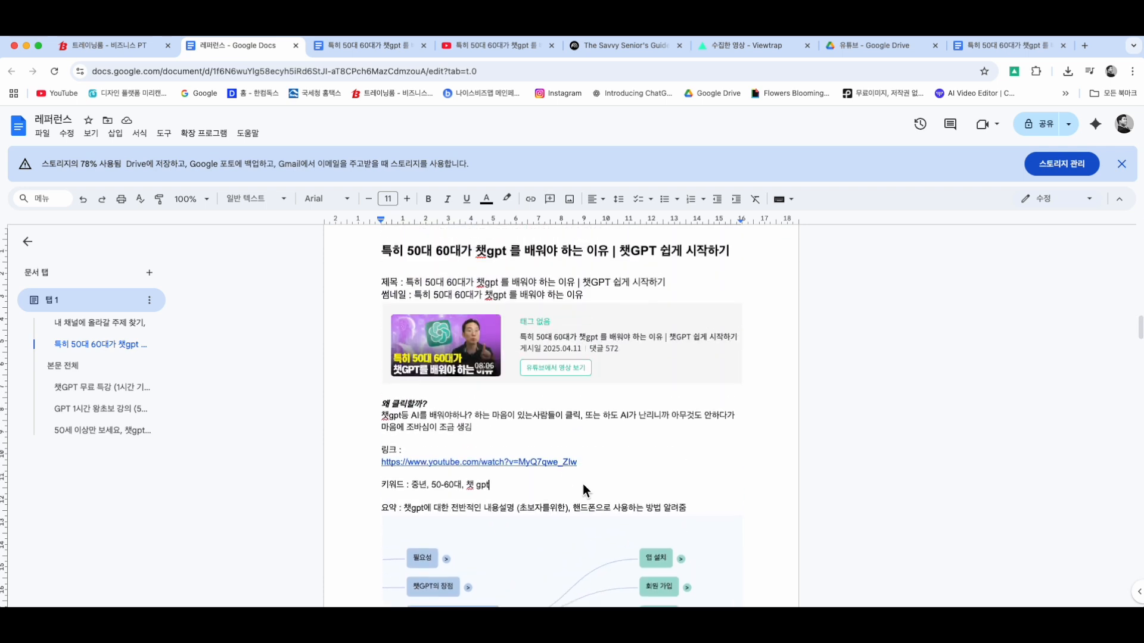
Compare the title and thumbnail lines of the "챗GPT 무료 특강 (1시간 기본 완성)" entry with those of the preceding entry
{"action": "scroll", "coordinate": [584, 483], "scroll_direction": "down", "scroll_amount": 15}
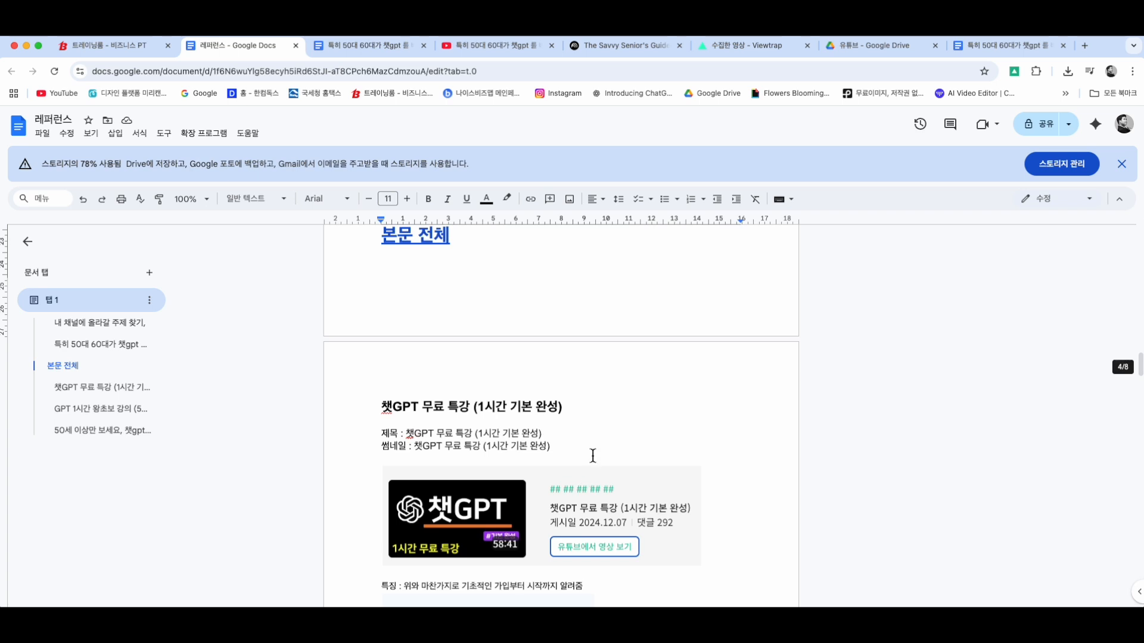
{"action": "scroll", "coordinate": [593, 457], "scroll_direction": "down", "scroll_amount": 4}
{"action": "left_click", "coordinate": [486, 432]}
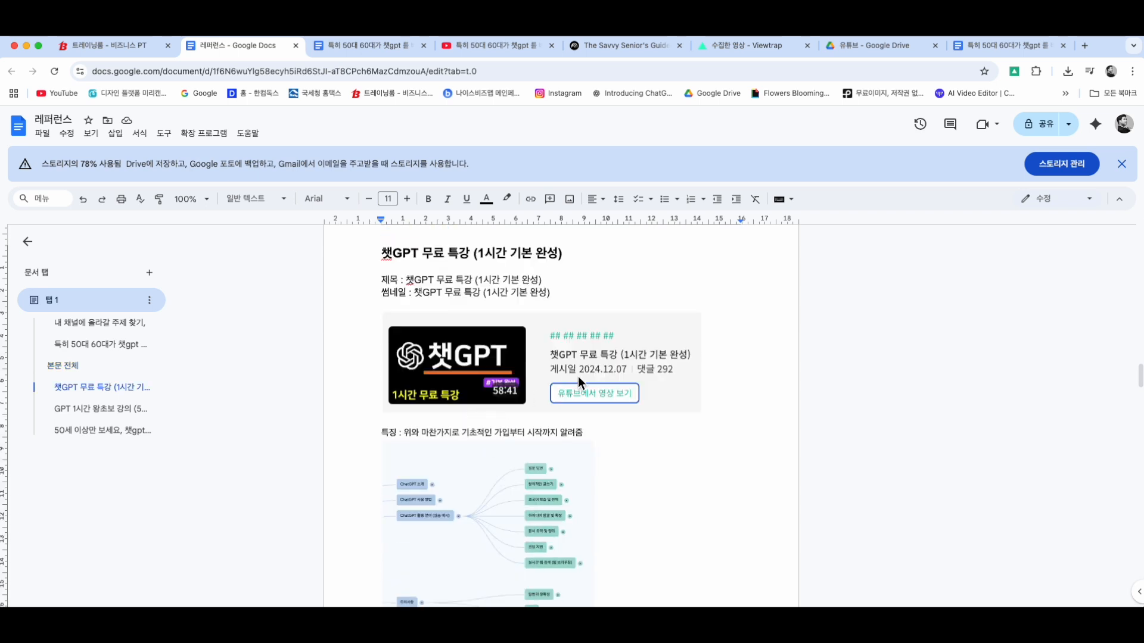
{"action": "left_click_drag", "start_coordinate": [370, 247], "coordinate": [526, 291]}
{"action": "left_click", "coordinate": [528, 295]}
{"action": "scroll", "coordinate": [527, 294], "scroll_direction": "up", "scroll_amount": 8}
{"action": "scroll", "coordinate": [528, 295], "scroll_direction": "up", "scroll_amount": 5}
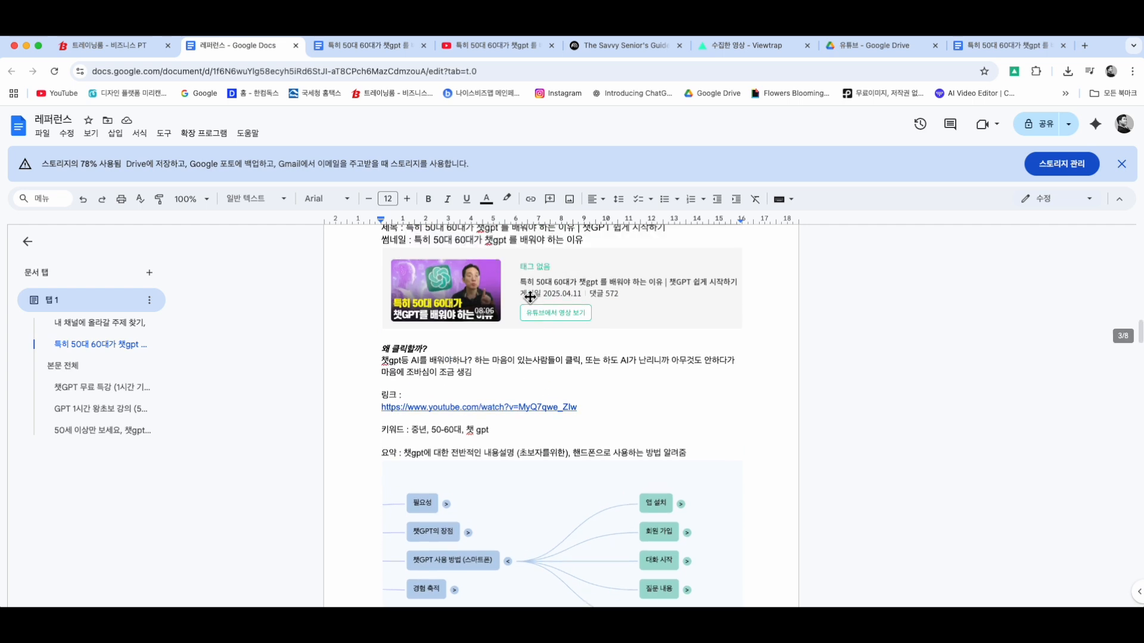
{"action": "left_click_drag", "start_coordinate": [386, 260], "coordinate": [611, 302]}
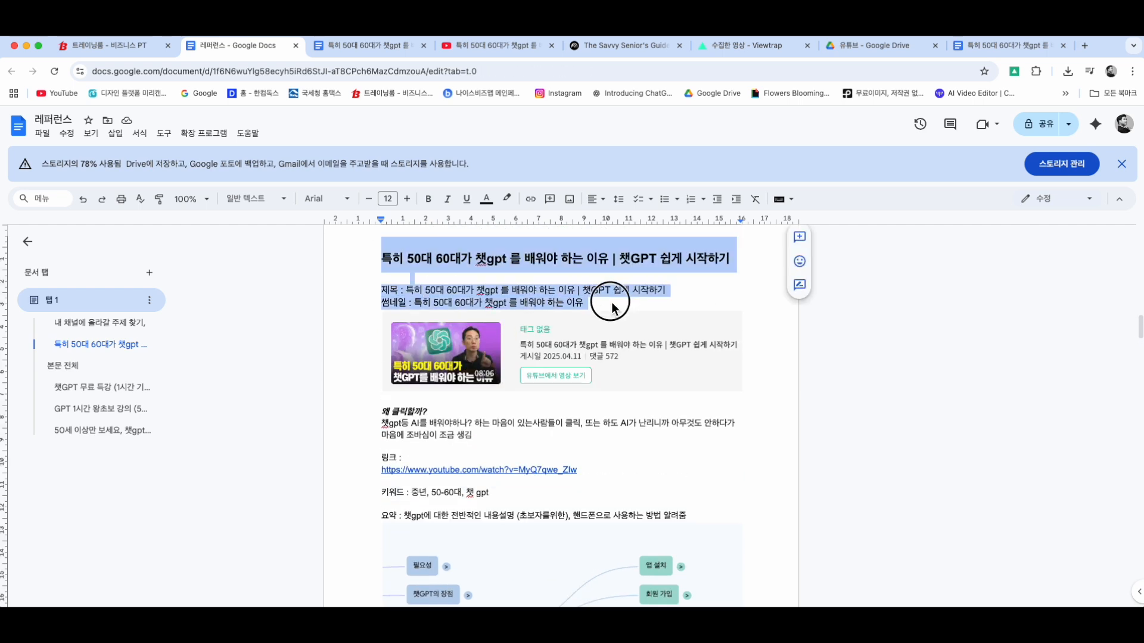
{"action": "left_click", "coordinate": [611, 301]}
{"action": "scroll", "coordinate": [614, 305], "scroll_direction": "down", "scroll_amount": 6}
{"action": "scroll", "coordinate": [614, 304], "scroll_direction": "down", "scroll_amount": 10}
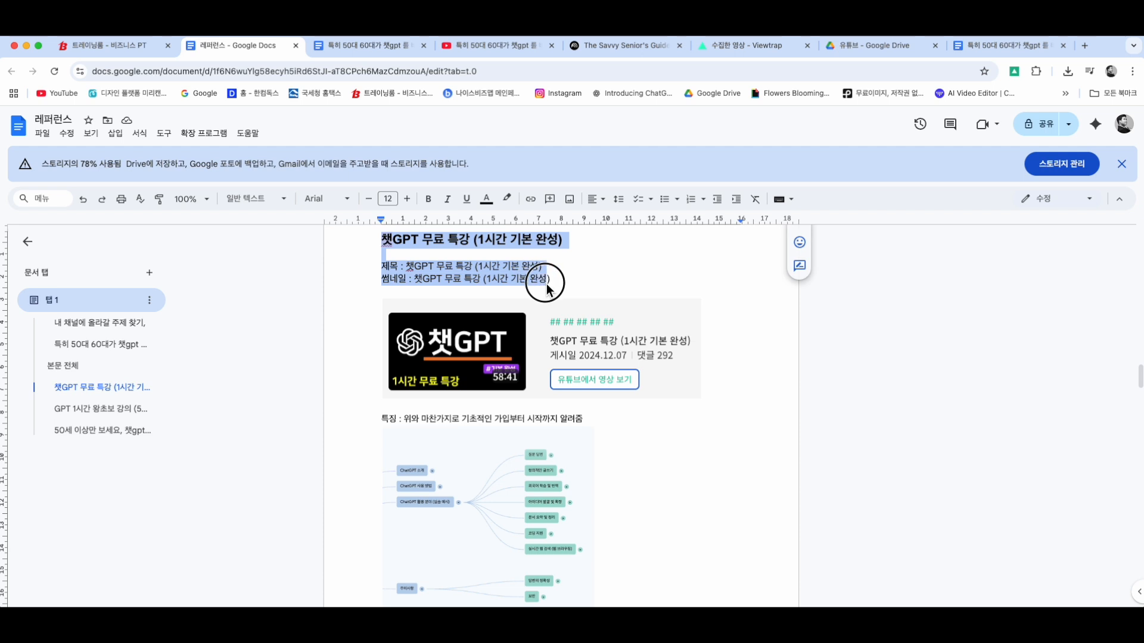
{"action": "mouse_move", "coordinate": [556, 281]}
{"action": "left_mouse_down"}
{"action": "mouse_move", "coordinate": [384, 240]}
{"action": "mouse_move", "coordinate": [571, 278]}
{"action": "left_mouse_up"}
{"action": "left_click", "coordinate": [385, 240]}
{"action": "left_click", "coordinate": [571, 278]}
{"action": "scroll", "coordinate": [570, 278], "scroll_direction": "up", "scroll_amount": 1}
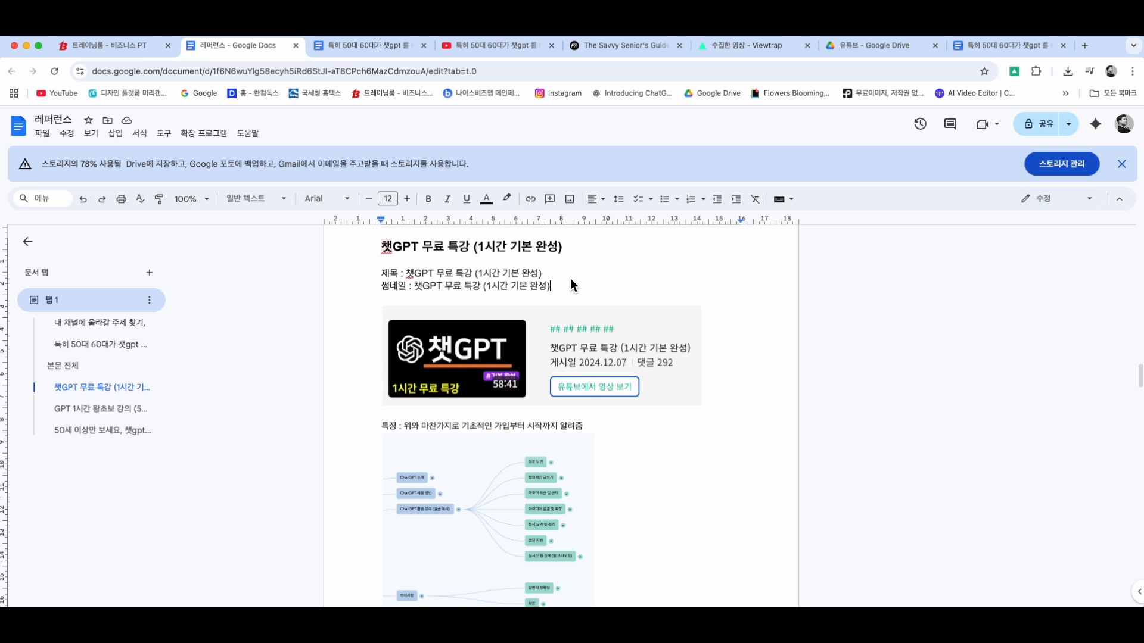
Review the 특징 line and the mind map image in the "챗GPT 무료 특강" entry
{"action": "scroll", "coordinate": [502, 406], "scroll_direction": "down", "scroll_amount": 2}
{"action": "left_click", "coordinate": [468, 410]}
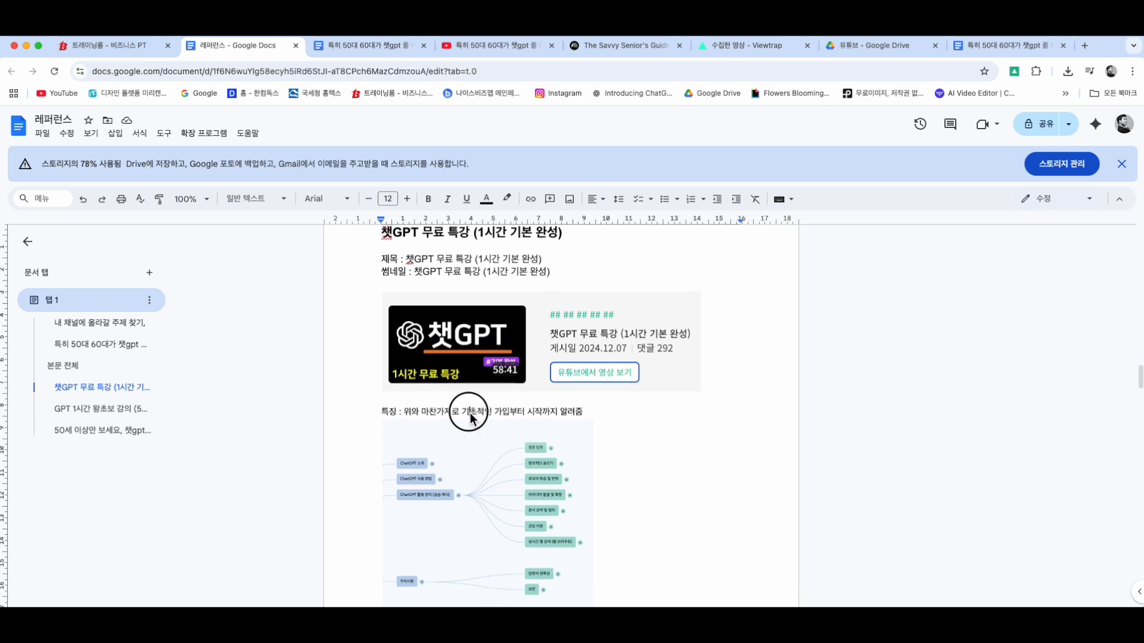
{"action": "scroll", "coordinate": [510, 426], "scroll_direction": "down", "scroll_amount": 3}
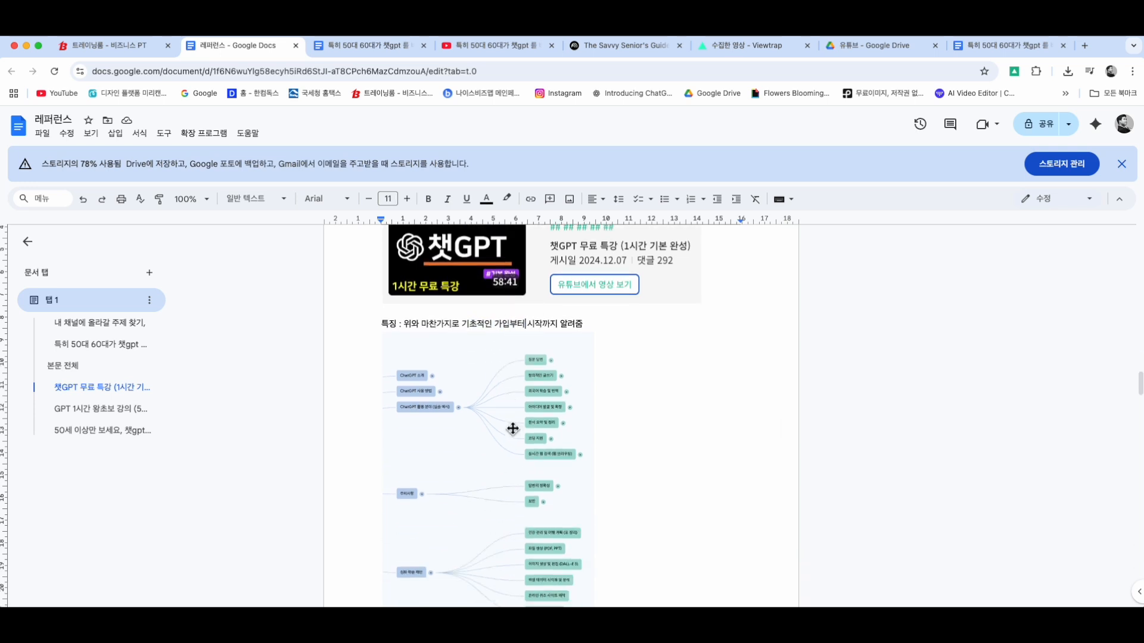
{"action": "left_click_drag", "start_coordinate": [380, 323], "coordinate": [638, 323]}
{"action": "left_click", "coordinate": [638, 323]}
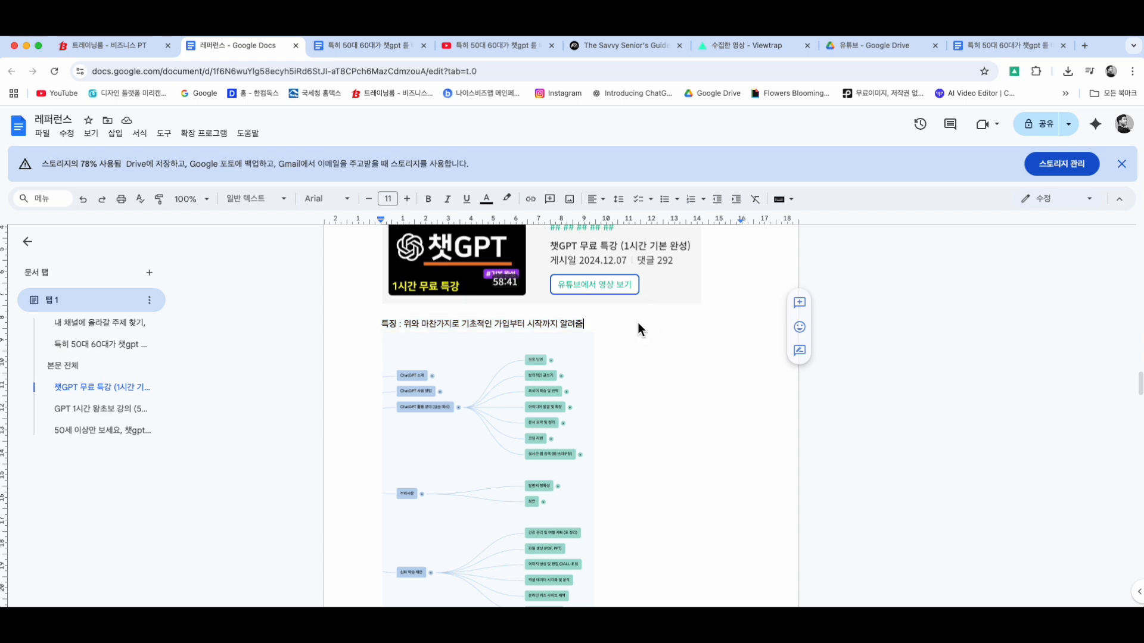
{"action": "scroll", "coordinate": [639, 408], "scroll_direction": "down", "scroll_amount": 4}
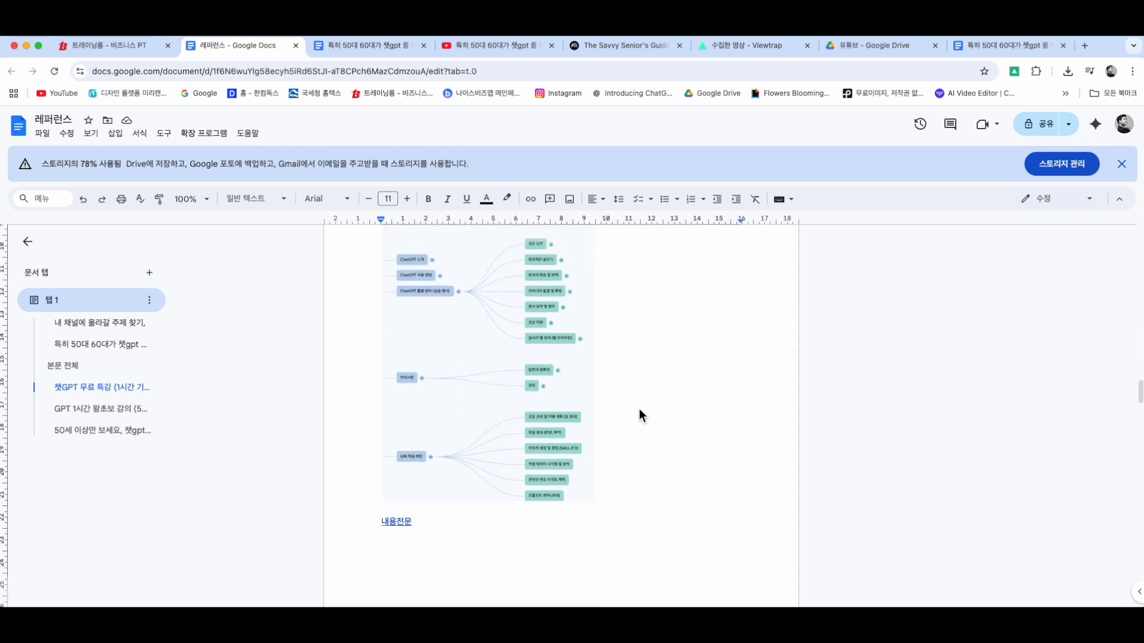
{"action": "left_click", "coordinate": [499, 391]}
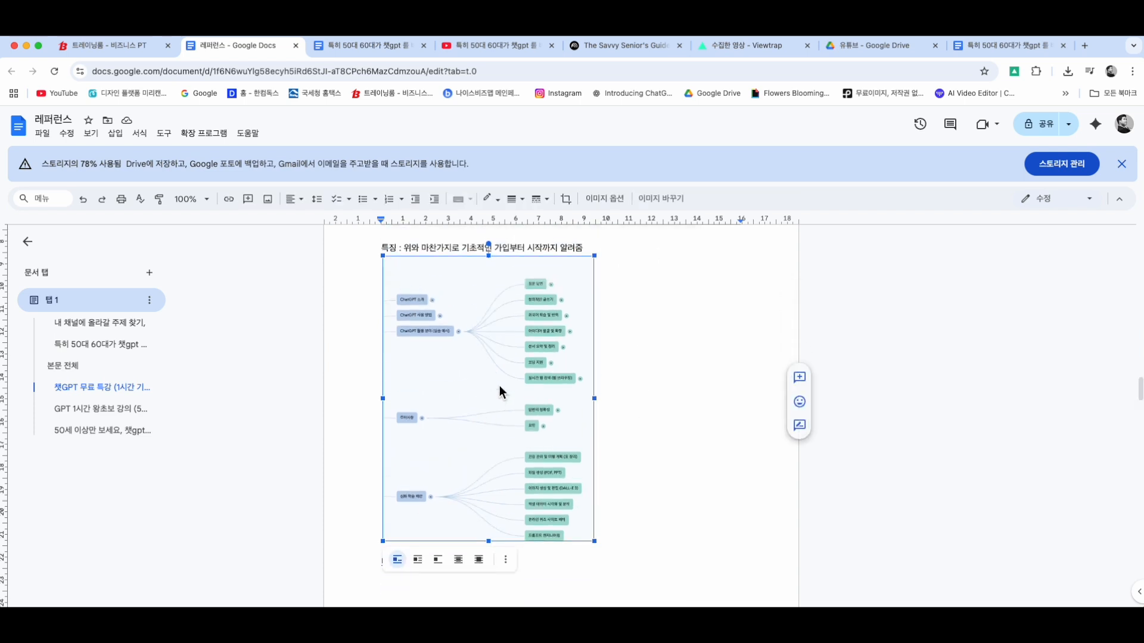
{"action": "left_click", "coordinate": [689, 410]}
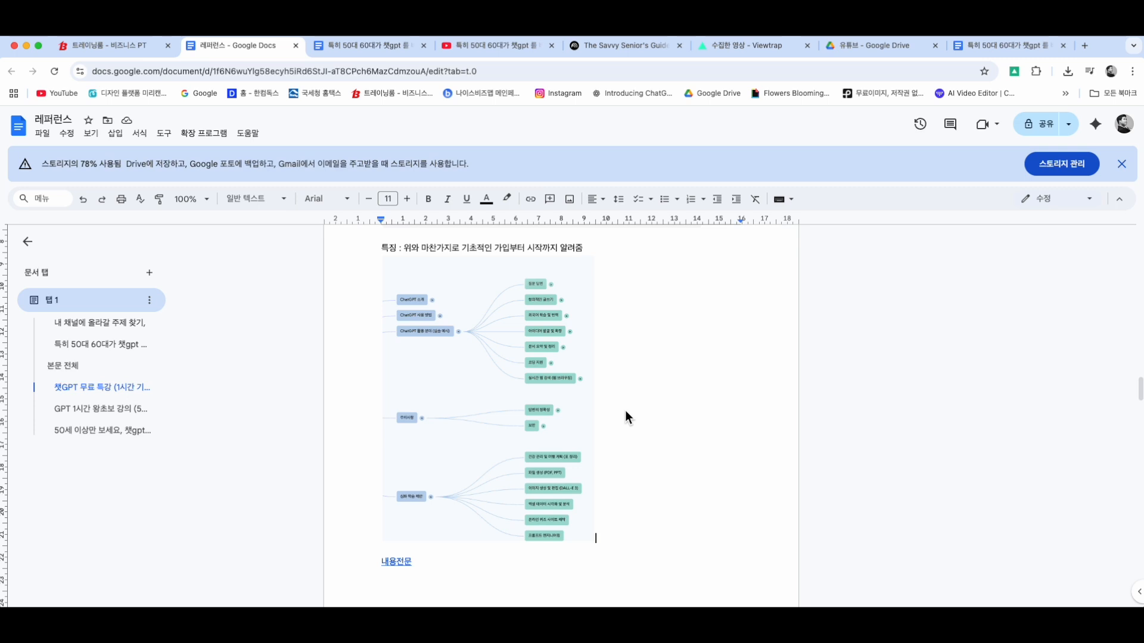
Read the mind map's topics up close, and bring up the preview of the 내용전문 link below it
{"action": "scroll", "coordinate": [624, 410], "scroll_direction": "up", "scroll_amount": 5}
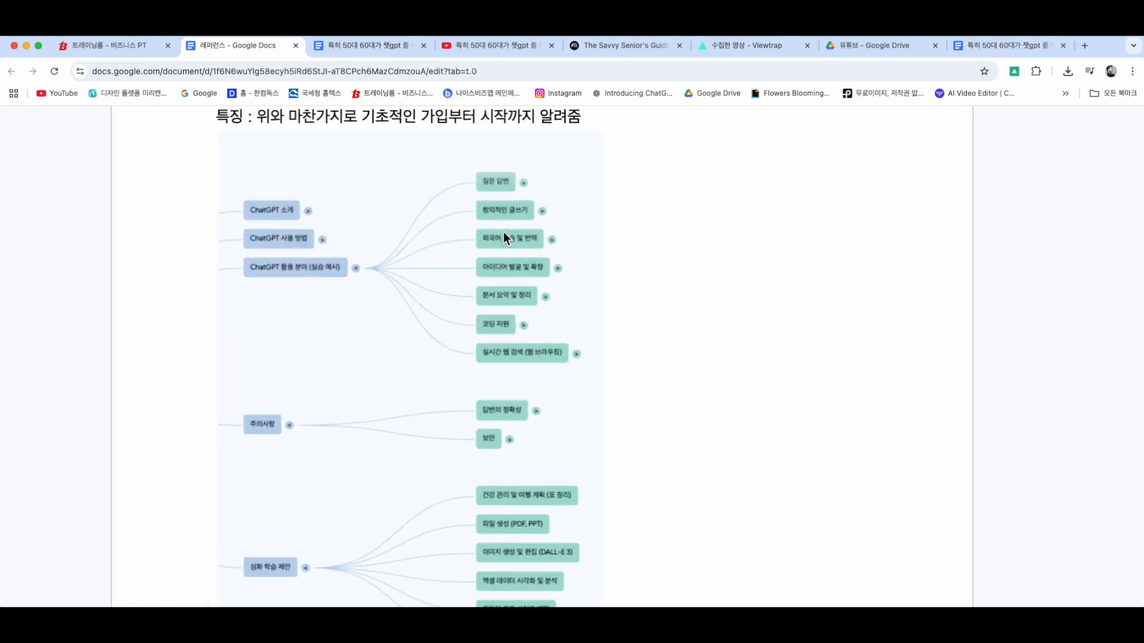
{"action": "scroll", "coordinate": [511, 445], "scroll_direction": "down", "scroll_amount": 5}
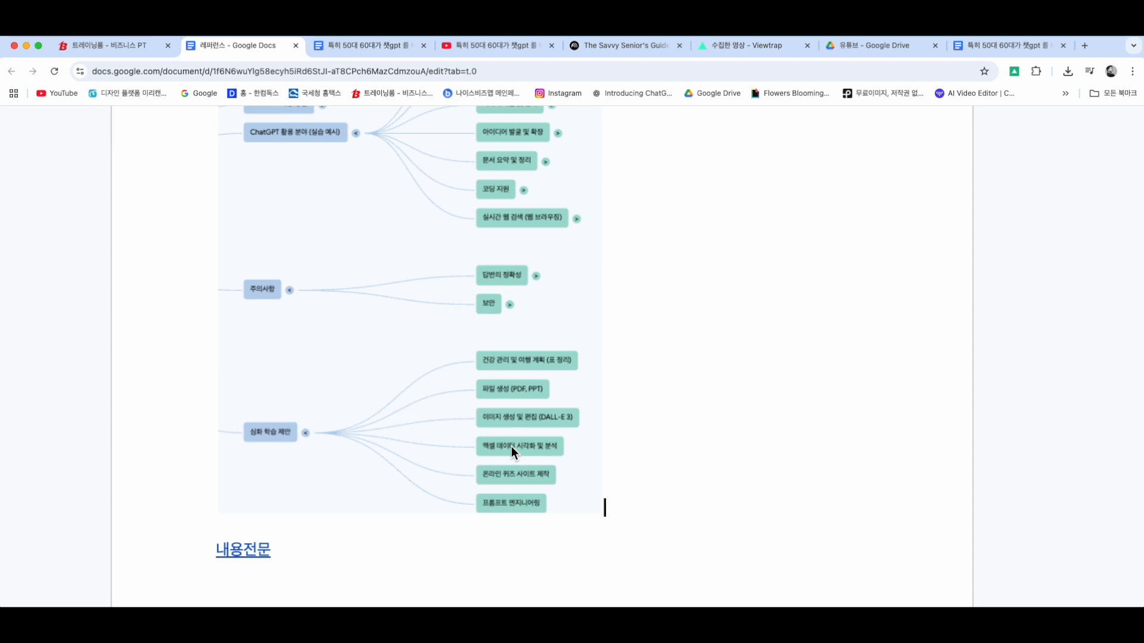
{"action": "scroll", "coordinate": [530, 345], "scroll_direction": "down", "scroll_amount": 1}
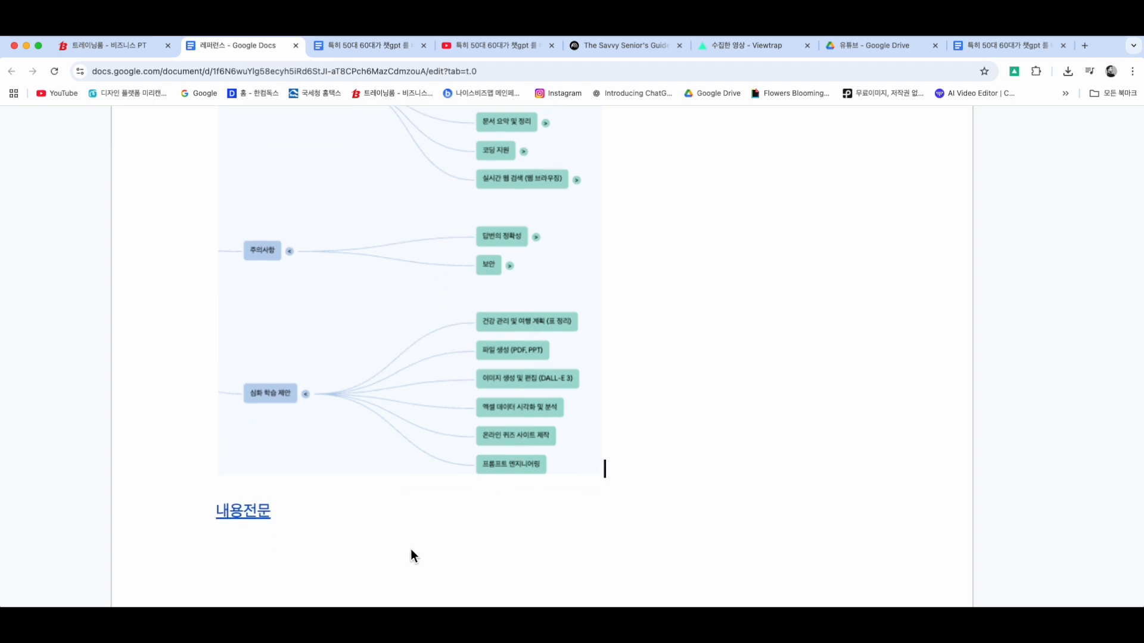
{"action": "scroll", "coordinate": [409, 549], "scroll_direction": "down", "scroll_amount": 5}
{"action": "left_click", "coordinate": [402, 463]}
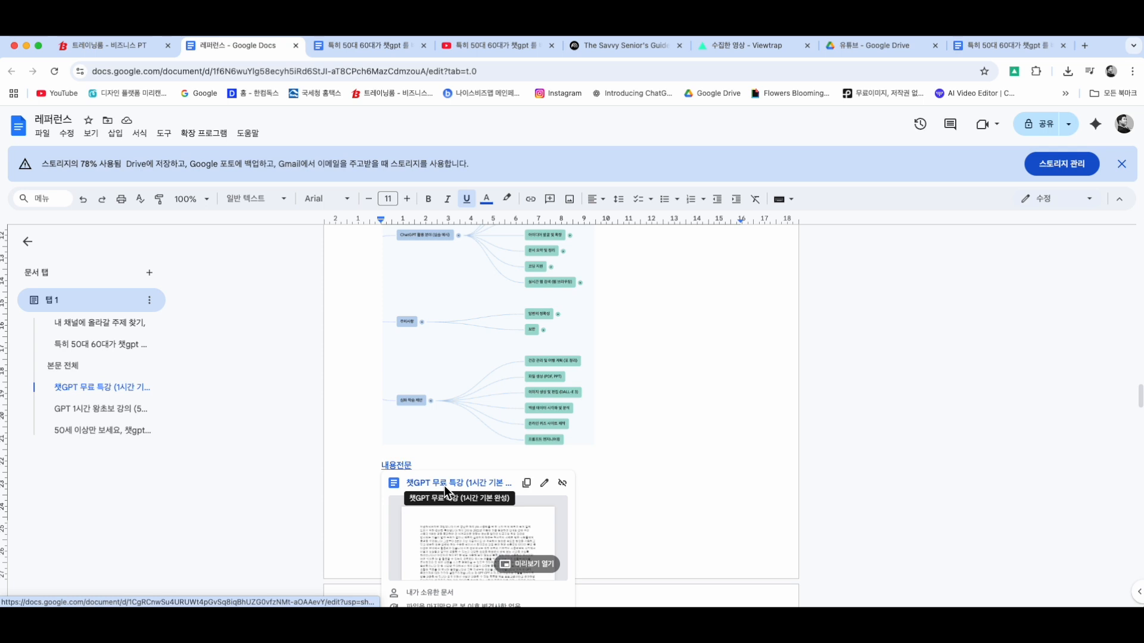
Look back over the "챗GPT 무료 특강" entry and move on to the "GPT 1시간 왕초보 강의" entry
{"action": "scroll", "coordinate": [623, 462], "scroll_direction": "up", "scroll_amount": 5}
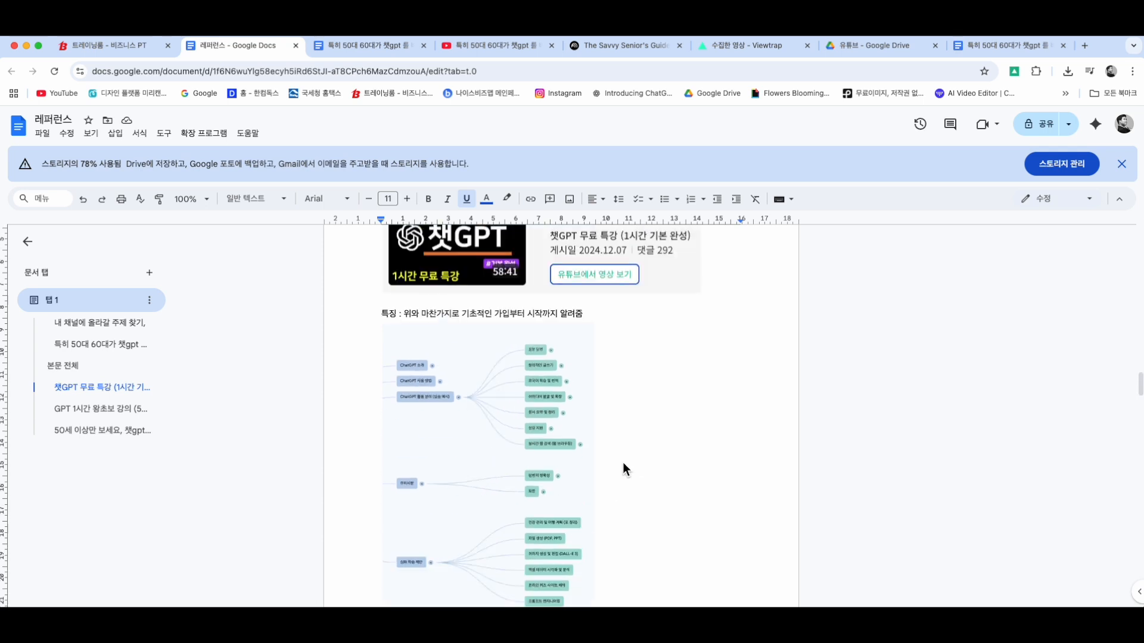
{"action": "scroll", "coordinate": [623, 462], "scroll_direction": "up", "scroll_amount": 4}
{"action": "left_click", "coordinate": [580, 373]}
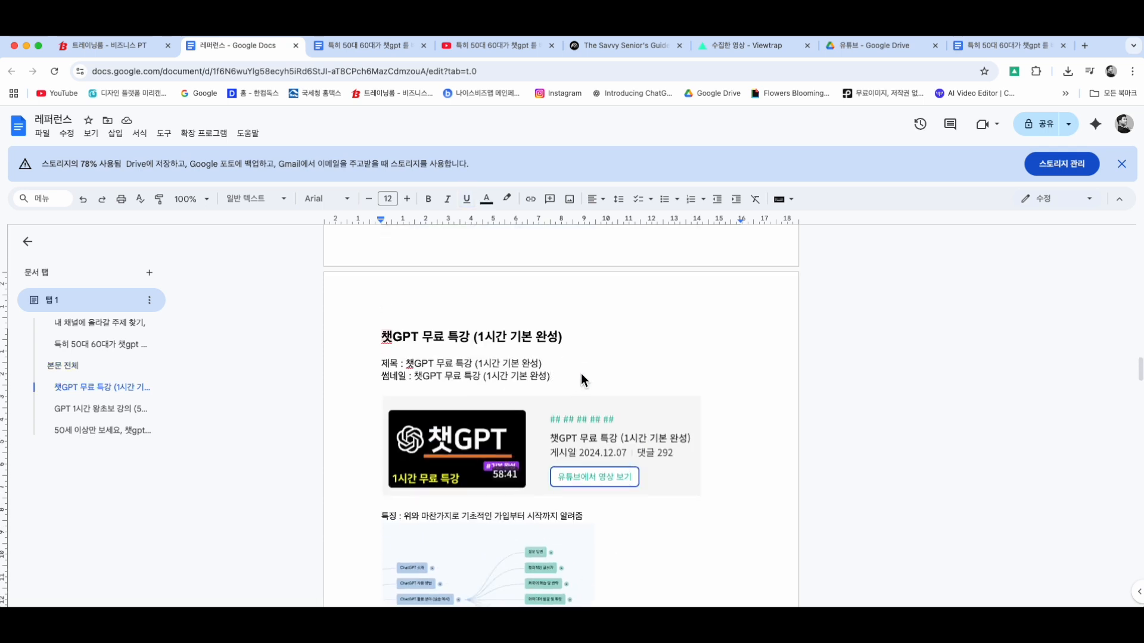
{"action": "scroll", "coordinate": [663, 562], "scroll_direction": "down", "scroll_amount": 5}
{"action": "scroll", "coordinate": [666, 563], "scroll_direction": "down", "scroll_amount": 7}
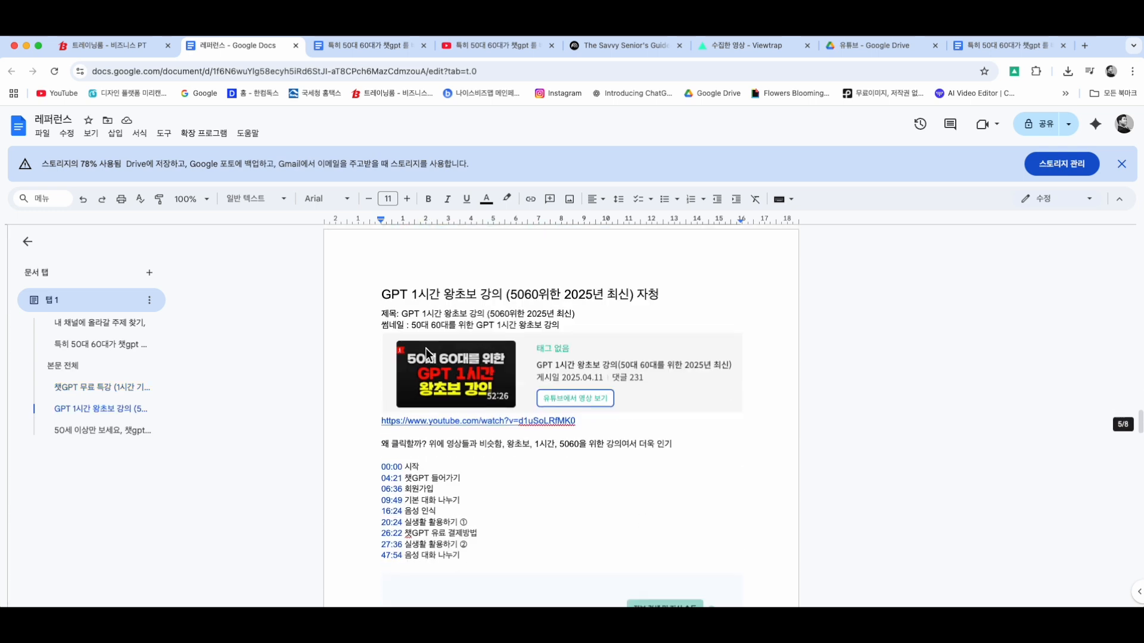
Remove the creator's name from the end of the "GPT 1시간 왕초보 강의 (5060위한 2025년 최신)" heading and keep the 제목 line on its own line
{"action": "left_click_drag", "start_coordinate": [379, 294], "coordinate": [557, 337]}
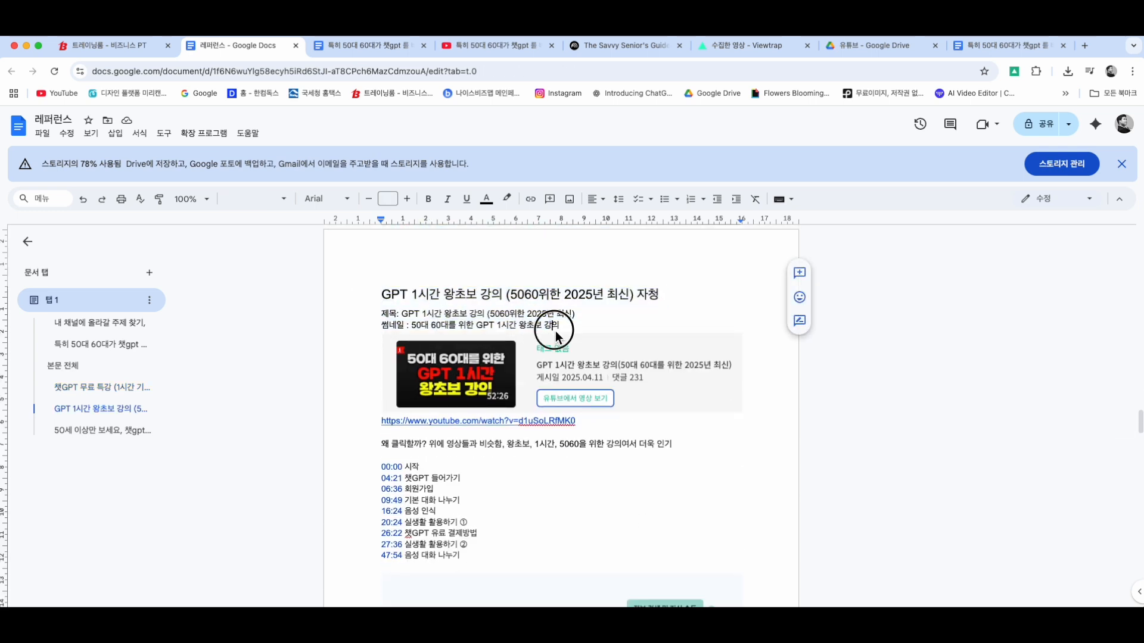
{"action": "left_click_drag", "start_coordinate": [365, 295], "coordinate": [590, 302]}
{"action": "left_click", "coordinate": [532, 298]}
{"action": "left_click", "coordinate": [609, 296]}
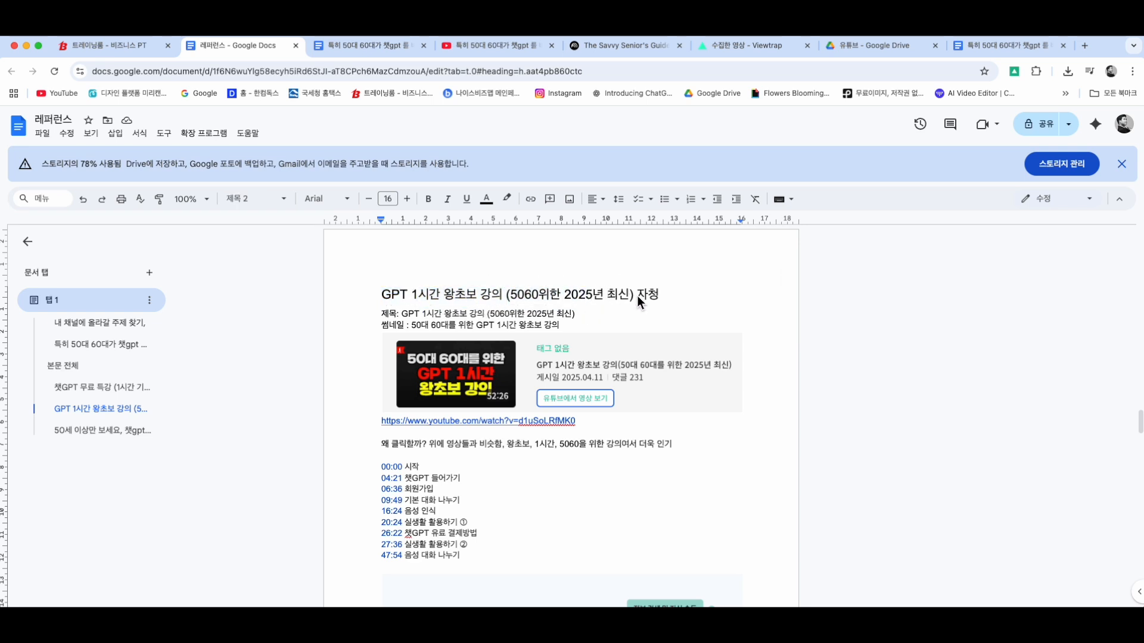
{"action": "double_click", "coordinate": [637, 295]}
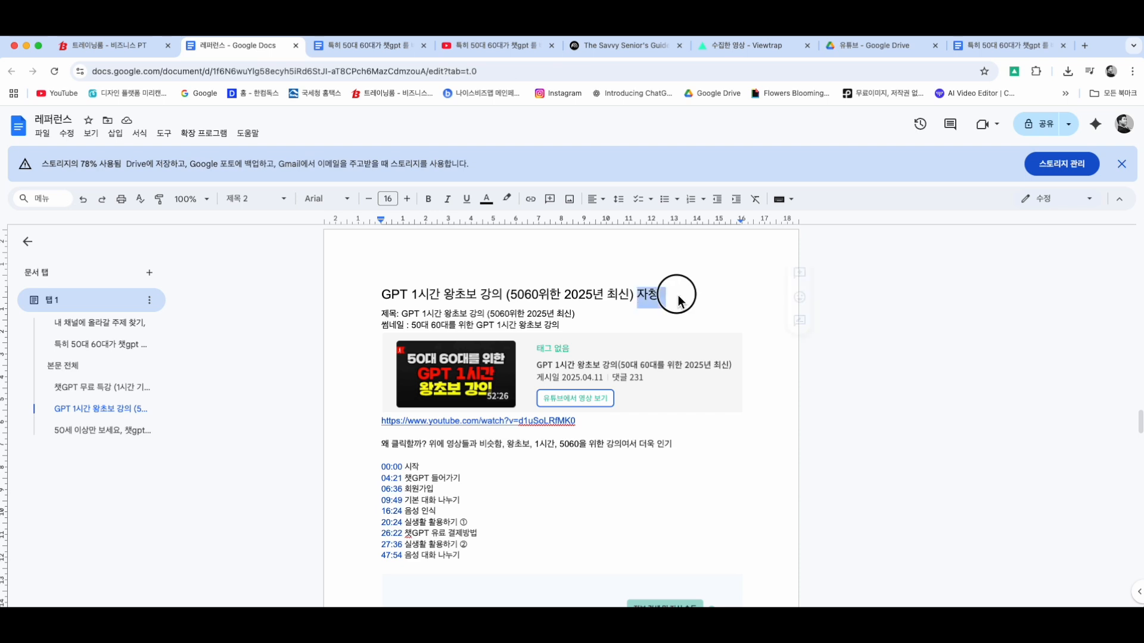
{"action": "key", "text": "Delete"}
{"action": "key", "text": "Delete"}
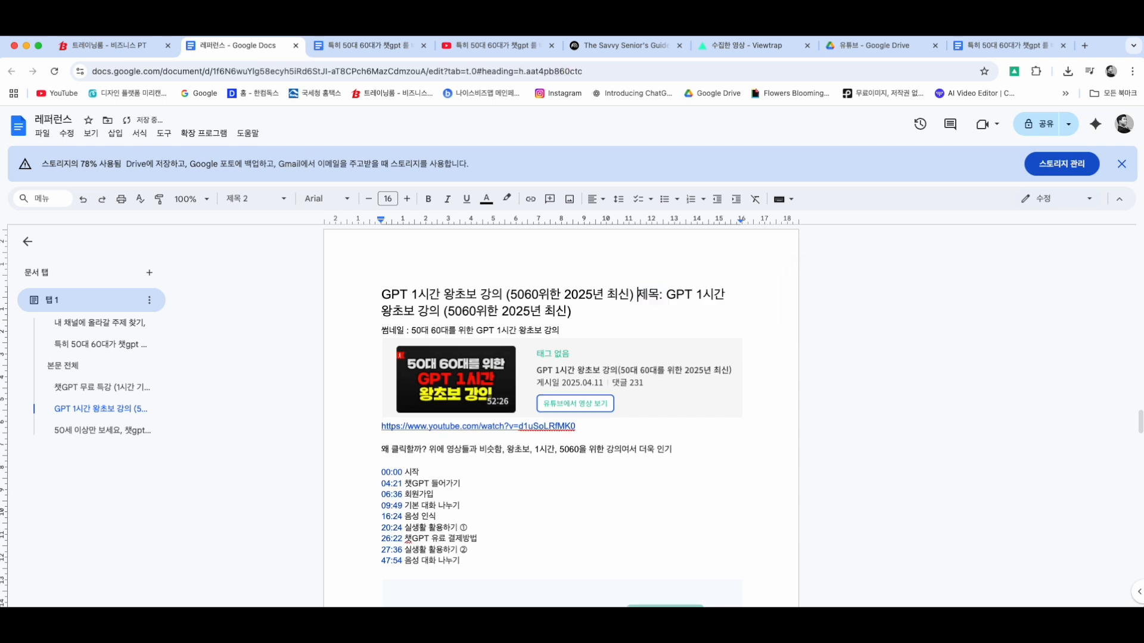
{"action": "key", "text": "Return"}
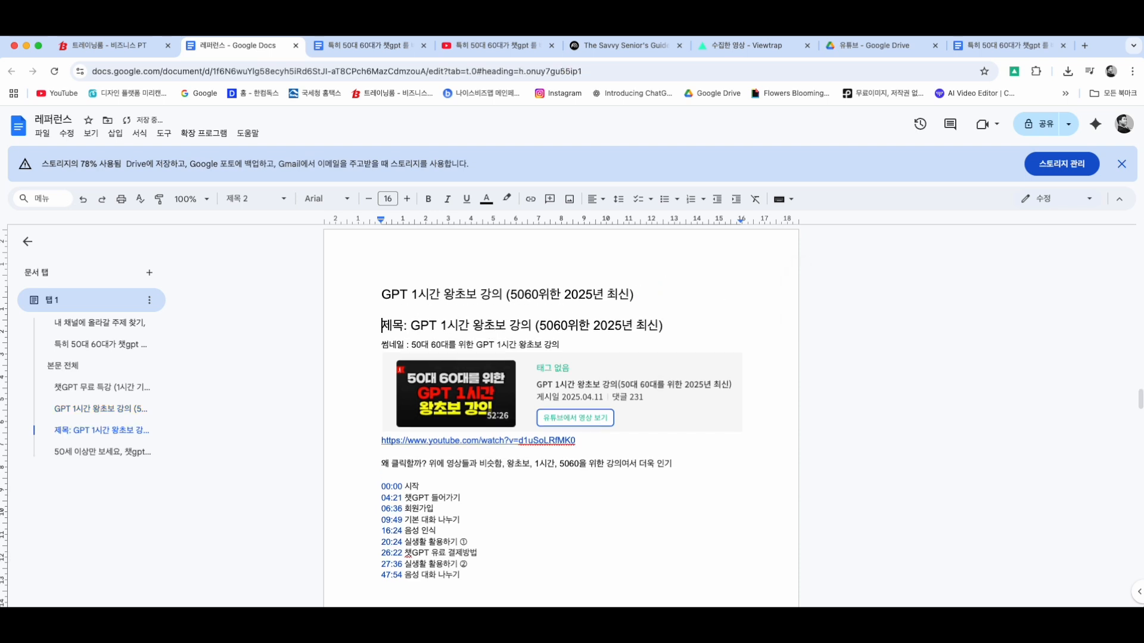
Examine the thumbnail line and image of the "GPT 1시간 왕초보 강의" entry and compare them with the entries above it
{"action": "scroll", "coordinate": [541, 324], "scroll_direction": "down", "scroll_amount": 1}
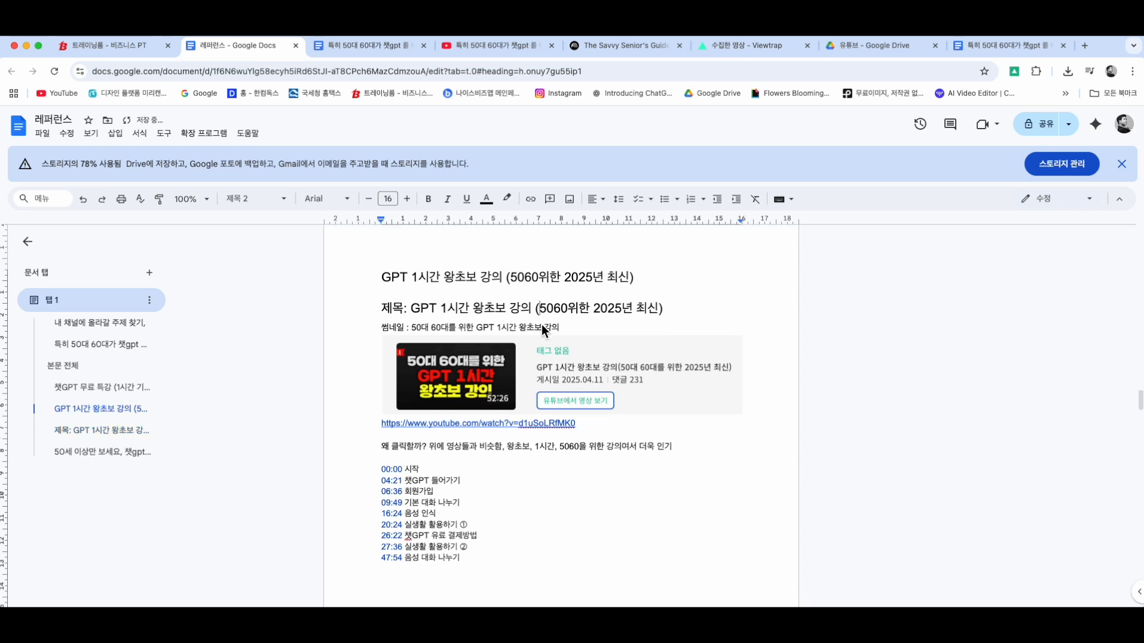
{"action": "left_click_drag", "start_coordinate": [404, 327], "coordinate": [536, 327]}
{"action": "left_click", "coordinate": [424, 350]}
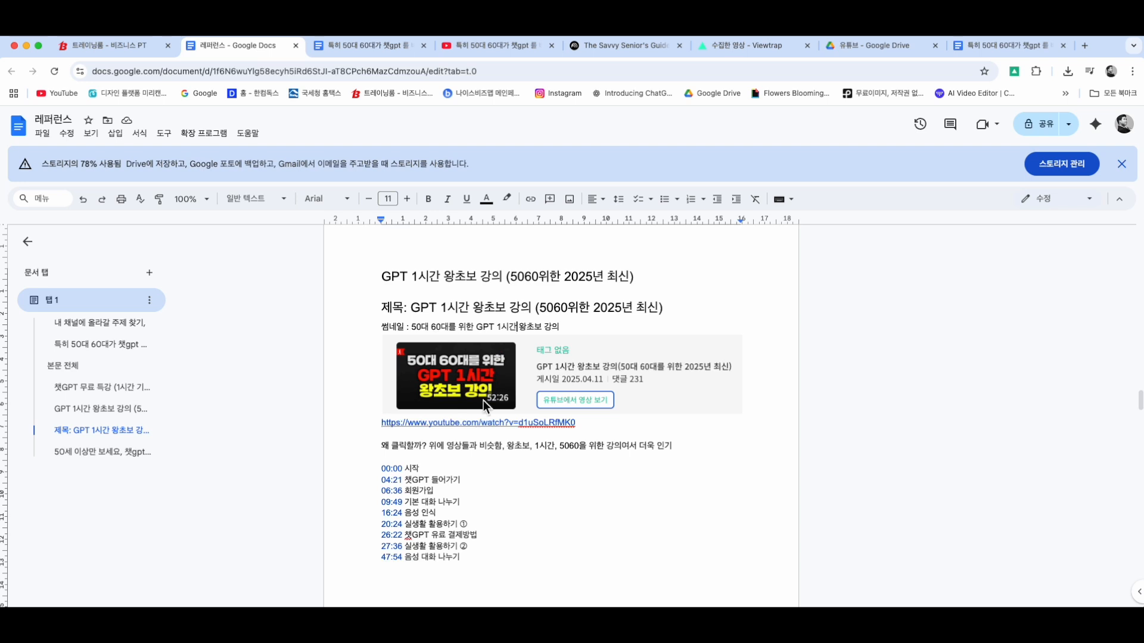
{"action": "scroll", "coordinate": [507, 403], "scroll_direction": "up", "scroll_amount": 15}
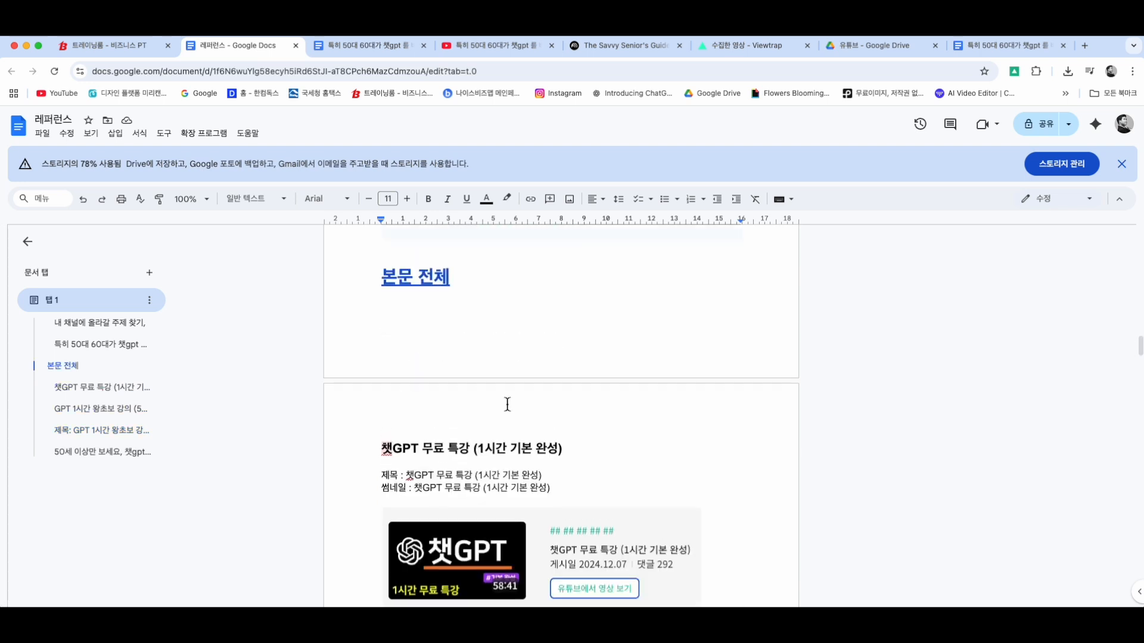
{"action": "scroll", "coordinate": [494, 476], "scroll_direction": "down", "scroll_amount": 1}
{"action": "scroll", "coordinate": [484, 532], "scroll_direction": "up", "scroll_amount": 10}
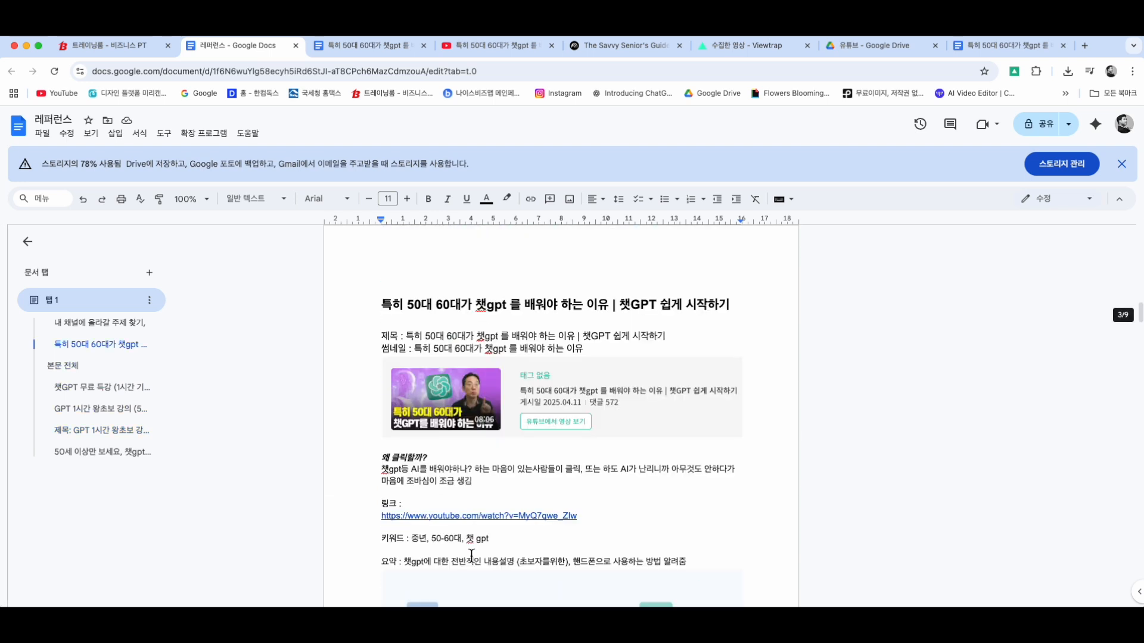
{"action": "scroll", "coordinate": [440, 392], "scroll_direction": "down", "scroll_amount": 15}
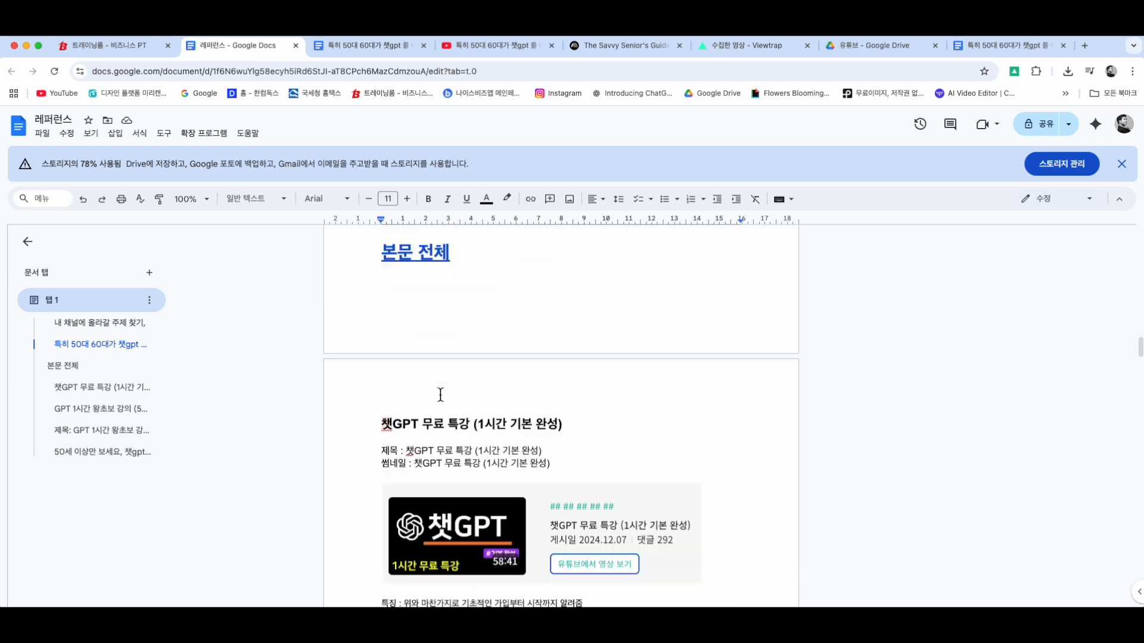
{"action": "scroll", "coordinate": [442, 396], "scroll_direction": "down", "scroll_amount": 15}
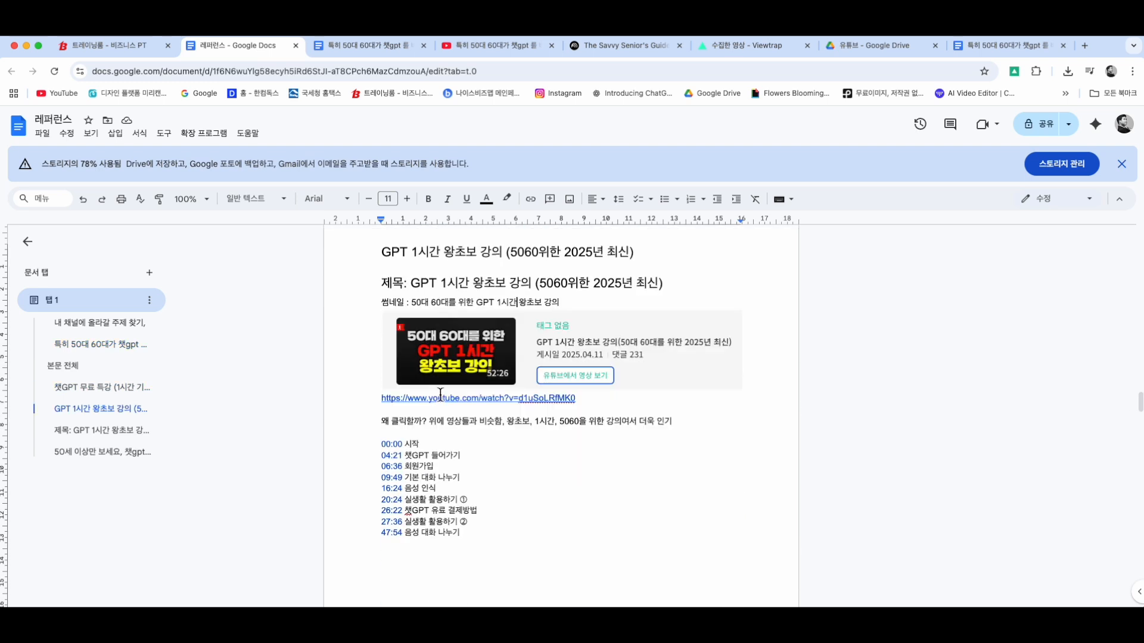
Read the timestamp list of the "GPT 1시간 왕초보 강의" entry and compare it with the mind map of the "챗GPT 무료 특강" entry
{"action": "left_click_drag", "start_coordinate": [469, 448], "coordinate": [476, 362]}
{"action": "left_click", "coordinate": [450, 374]}
{"action": "left_click", "coordinate": [487, 359]}
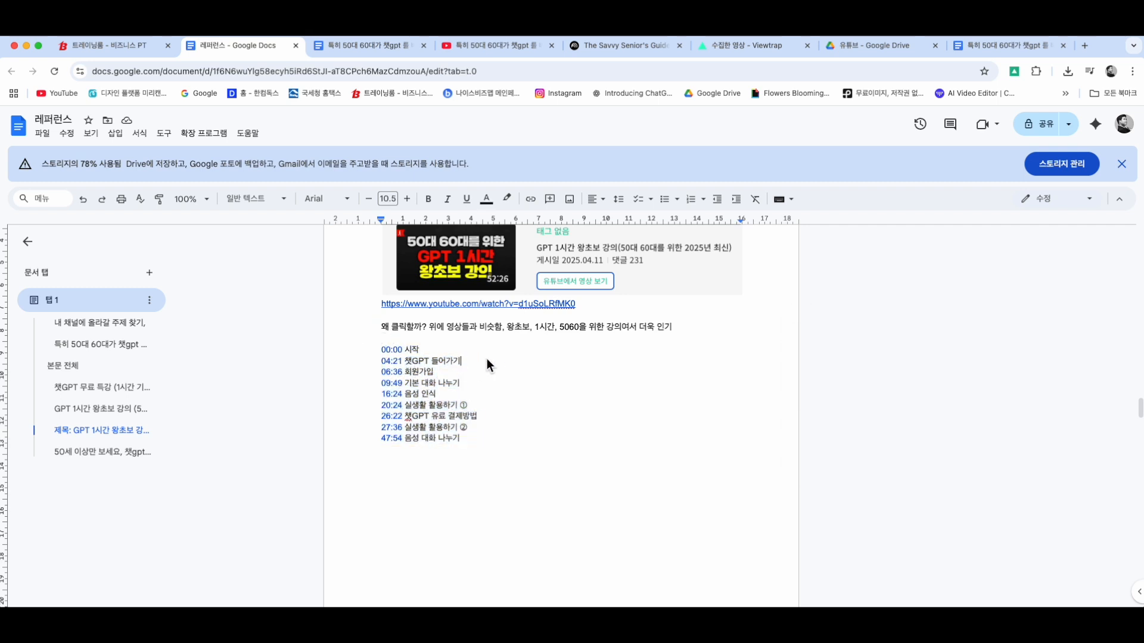
{"action": "scroll", "coordinate": [487, 358], "scroll_direction": "up", "scroll_amount": 10}
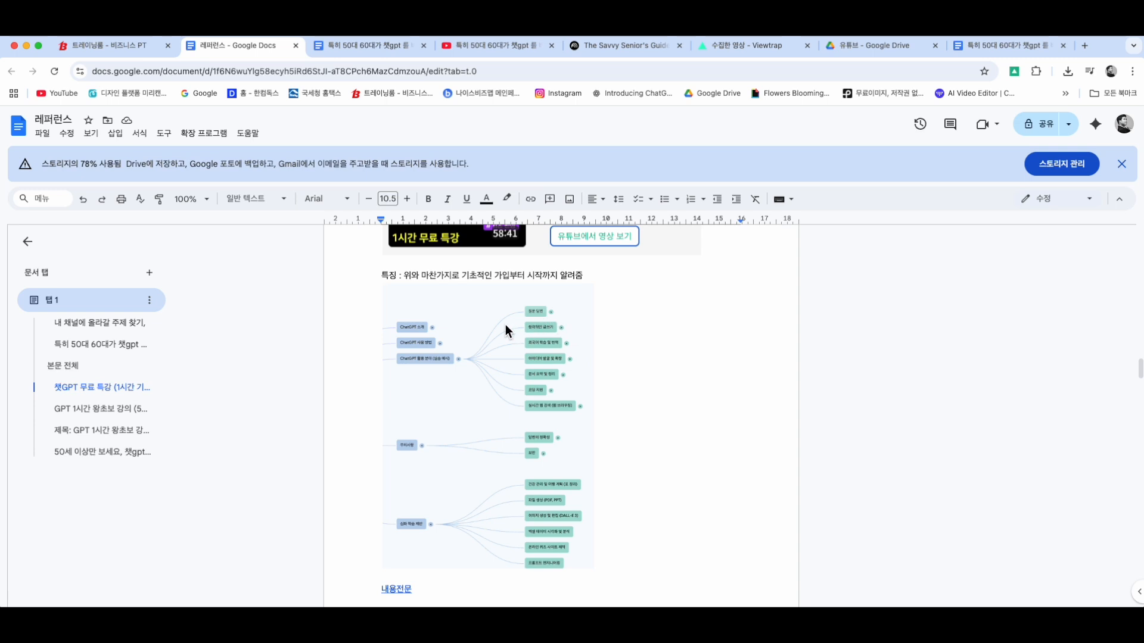
{"action": "scroll", "coordinate": [570, 479], "scroll_direction": "down", "scroll_amount": 10}
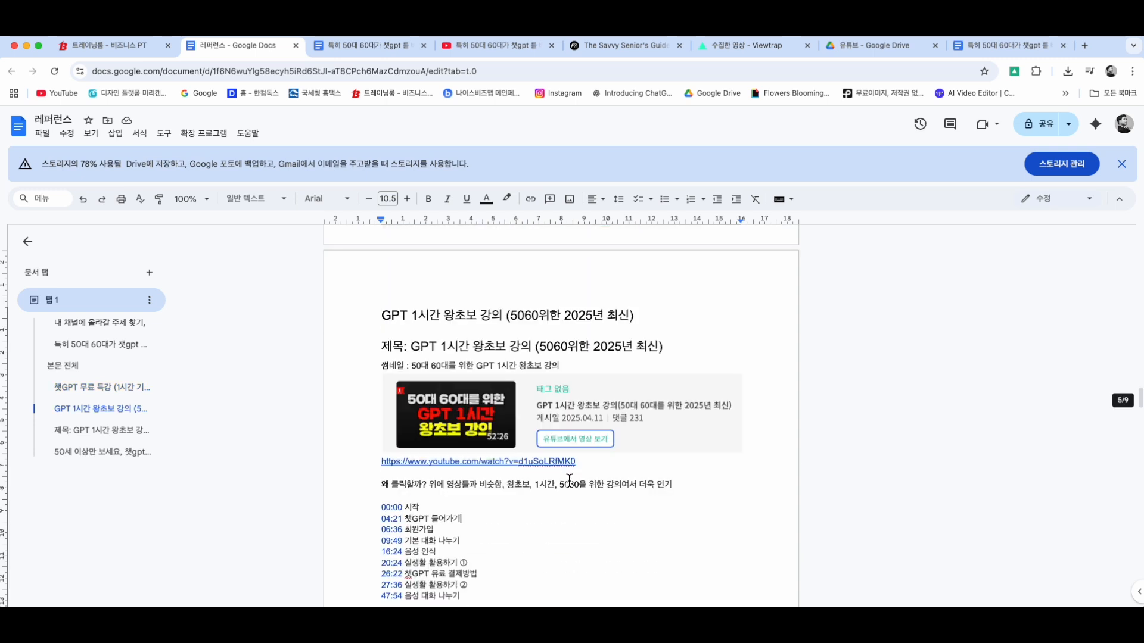
Shrink the mind map image in the "GPT 1시간 왕초보 강의" entry to about 12 cm wide, keeping its proportions
{"action": "scroll", "coordinate": [569, 481], "scroll_direction": "down", "scroll_amount": 10}
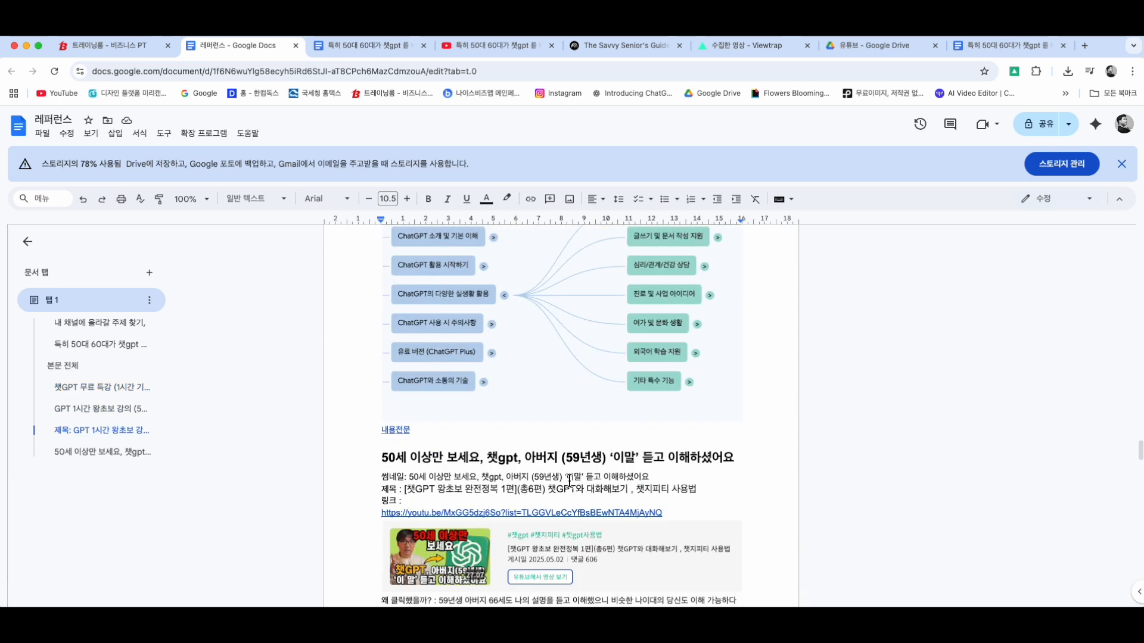
{"action": "left_click", "coordinate": [571, 483]}
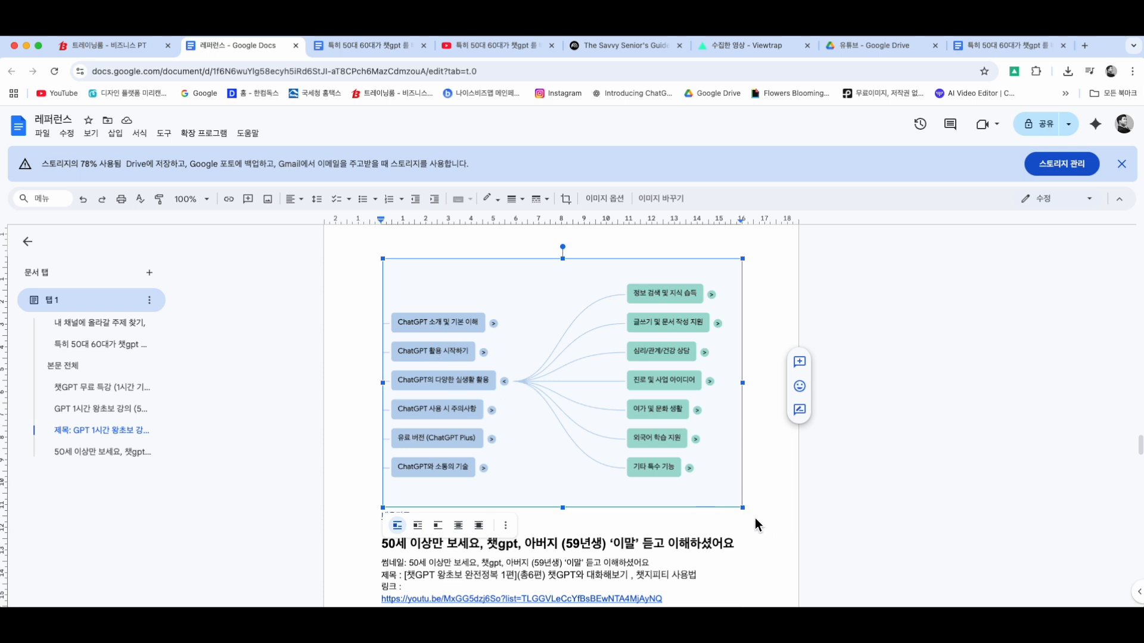
{"action": "left_click_drag", "start_coordinate": [743, 507], "coordinate": [682, 484]}
{"action": "scroll", "coordinate": [623, 453], "scroll_direction": "down", "scroll_amount": 5}
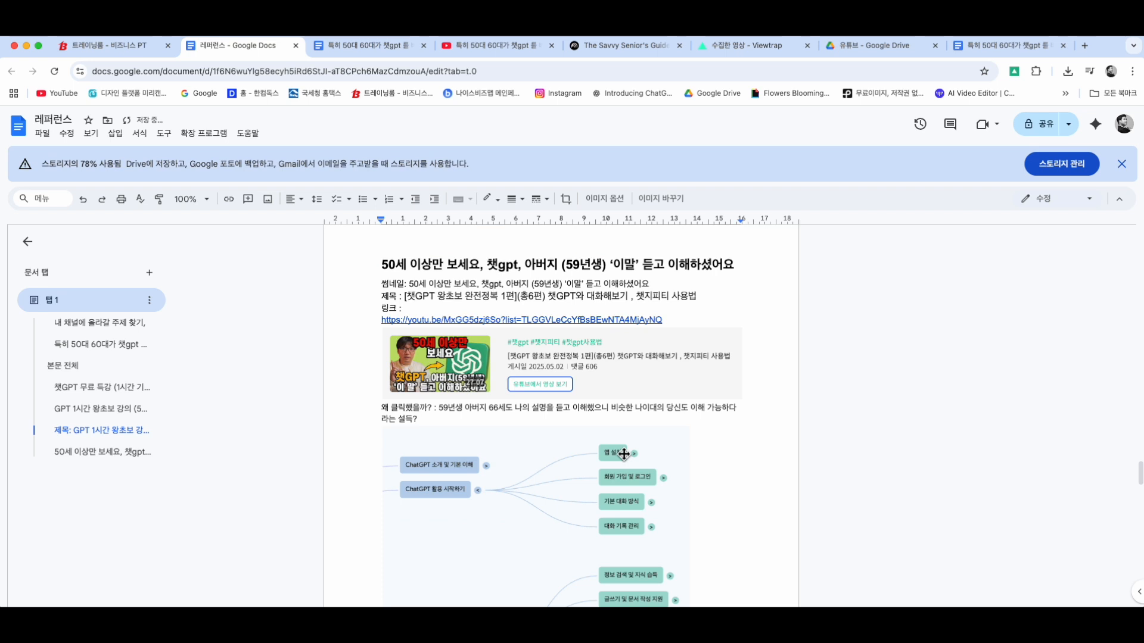
{"action": "scroll", "coordinate": [623, 454], "scroll_direction": "down", "scroll_amount": 3}
{"action": "left_click", "coordinate": [622, 453]}
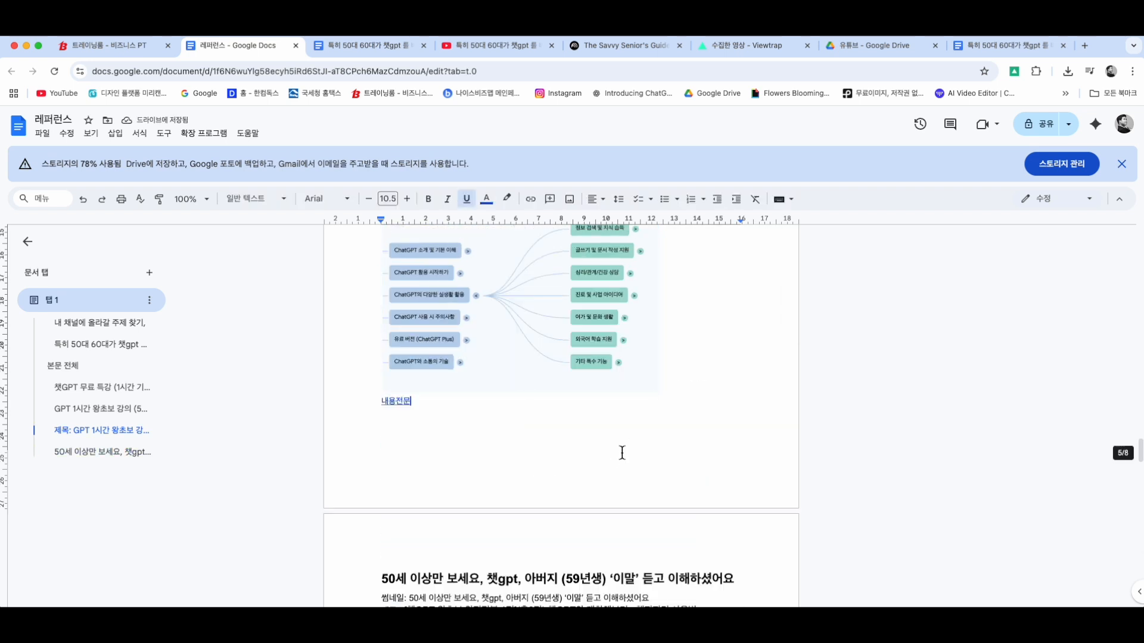
Examine the heading of the "50세 이상만 보세요" entry together with the 썸네일 and 제목 lines below it
{"action": "scroll", "coordinate": [399, 405], "scroll_direction": "down", "scroll_amount": 5}
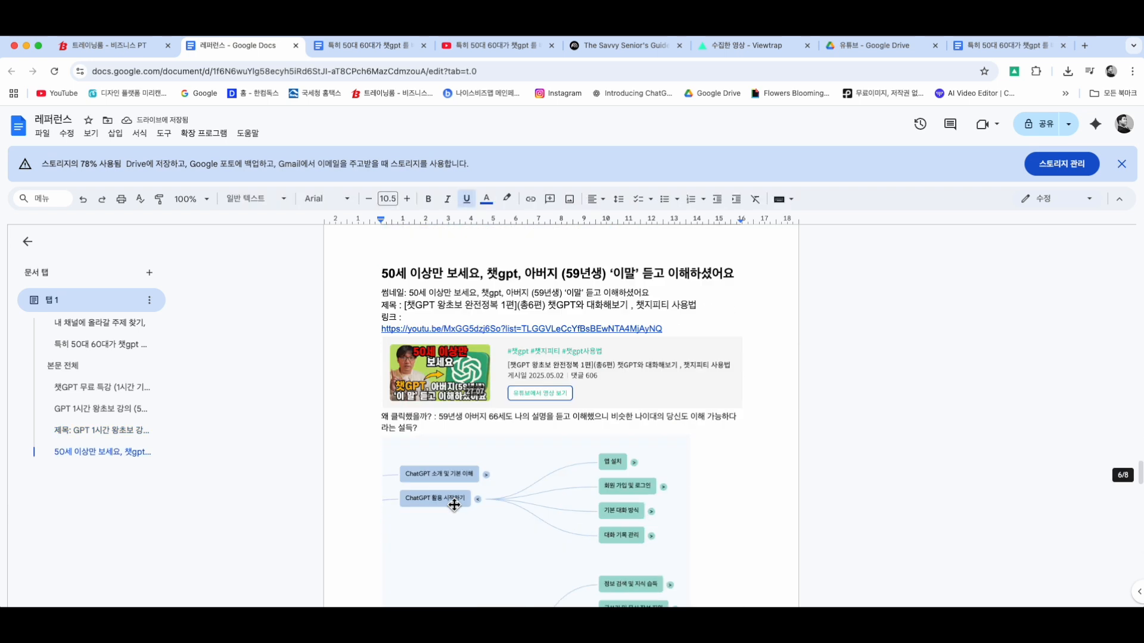
{"action": "left_click_drag", "start_coordinate": [381, 273], "coordinate": [556, 317]}
{"action": "left_click", "coordinate": [556, 317]}
{"action": "left_click_drag", "start_coordinate": [531, 275], "coordinate": [605, 315]}
{"action": "left_click", "coordinate": [605, 316]}
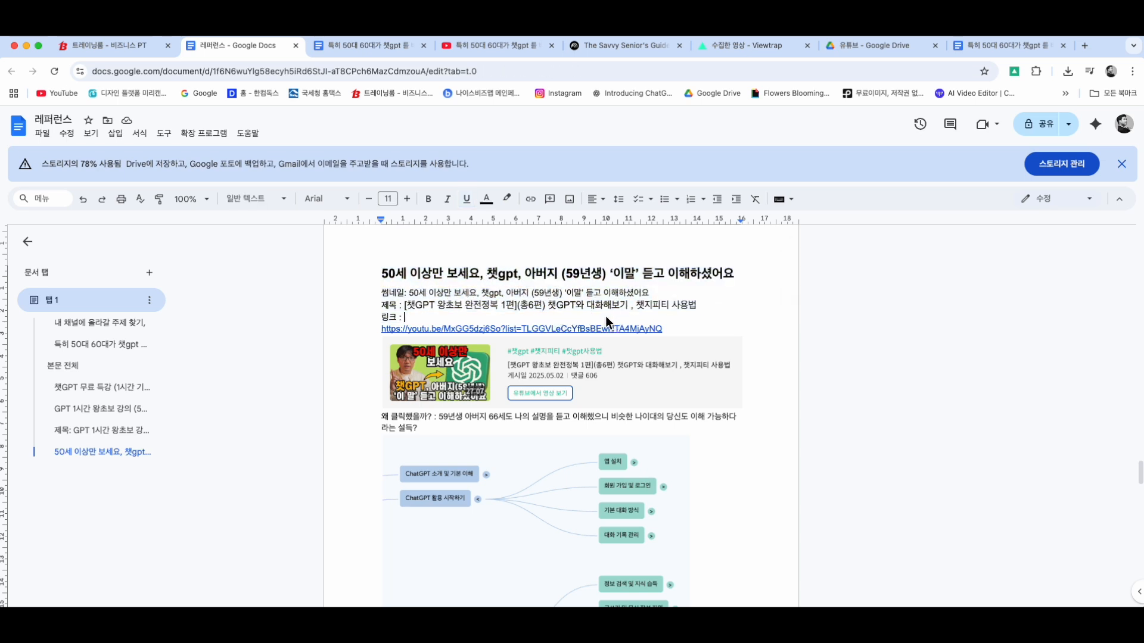
{"action": "scroll", "coordinate": [605, 315], "scroll_direction": "down", "scroll_amount": 1}
{"action": "left_click", "coordinate": [621, 270]}
{"action": "left_click_drag", "start_coordinate": [389, 256], "coordinate": [638, 247]}
{"action": "left_click", "coordinate": [642, 249]}
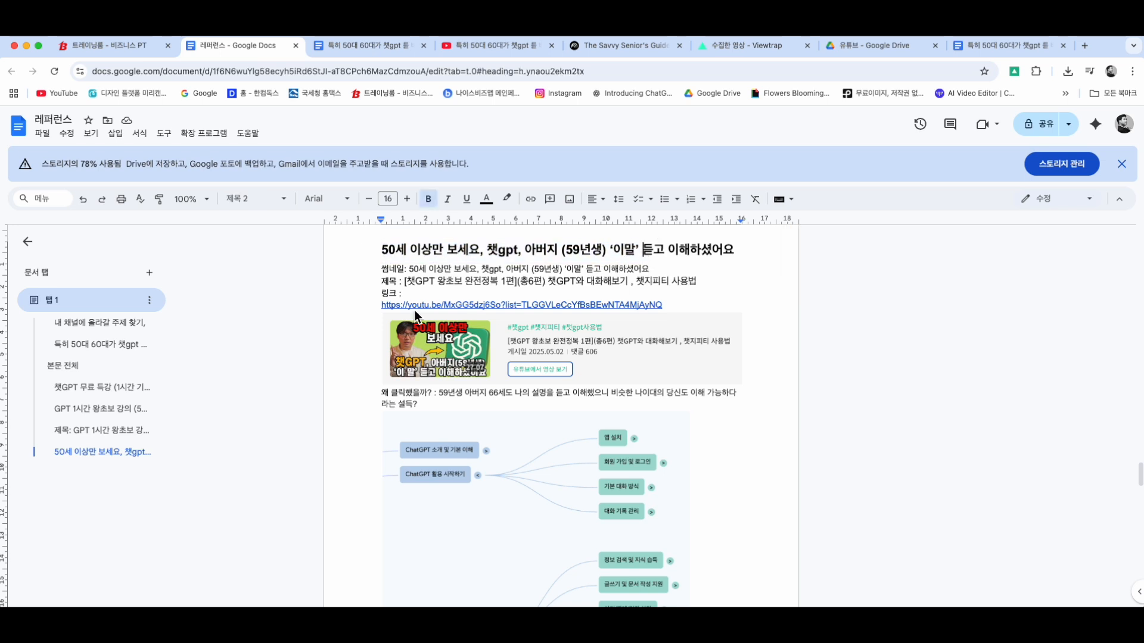
Read through the "50세 이상만 보세요" entry's 썸네일 wording, its 제목 line and the 왜 클릭했을까? explanation
{"action": "left_click_drag", "start_coordinate": [384, 249], "coordinate": [294, 268]}
{"action": "left_click", "coordinate": [488, 248]}
{"action": "left_click", "coordinate": [604, 248]}
{"action": "left_click", "coordinate": [707, 256]}
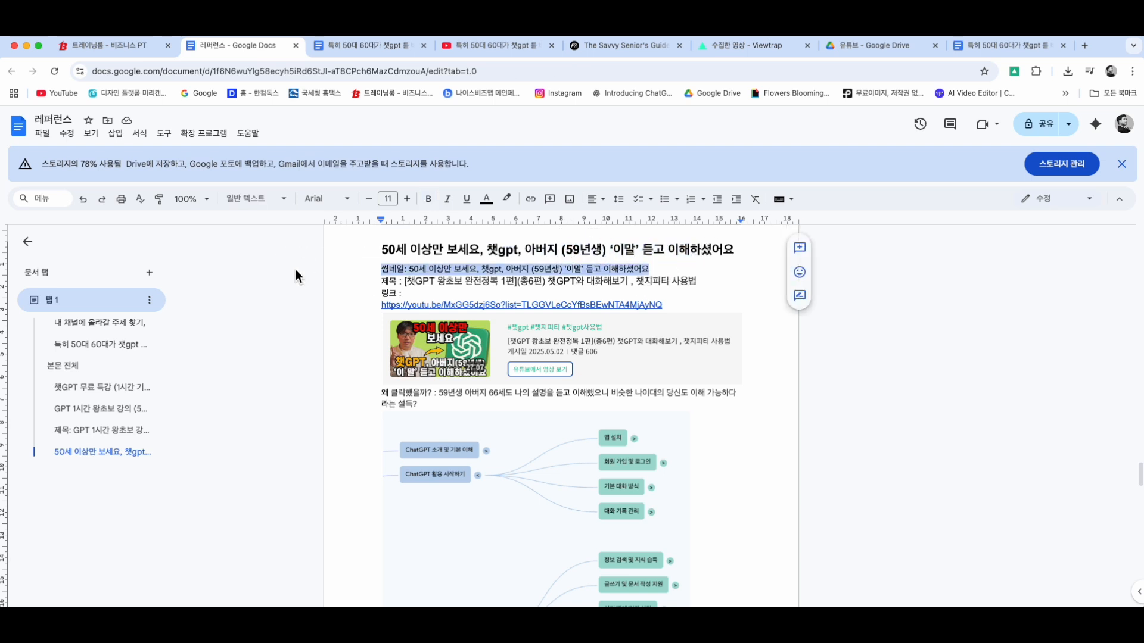
{"action": "left_click", "coordinate": [514, 293]}
{"action": "left_click_drag", "start_coordinate": [535, 273], "coordinate": [552, 272]}
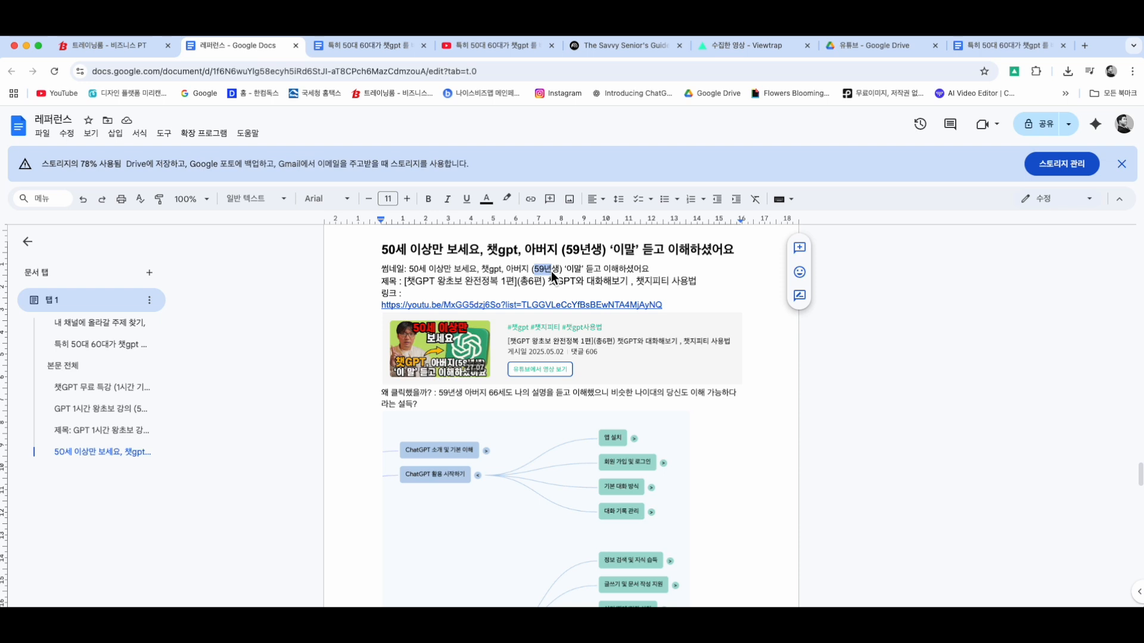
{"action": "left_click_drag", "start_coordinate": [598, 270], "coordinate": [498, 267]}
{"action": "left_click", "coordinate": [498, 266]}
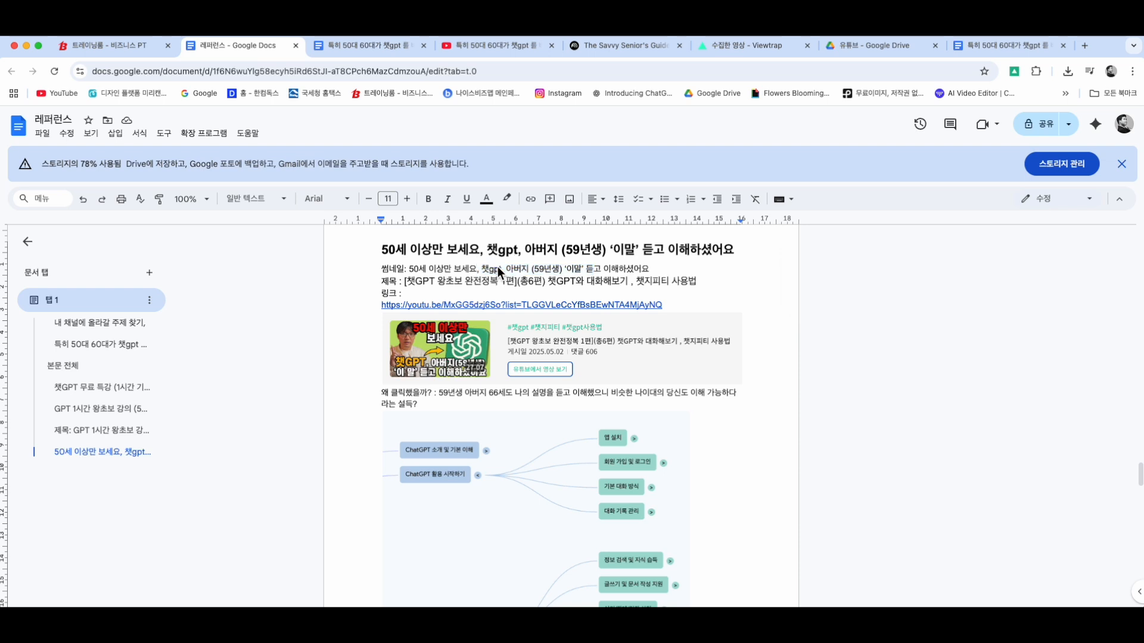
{"action": "left_click_drag", "start_coordinate": [416, 293], "coordinate": [385, 286]}
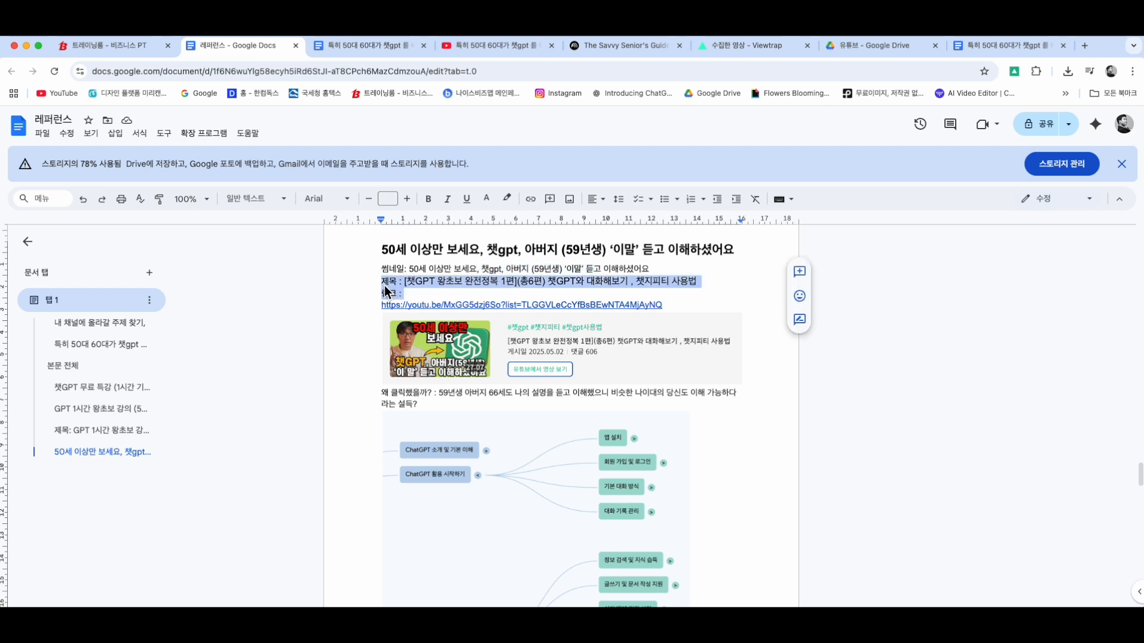
{"action": "left_click", "coordinate": [478, 395]}
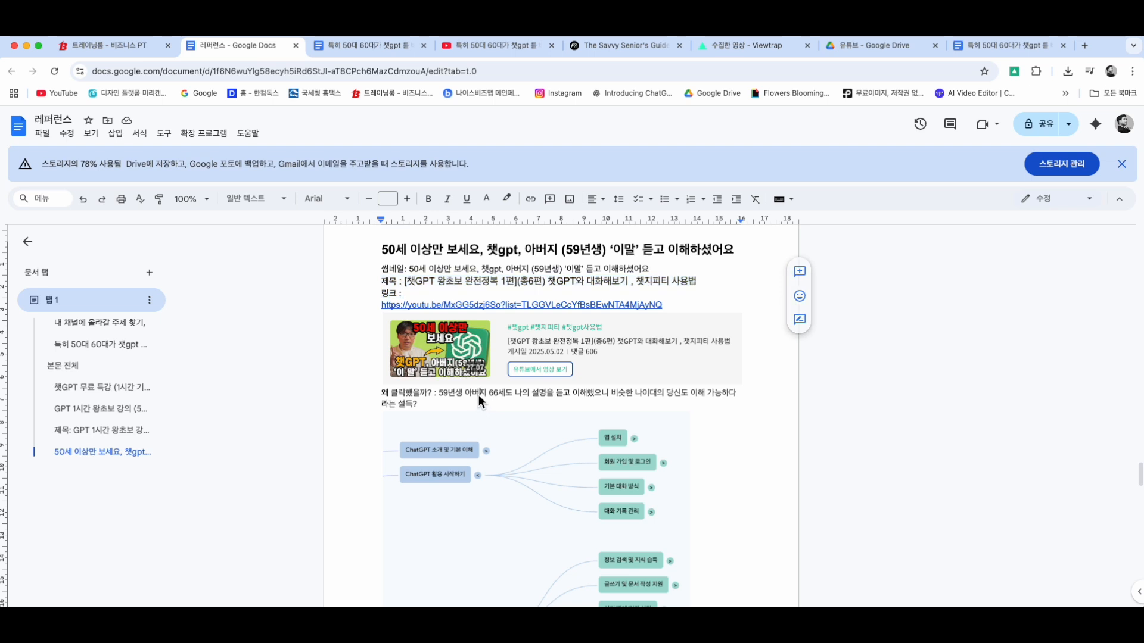
Review all branches of the mind map in the "50세 이상만 보세요" entry, down to the 내용전문 link
{"action": "scroll", "coordinate": [478, 395], "scroll_direction": "down", "scroll_amount": 3}
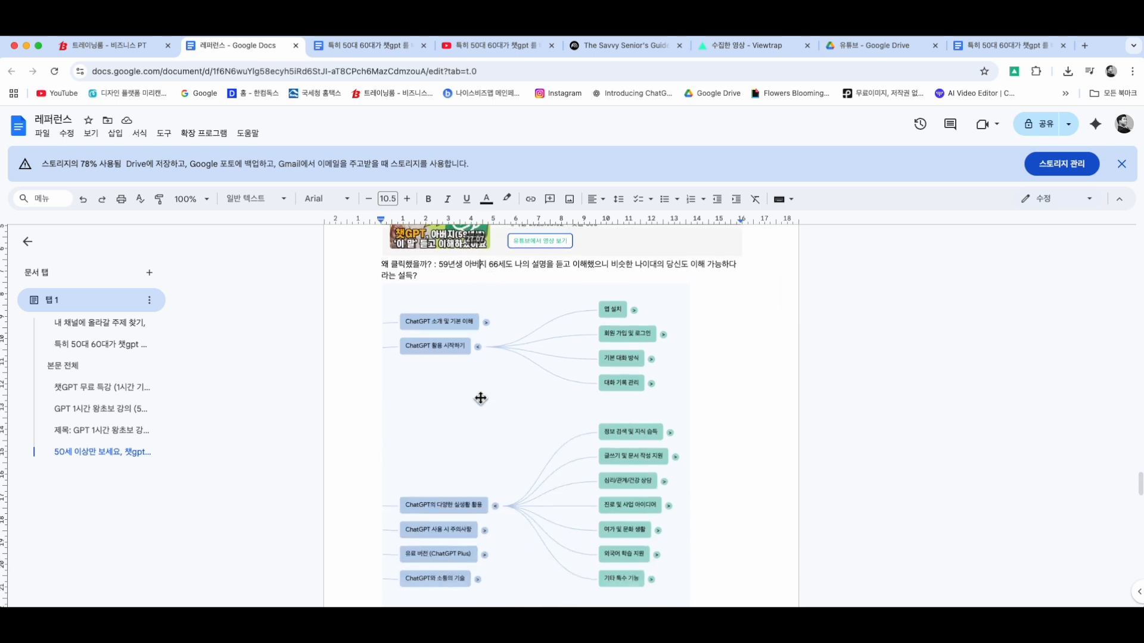
{"action": "scroll", "coordinate": [481, 398], "scroll_direction": "down", "scroll_amount": 2}
{"action": "scroll", "coordinate": [481, 399], "scroll_direction": "up", "scroll_amount": 2}
{"action": "scroll", "coordinate": [480, 398], "scroll_direction": "down", "scroll_amount": 3}
{"action": "scroll", "coordinate": [481, 399], "scroll_direction": "up", "scroll_amount": 2}
{"action": "scroll", "coordinate": [617, 436], "scroll_direction": "up", "scroll_amount": 2}
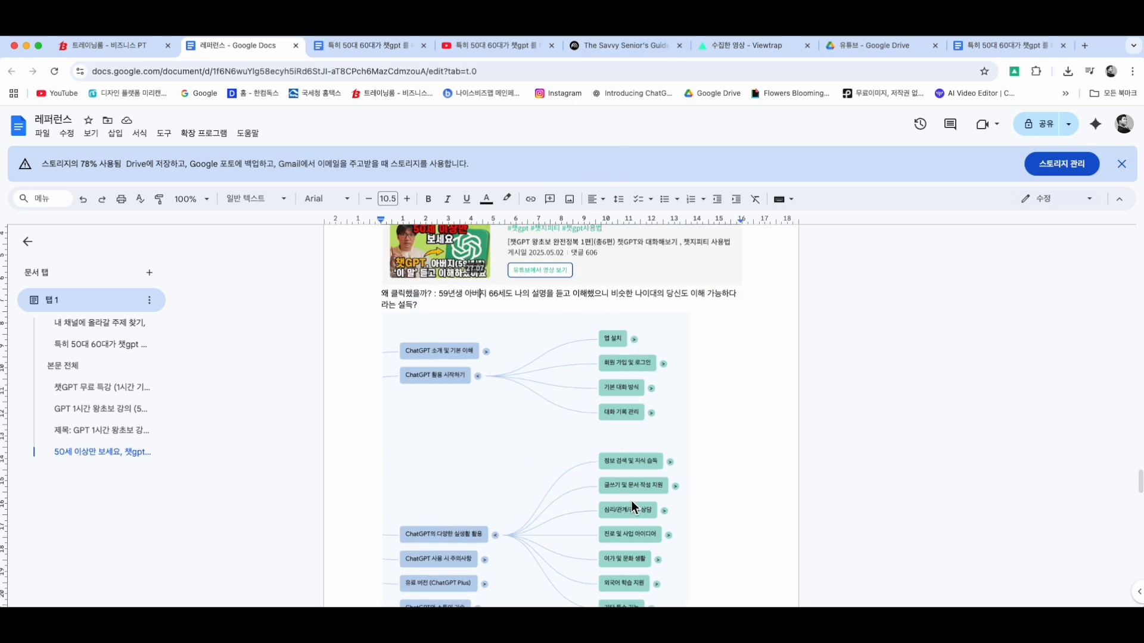
{"action": "scroll", "coordinate": [631, 505], "scroll_direction": "down", "scroll_amount": 3}
{"action": "scroll", "coordinate": [633, 504], "scroll_direction": "up", "scroll_amount": 1}
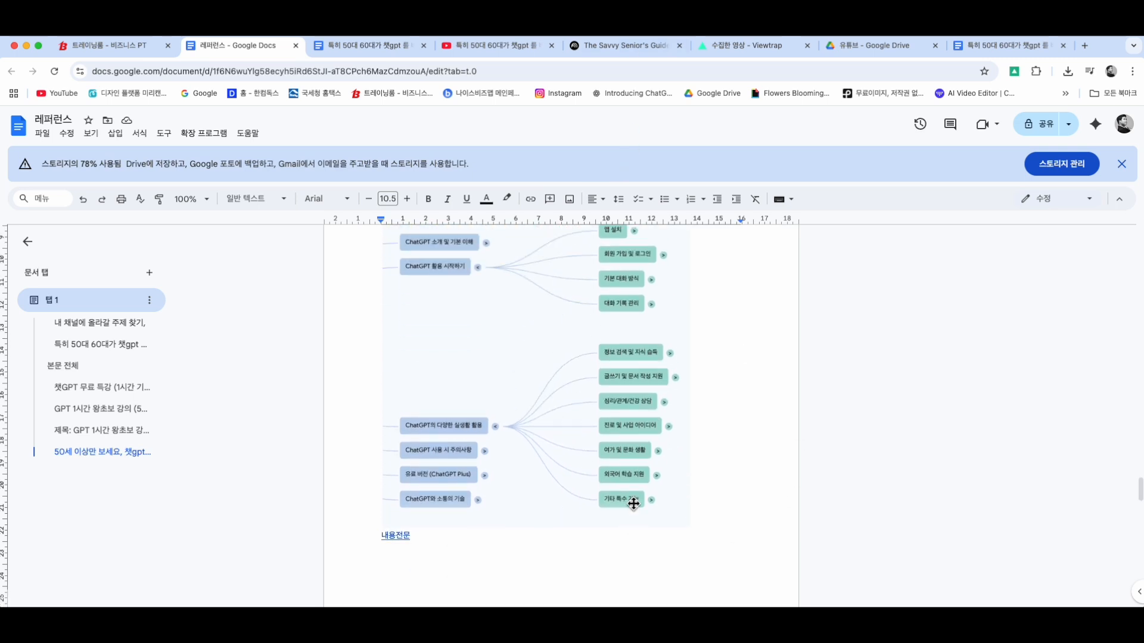
{"action": "scroll", "coordinate": [633, 504], "scroll_direction": "up", "scroll_amount": 1}
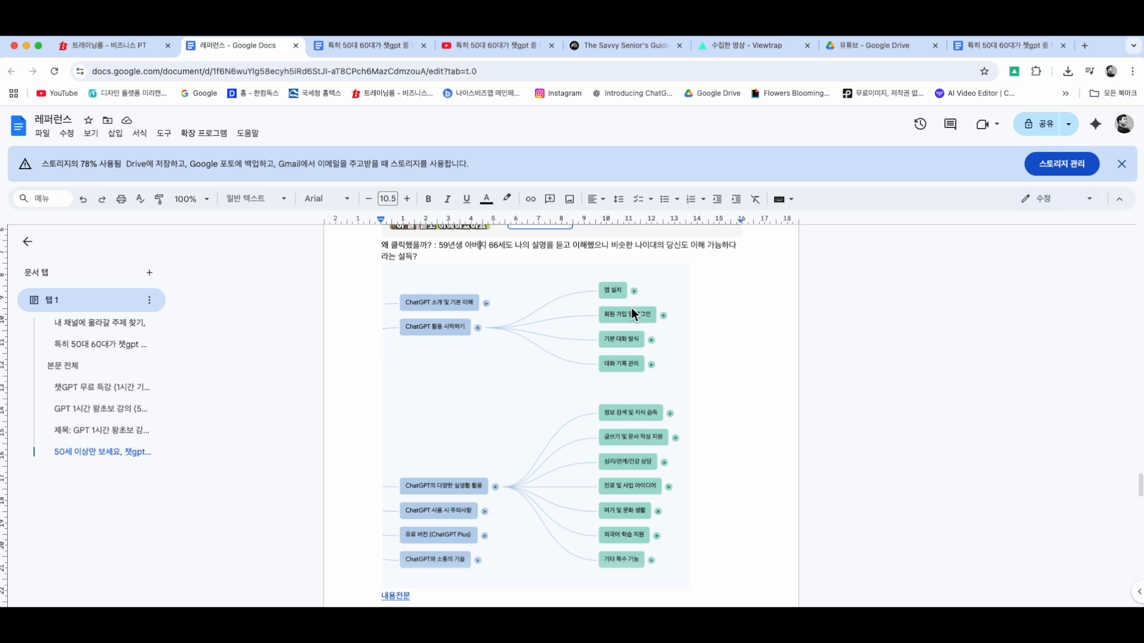
Compare the mind maps of all the collected video entries, going back to the "특히 50대 60대가 챗gpt" entry and returning to the last one
{"action": "scroll", "coordinate": [640, 448], "scroll_direction": "up", "scroll_amount": 15}
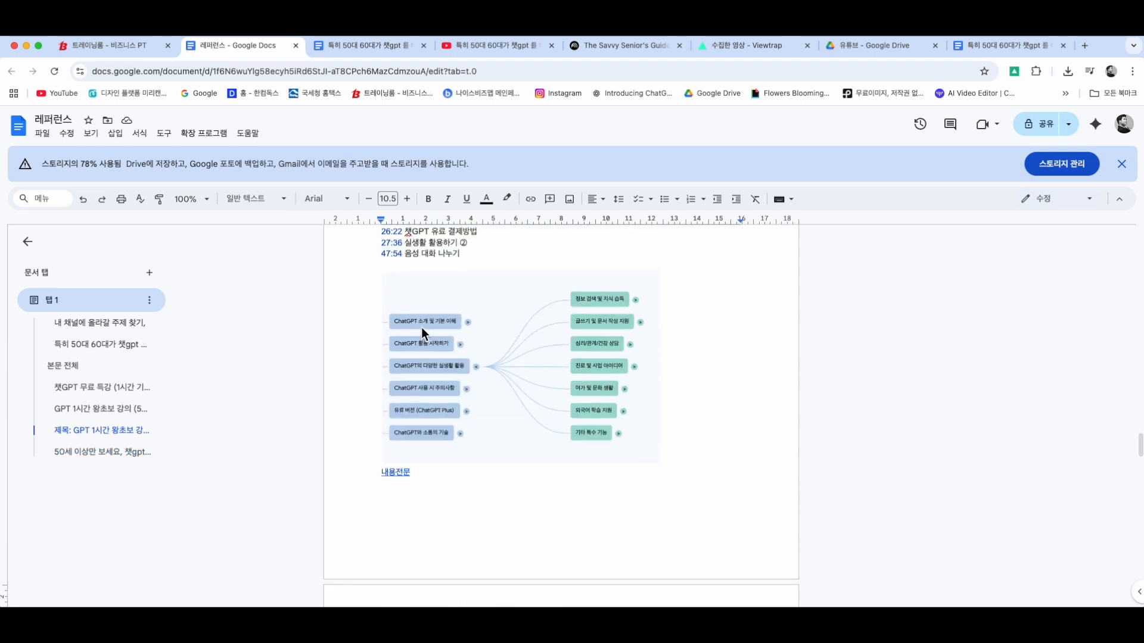
{"action": "scroll", "coordinate": [462, 326], "scroll_direction": "up", "scroll_amount": 15}
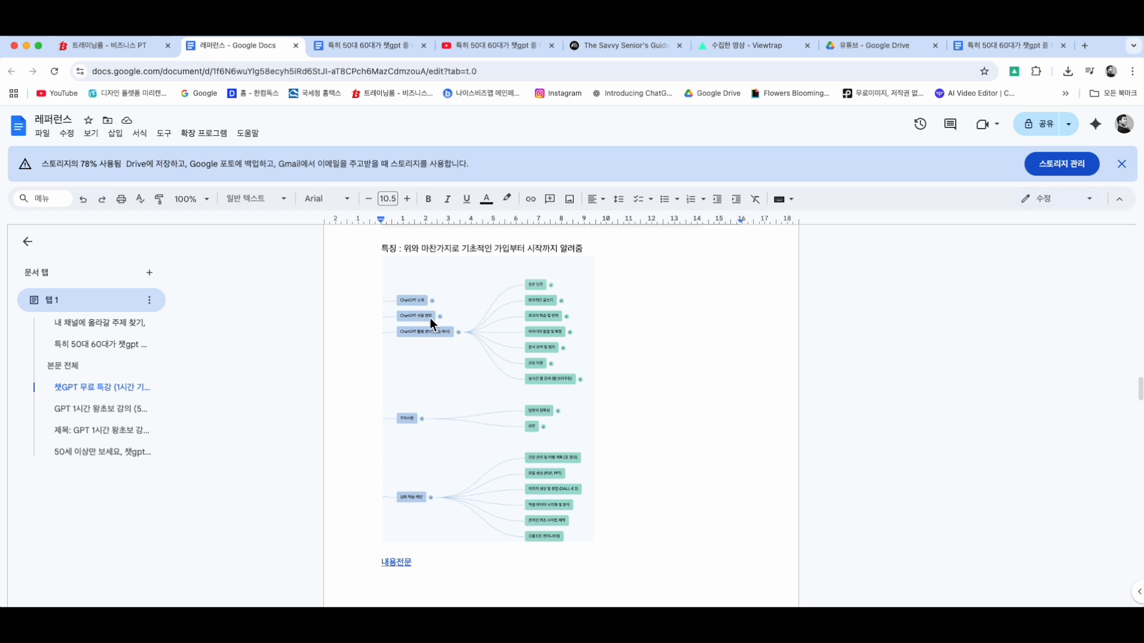
{"action": "scroll", "coordinate": [445, 317], "scroll_direction": "up", "scroll_amount": 10}
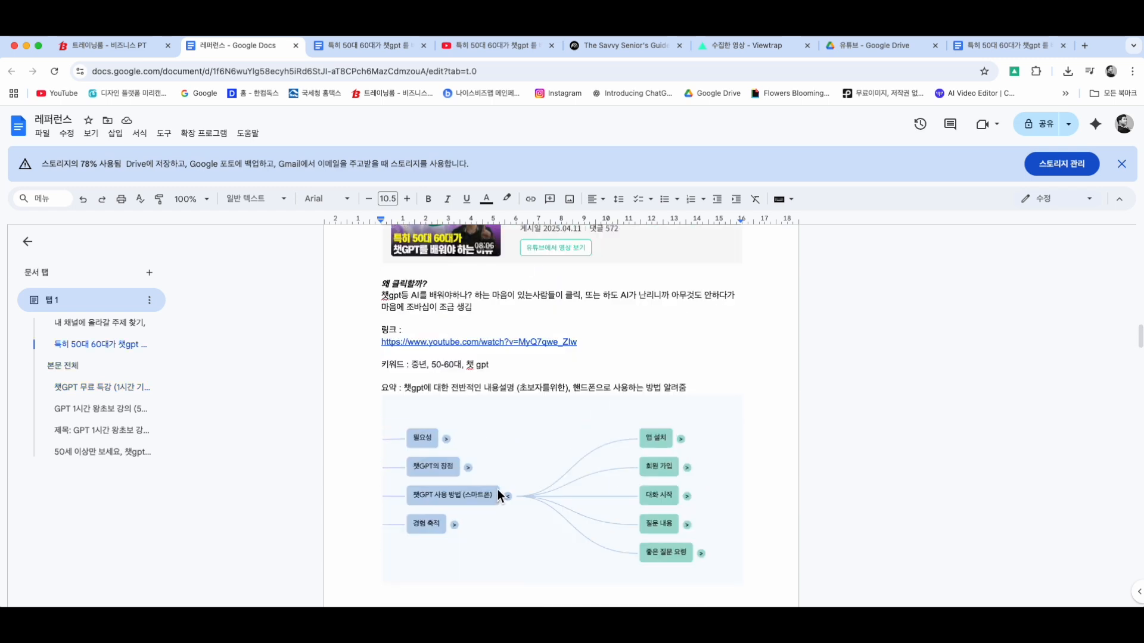
{"action": "scroll", "coordinate": [668, 531], "scroll_direction": "down", "scroll_amount": 15}
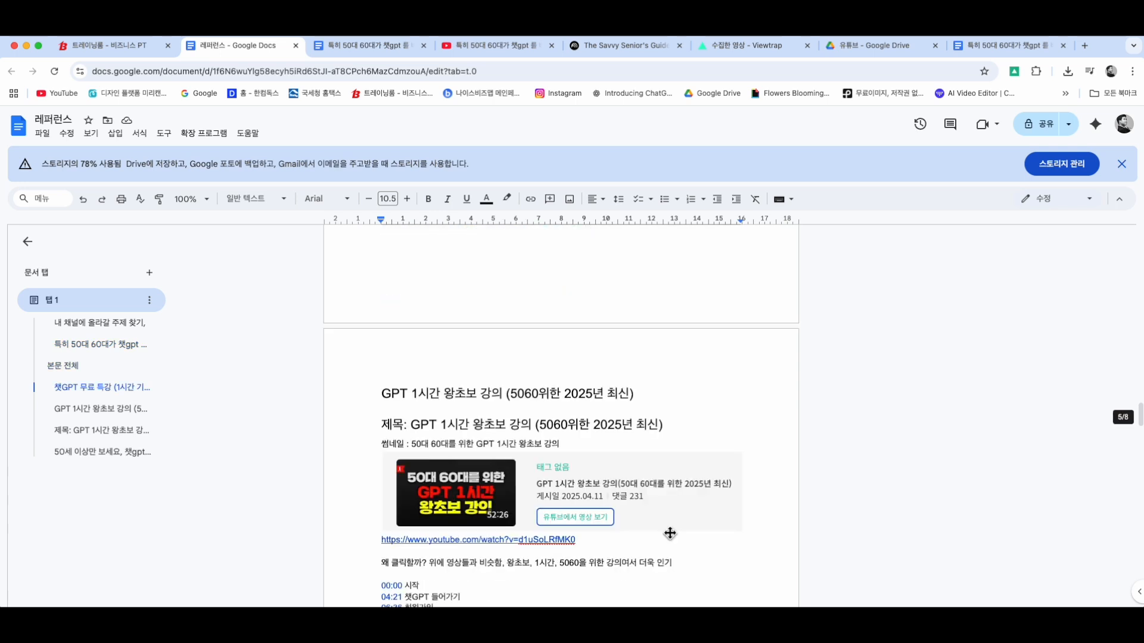
{"action": "scroll", "coordinate": [668, 531], "scroll_direction": "down", "scroll_amount": 10}
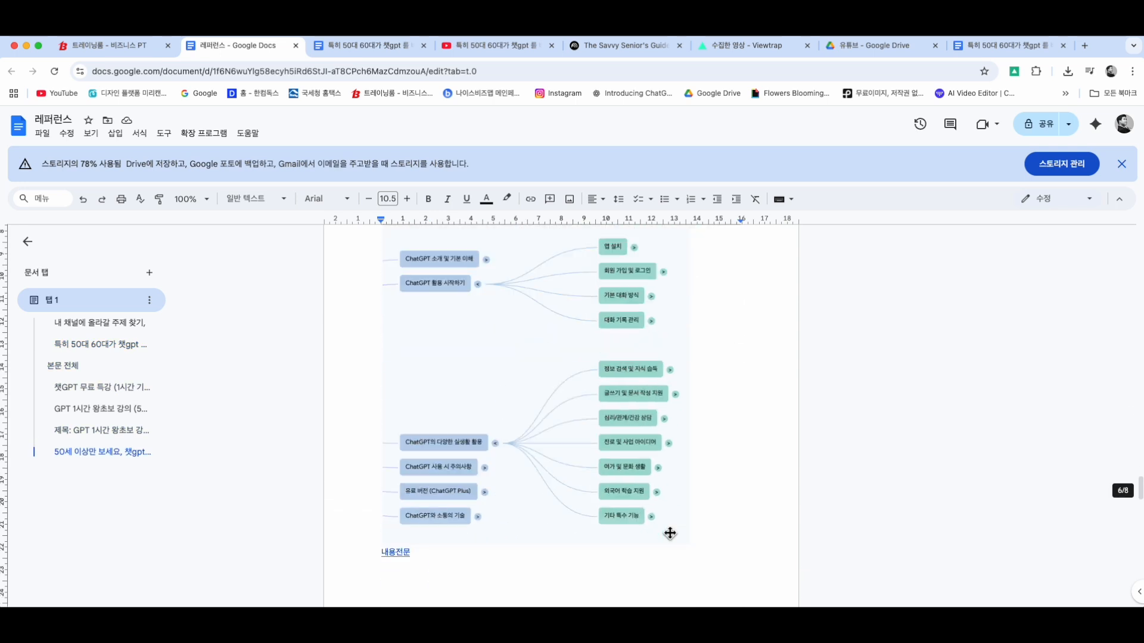
Examine the 특징 note about video length in the analysis notes below the "50세 이상만 보세요" entry
{"action": "left_click", "coordinate": [620, 578]}
{"action": "scroll", "coordinate": [618, 573], "scroll_direction": "down", "scroll_amount": 3}
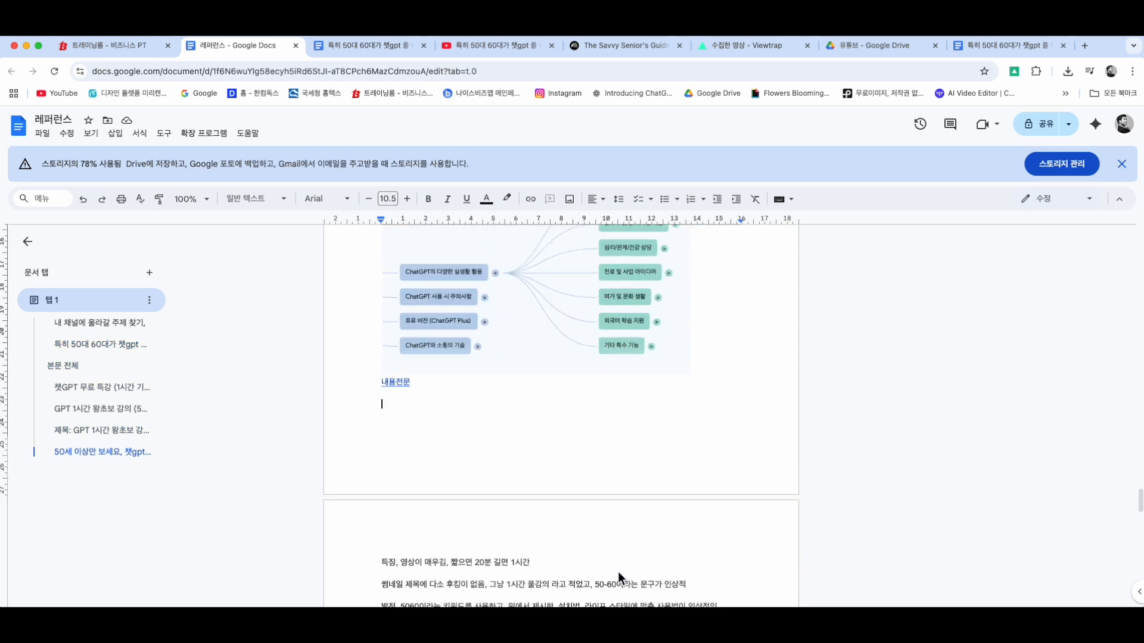
{"action": "scroll", "coordinate": [618, 573], "scroll_direction": "down", "scroll_amount": 4}
{"action": "scroll", "coordinate": [604, 413], "scroll_direction": "down", "scroll_amount": 1}
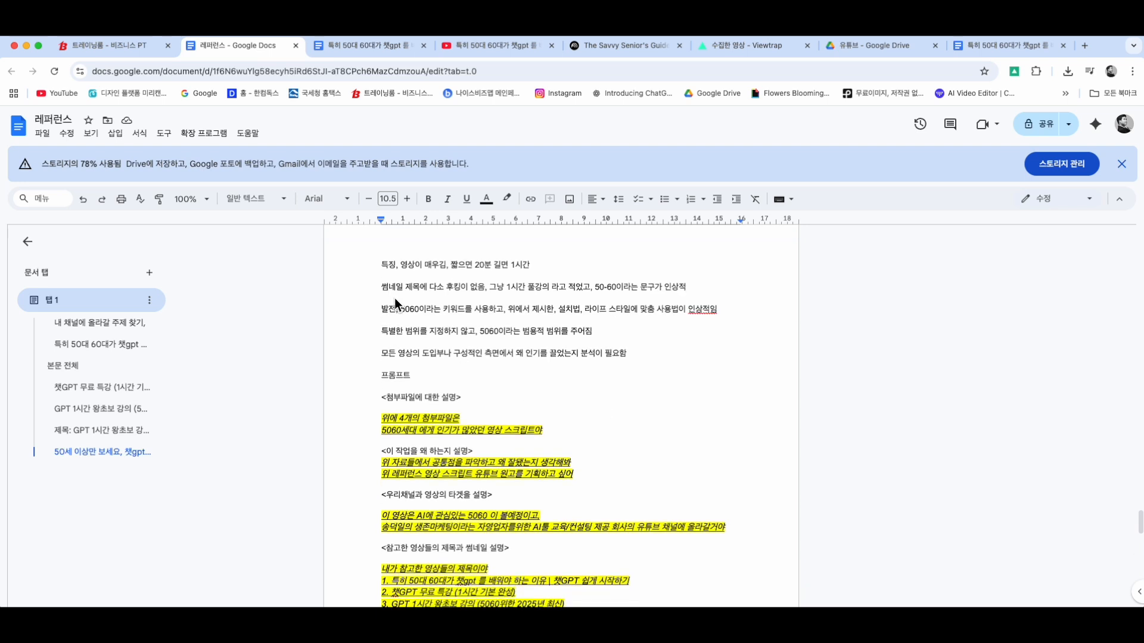
{"action": "left_click_drag", "start_coordinate": [377, 264], "coordinate": [613, 263]}
{"action": "left_click", "coordinate": [613, 263]}
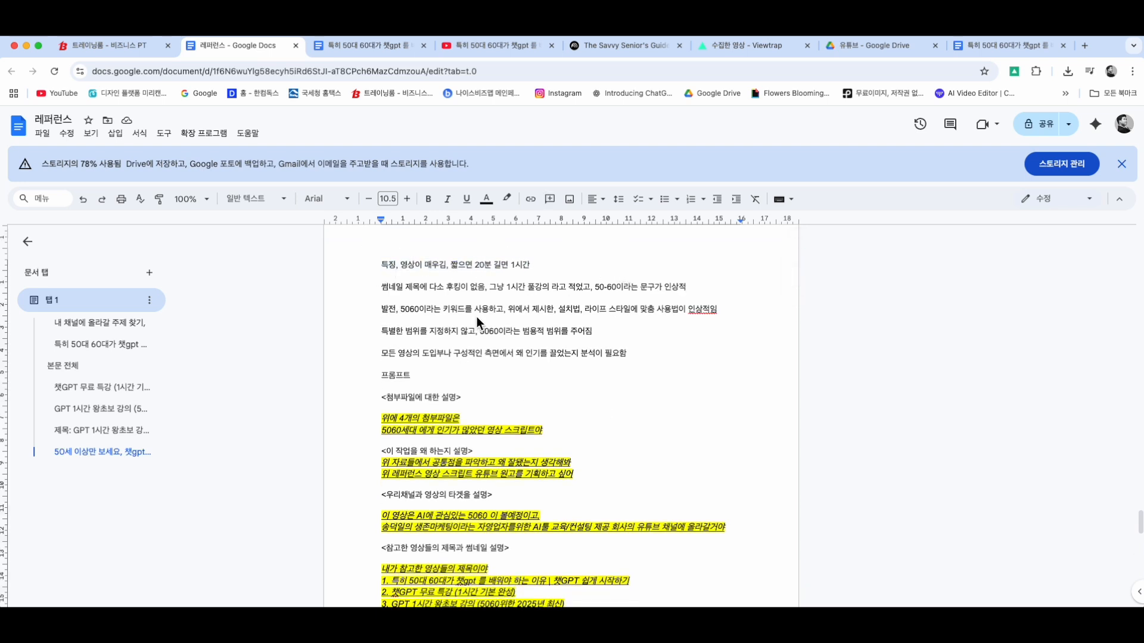
{"action": "left_click_drag", "start_coordinate": [381, 266], "coordinate": [656, 234]}
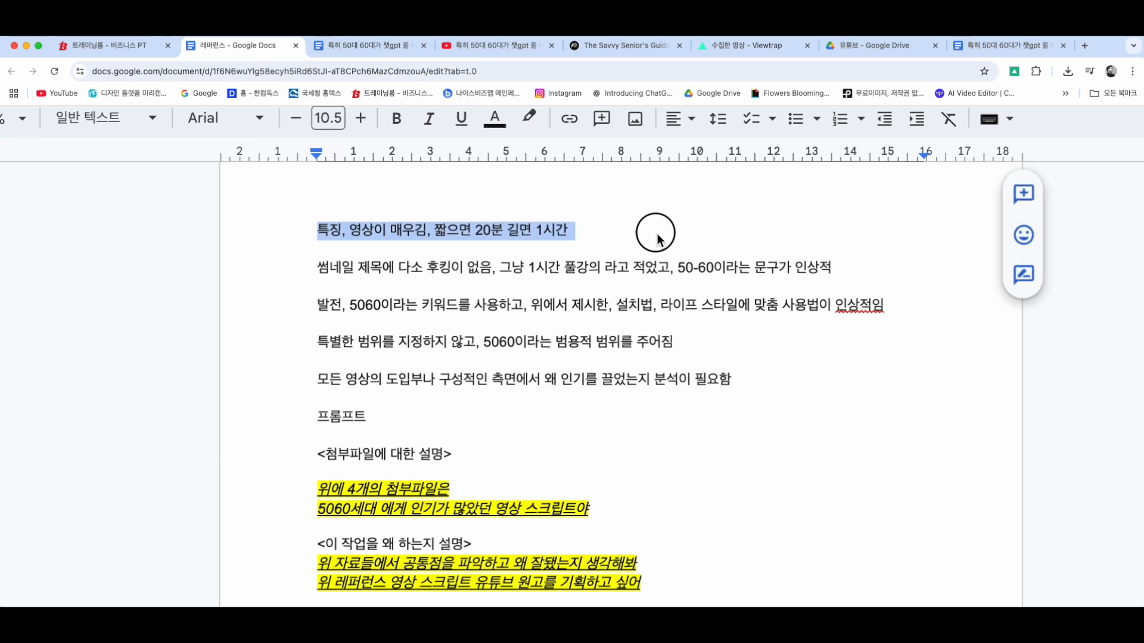
{"action": "left_click", "coordinate": [657, 233]}
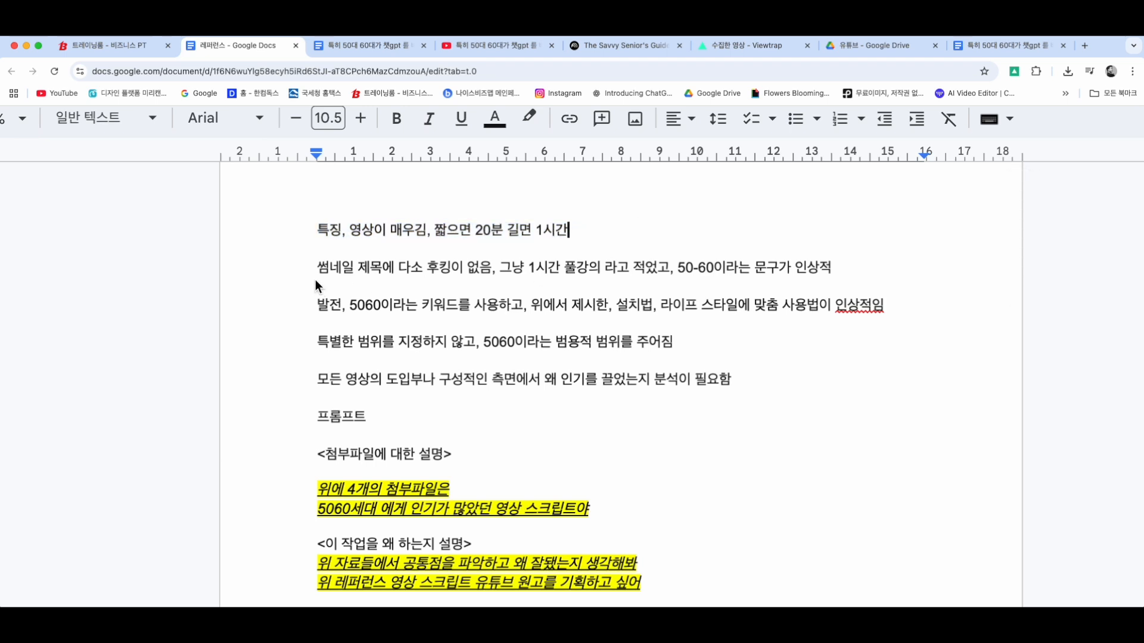
Read through the 썸네일 제목 note and the 발전 note about the 5060 keyword and lifestyle-based usage
{"action": "left_click_drag", "start_coordinate": [307, 269], "coordinate": [774, 272]}
{"action": "left_click", "coordinate": [424, 294]}
{"action": "left_click", "coordinate": [671, 273]}
{"action": "left_click", "coordinate": [685, 272]}
{"action": "left_click_drag", "start_coordinate": [331, 310], "coordinate": [874, 312]}
{"action": "left_click", "coordinate": [567, 314]}
{"action": "left_click", "coordinate": [748, 316]}
{"action": "left_click", "coordinate": [874, 312]}
{"action": "left_click", "coordinate": [778, 349]}
Review the analysis notes as a whole and the section headings of the 프롬프트 template below them
{"action": "scroll", "coordinate": [778, 349], "scroll_direction": "down", "scroll_amount": 2}
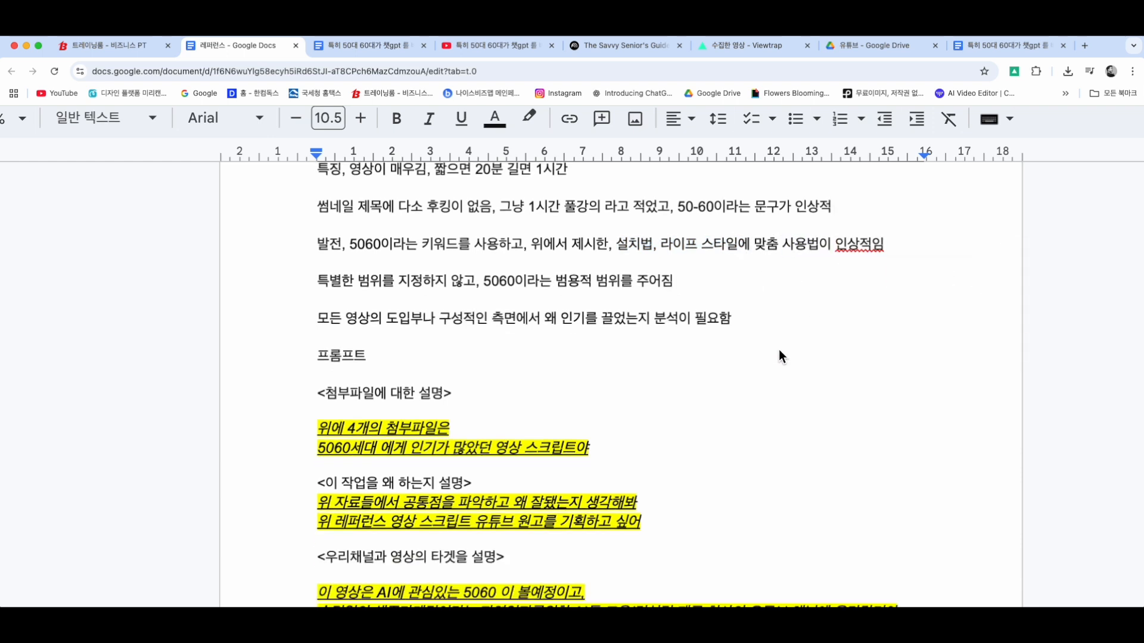
{"action": "scroll", "coordinate": [518, 348], "scroll_direction": "up", "scroll_amount": 2}
{"action": "left_click_drag", "start_coordinate": [473, 404], "coordinate": [286, 222]}
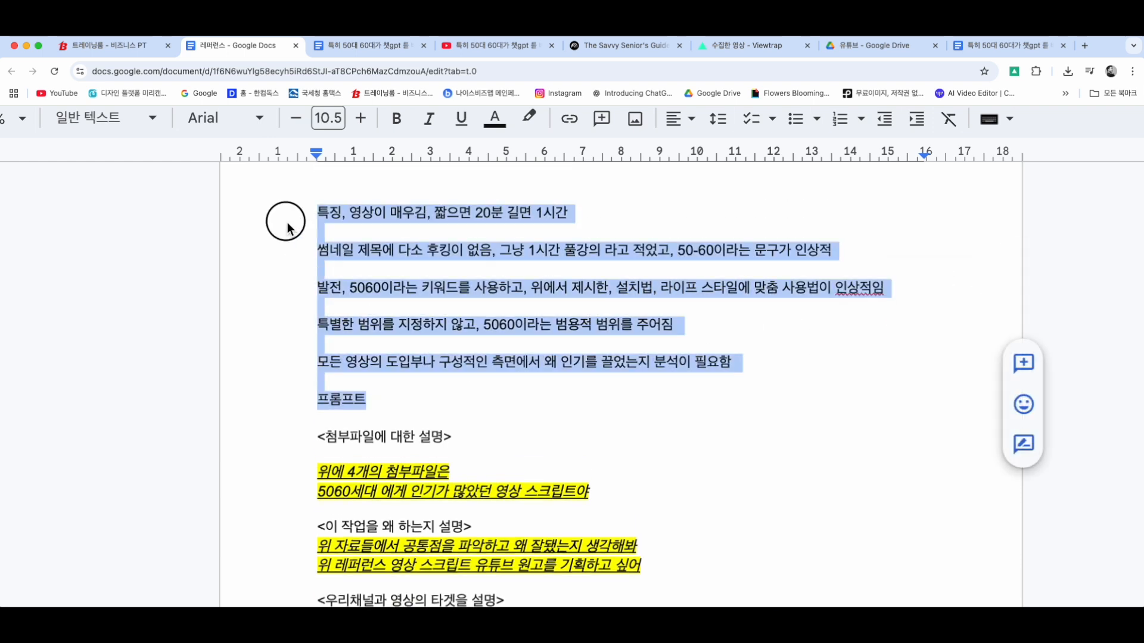
{"action": "left_click", "coordinate": [542, 349]}
{"action": "scroll", "coordinate": [544, 430], "scroll_direction": "down", "scroll_amount": 5}
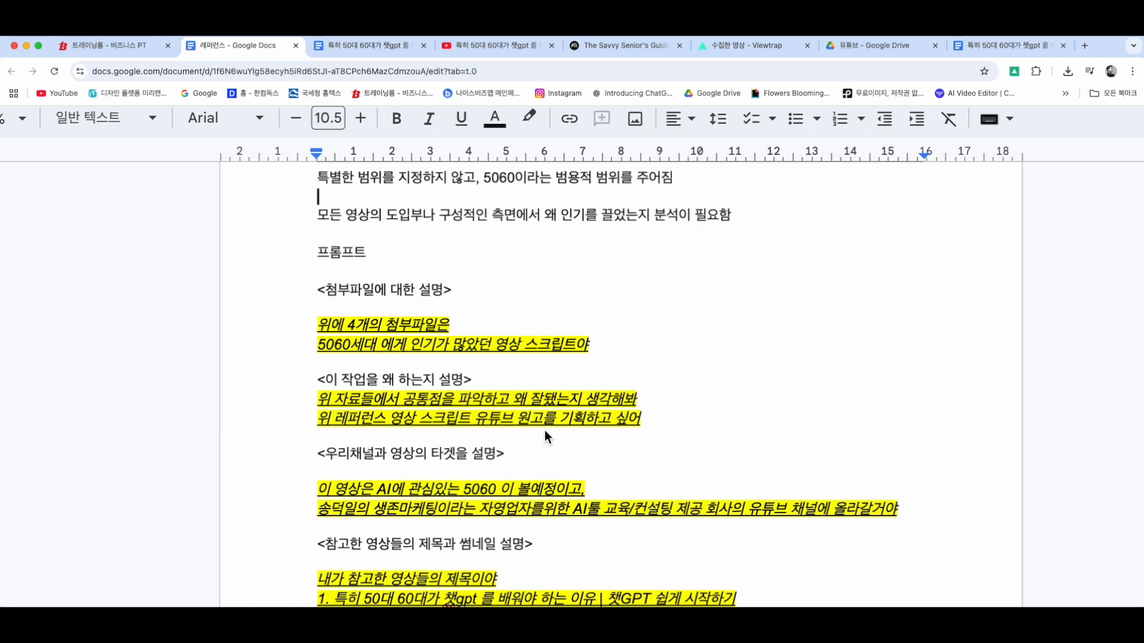
{"action": "scroll", "coordinate": [544, 430], "scroll_direction": "down", "scroll_amount": 1}
{"action": "left_click", "coordinate": [545, 431]}
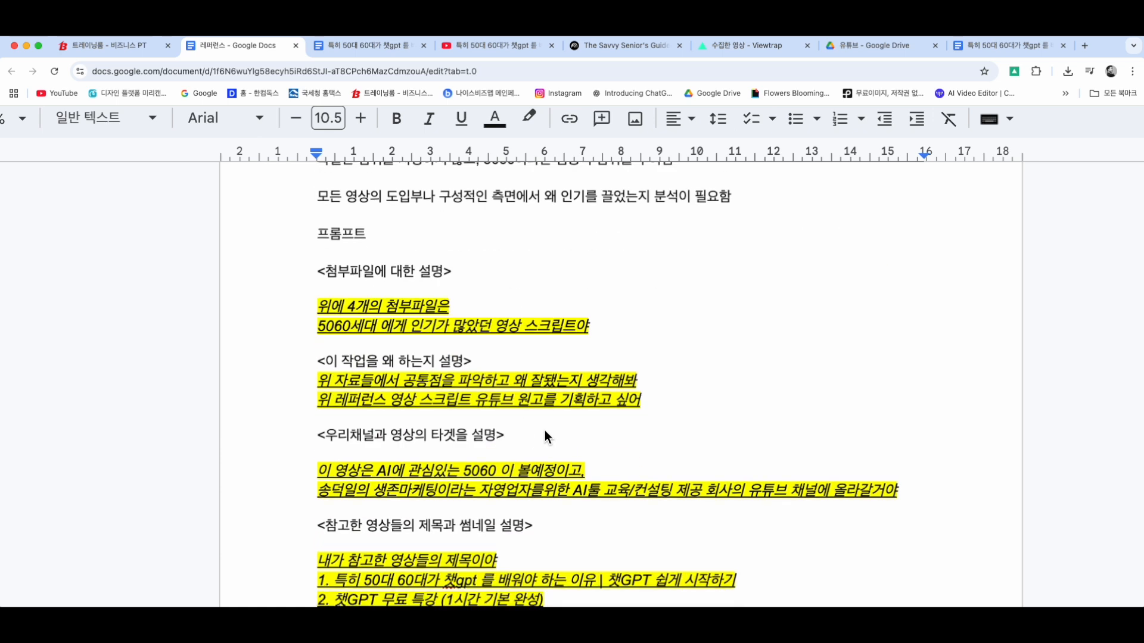
{"action": "key", "text": "super+minus"}
{"action": "scroll", "coordinate": [545, 430], "scroll_direction": "down", "scroll_amount": 1}
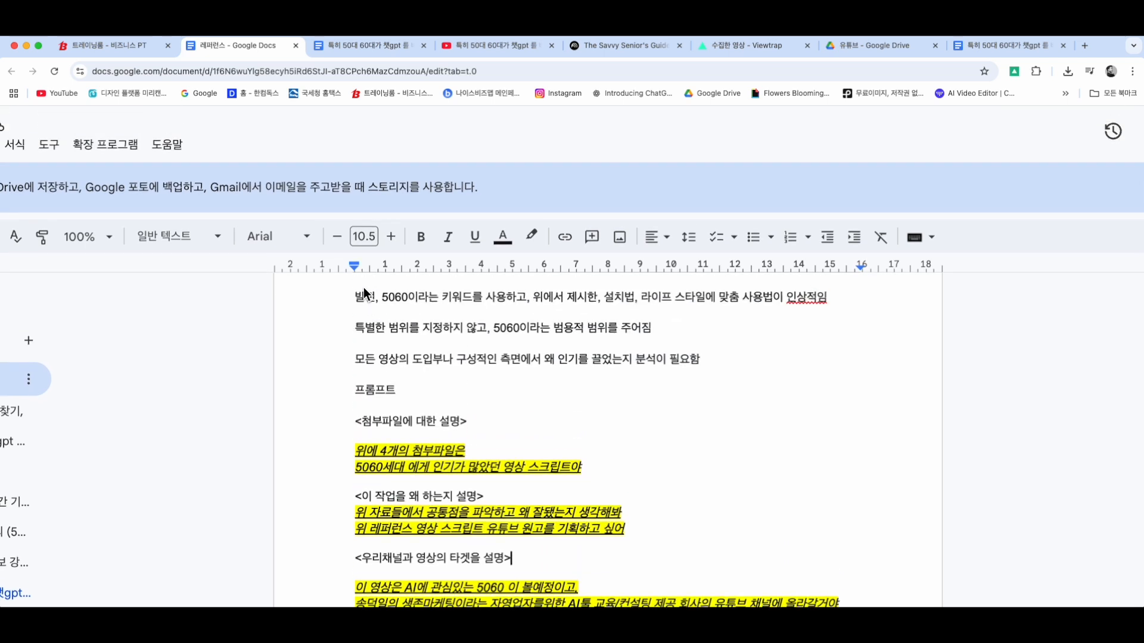
{"action": "right_click", "coordinate": [365, 293]}
{"action": "left_click", "coordinate": [188, 524]}
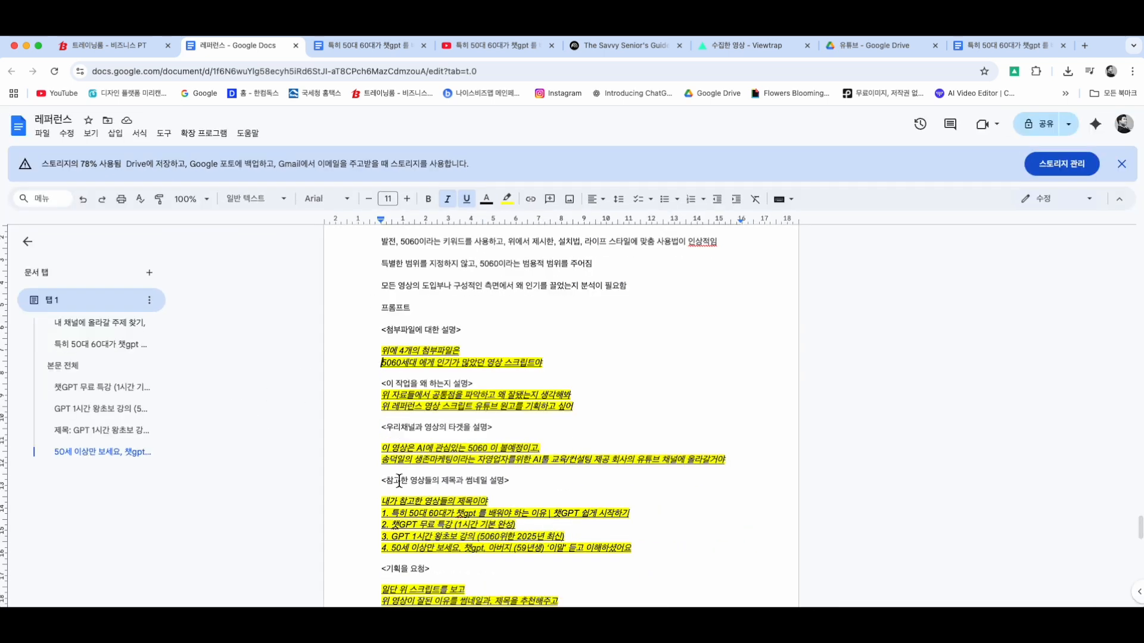
{"action": "left_click", "coordinate": [388, 486]}
{"action": "scroll", "coordinate": [388, 486], "scroll_direction": "down", "scroll_amount": 1}
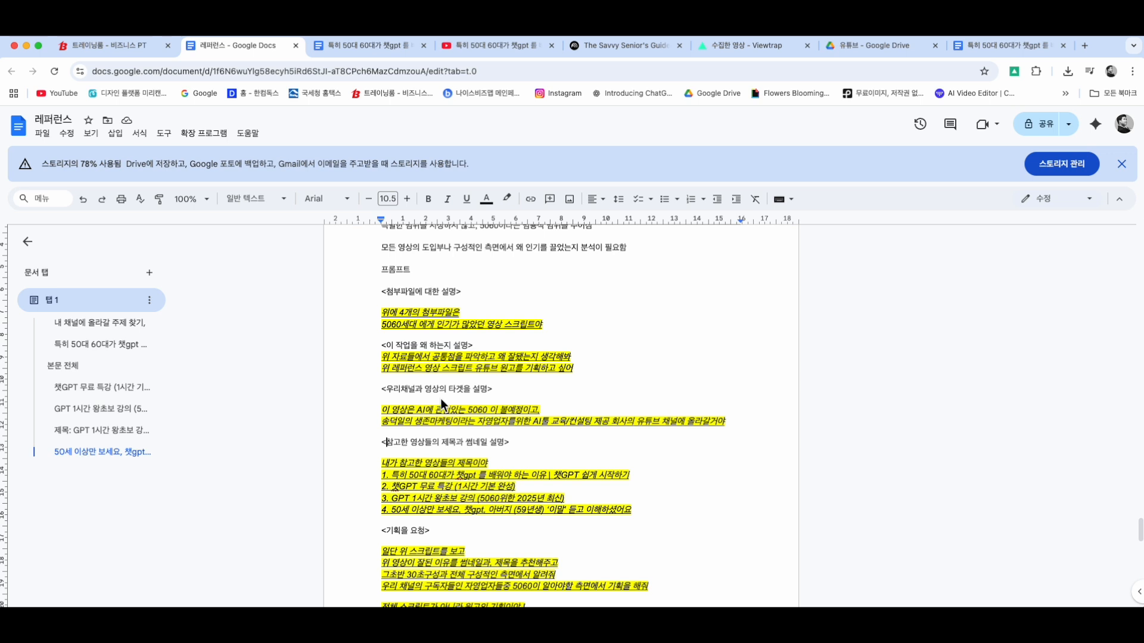
View the download formats offered for the "특히 50대 60대가 챗gpt" document, returning to the 레퍼런스 document without downloading
{"action": "left_click", "coordinate": [367, 48]}
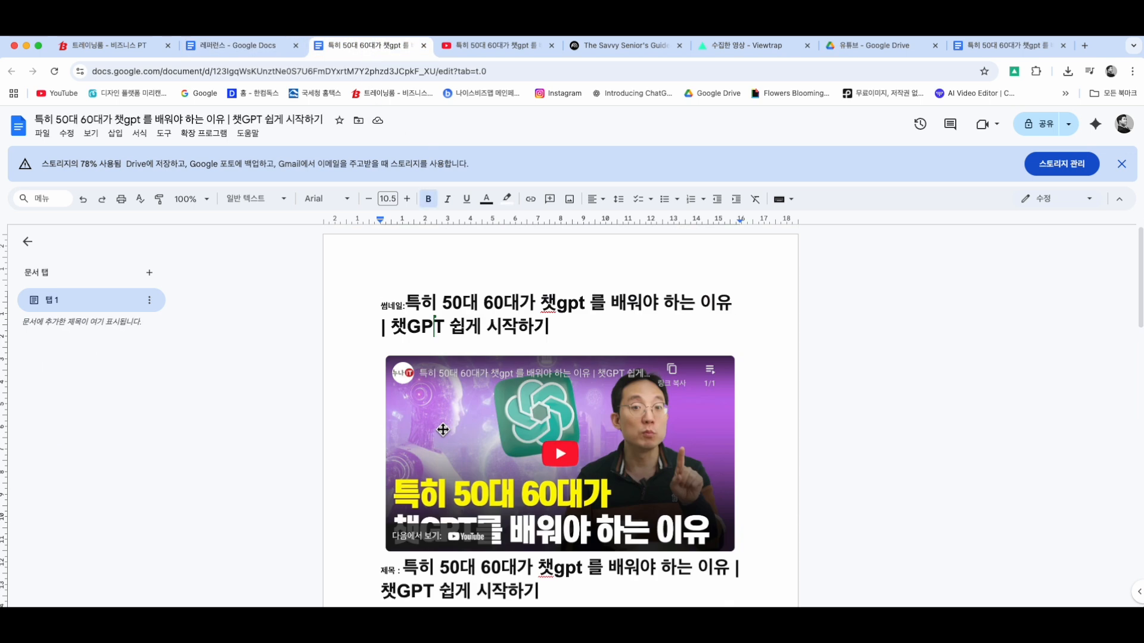
{"action": "left_click", "coordinate": [38, 136]}
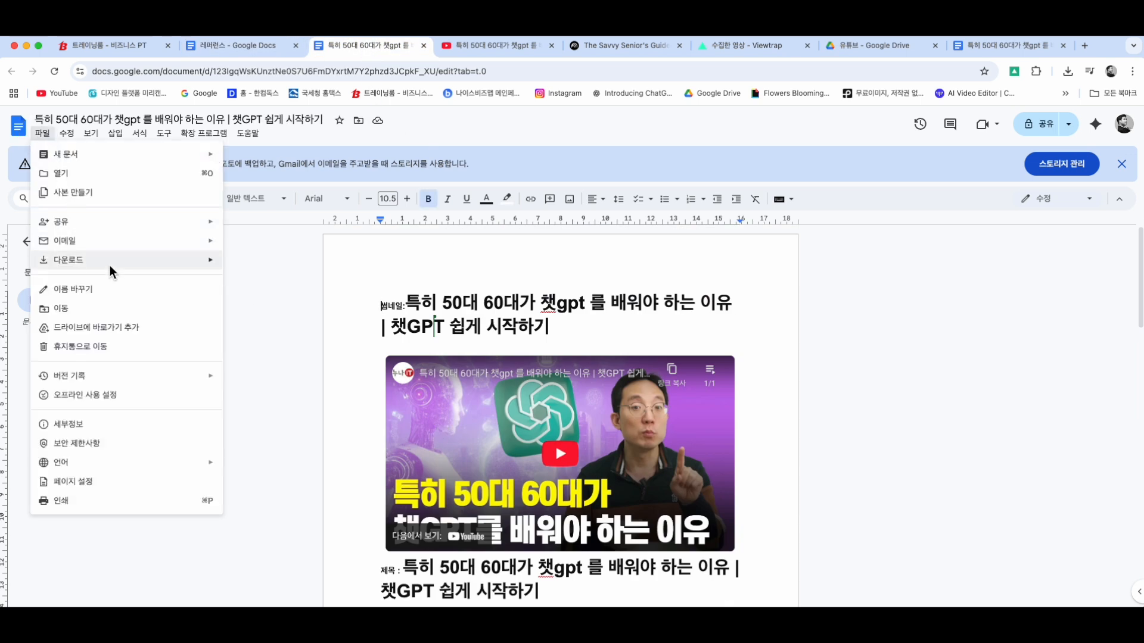
{"action": "mouse_move", "coordinate": [129, 220]}
{"action": "mouse_move", "coordinate": [163, 257]}
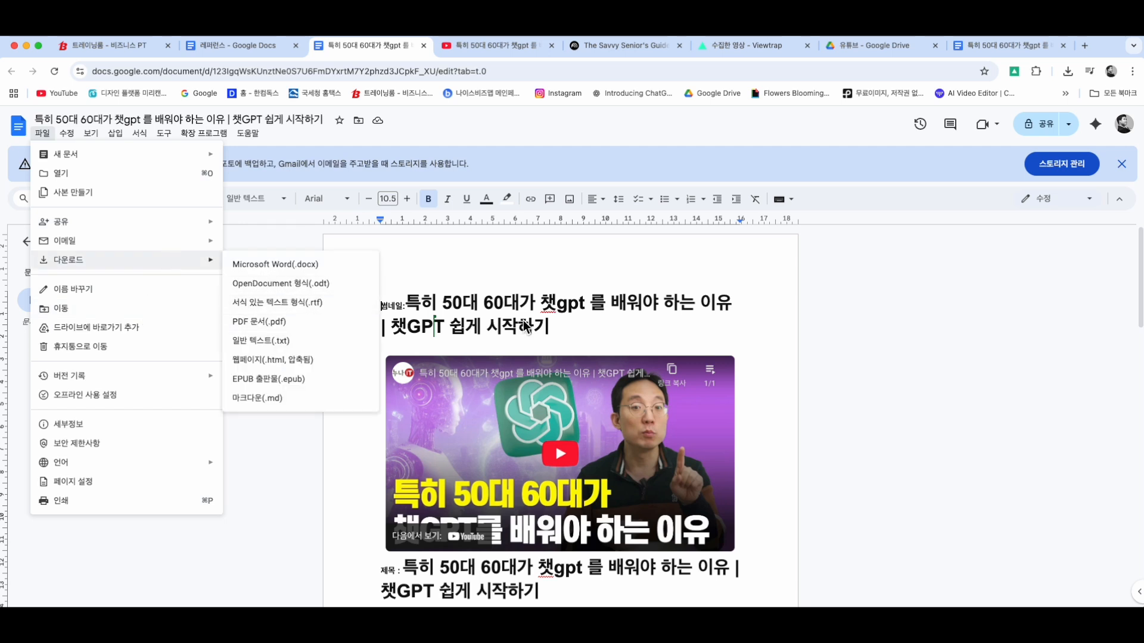
{"action": "key", "text": "Escape"}
{"action": "left_click", "coordinate": [251, 51]}
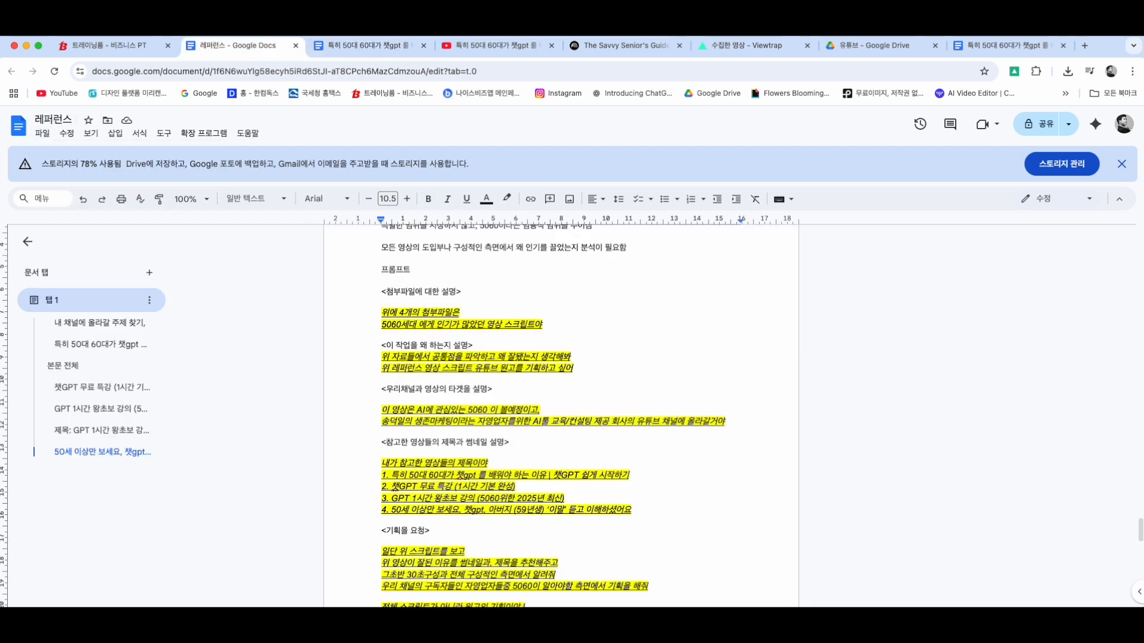
Switch to ChatGPT and examine the attached PDFs and opening prompt of the "영상 스크립트 기획" conversation
{"action": "left_click", "coordinate": [551, 602]}
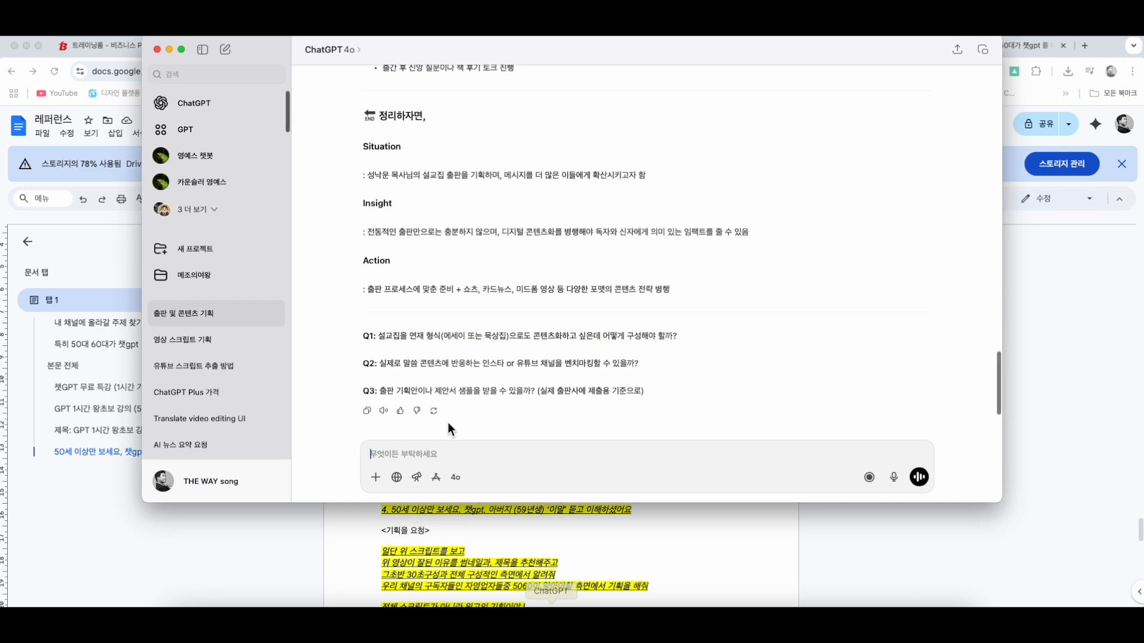
{"action": "left_click", "coordinate": [221, 344]}
{"action": "scroll", "coordinate": [581, 332], "scroll_direction": "up", "scroll_amount": 20}
{"action": "scroll", "coordinate": [580, 331], "scroll_direction": "up", "scroll_amount": 15}
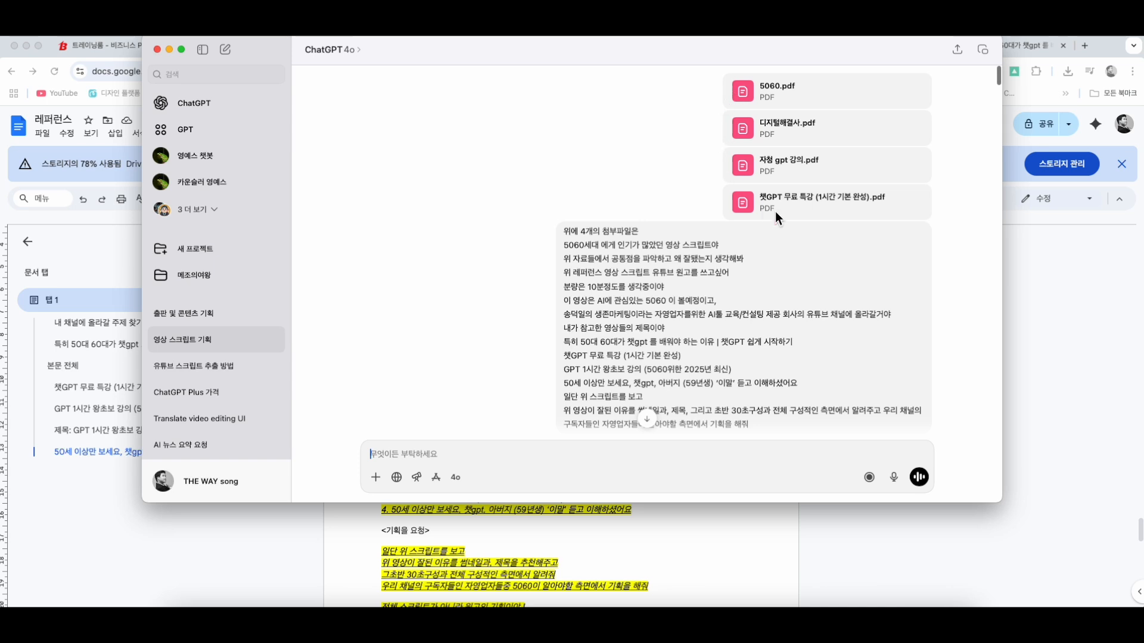
Switch back to the 레퍼런스 document and look over the whole prompt template, down to the 기획을 요청 section
{"action": "left_click", "coordinate": [1031, 294]}
{"action": "left_click", "coordinate": [660, 378]}
{"action": "scroll", "coordinate": [660, 378], "scroll_direction": "up", "scroll_amount": 1}
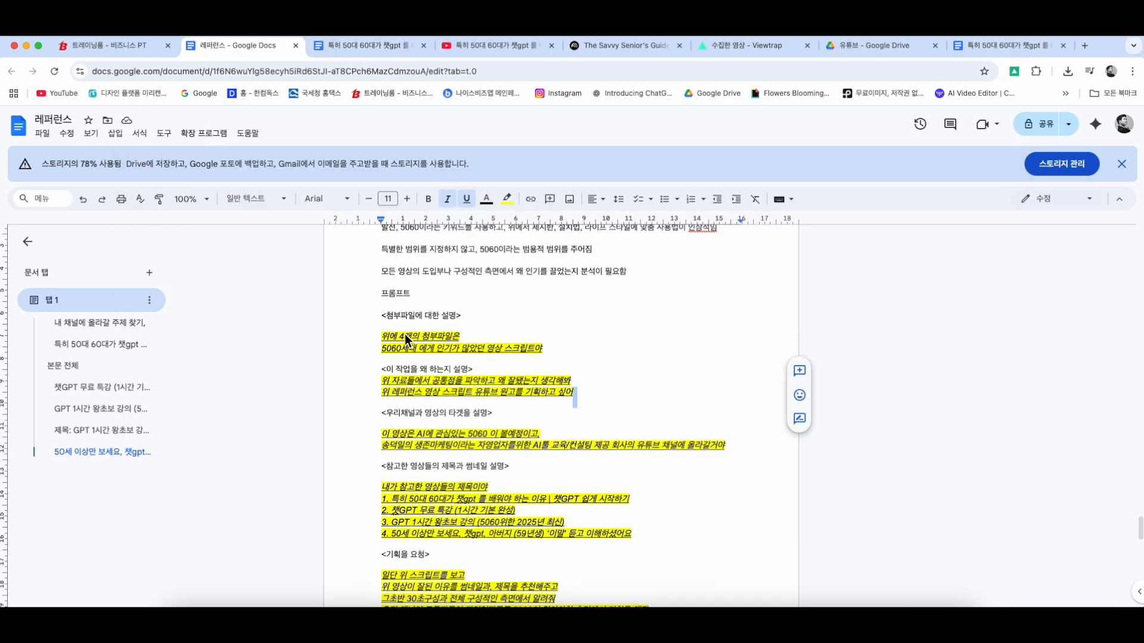
{"action": "left_click", "coordinate": [420, 306]}
{"action": "left_click_drag", "start_coordinate": [380, 295], "coordinate": [340, 248]}
{"action": "left_click", "coordinate": [606, 563]}
{"action": "scroll", "coordinate": [607, 563], "scroll_direction": "down", "scroll_amount": 2}
{"action": "left_click", "coordinate": [345, 253]}
{"action": "scroll", "coordinate": [524, 270], "scroll_direction": "up", "scroll_amount": 1}
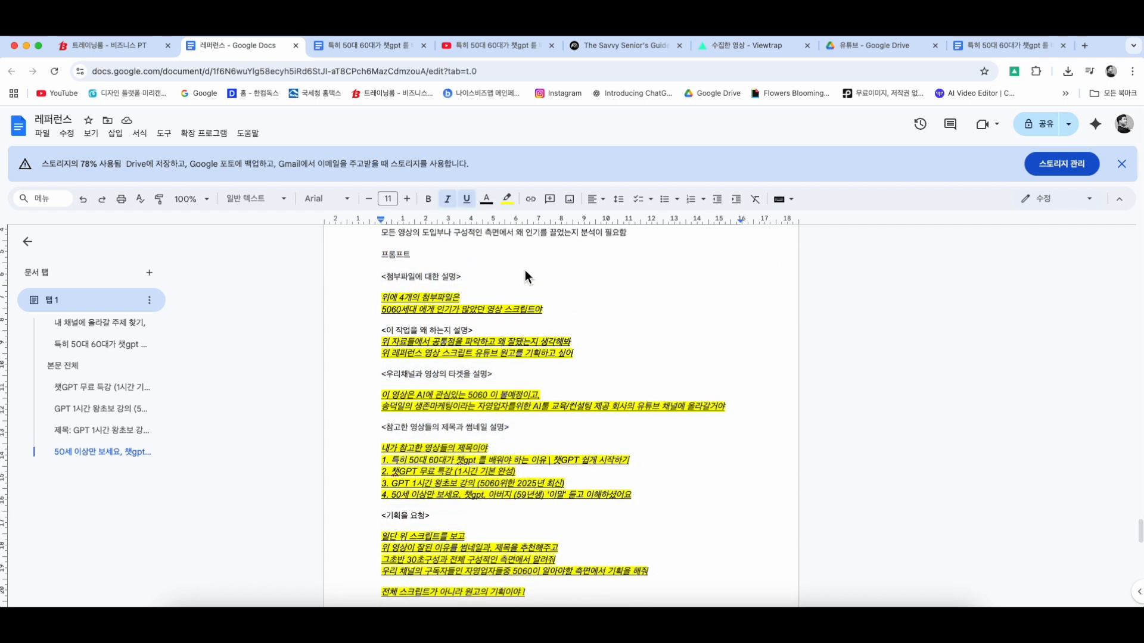
Examine the prompt's <첨부파일에 대한 설명> section describing the four attached scripts
{"action": "scroll", "coordinate": [524, 270], "scroll_direction": "up", "scroll_amount": 2}
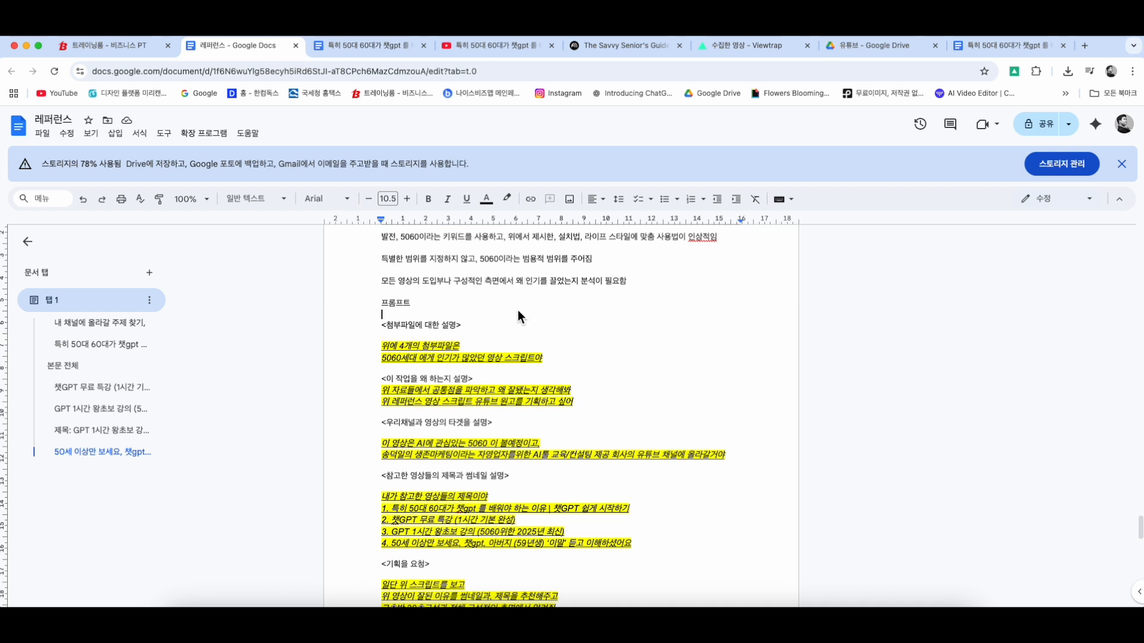
{"action": "key", "text": "shift+Left"}
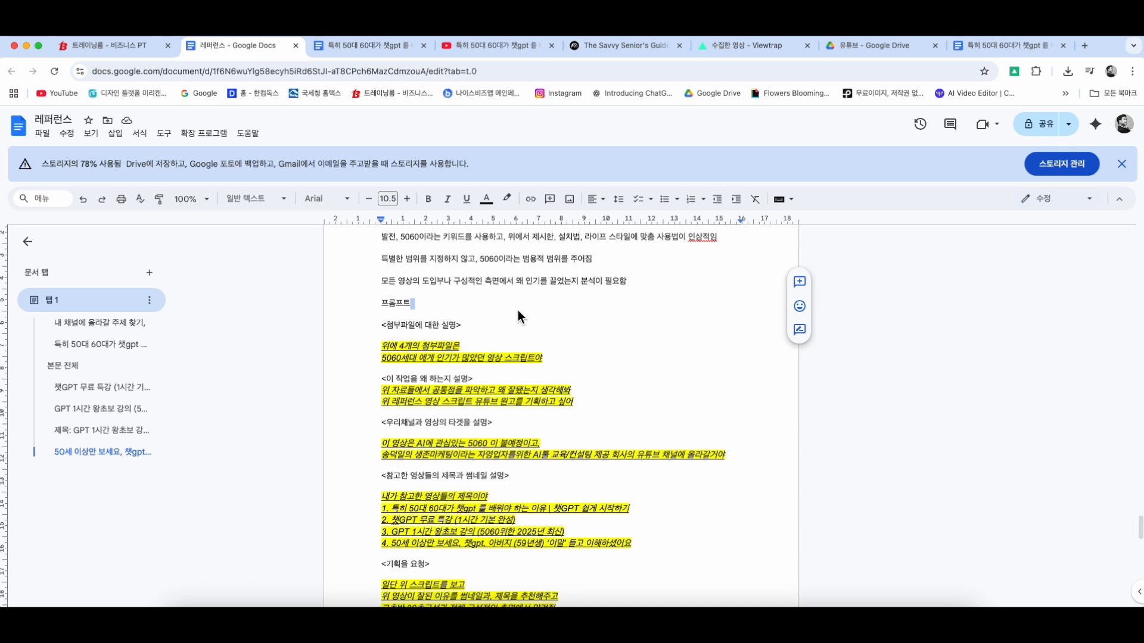
{"action": "key", "text": "BackSpace"}
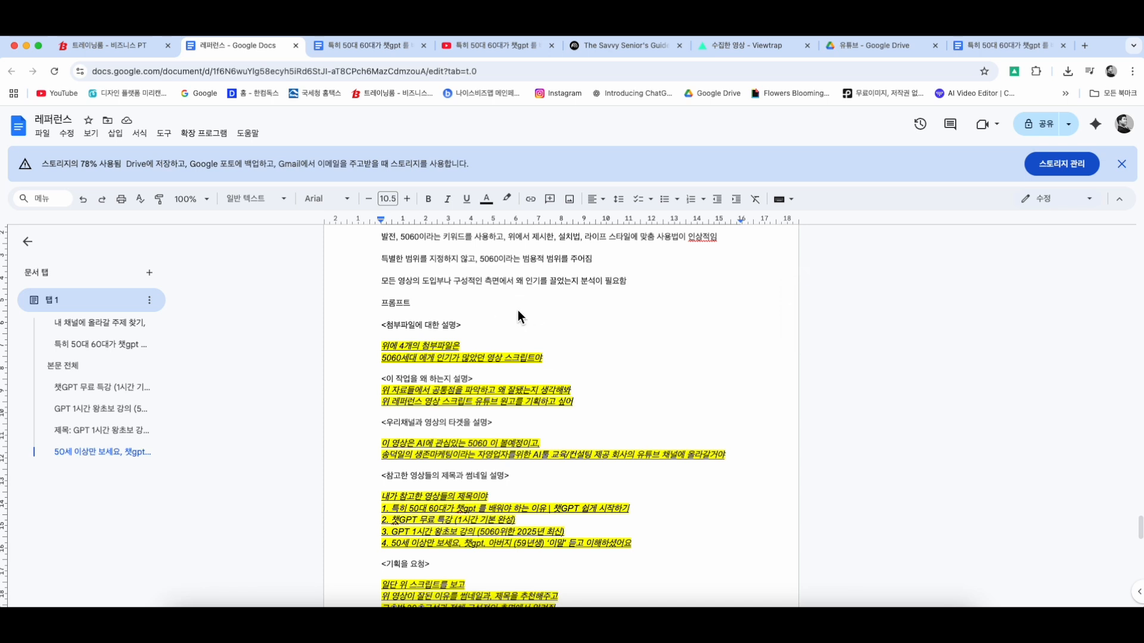
{"action": "scroll", "coordinate": [517, 311], "scroll_direction": "down", "scroll_amount": 2}
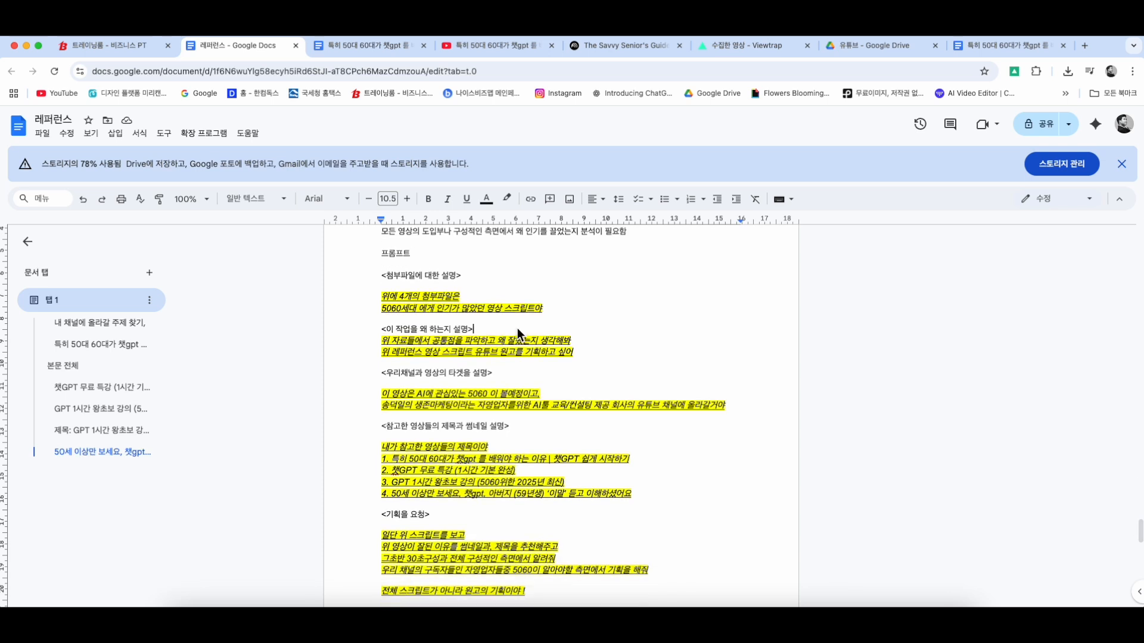
{"action": "scroll", "coordinate": [517, 330], "scroll_direction": "down", "scroll_amount": 1}
{"action": "scroll", "coordinate": [542, 313], "scroll_direction": "up", "scroll_amount": 2}
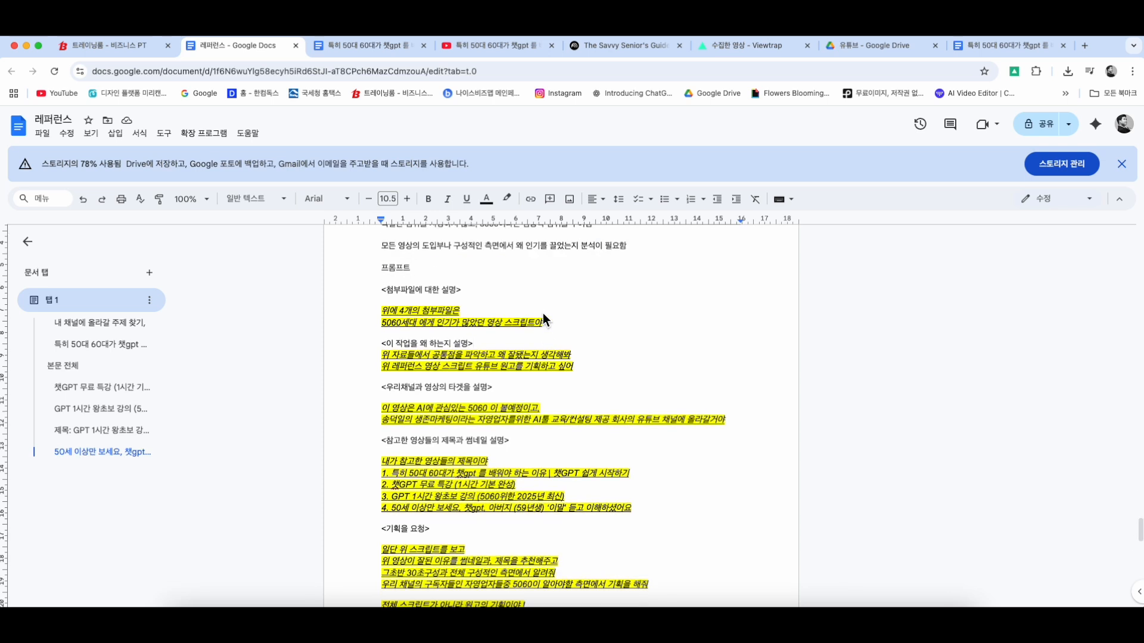
{"action": "mouse_move", "coordinate": [372, 287]}
{"action": "left_mouse_down"}
{"action": "mouse_move", "coordinate": [563, 327]}
{"action": "mouse_move", "coordinate": [429, 322]}
{"action": "mouse_move", "coordinate": [371, 303]}
{"action": "left_mouse_up"}
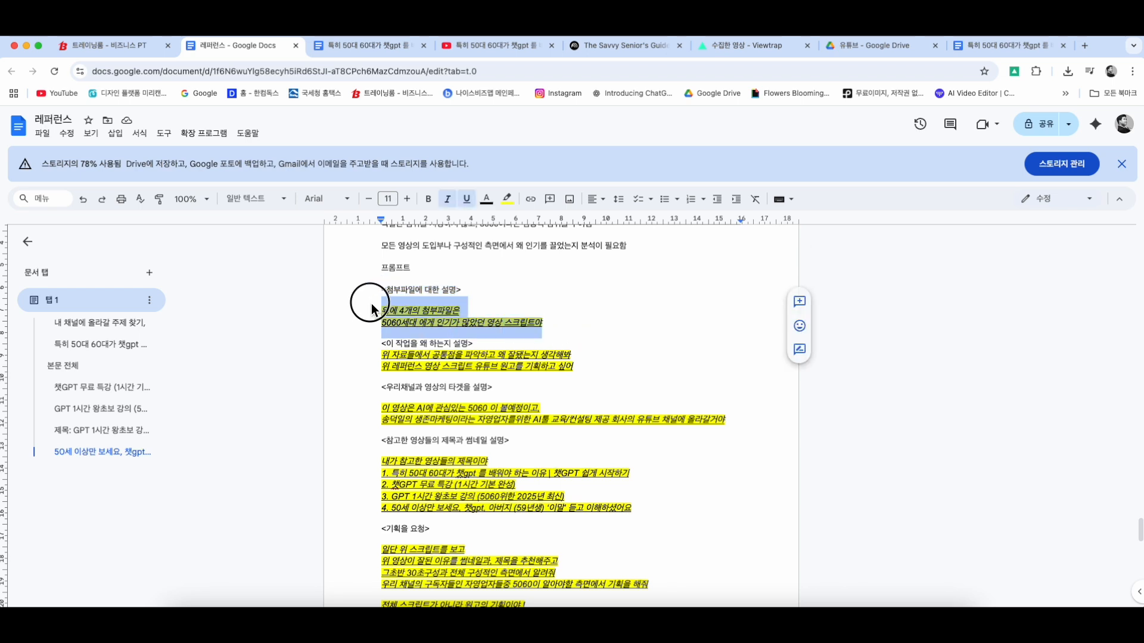
{"action": "left_click", "coordinate": [617, 377]}
Reword the second line under <이 작업을 왜 하는지 설명> to "위 레퍼런스 영상 스크립트를 참고하여 유튜브 원고를 기획하고 싶어"
{"action": "left_click_drag", "start_coordinate": [592, 370], "coordinate": [380, 361]}
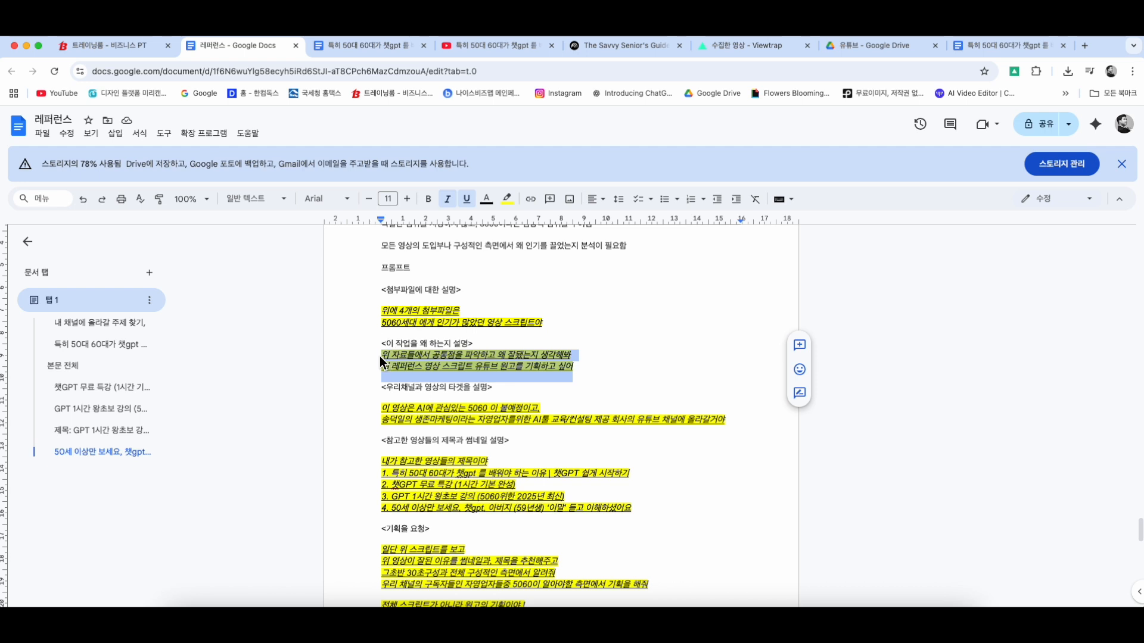
{"action": "left_click", "coordinate": [430, 367]}
{"action": "left_click_drag", "start_coordinate": [385, 369], "coordinate": [614, 375]}
{"action": "left_click", "coordinate": [471, 367]}
{"action": "left_click", "coordinate": [442, 372]}
{"action": "left_click", "coordinate": [614, 375]}
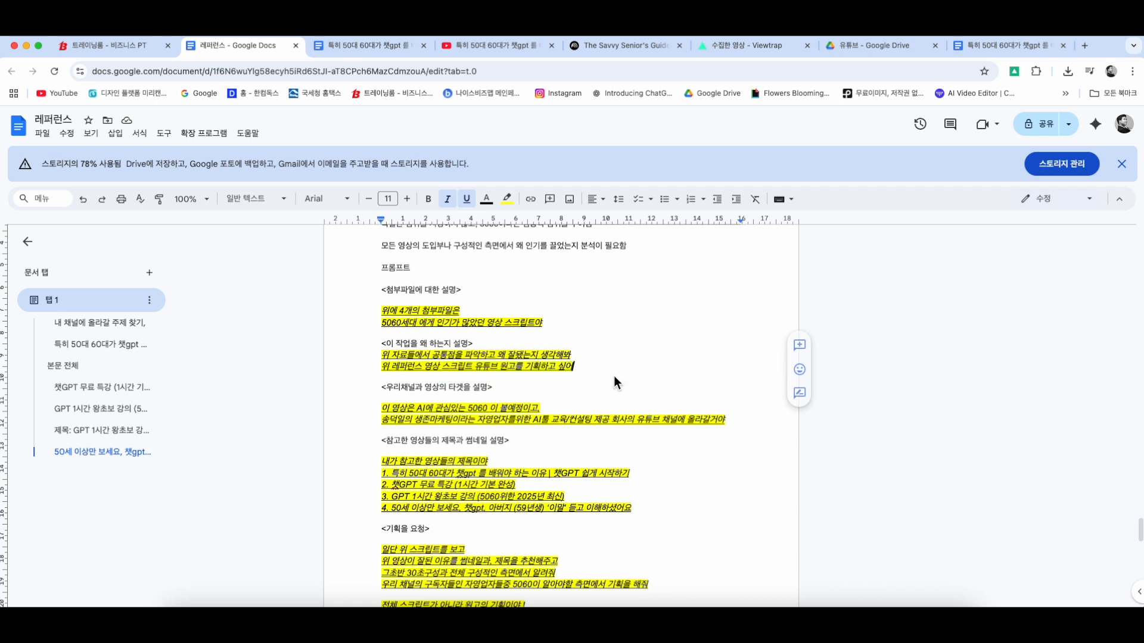
{"action": "left_click_drag", "start_coordinate": [359, 356], "coordinate": [583, 360]}
{"action": "left_click", "coordinate": [582, 356]}
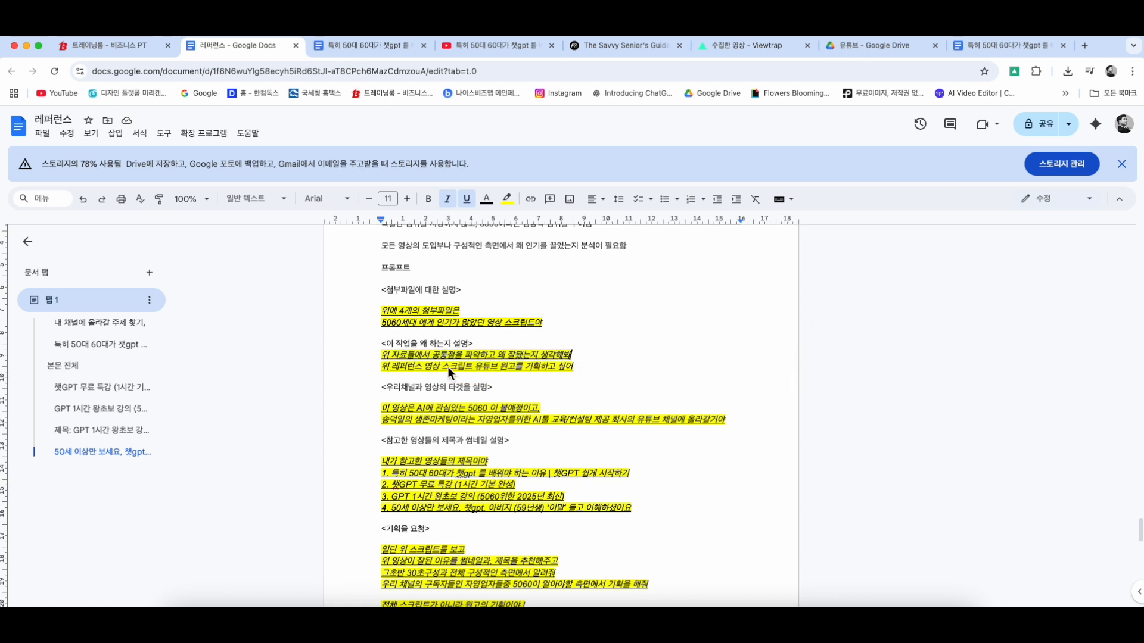
{"action": "left_click", "coordinate": [477, 370]}
{"action": "type", "text": "를 참고하여"}
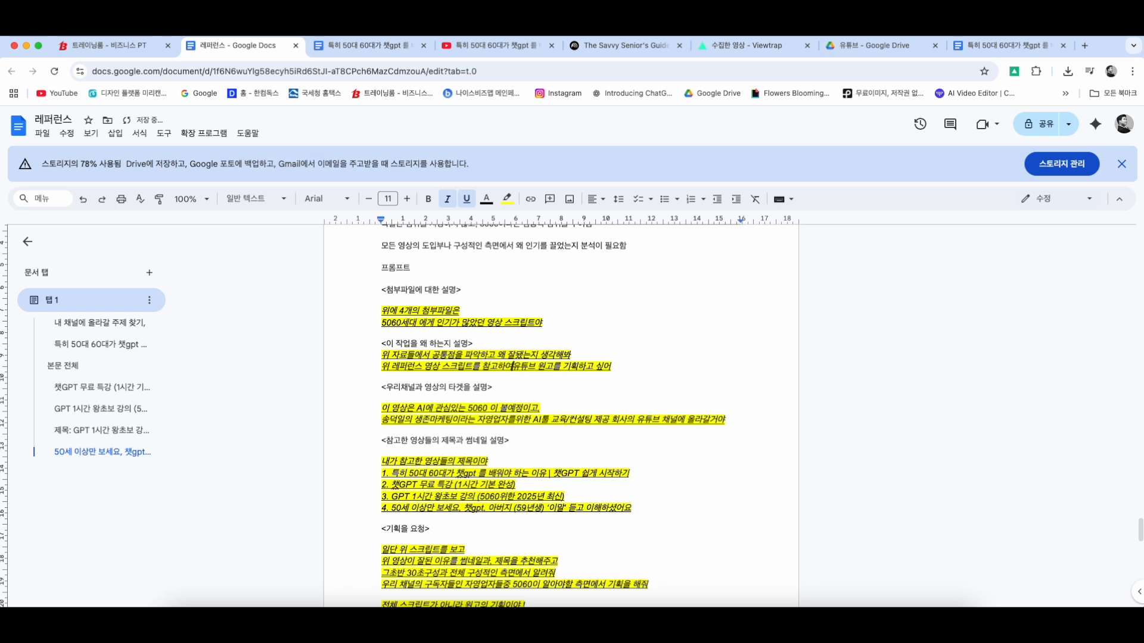
Read through the <우리채널과 영상의 타겟을 설명> section's lines on the 5060 audience and the channel
{"action": "scroll", "coordinate": [493, 439], "scroll_direction": "down", "scroll_amount": 1}
{"action": "scroll", "coordinate": [493, 438], "scroll_direction": "down", "scroll_amount": 1}
{"action": "left_click_drag", "start_coordinate": [378, 377], "coordinate": [458, 375]}
{"action": "left_click_drag", "start_coordinate": [543, 383], "coordinate": [618, 404]}
{"action": "left_click_drag", "start_coordinate": [478, 393], "coordinate": [739, 396]}
{"action": "left_click", "coordinate": [739, 396]}
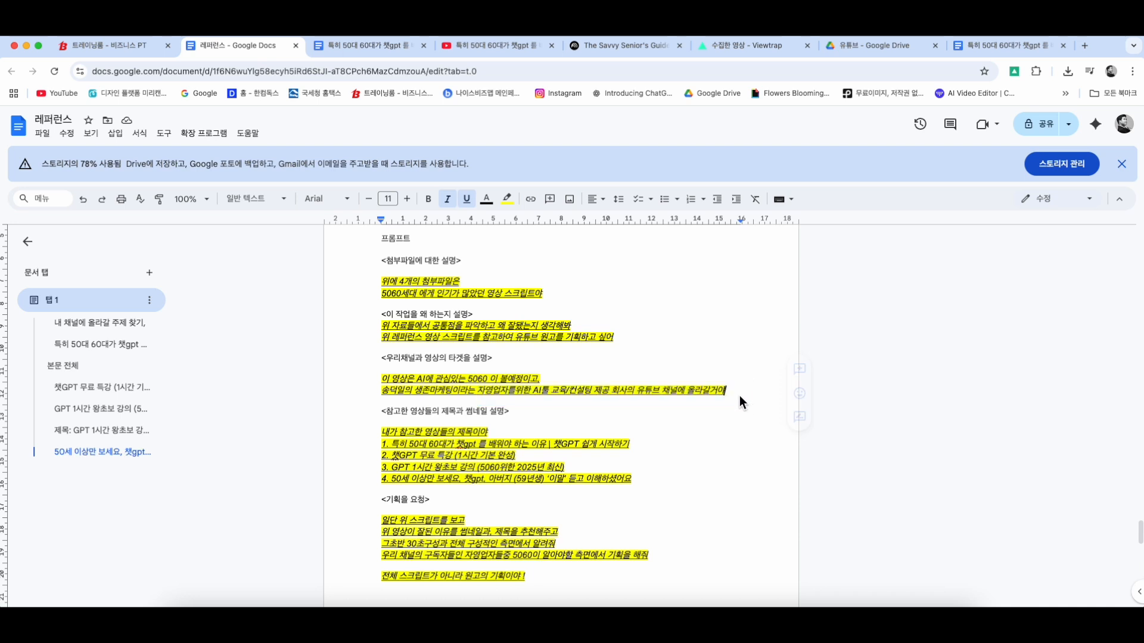
{"action": "scroll", "coordinate": [495, 362], "scroll_direction": "down", "scroll_amount": 1}
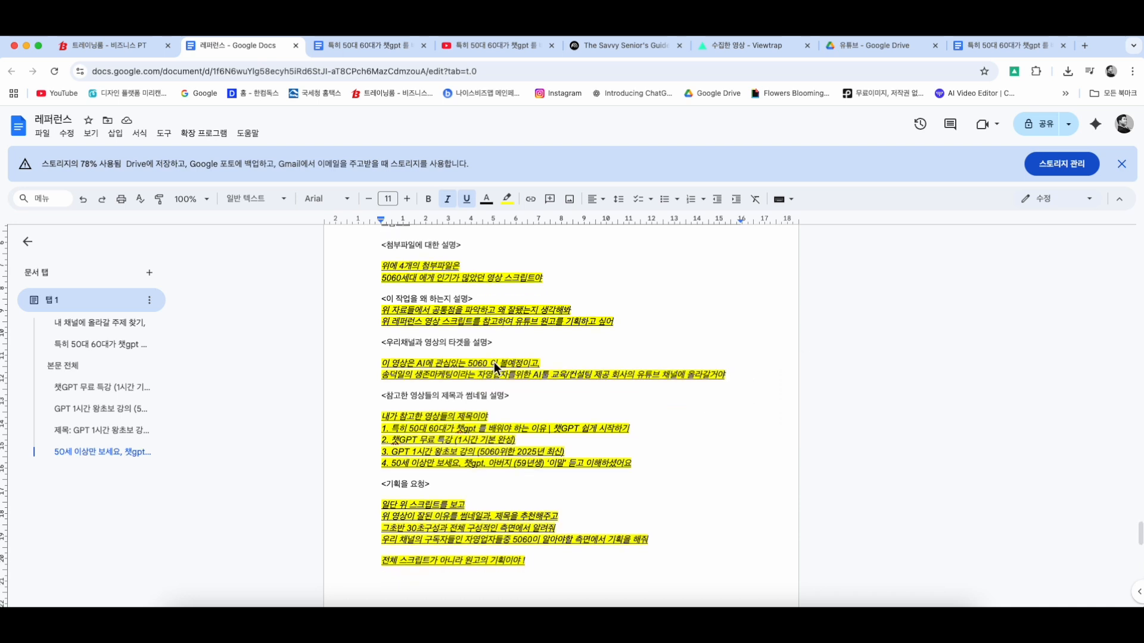
{"action": "left_click", "coordinate": [445, 344]}
Examine the list of reference video titles under <참고한 영상들의 제목과 썸네일 설명>
{"action": "scroll", "coordinate": [445, 345], "scroll_direction": "down", "scroll_amount": 5}
{"action": "mouse_move", "coordinate": [377, 315]}
{"action": "left_mouse_down"}
{"action": "mouse_move", "coordinate": [676, 357]}
{"action": "mouse_move", "coordinate": [650, 364]}
{"action": "mouse_move", "coordinate": [386, 323]}
{"action": "left_mouse_up"}
{"action": "left_click", "coordinate": [676, 370]}
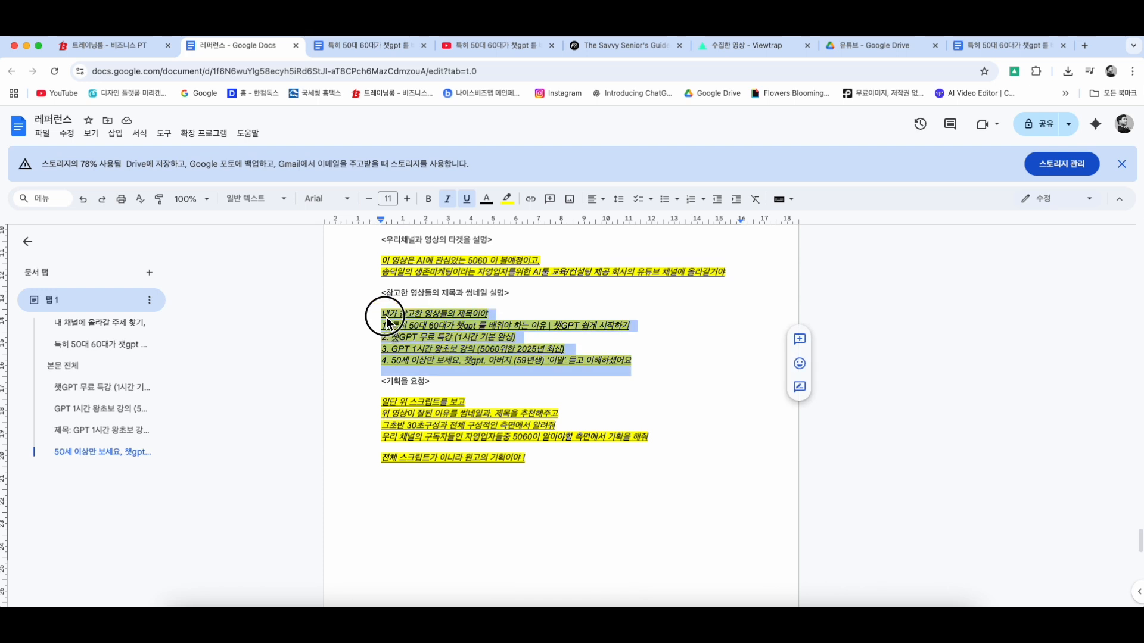
Reword the second line under <기획을 요청> to "위 영상이 잘된 이유파악하여 썸네일과, 제목을 추천해주고"
{"action": "left_click", "coordinate": [382, 403]}
{"action": "left_click_drag", "start_coordinate": [382, 403], "coordinate": [487, 408]}
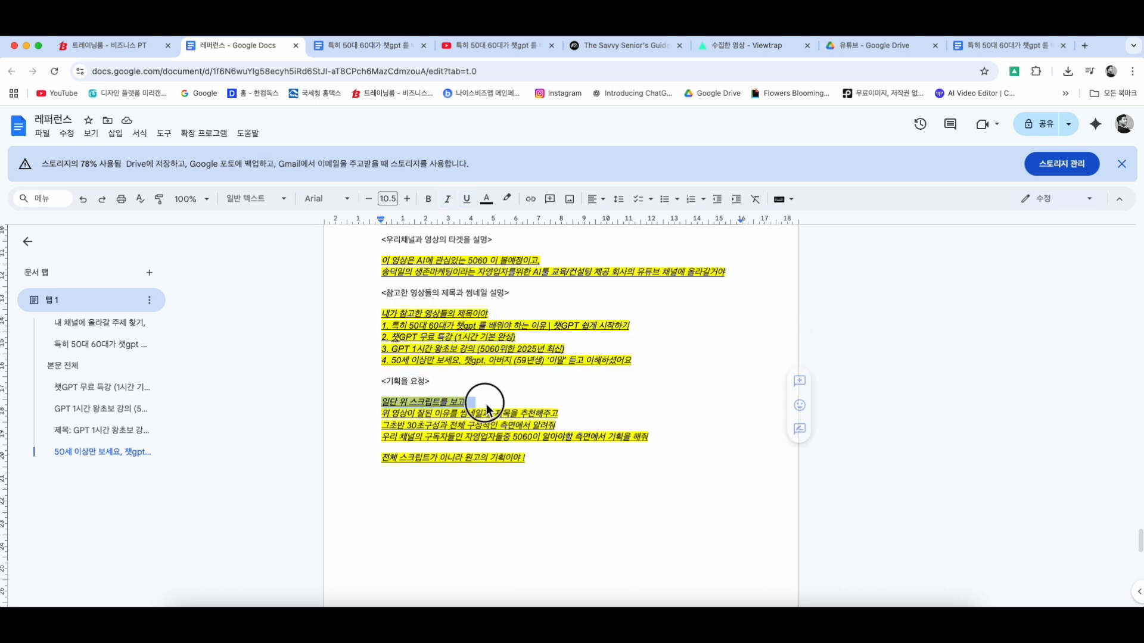
{"action": "left_click", "coordinate": [486, 406]}
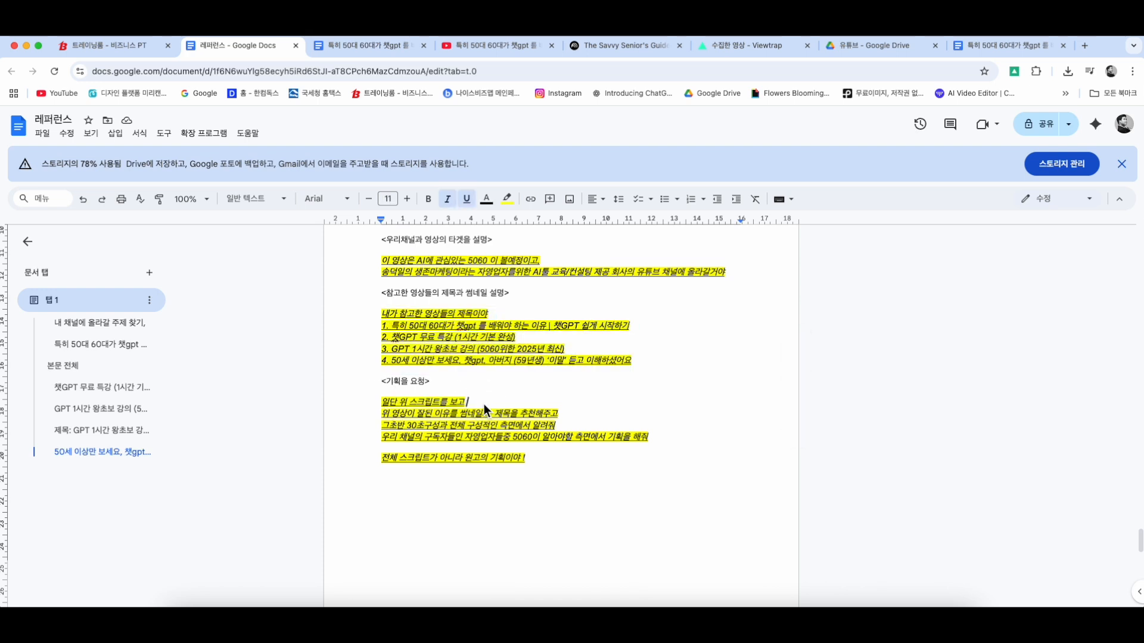
{"action": "left_click_drag", "start_coordinate": [467, 404], "coordinate": [449, 406]}
{"action": "left_click_drag", "start_coordinate": [377, 418], "coordinate": [555, 417]}
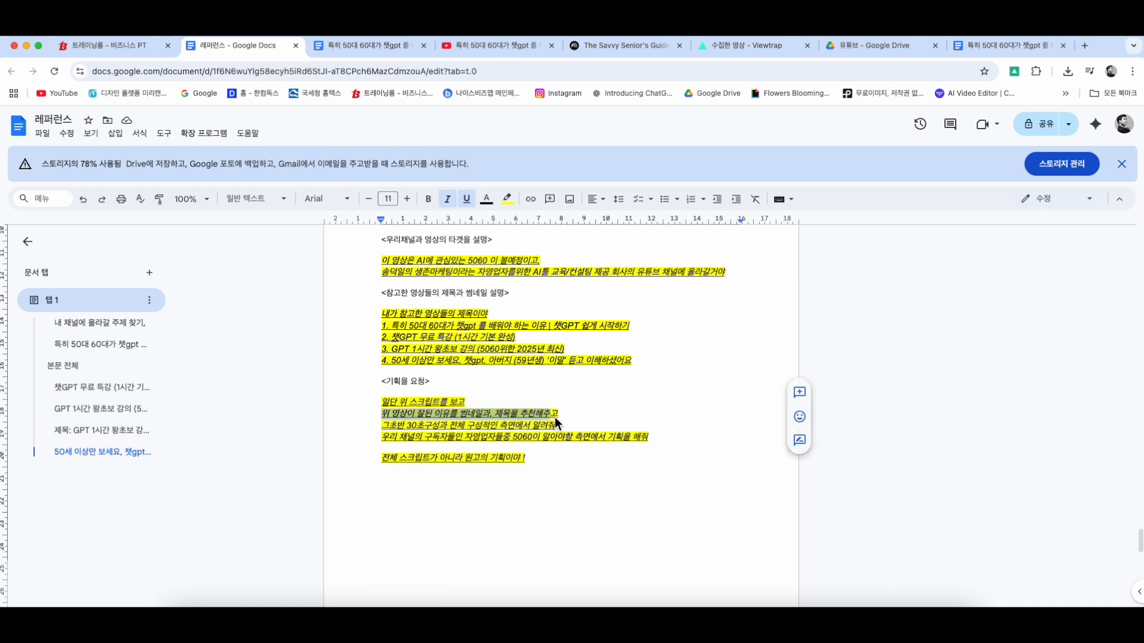
{"action": "left_click", "coordinate": [560, 418]}
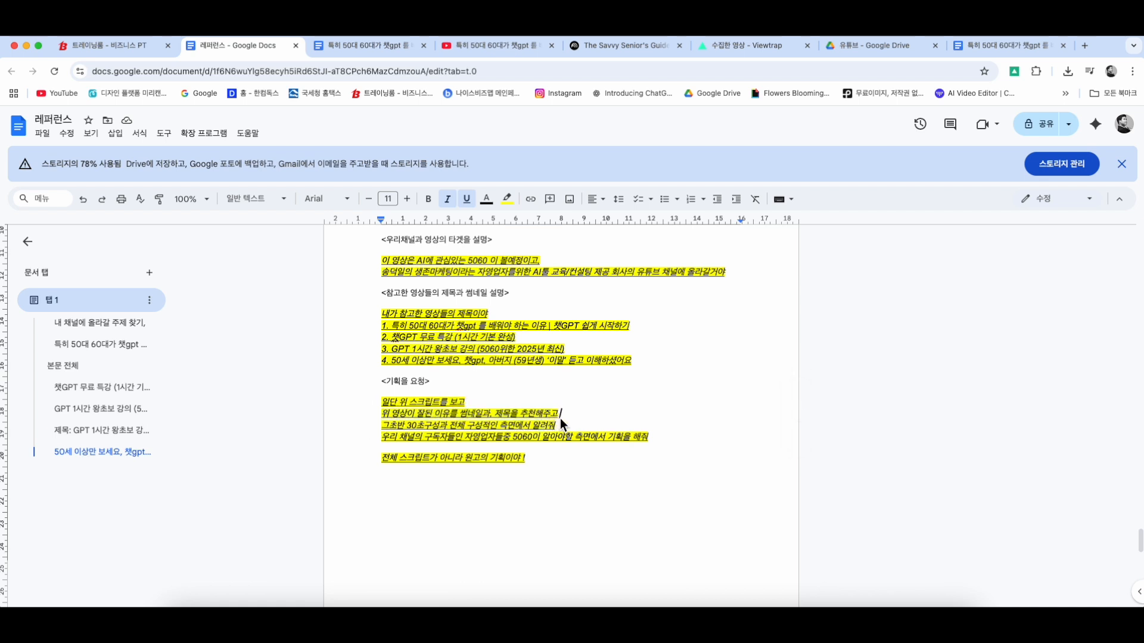
{"action": "left_click", "coordinate": [457, 417]}
{"action": "key", "text": "BackSpace"}
{"action": "type", "text": "파악하여"}
Read through the remaining <기획을 요청> lines on the first 30 seconds, the self-employed 5060 audience and the planning-only request
{"action": "left_click_drag", "start_coordinate": [381, 425], "coordinate": [531, 426]}
{"action": "left_click", "coordinate": [567, 425]}
{"action": "scroll", "coordinate": [567, 425], "scroll_direction": "down", "scroll_amount": 1}
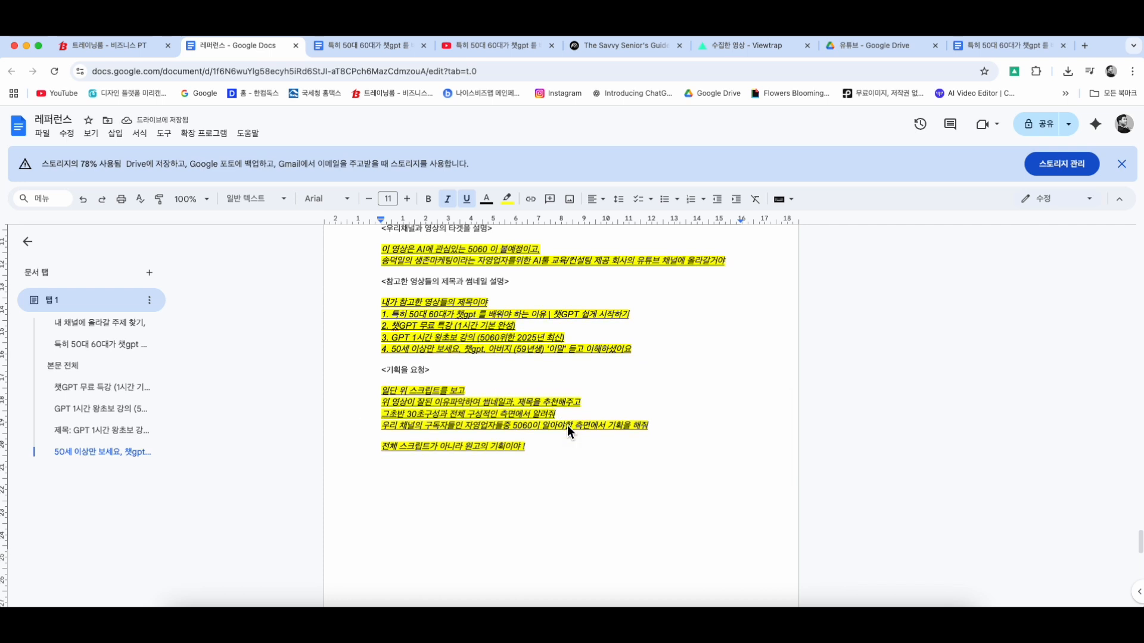
{"action": "left_click_drag", "start_coordinate": [380, 424], "coordinate": [690, 423]}
{"action": "left_click", "coordinate": [691, 424]}
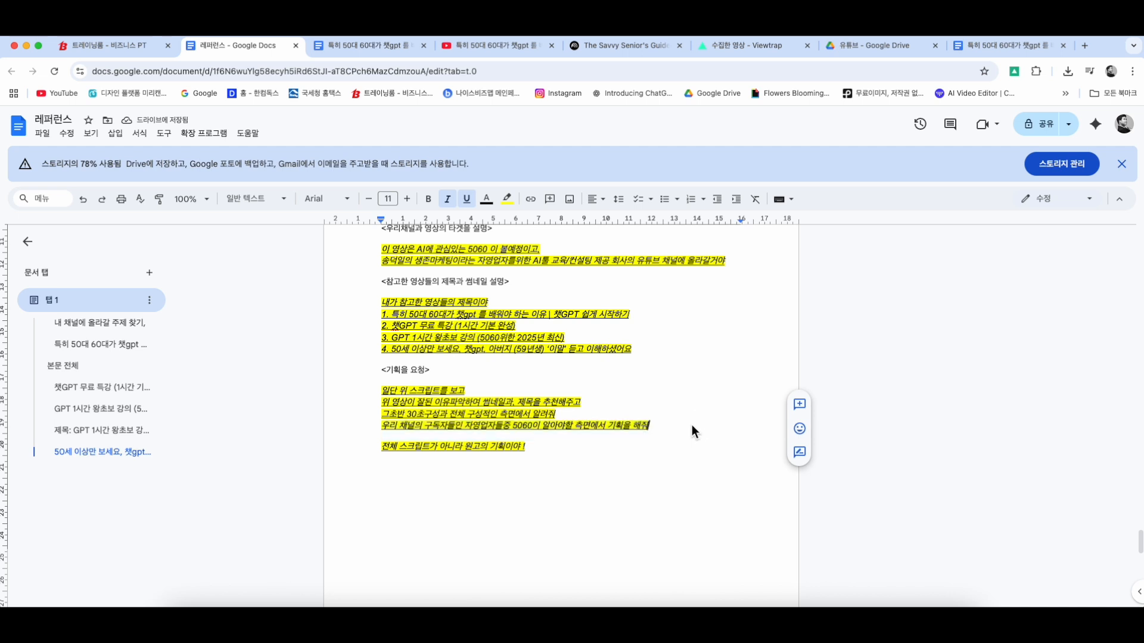
{"action": "left_click_drag", "start_coordinate": [477, 428], "coordinate": [658, 424]}
{"action": "left_click", "coordinate": [670, 428]}
{"action": "left_click_drag", "start_coordinate": [554, 427], "coordinate": [676, 427]}
{"action": "left_click", "coordinate": [677, 428]}
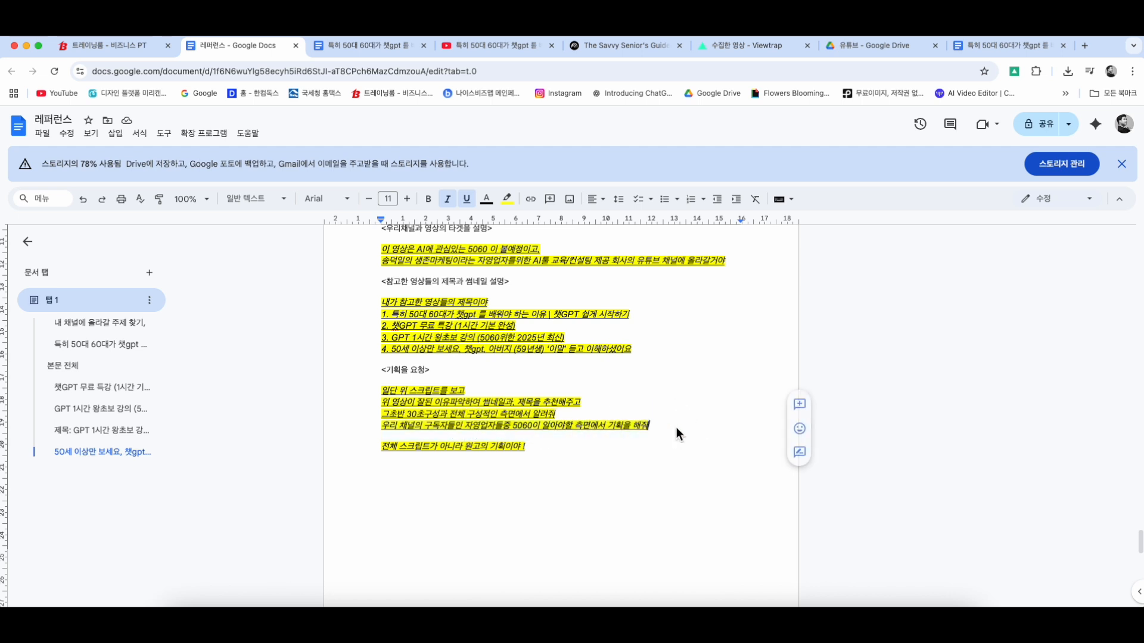
{"action": "left_click_drag", "start_coordinate": [381, 449], "coordinate": [286, 447]}
{"action": "left_click", "coordinate": [534, 450]}
Review the whole prompt from <첨부파일에 대한 설명> down to <기획을 요청>
{"action": "left_click", "coordinate": [484, 459]}
{"action": "scroll", "coordinate": [484, 458], "scroll_direction": "up", "scroll_amount": 3}
{"action": "left_click", "coordinate": [483, 458]}
{"action": "scroll", "coordinate": [484, 459], "scroll_direction": "down", "scroll_amount": 3}
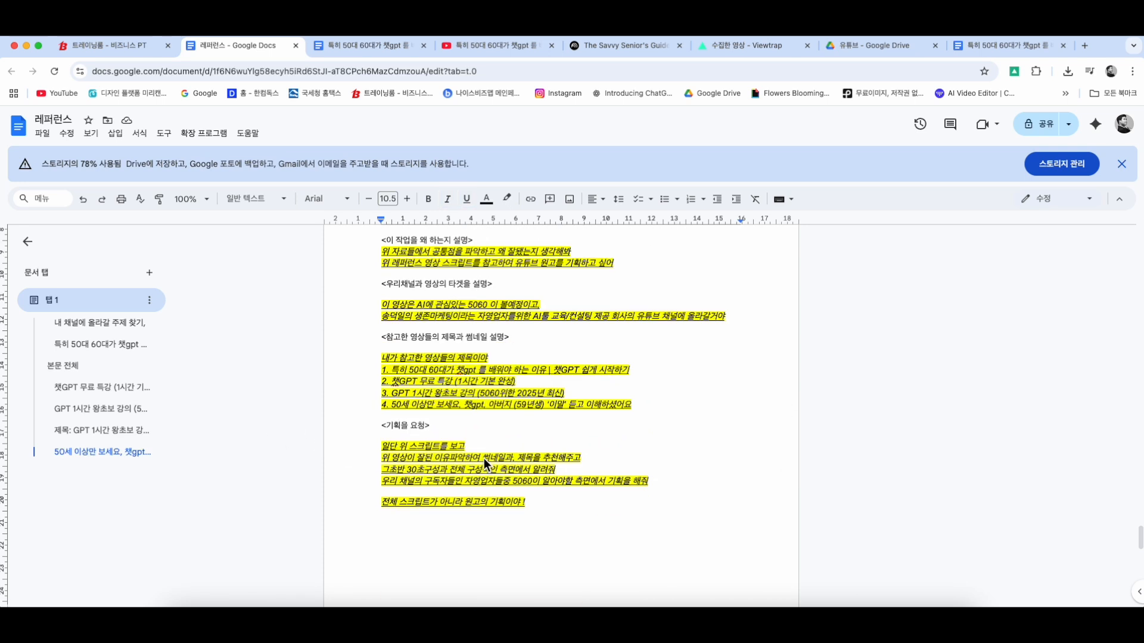
{"action": "left_click_drag", "start_coordinate": [557, 537], "coordinate": [385, 253]}
{"action": "left_click", "coordinate": [443, 376]}
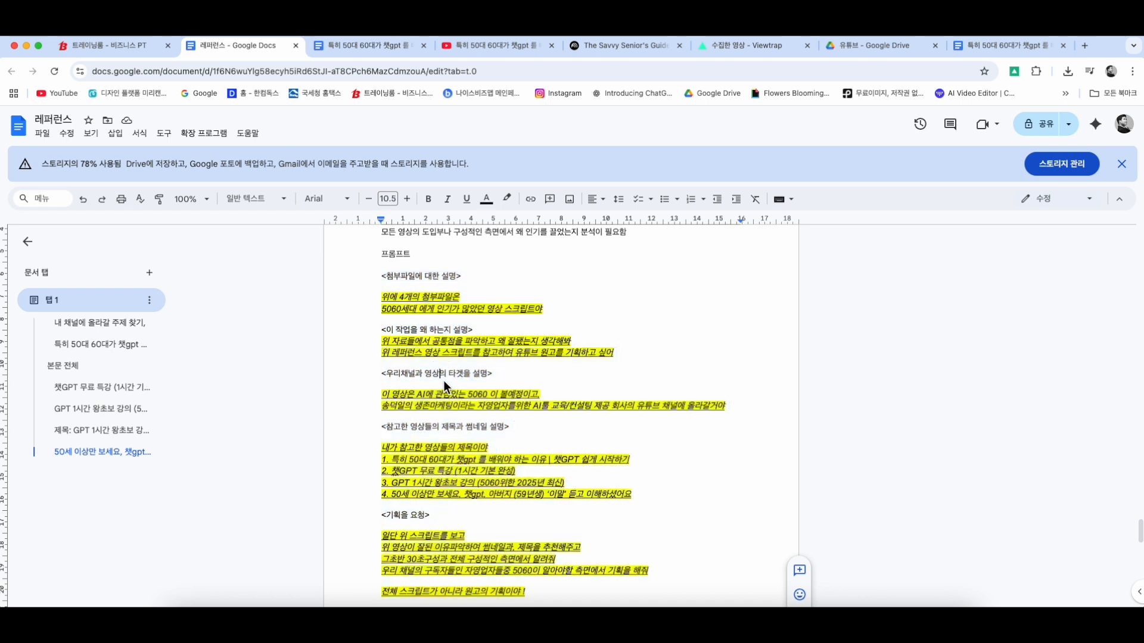
{"action": "right_click", "coordinate": [410, 316]}
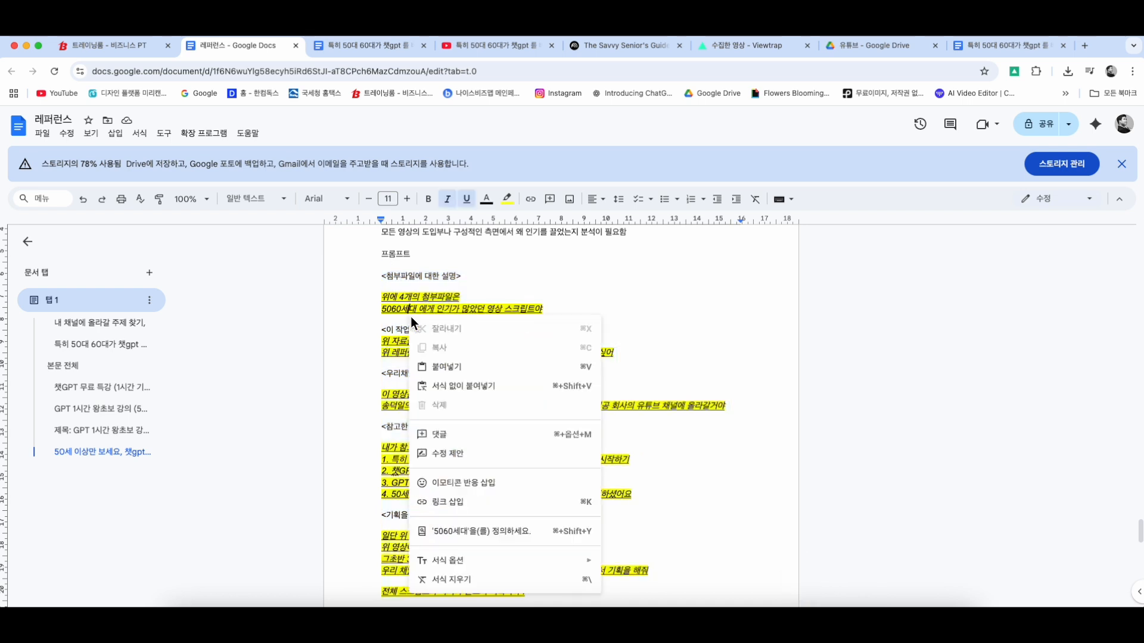
{"action": "left_click", "coordinate": [378, 322]}
Switch to ChatGPT, attach the downloaded PDF whose name starts with "특히 50대 60대가 챗gpt", and enable research mode (리서치)
{"action": "left_click", "coordinate": [551, 603]}
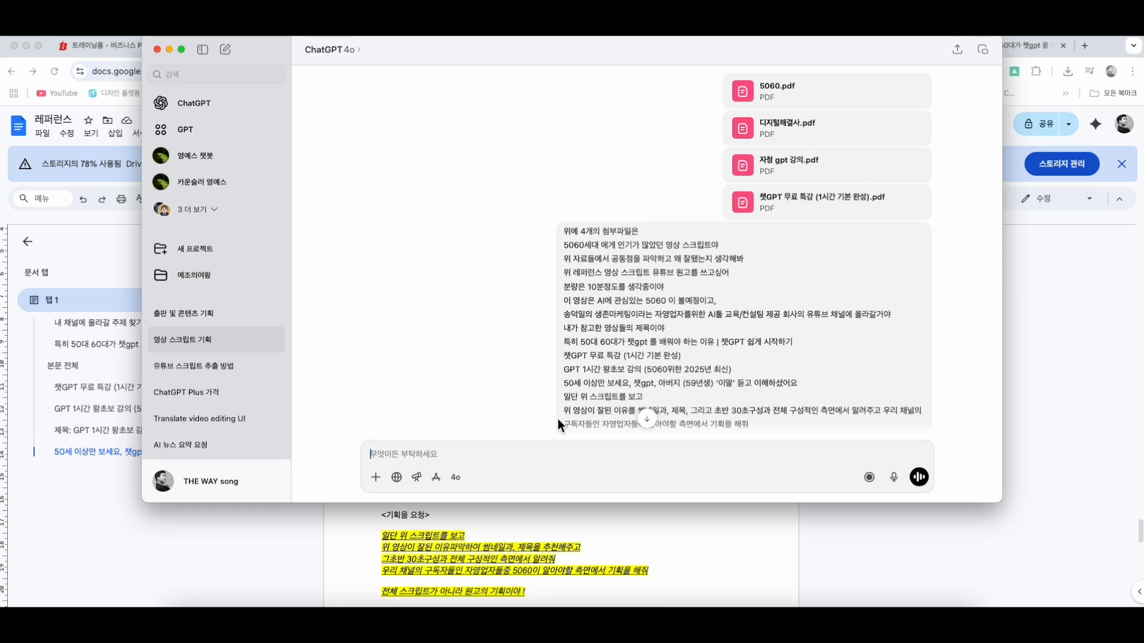
{"action": "left_click", "coordinate": [375, 477]}
{"action": "left_click", "coordinate": [397, 458]}
{"action": "left_click", "coordinate": [375, 478]}
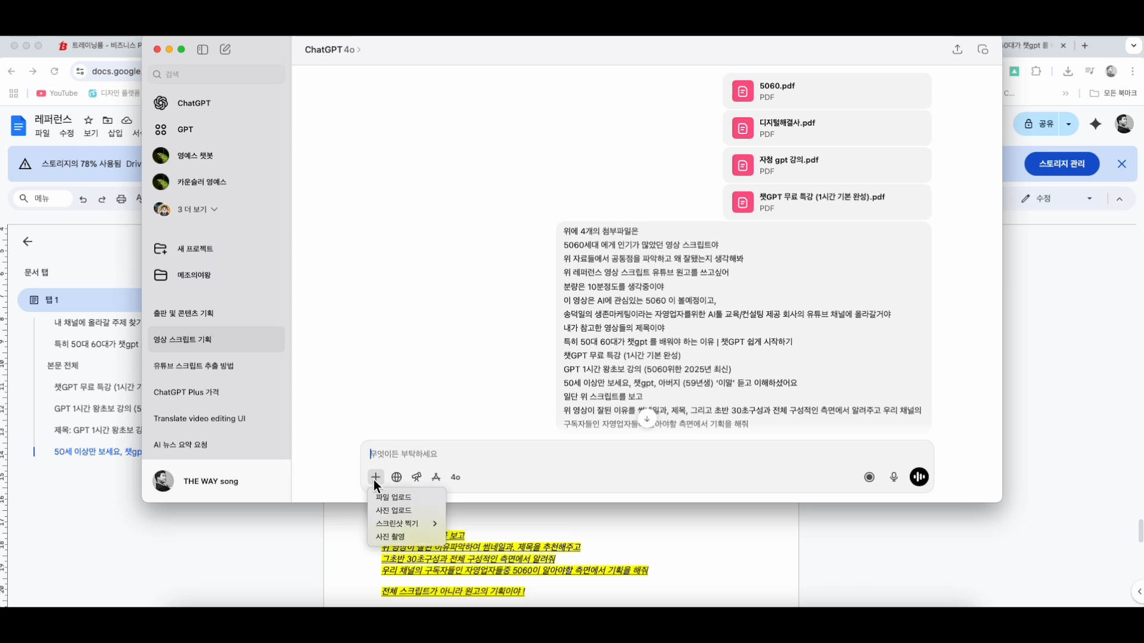
{"action": "left_click", "coordinate": [386, 500]}
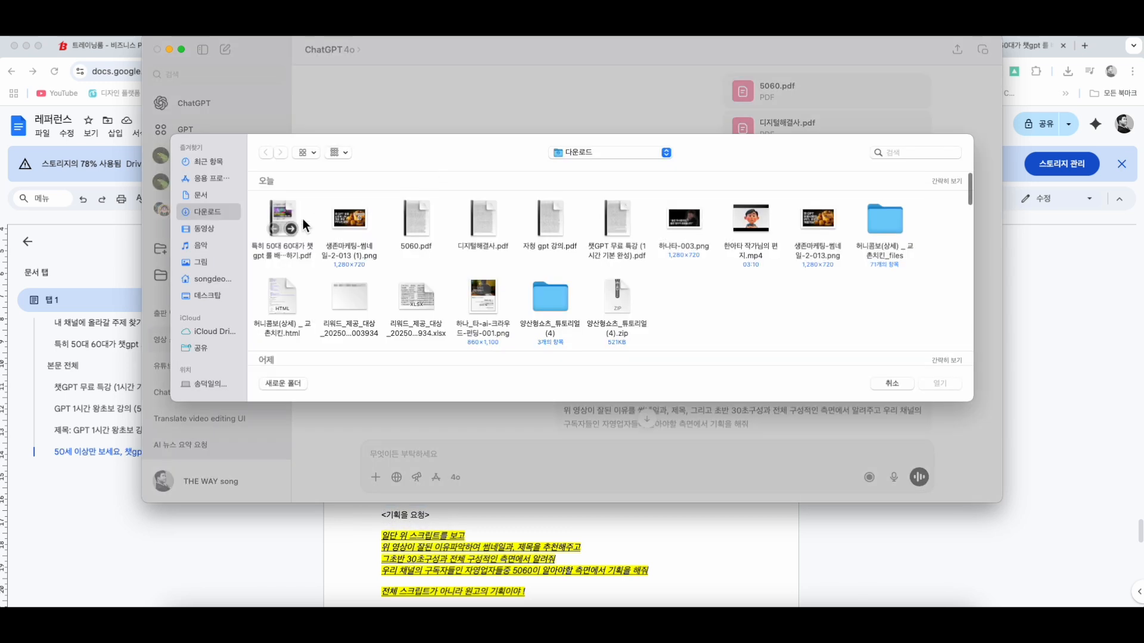
{"action": "double_click", "coordinate": [293, 219]}
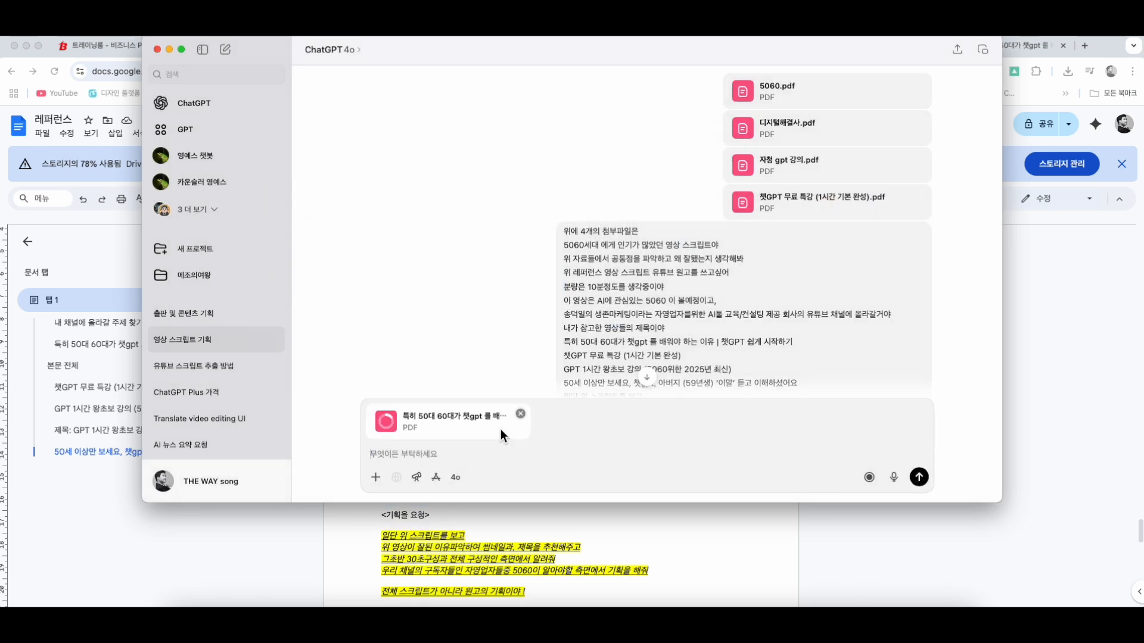
{"action": "left_click", "coordinate": [419, 477]}
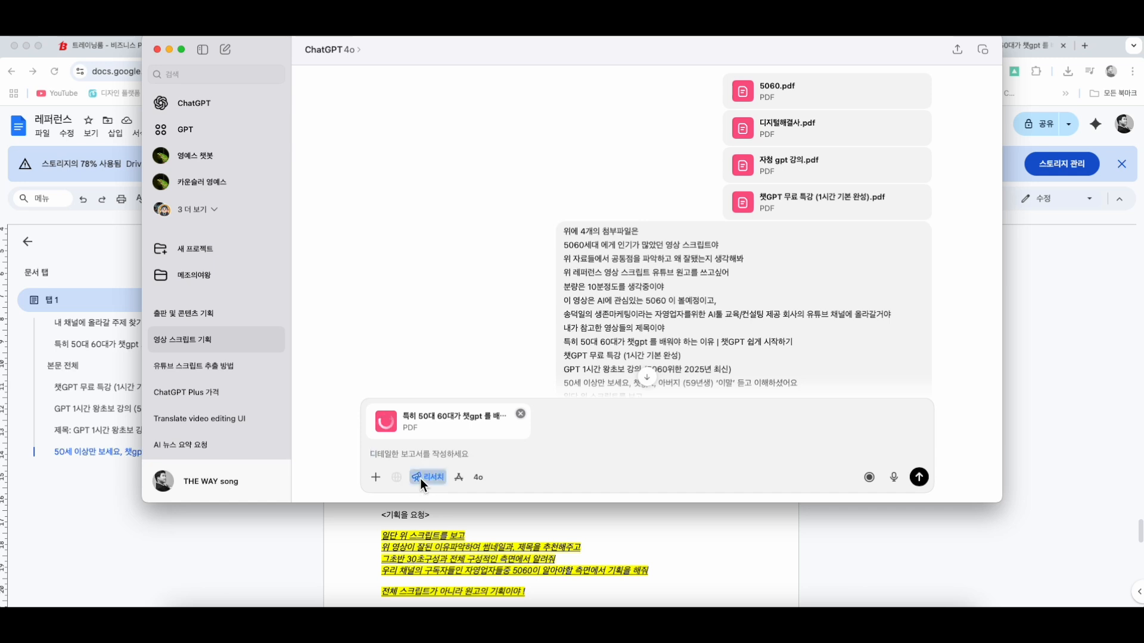
Copy the full prompt from the 레퍼런스 document and paste it into the ChatGPT message with research mode on
{"action": "left_click", "coordinate": [462, 584]}
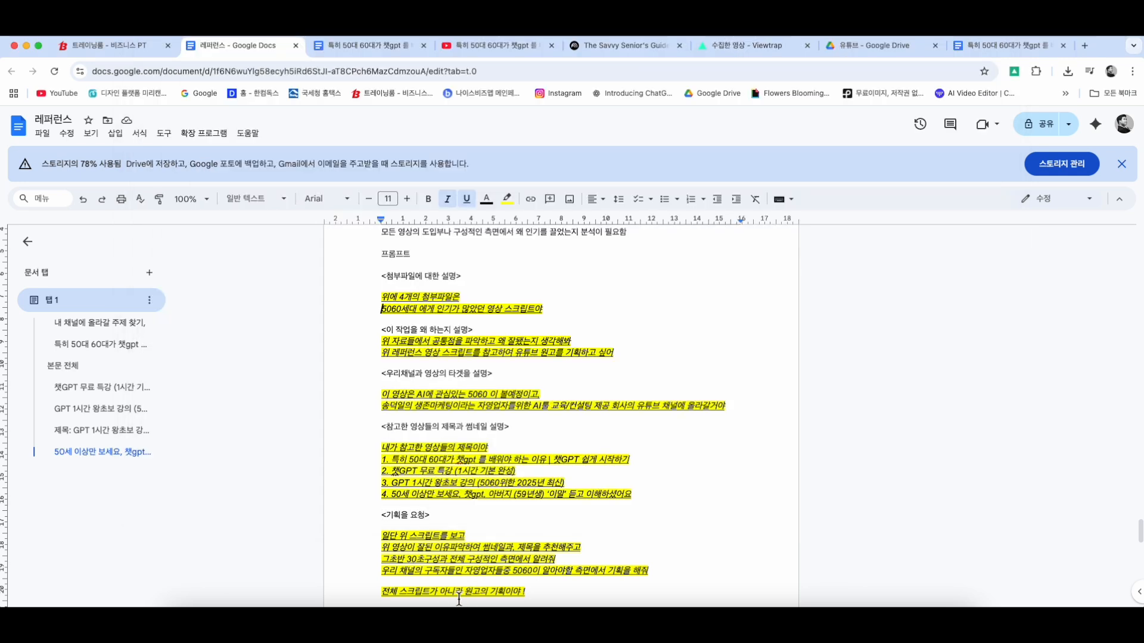
{"action": "left_click_drag", "start_coordinate": [381, 280], "coordinate": [554, 556]}
{"action": "left_click", "coordinate": [550, 620]}
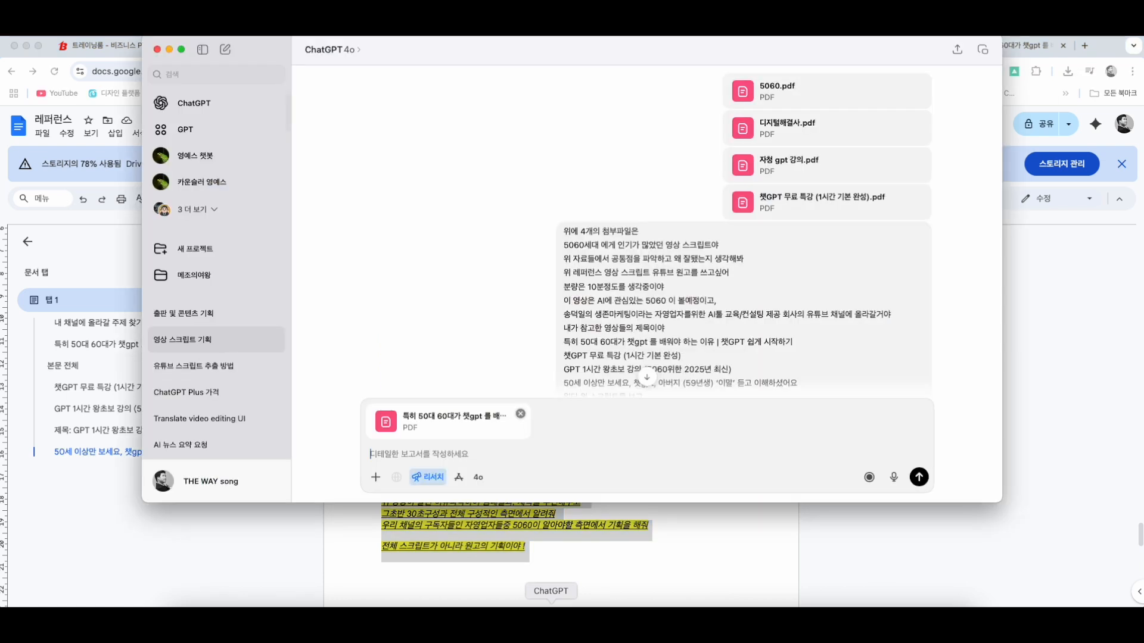
{"action": "left_click", "coordinate": [434, 477]}
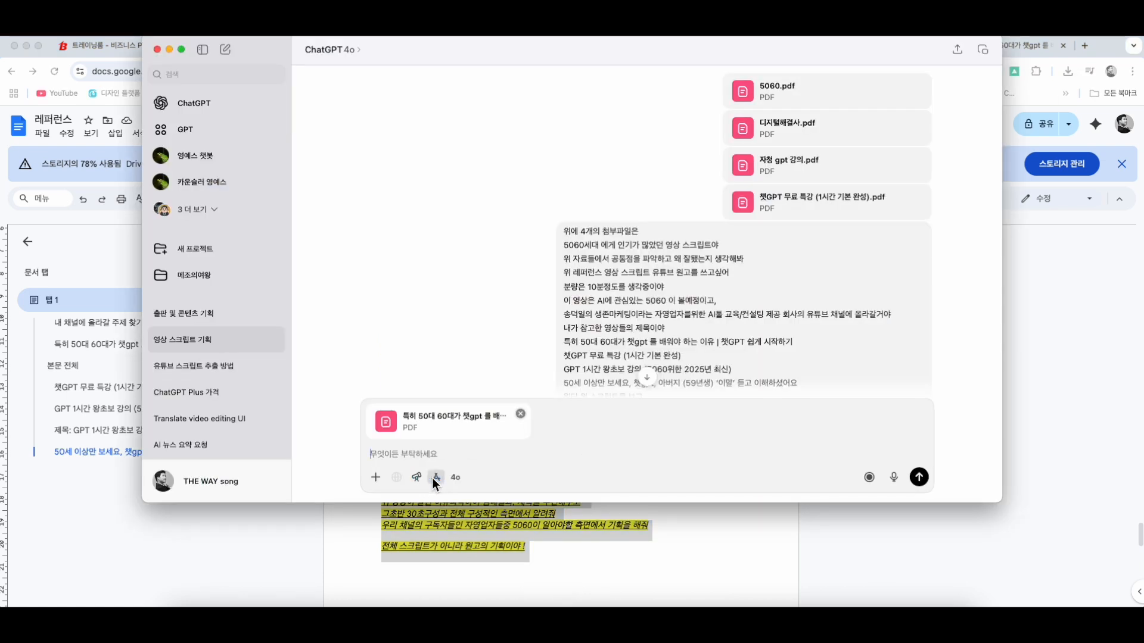
{"action": "left_click", "coordinate": [423, 478]}
{"action": "key", "text": "super+v"}
{"action": "scroll", "coordinate": [470, 455], "scroll_direction": "up", "scroll_amount": 3}
{"action": "scroll", "coordinate": [470, 455], "scroll_direction": "down", "scroll_amount": 5}
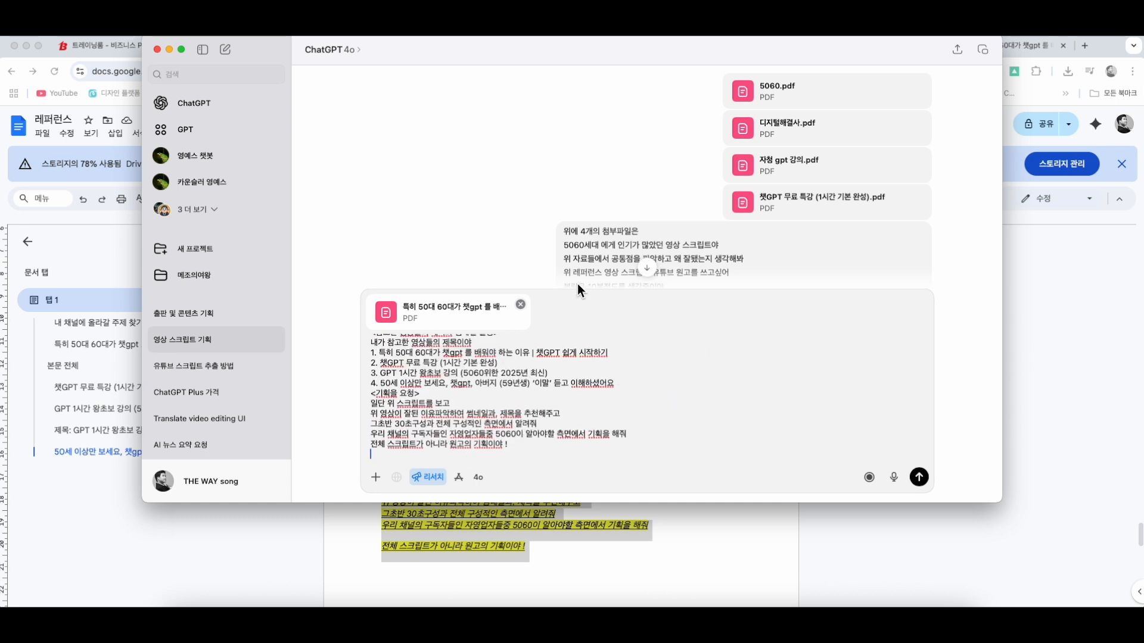
Discard the draft message by removing the attached PDF, clearing the pasted prompt and switching research mode off
{"action": "left_click", "coordinate": [520, 305]}
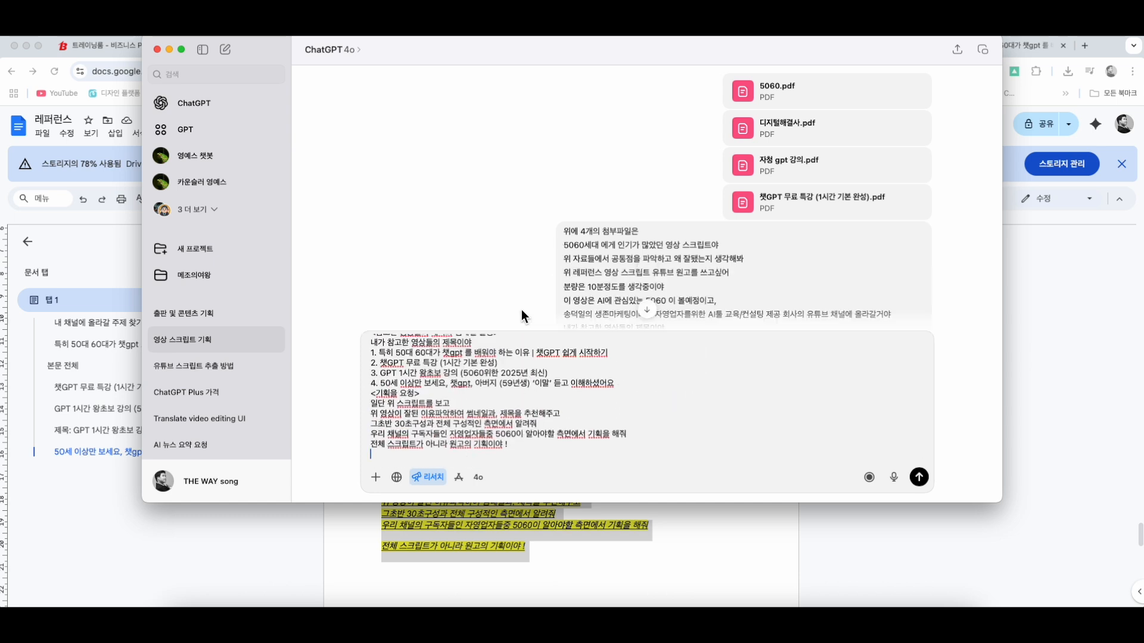
{"action": "key", "text": "super+a"}
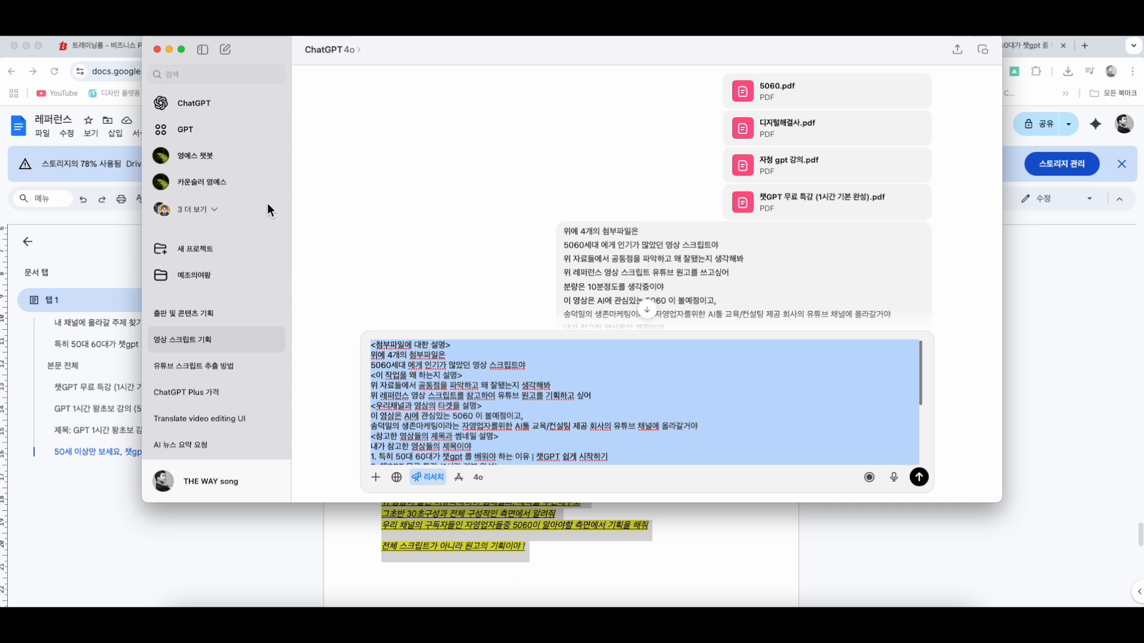
{"action": "key", "text": "BackSpace"}
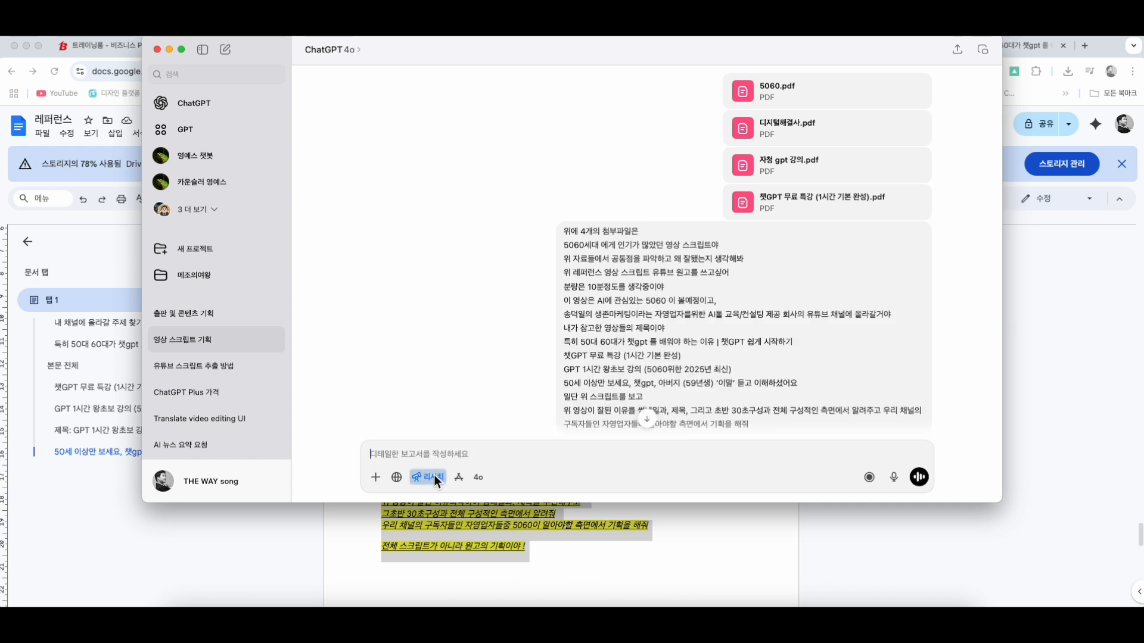
{"action": "left_click", "coordinate": [437, 475]}
Examine the opening of ChatGPT's first reply in the 영상 스크립트 기획 chat
{"action": "scroll", "coordinate": [481, 391], "scroll_direction": "down", "scroll_amount": 5}
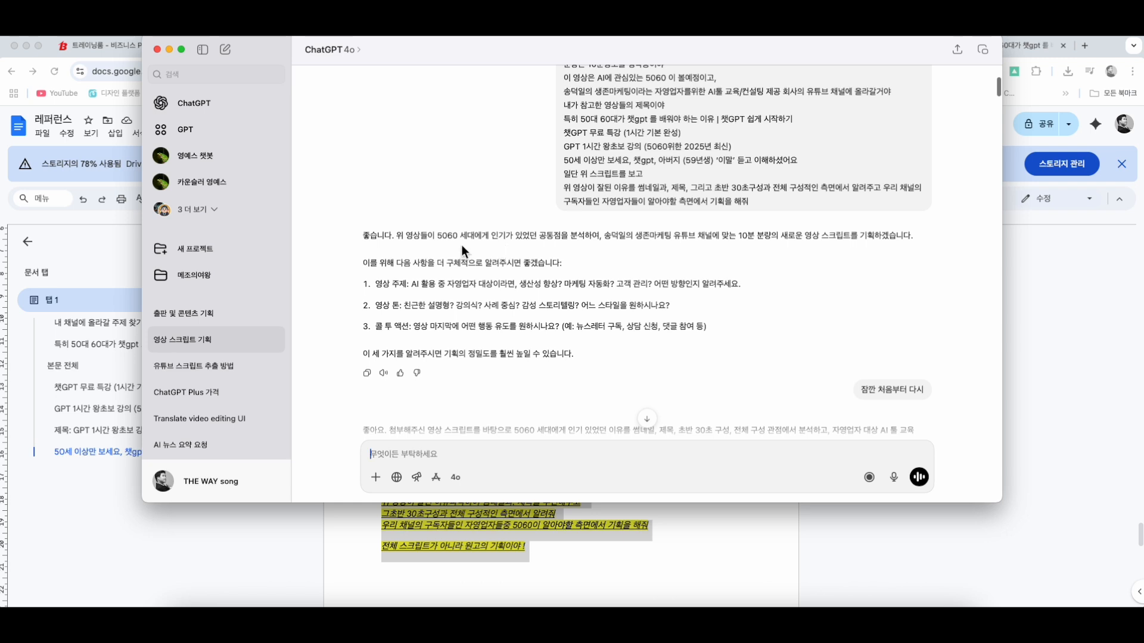
{"action": "left_click_drag", "start_coordinate": [381, 237], "coordinate": [651, 233]}
{"action": "left_click", "coordinate": [651, 233]}
{"action": "left_click_drag", "start_coordinate": [490, 241], "coordinate": [709, 238]}
{"action": "left_click", "coordinate": [709, 238]}
{"action": "left_click_drag", "start_coordinate": [593, 239], "coordinate": [615, 355]}
{"action": "left_click", "coordinate": [614, 356]}
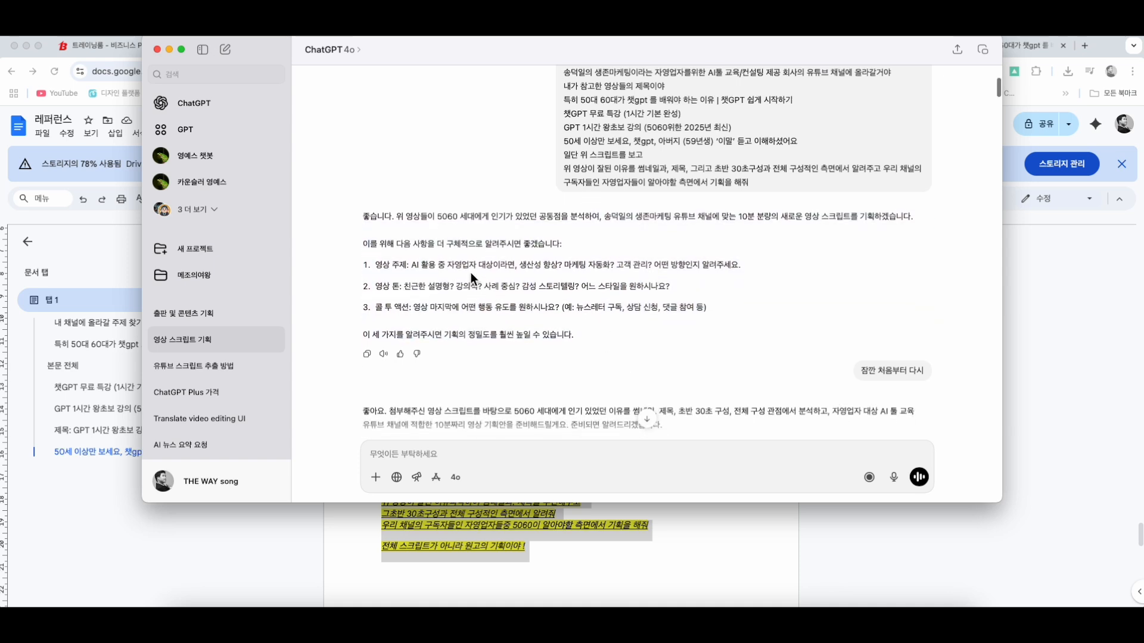
Examine ChatGPT's three follow-up questions on video topic, tone and call to action
{"action": "left_click_drag", "start_coordinate": [472, 272], "coordinate": [658, 266]}
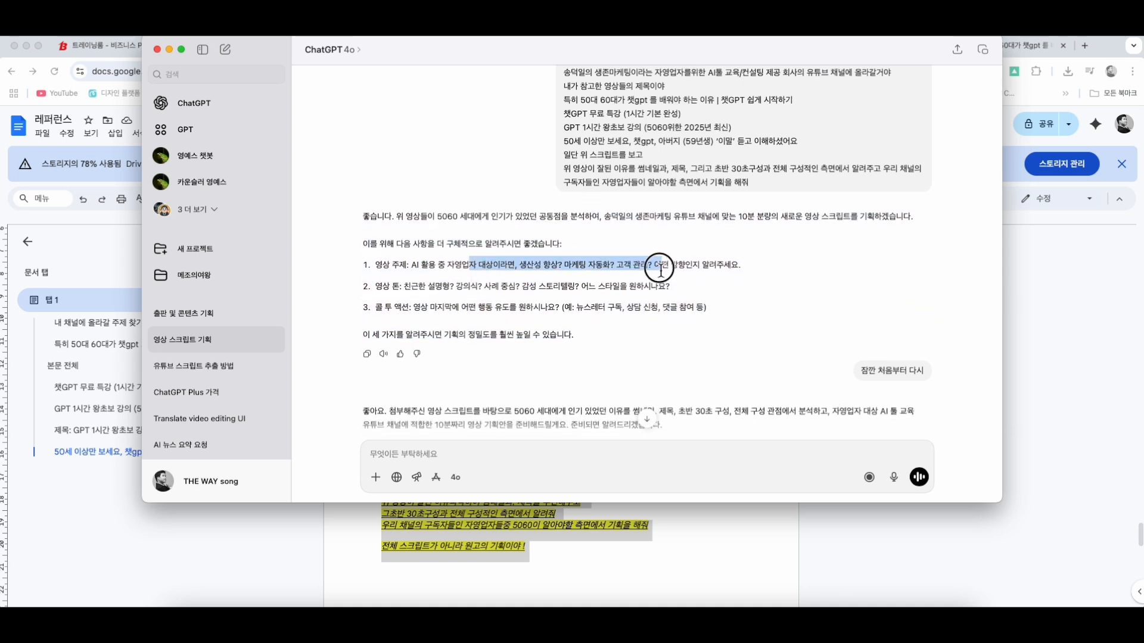
{"action": "left_click", "coordinate": [661, 268]}
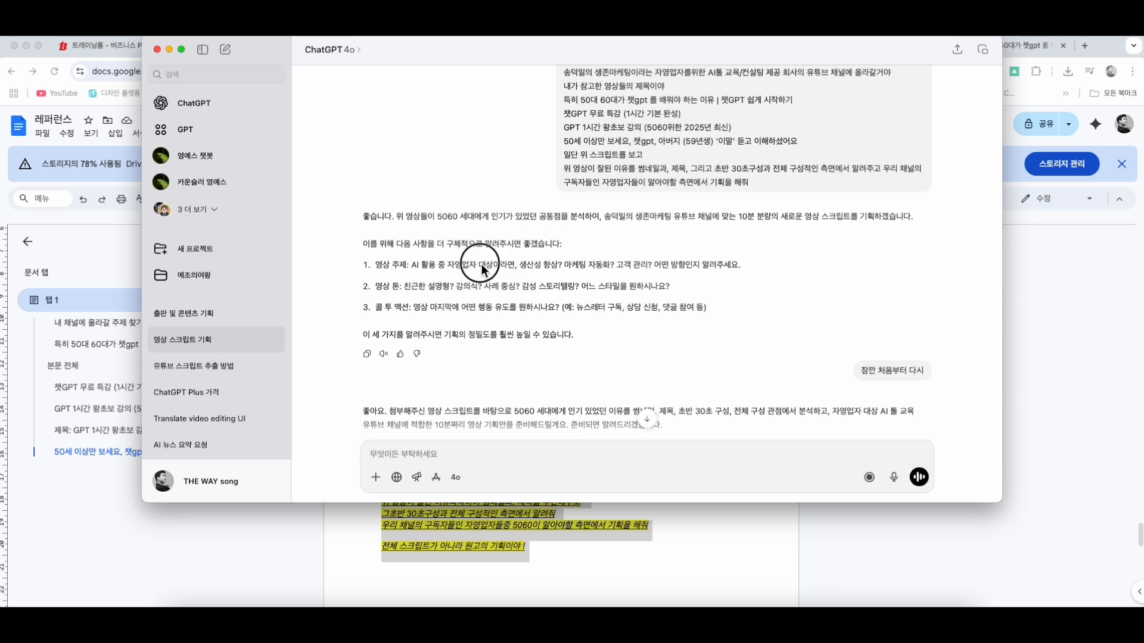
{"action": "left_click_drag", "start_coordinate": [574, 266], "coordinate": [745, 265]}
{"action": "left_click", "coordinate": [729, 265]}
{"action": "left_click_drag", "start_coordinate": [393, 287], "coordinate": [615, 287]}
{"action": "left_click", "coordinate": [488, 290]}
{"action": "left_click", "coordinate": [614, 287]}
{"action": "left_click_drag", "start_coordinate": [385, 309], "coordinate": [705, 310]}
{"action": "left_click", "coordinate": [703, 312]}
Examine the second round of follow-up questions and the numbered answers on business type, video purpose and lecture style
{"action": "scroll", "coordinate": [642, 361], "scroll_direction": "up", "scroll_amount": 5}
{"action": "scroll", "coordinate": [641, 361], "scroll_direction": "down", "scroll_amount": 10}
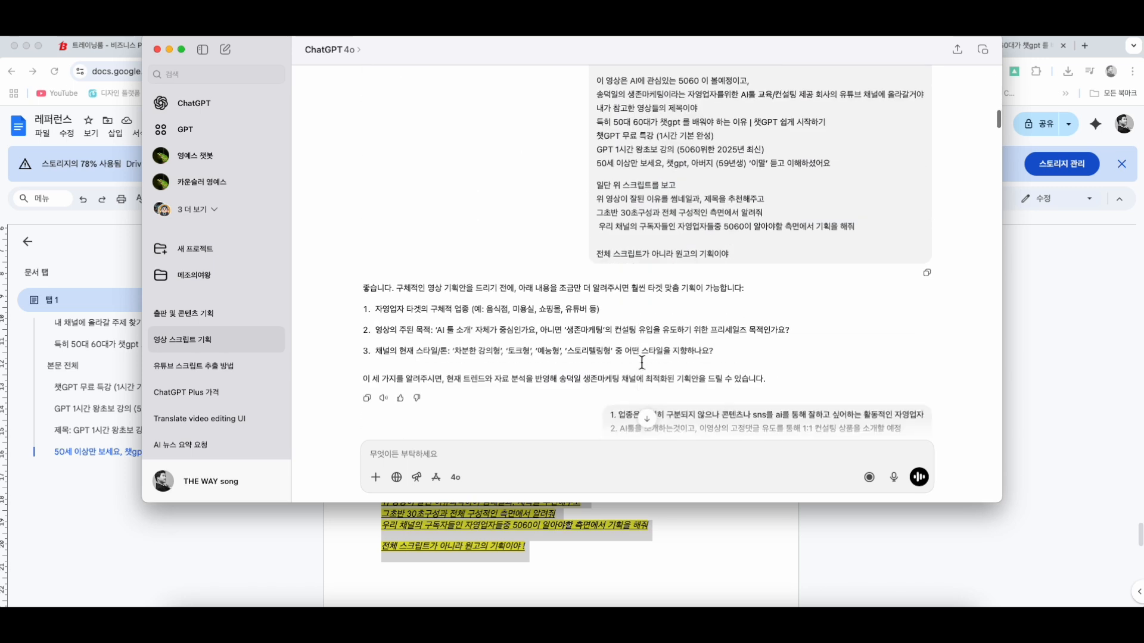
{"action": "scroll", "coordinate": [640, 359], "scroll_direction": "up", "scroll_amount": 10}
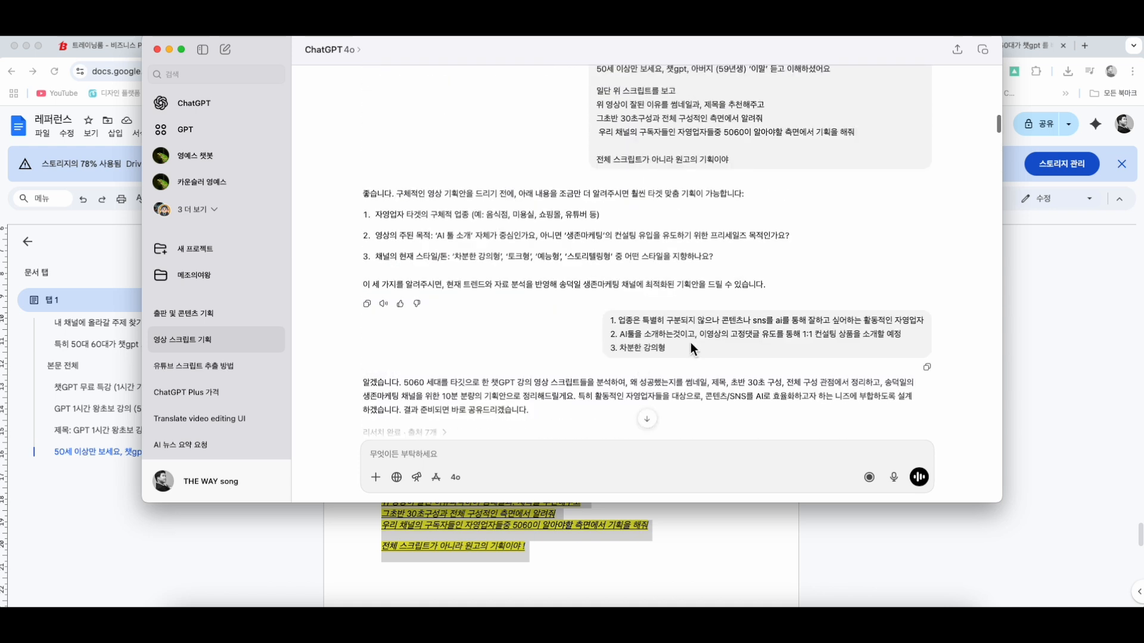
{"action": "scroll", "coordinate": [640, 360], "scroll_direction": "down", "scroll_amount": 2}
{"action": "left_click_drag", "start_coordinate": [628, 287], "coordinate": [886, 304]}
{"action": "left_click", "coordinate": [748, 289]}
{"action": "left_click", "coordinate": [735, 305]}
{"action": "mouse_move", "coordinate": [695, 300]}
{"action": "left_mouse_down"}
{"action": "mouse_move", "coordinate": [773, 291]}
{"action": "mouse_move", "coordinate": [919, 302]}
{"action": "mouse_move", "coordinate": [689, 300]}
{"action": "left_mouse_up"}
{"action": "left_click", "coordinate": [907, 299]}
{"action": "left_click", "coordinate": [690, 305]}
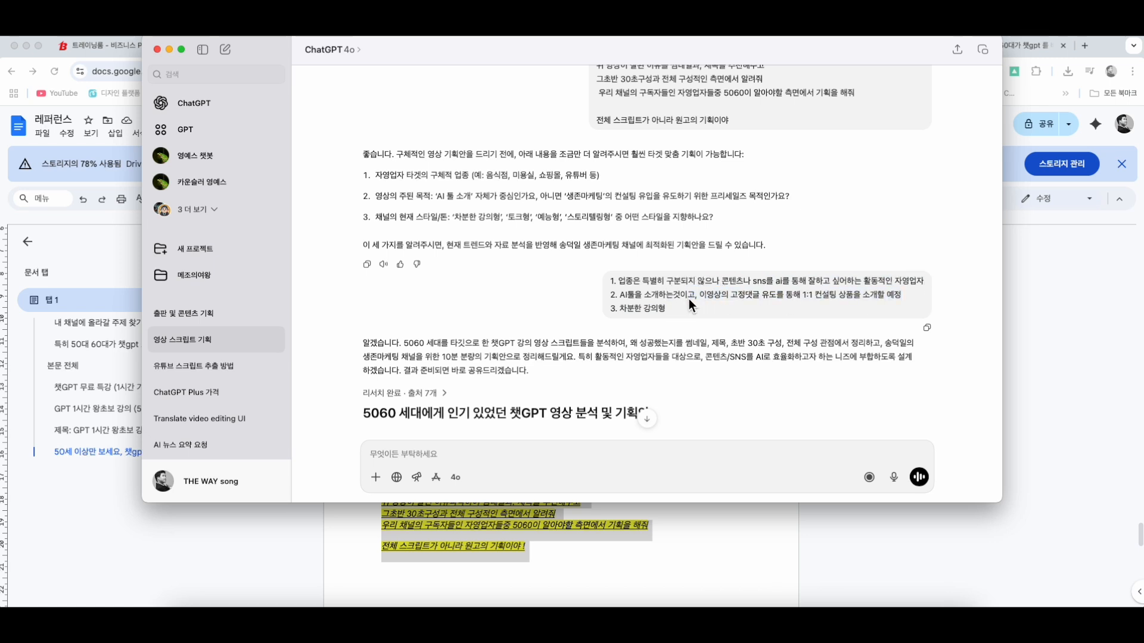
{"action": "scroll", "coordinate": [685, 307], "scroll_direction": "up", "scroll_amount": 1}
{"action": "left_click_drag", "start_coordinate": [647, 331], "coordinate": [588, 328]}
{"action": "scroll", "coordinate": [552, 370], "scroll_direction": "down", "scroll_amount": 2}
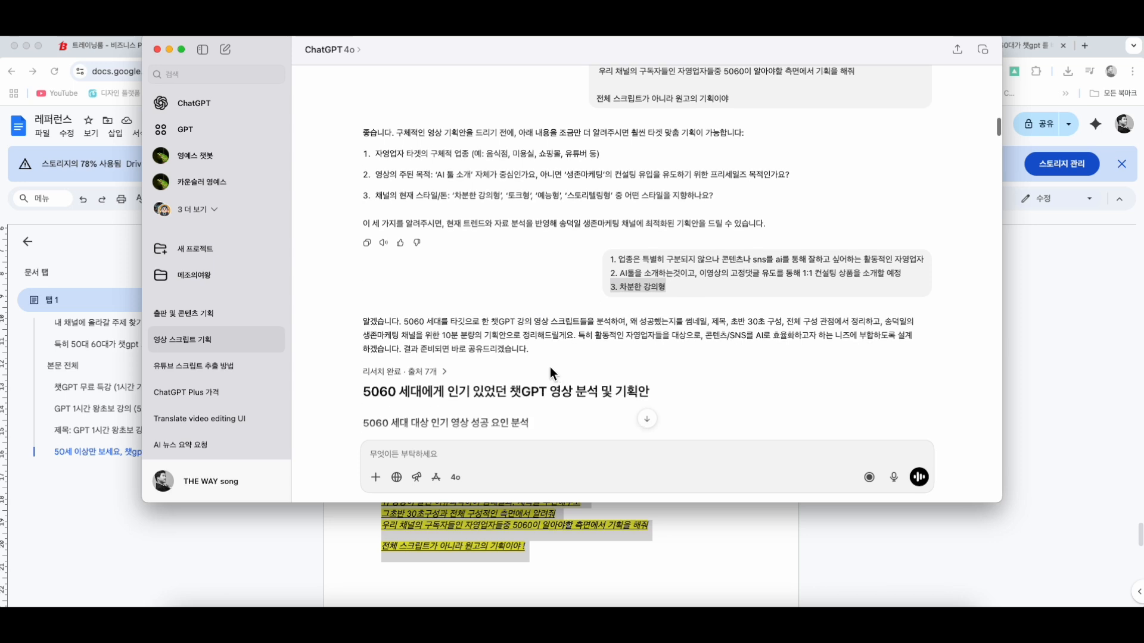
Examine the research report's success analysis of videos popular with the 5060 generation, covering thumbnail features, title keywords and sentence structure
{"action": "triple_click", "coordinate": [366, 331]}
{"action": "left_click", "coordinate": [529, 349]}
{"action": "left_click_drag", "start_coordinate": [529, 349], "coordinate": [398, 351]}
{"action": "scroll", "coordinate": [398, 351], "scroll_direction": "down", "scroll_amount": 4}
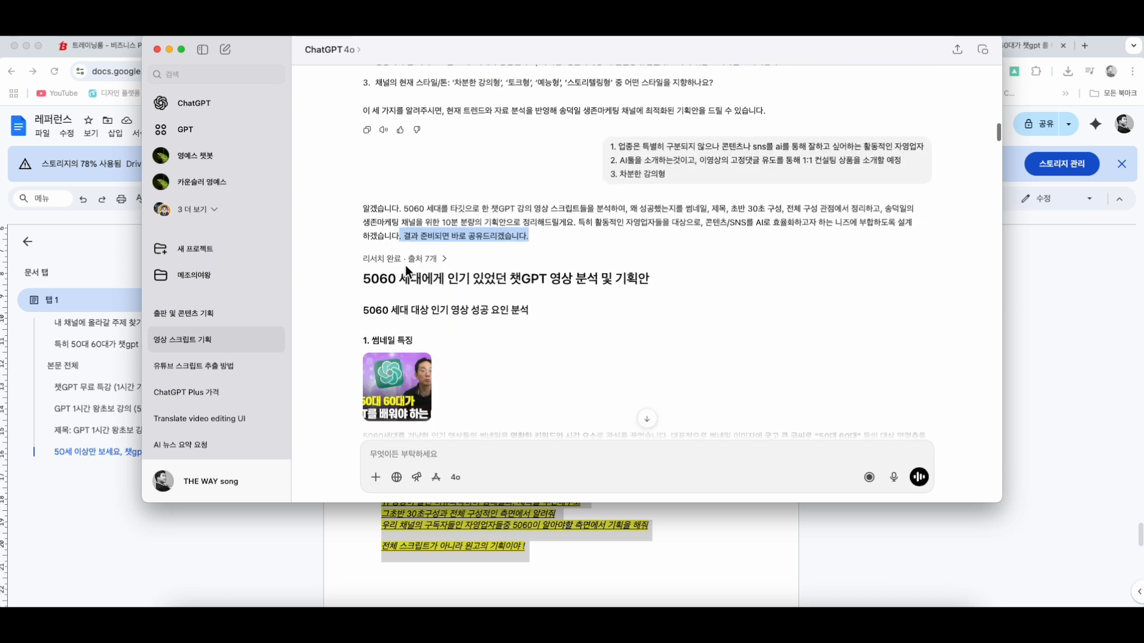
{"action": "left_click", "coordinate": [641, 292]}
{"action": "scroll", "coordinate": [735, 309], "scroll_direction": "down", "scroll_amount": 6}
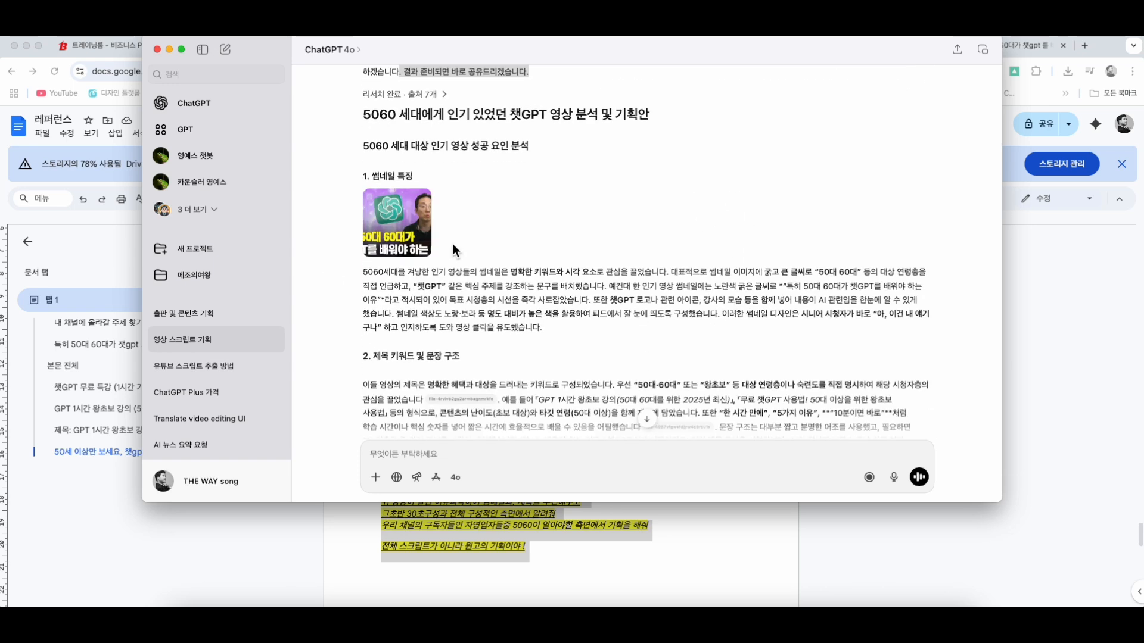
{"action": "scroll", "coordinate": [452, 323], "scroll_direction": "down", "scroll_amount": 4}
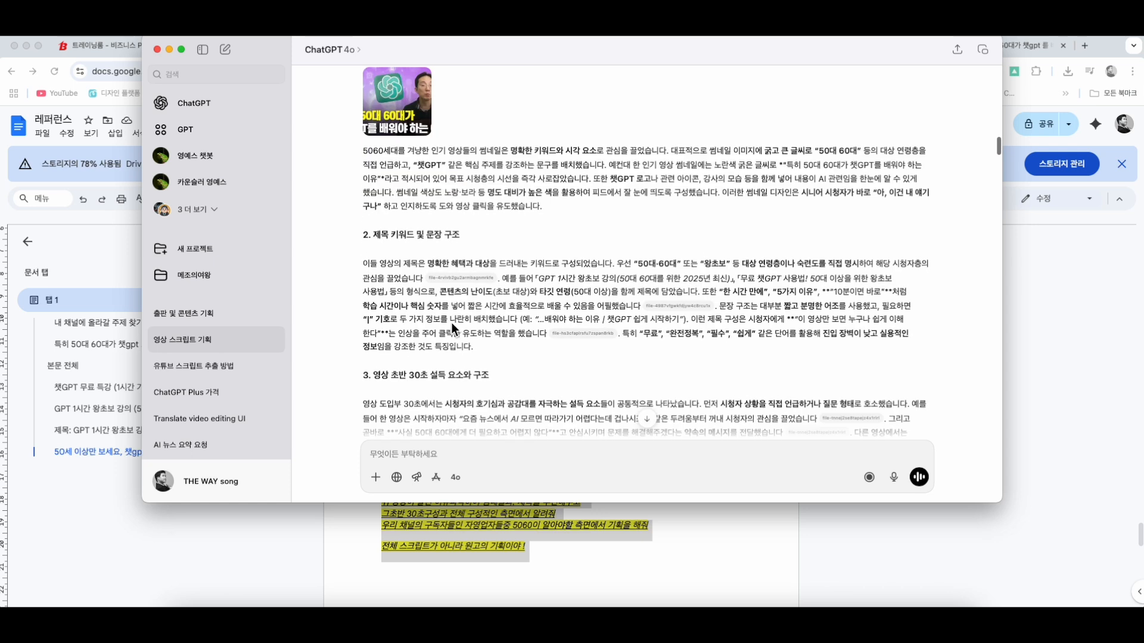
{"action": "scroll", "coordinate": [479, 287], "scroll_direction": "down", "scroll_amount": 4}
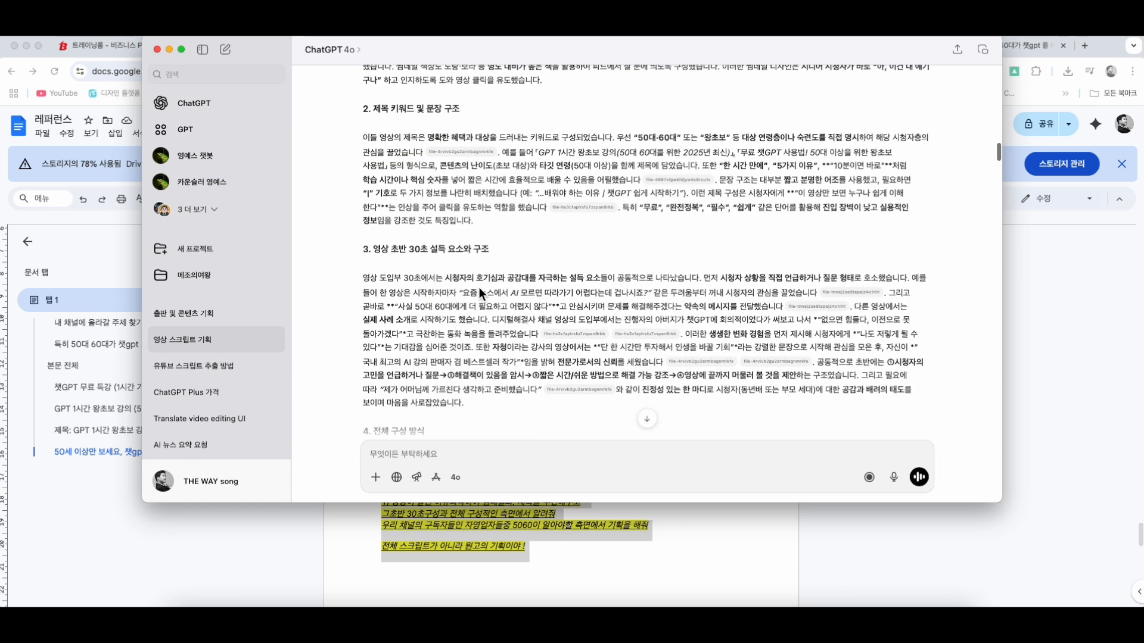
{"action": "scroll", "coordinate": [523, 258], "scroll_direction": "down", "scroll_amount": 11}
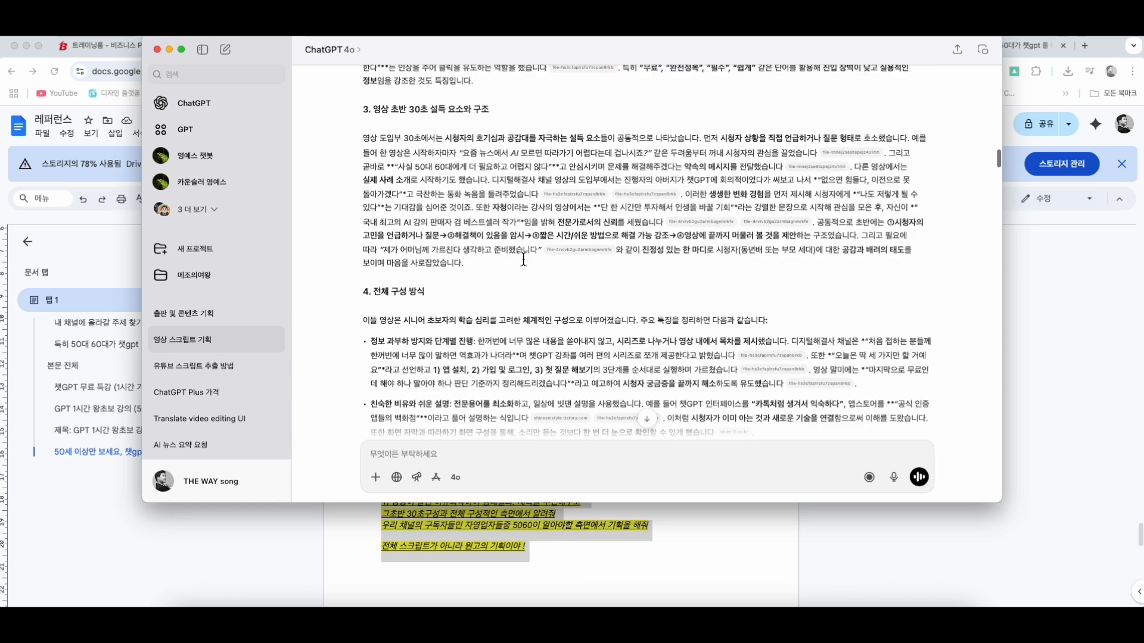
Review the original planning prompt and its four attached PDFs again against the research analysis
{"action": "scroll", "coordinate": [523, 258], "scroll_direction": "up", "scroll_amount": 20}
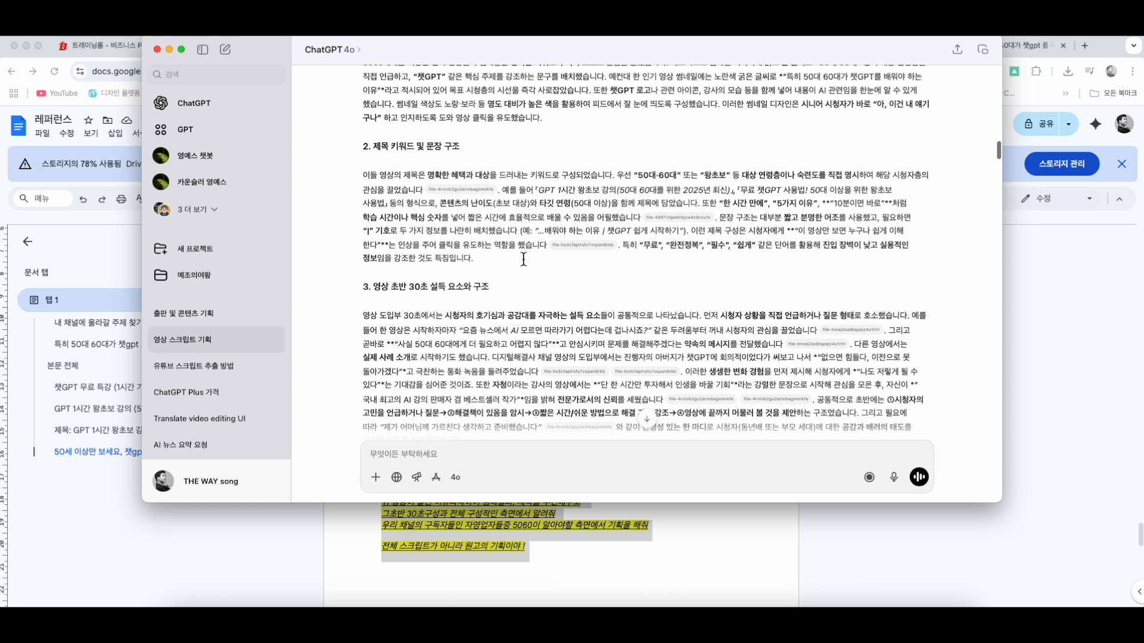
{"action": "scroll", "coordinate": [523, 257], "scroll_direction": "up", "scroll_amount": 10}
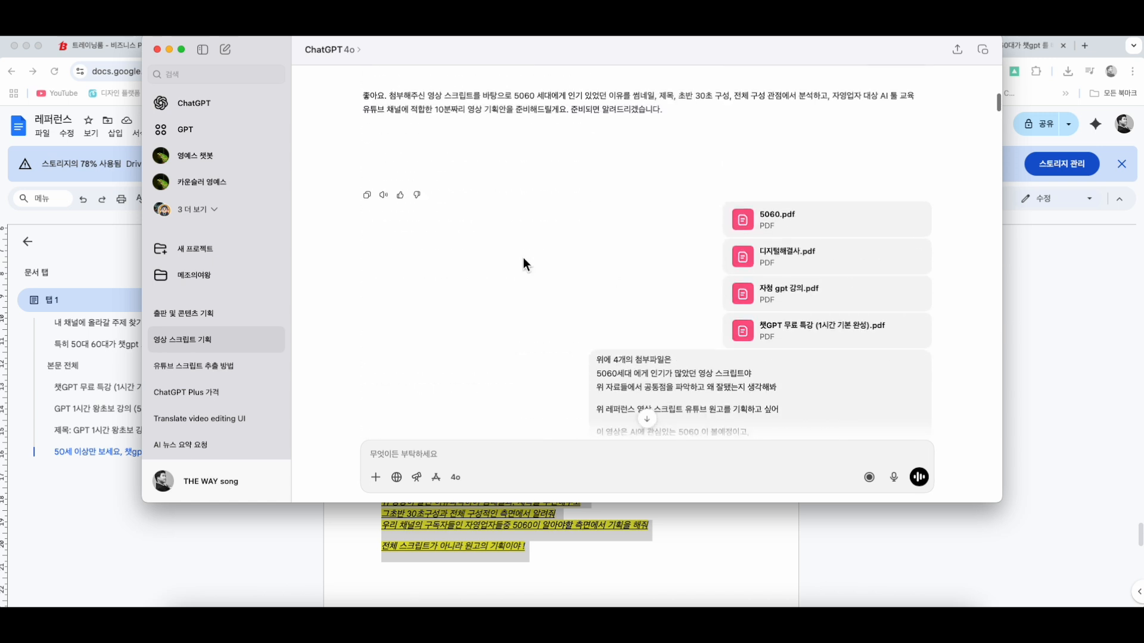
{"action": "scroll", "coordinate": [781, 324], "scroll_direction": "down", "scroll_amount": 20}
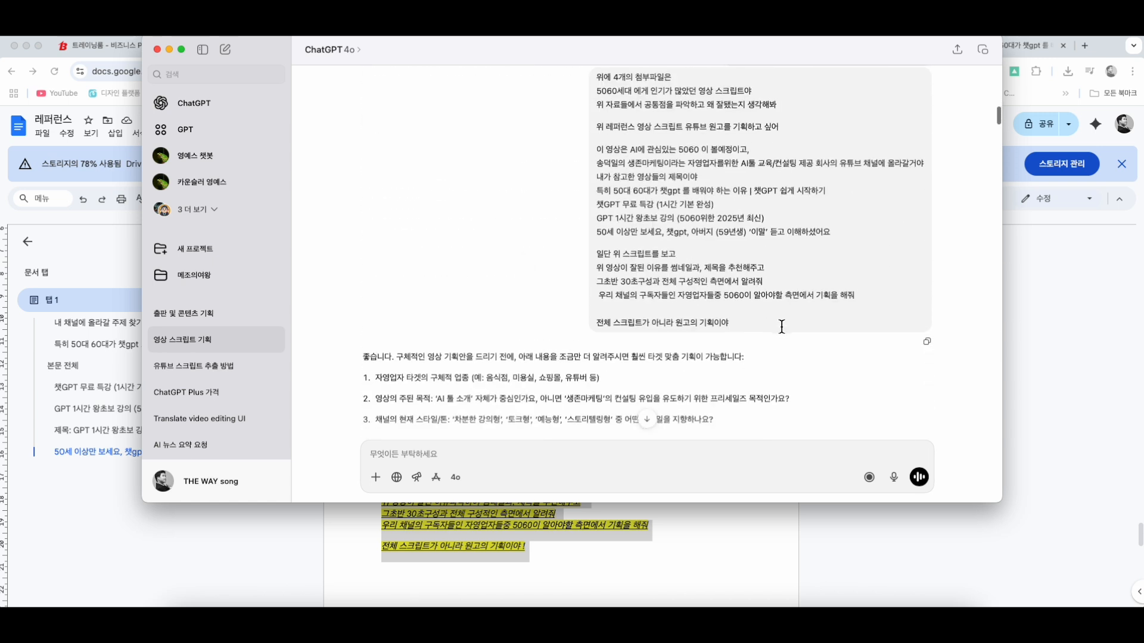
{"action": "scroll", "coordinate": [709, 392], "scroll_direction": "down", "scroll_amount": 6}
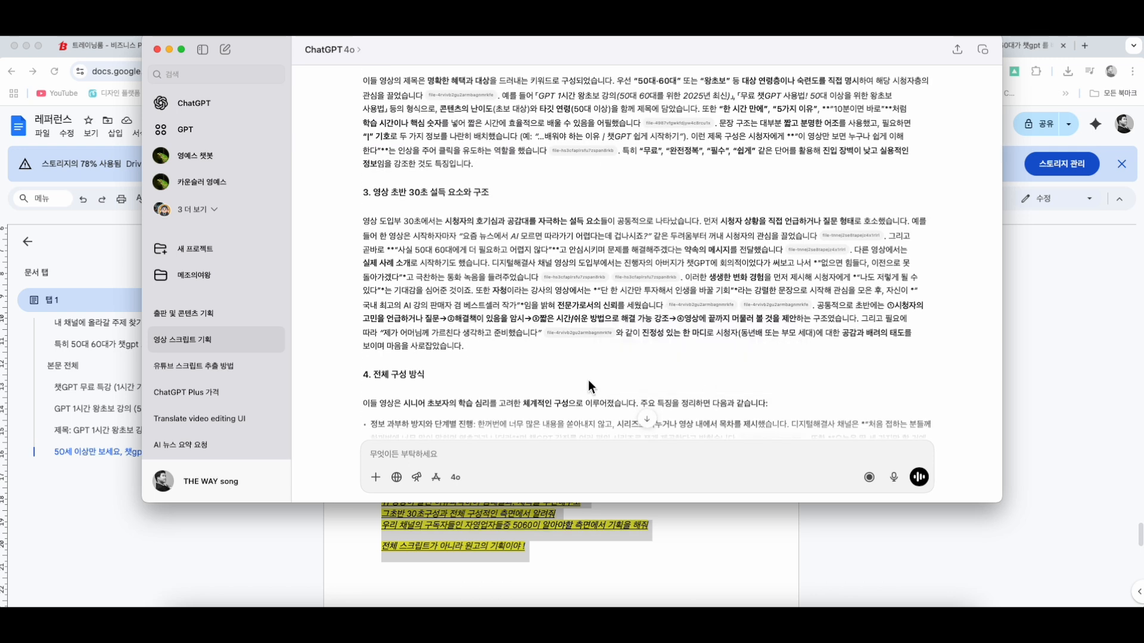
Examine the analysis section on persuasion elements and structure in a video's first 30 seconds
{"action": "left_click_drag", "start_coordinate": [588, 380], "coordinate": [494, 197]}
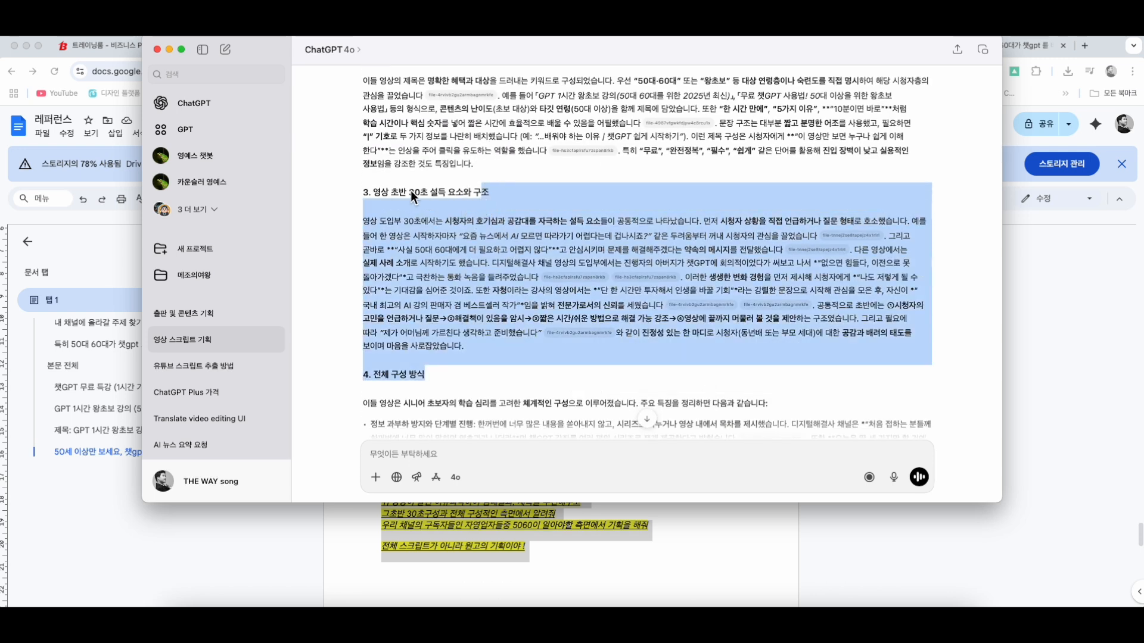
{"action": "left_click", "coordinate": [367, 194]}
{"action": "left_click_drag", "start_coordinate": [353, 194], "coordinate": [564, 403]}
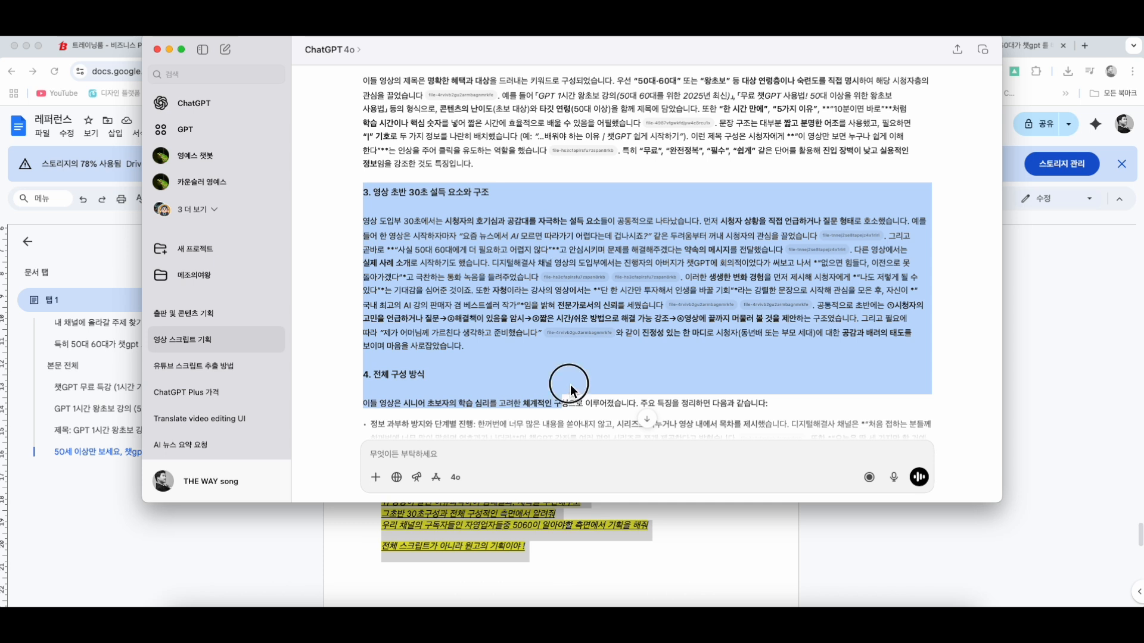
{"action": "left_click", "coordinate": [570, 392]}
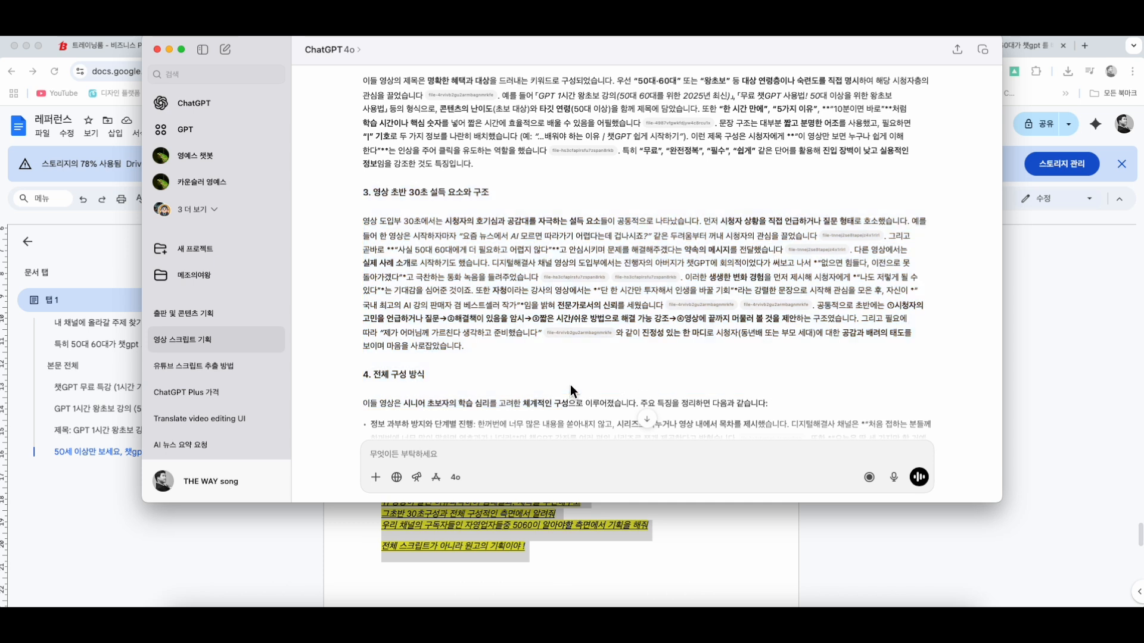
Examine the 전체 구성 방식 section on overall structure, including its everyday examples and closing summary
{"action": "scroll", "coordinate": [570, 385], "scroll_direction": "down", "scroll_amount": 5}
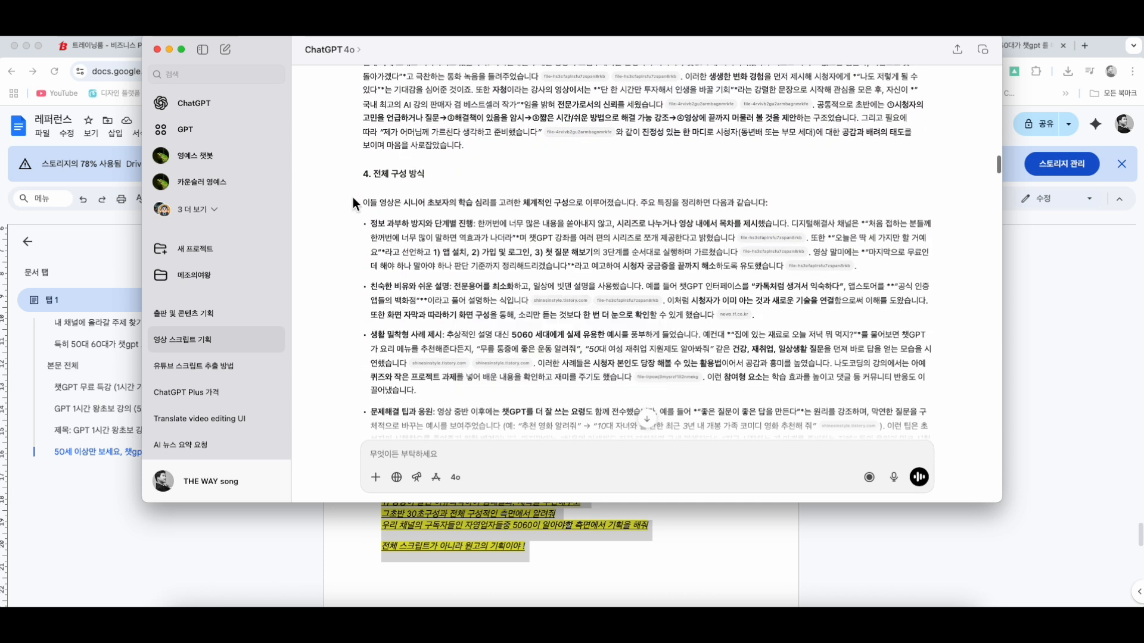
{"action": "left_click", "coordinate": [373, 187]}
{"action": "left_click_drag", "start_coordinate": [360, 173], "coordinate": [428, 403]}
{"action": "left_click", "coordinate": [429, 403]}
{"action": "scroll", "coordinate": [429, 405], "scroll_direction": "down", "scroll_amount": 4}
{"action": "left_click_drag", "start_coordinate": [486, 338], "coordinate": [420, 225]}
{"action": "left_click", "coordinate": [420, 279]}
{"action": "scroll", "coordinate": [420, 279], "scroll_direction": "down", "scroll_amount": 4}
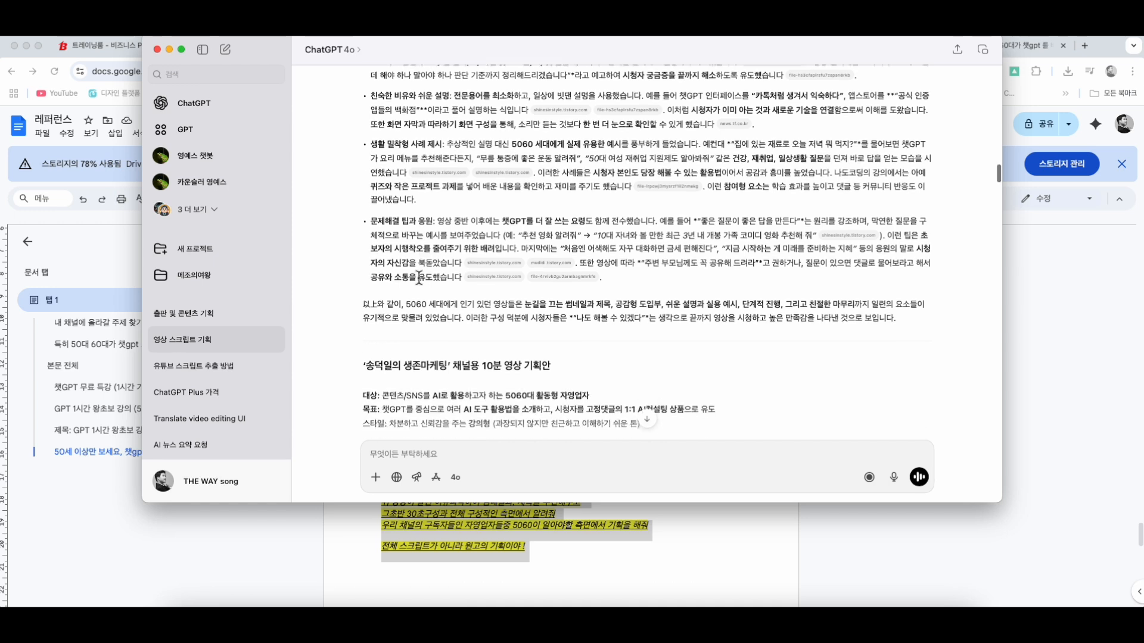
Examine the 10-minute video plan's target, goal and style along with its recommended thumbnail phrases and titles
{"action": "scroll", "coordinate": [419, 279], "scroll_direction": "down", "scroll_amount": 3}
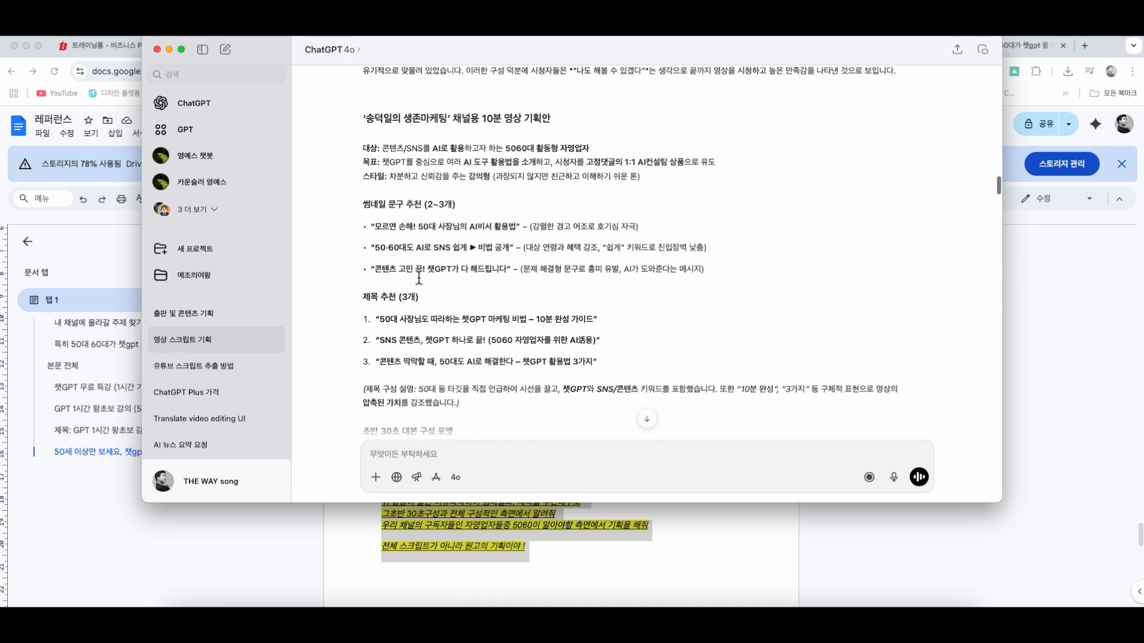
{"action": "mouse_move", "coordinate": [356, 116]}
{"action": "left_mouse_down"}
{"action": "mouse_move", "coordinate": [532, 418]}
{"action": "mouse_move", "coordinate": [366, 114]}
{"action": "left_mouse_up"}
{"action": "left_click", "coordinate": [533, 420]}
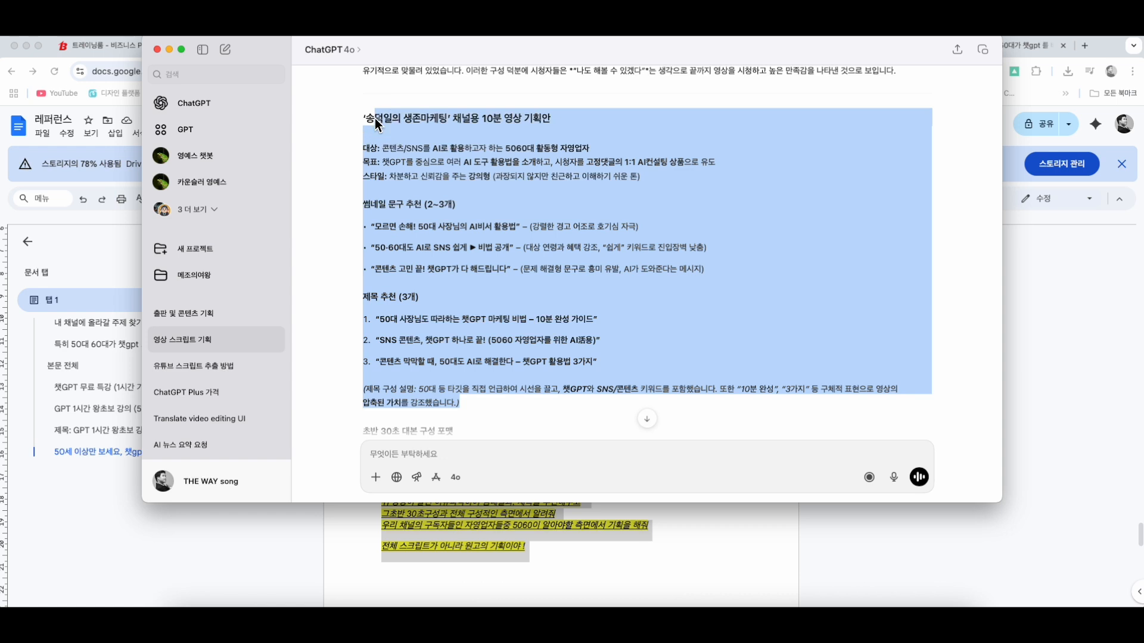
{"action": "left_click", "coordinate": [475, 293]}
{"action": "left_click_drag", "start_coordinate": [374, 226], "coordinate": [605, 227]}
{"action": "left_click", "coordinate": [605, 226]}
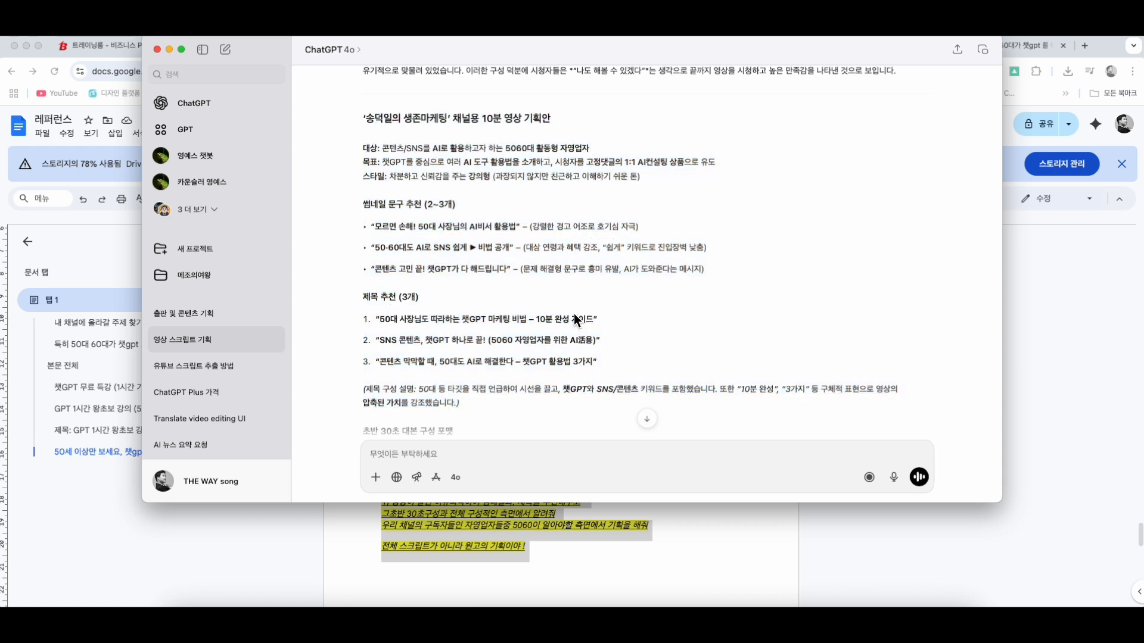
Examine the plan's opening 30-second script format point by point, from the viewer hook to the lead-in to the main content
{"action": "scroll", "coordinate": [573, 311], "scroll_direction": "down", "scroll_amount": 5}
{"action": "scroll", "coordinate": [574, 311], "scroll_direction": "down", "scroll_amount": 2}
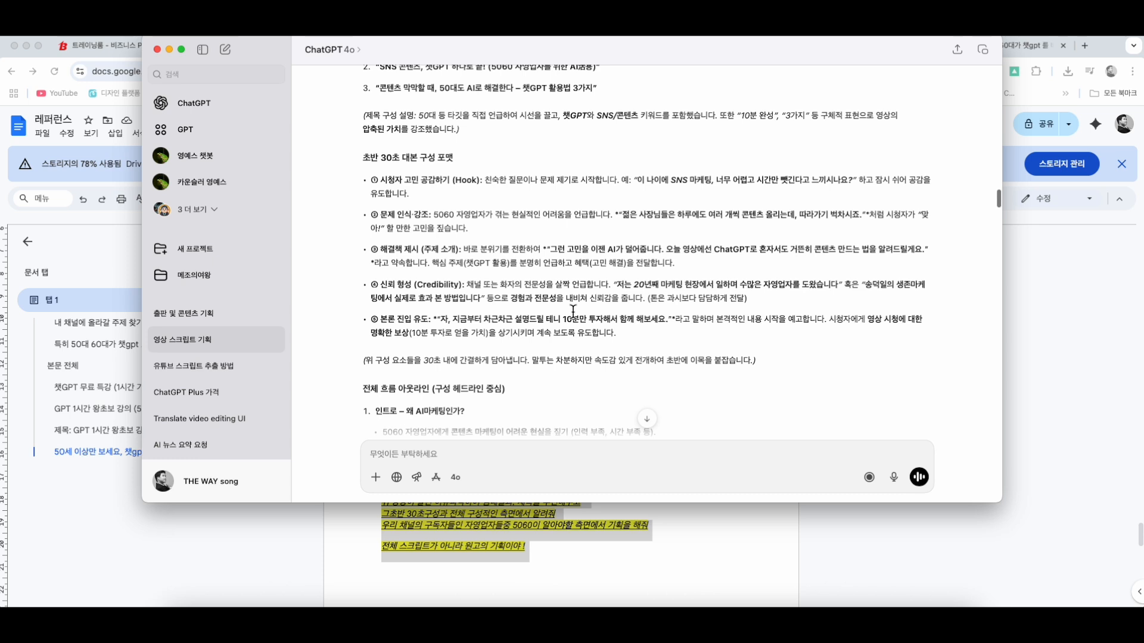
{"action": "scroll", "coordinate": [536, 286], "scroll_direction": "down", "scroll_amount": 1}
{"action": "left_click_drag", "start_coordinate": [359, 154], "coordinate": [745, 335]}
{"action": "left_click", "coordinate": [745, 335]}
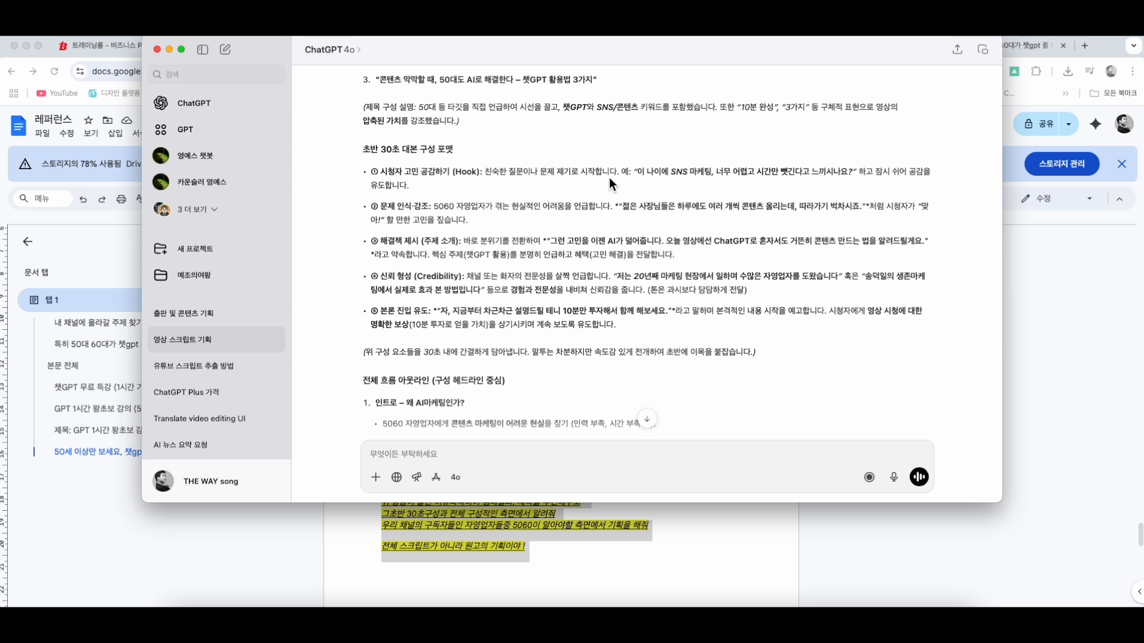
{"action": "left_click_drag", "start_coordinate": [618, 173], "coordinate": [483, 169]}
{"action": "left_click_drag", "start_coordinate": [379, 208], "coordinate": [629, 216]}
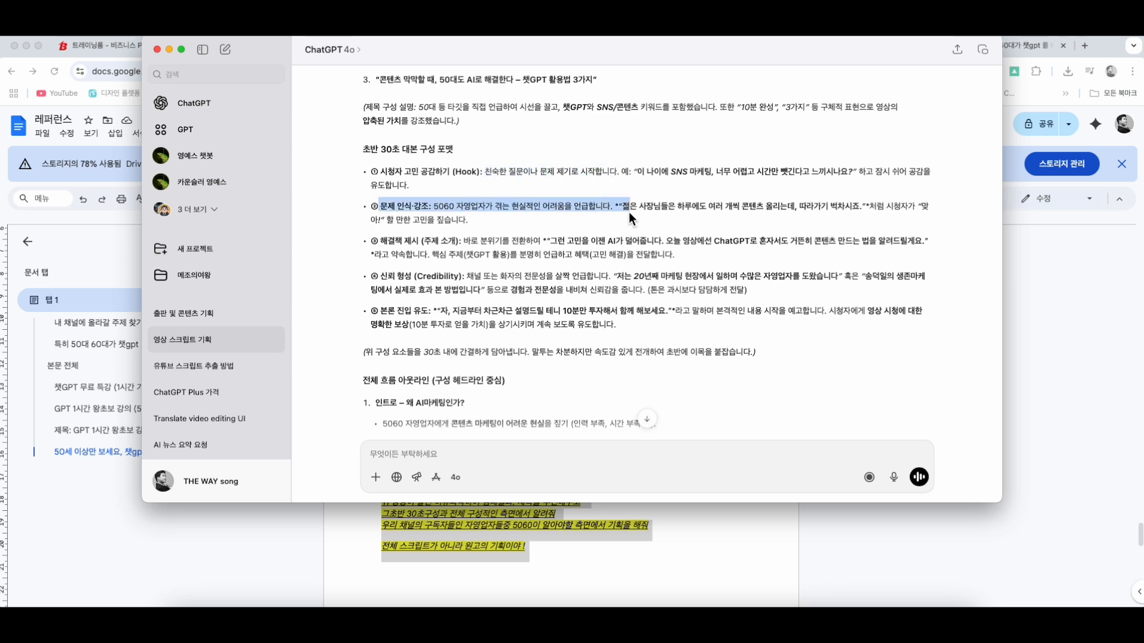
{"action": "left_click_drag", "start_coordinate": [370, 241], "coordinate": [638, 291]}
{"action": "left_click", "coordinate": [539, 276]}
{"action": "left_click", "coordinate": [613, 269]}
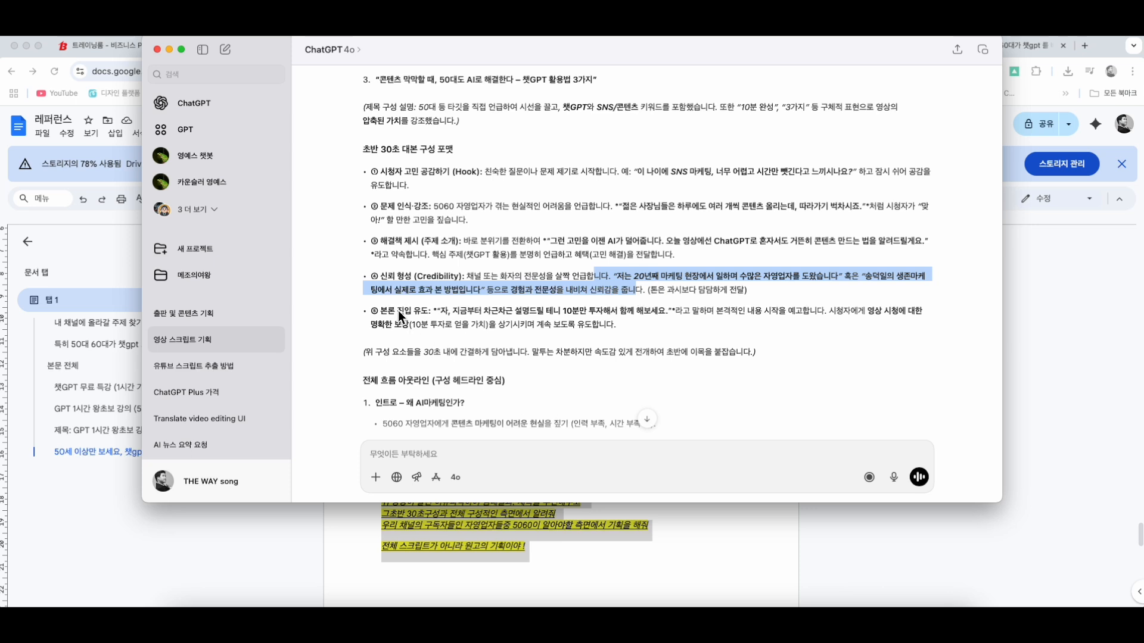
{"action": "left_click_drag", "start_coordinate": [399, 311], "coordinate": [587, 345]}
{"action": "scroll", "coordinate": [587, 344], "scroll_direction": "down", "scroll_amount": 2}
{"action": "left_click", "coordinate": [587, 337]}
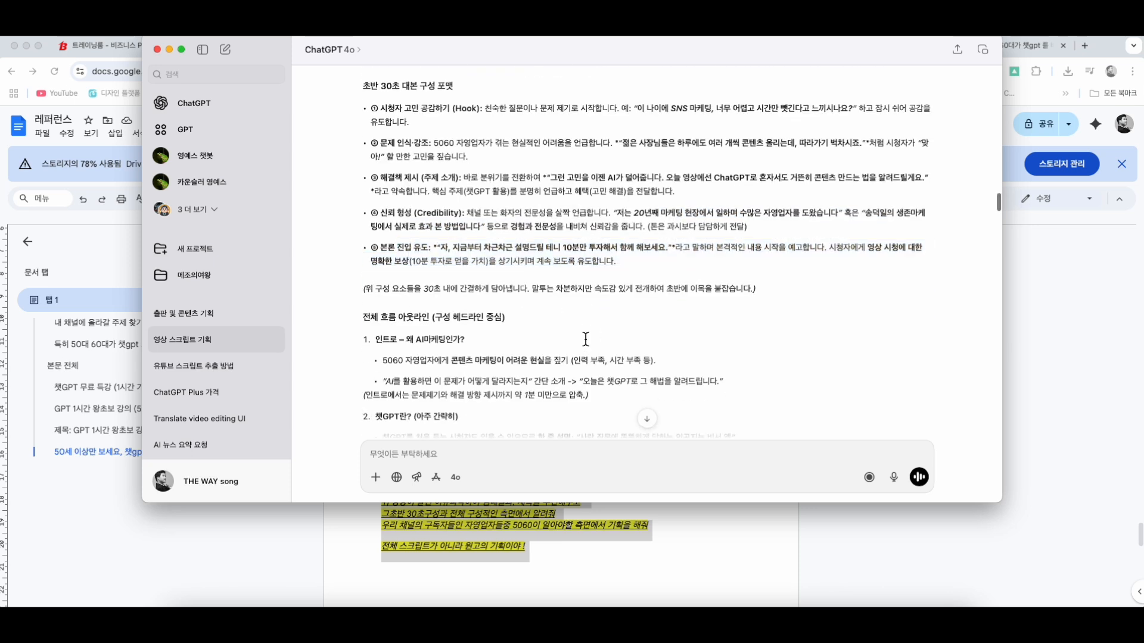
Examine the plan's full outline from the intro through the key topics to the 1:1 consultation call-to-action strategy
{"action": "scroll", "coordinate": [585, 339], "scroll_direction": "down", "scroll_amount": 3}
{"action": "scroll", "coordinate": [586, 339], "scroll_direction": "down", "scroll_amount": 2}
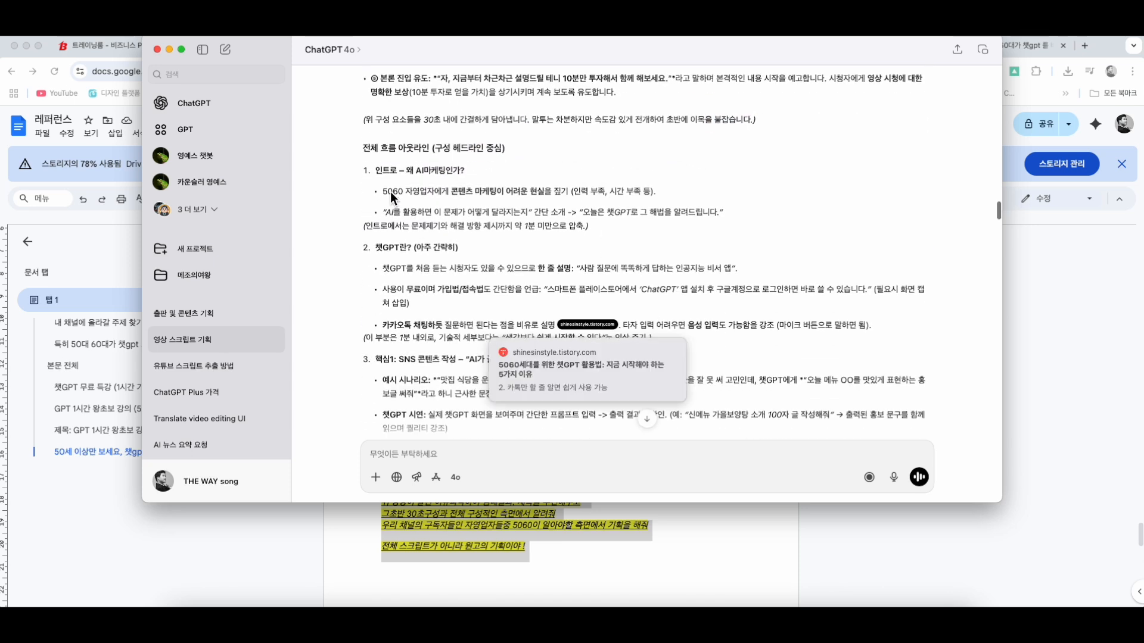
{"action": "left_click_drag", "start_coordinate": [363, 156], "coordinate": [506, 417]}
{"action": "scroll", "coordinate": [506, 417], "scroll_direction": "down", "scroll_amount": 10}
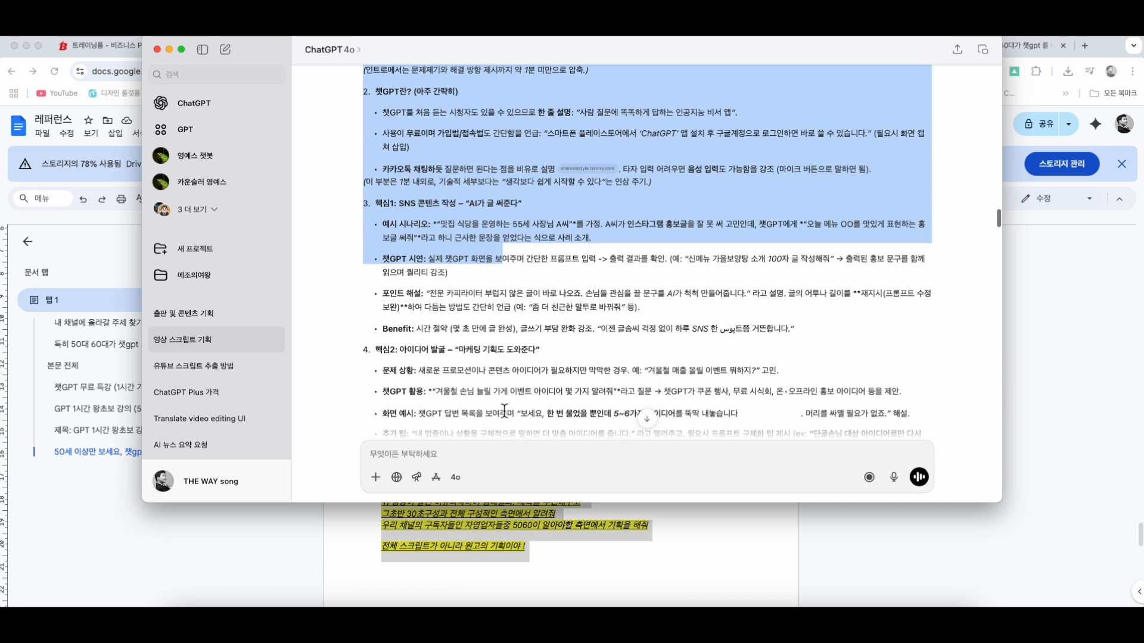
{"action": "scroll", "coordinate": [504, 411], "scroll_direction": "down", "scroll_amount": 20}
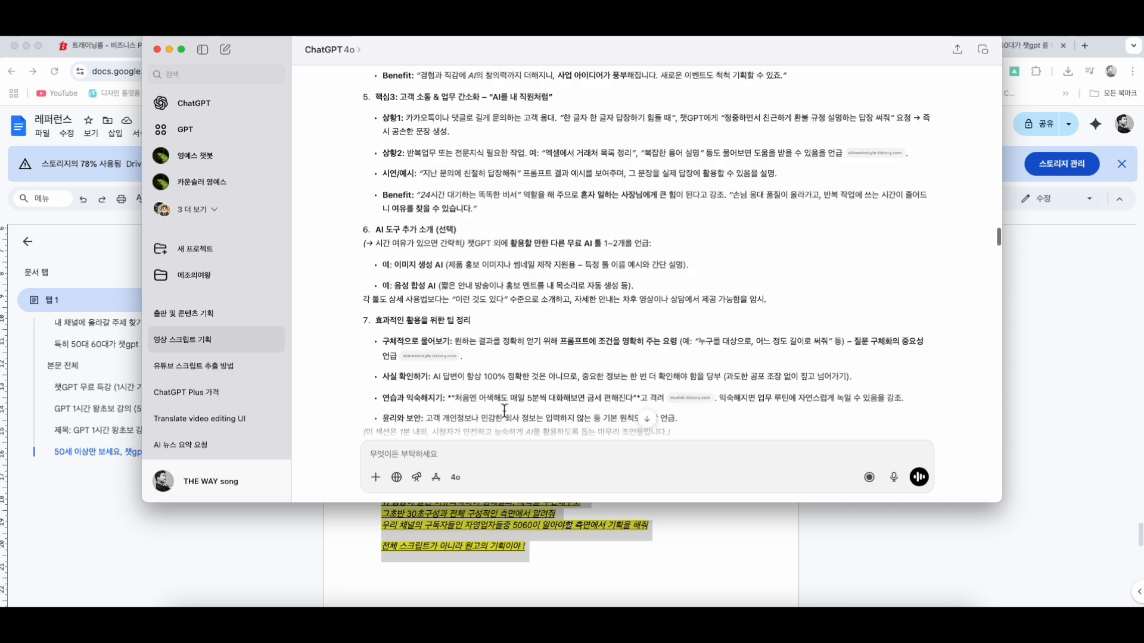
{"action": "scroll", "coordinate": [504, 411], "scroll_direction": "down", "scroll_amount": 15}
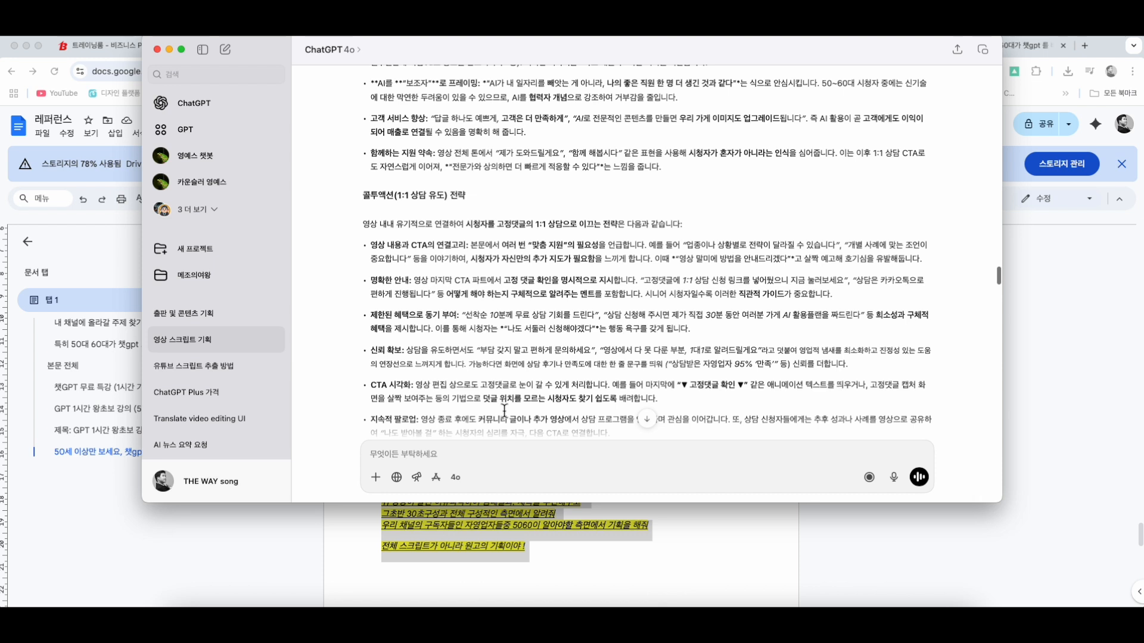
{"action": "scroll", "coordinate": [504, 410], "scroll_direction": "down", "scroll_amount": 7}
{"action": "scroll", "coordinate": [504, 410], "scroll_direction": "down", "scroll_amount": 3}
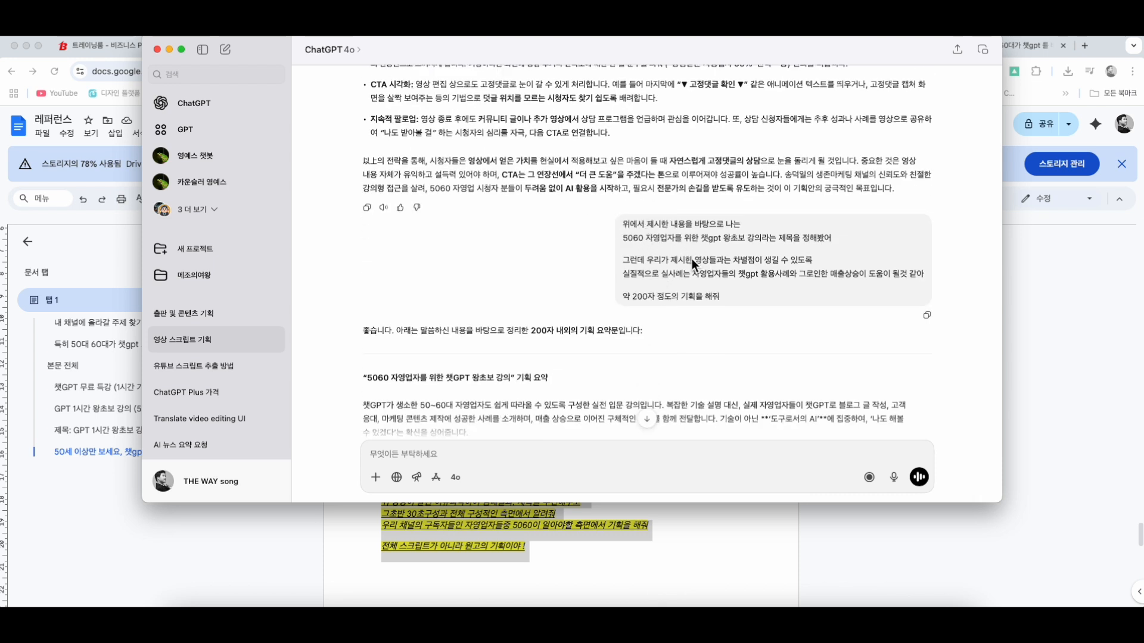
Examine the follow-up request for a differentiated 200-character plan and ChatGPT's summary for the 5060 beginner ChatGPT lecture
{"action": "left_click", "coordinate": [725, 305]}
{"action": "mouse_move", "coordinate": [639, 231]}
{"action": "left_mouse_down"}
{"action": "mouse_move", "coordinate": [721, 299]}
{"action": "mouse_move", "coordinate": [631, 241]}
{"action": "left_mouse_up"}
{"action": "left_click", "coordinate": [632, 240]}
{"action": "scroll", "coordinate": [402, 241], "scroll_direction": "down", "scroll_amount": 3}
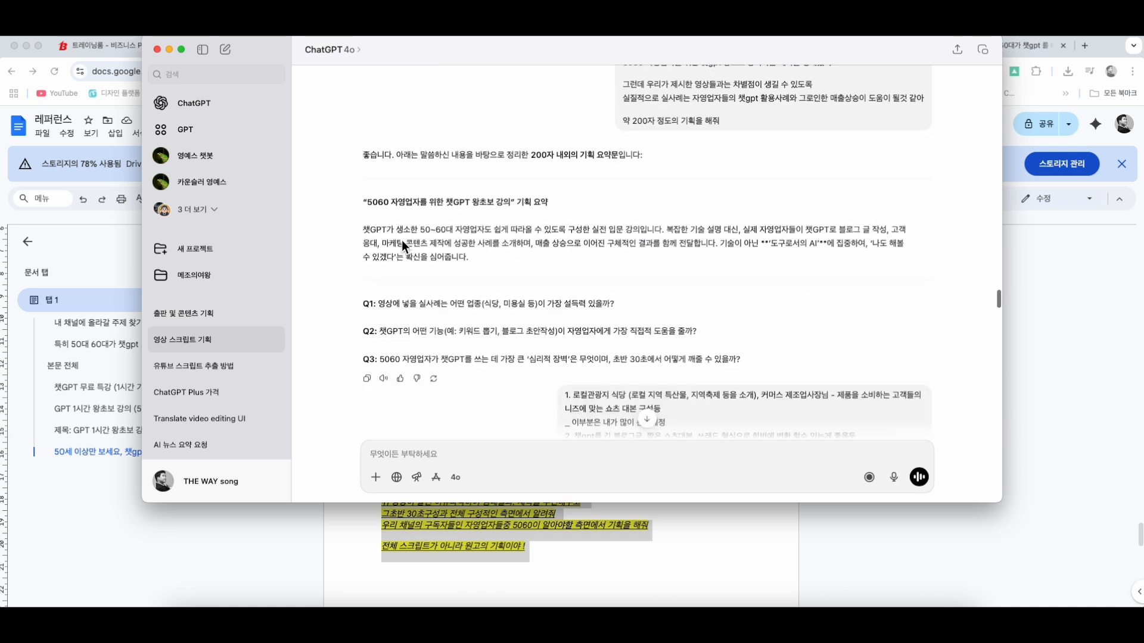
{"action": "left_click_drag", "start_coordinate": [358, 182], "coordinate": [472, 263]}
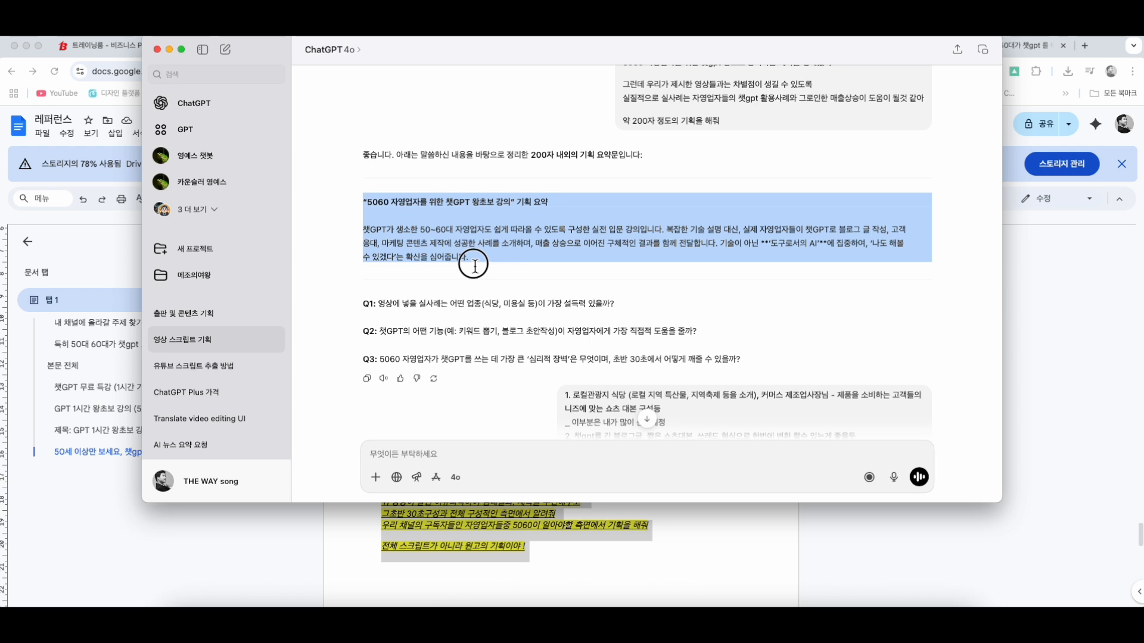
{"action": "left_click", "coordinate": [475, 267]}
Examine ChatGPT's questions Q1 to Q3 and the numbered answers on business cases, content conversion and lack of time
{"action": "scroll", "coordinate": [474, 266], "scroll_direction": "down", "scroll_amount": 5}
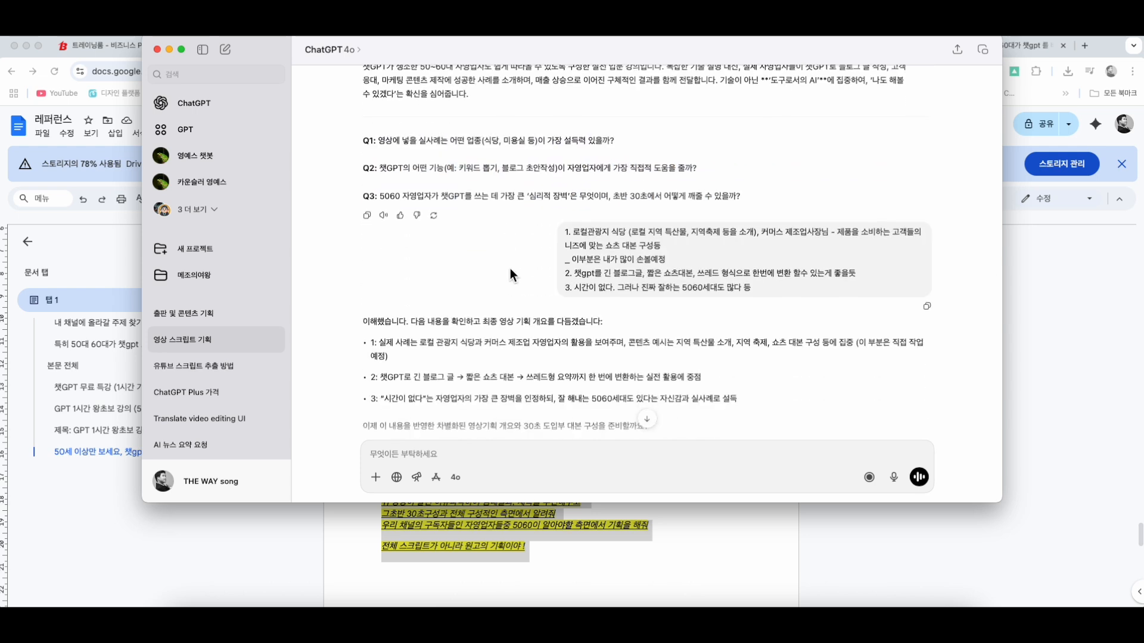
{"action": "scroll", "coordinate": [510, 268], "scroll_direction": "up", "scroll_amount": 2}
{"action": "mouse_move", "coordinate": [582, 286]}
{"action": "left_mouse_down"}
{"action": "mouse_move", "coordinate": [651, 337]}
{"action": "mouse_move", "coordinate": [592, 296]}
{"action": "left_mouse_up"}
{"action": "left_click", "coordinate": [654, 347]}
{"action": "left_click", "coordinate": [592, 290]}
{"action": "scroll", "coordinate": [592, 289], "scroll_direction": "down", "scroll_amount": 5}
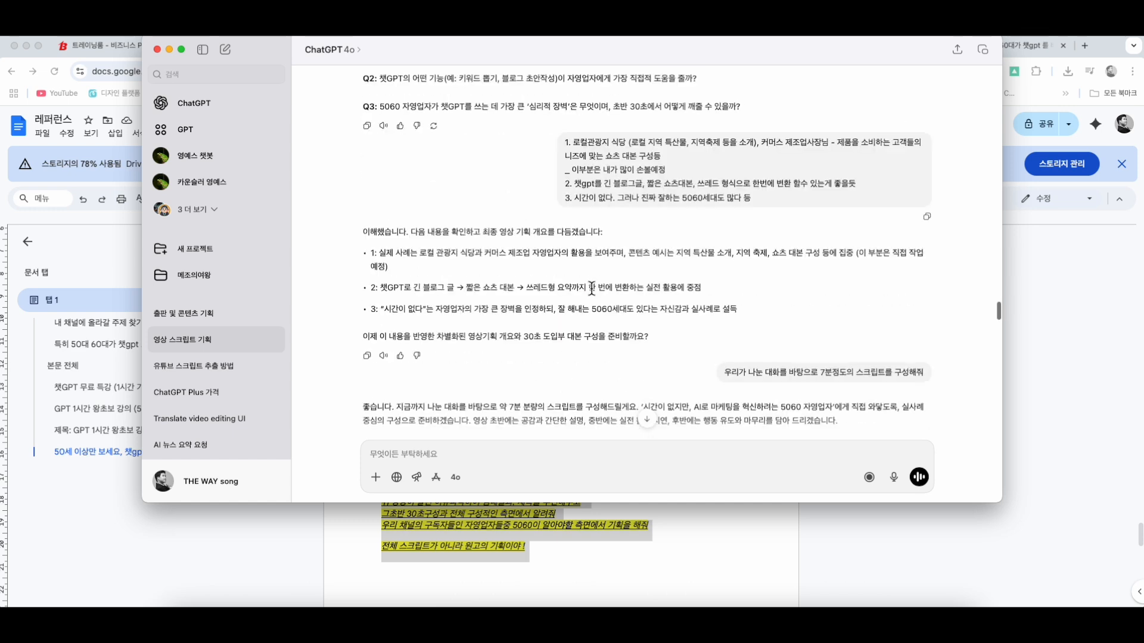
Examine ChatGPT's recap of the answers and the request for a script of about 7 minutes based on the conversation
{"action": "scroll", "coordinate": [592, 290], "scroll_direction": "down", "scroll_amount": 2}
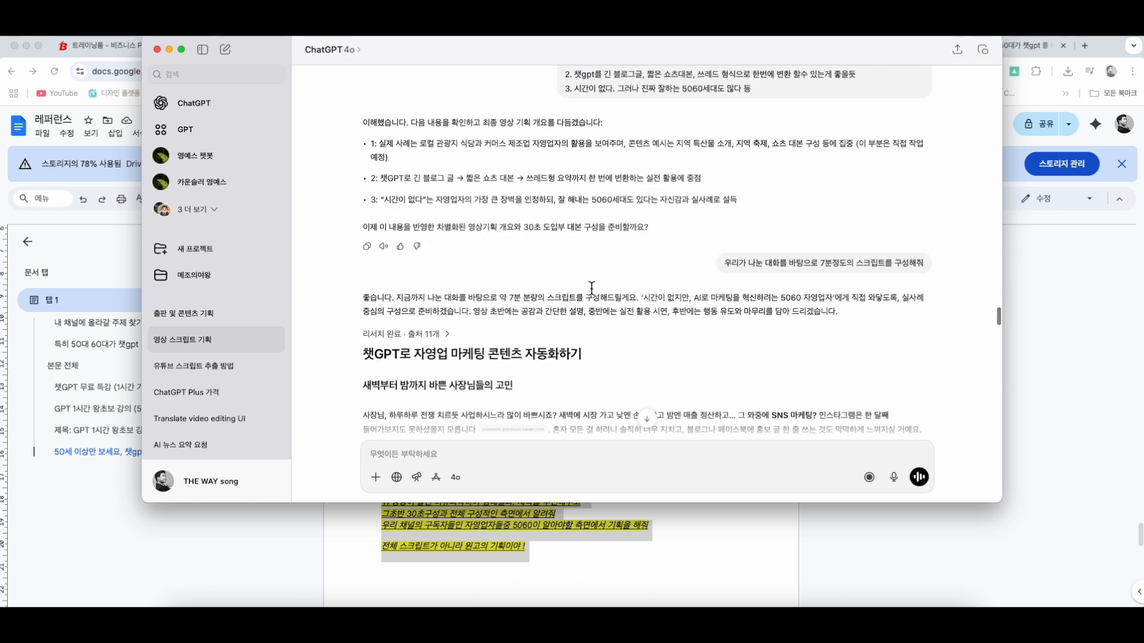
{"action": "scroll", "coordinate": [591, 289], "scroll_direction": "up", "scroll_amount": 5}
{"action": "left_click_drag", "start_coordinate": [660, 382], "coordinate": [365, 51]}
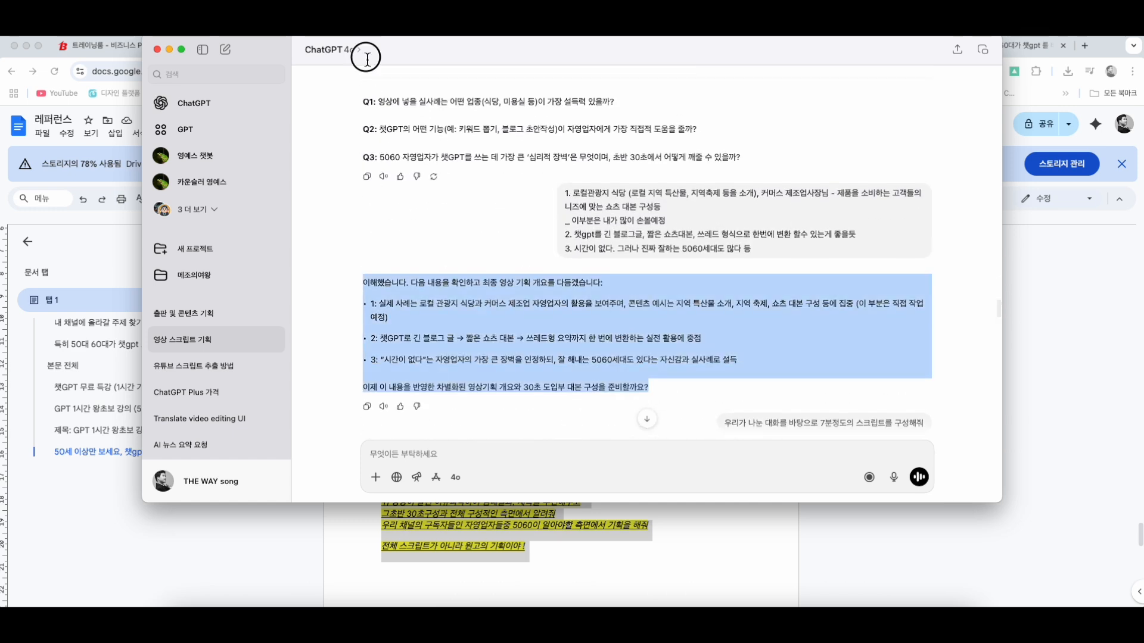
{"action": "scroll", "coordinate": [408, 190], "scroll_direction": "up", "scroll_amount": 5}
{"action": "scroll", "coordinate": [527, 250], "scroll_direction": "down", "scroll_amount": 3}
{"action": "left_click_drag", "start_coordinate": [364, 405], "coordinate": [415, 484]}
{"action": "left_click", "coordinate": [420, 482]}
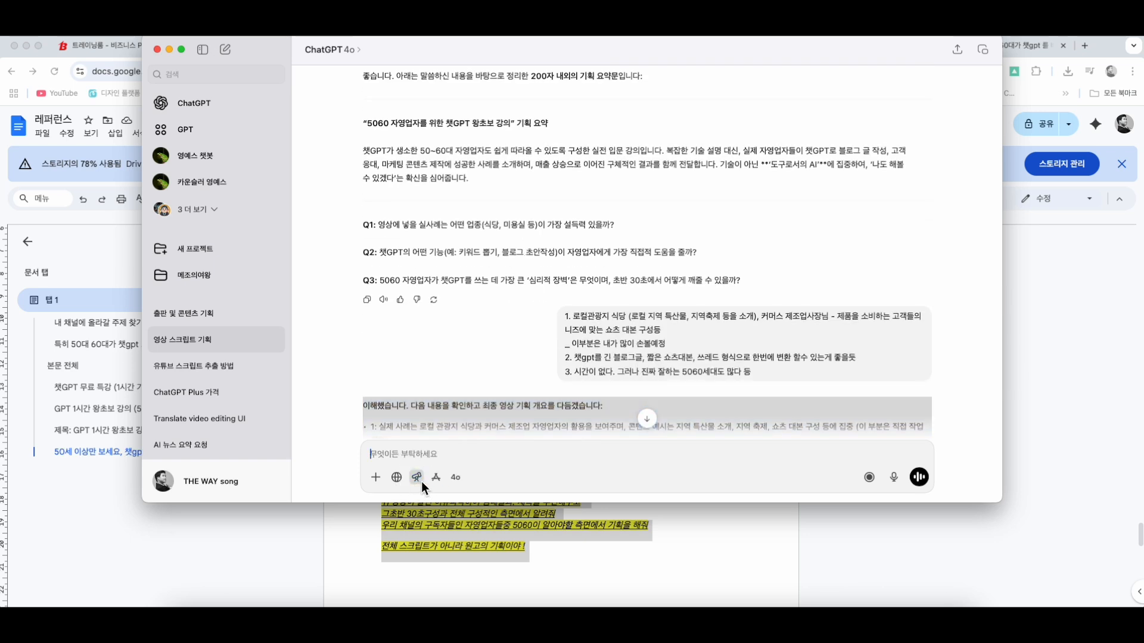
{"action": "scroll", "coordinate": [523, 328], "scroll_direction": "down", "scroll_amount": 5}
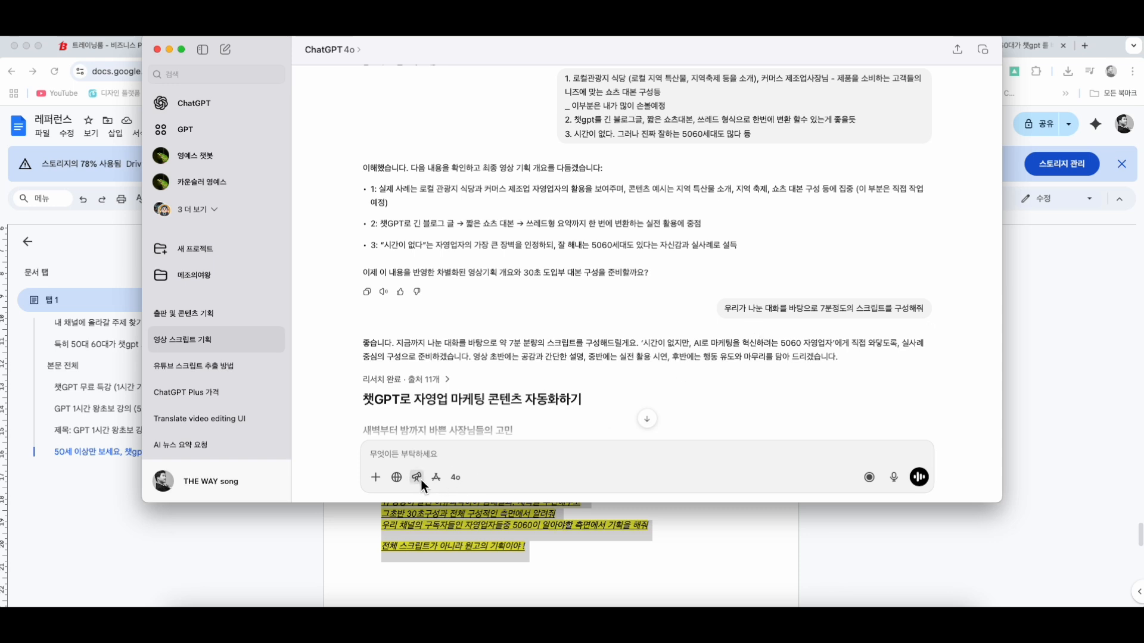
Examine the request for a 7-minute script and the opening paragraph of ChatGPT's reply
{"action": "left_click_drag", "start_coordinate": [727, 313], "coordinate": [845, 317]}
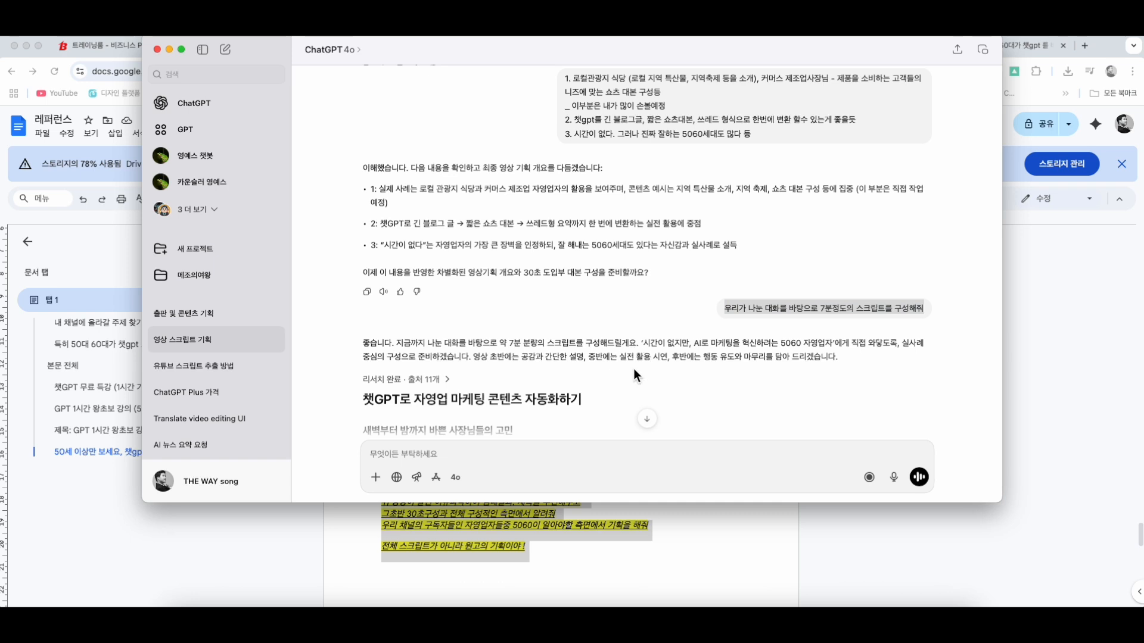
{"action": "scroll", "coordinate": [634, 368], "scroll_direction": "down", "scroll_amount": 3}
{"action": "scroll", "coordinate": [634, 291], "scroll_direction": "down", "scroll_amount": 2}
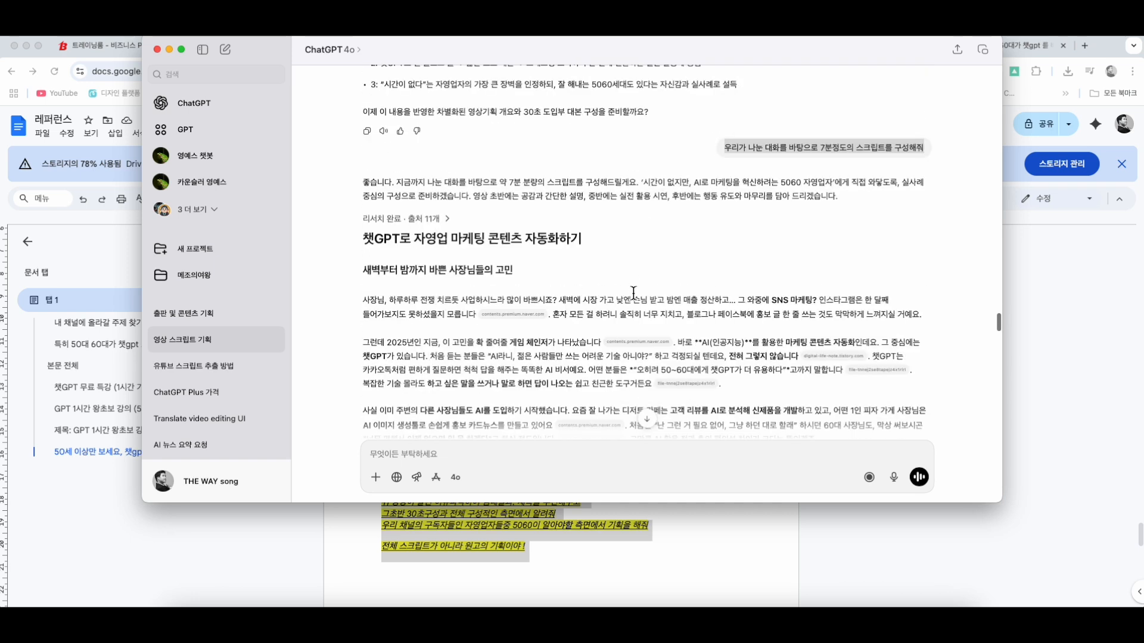
{"action": "scroll", "coordinate": [633, 292], "scroll_direction": "down", "scroll_amount": 1}
{"action": "triple_click", "coordinate": [359, 157]}
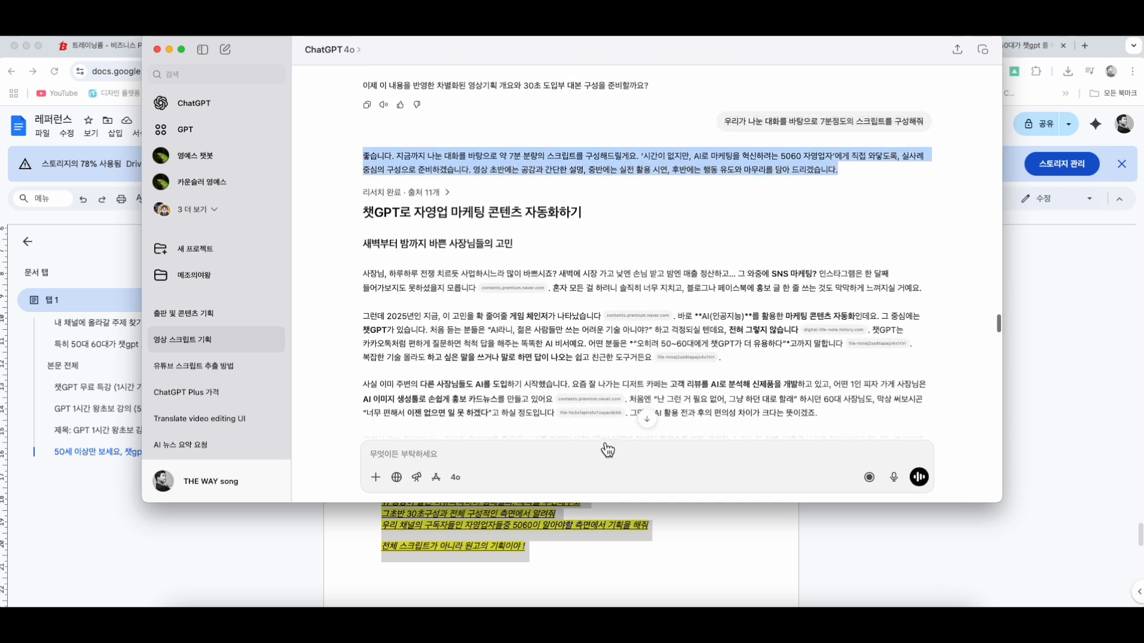
Skim the generated script from its title through the case studies to the ChatGPT tips, and highlight its opening section
{"action": "scroll", "coordinate": [495, 341], "scroll_direction": "down", "scroll_amount": 12}
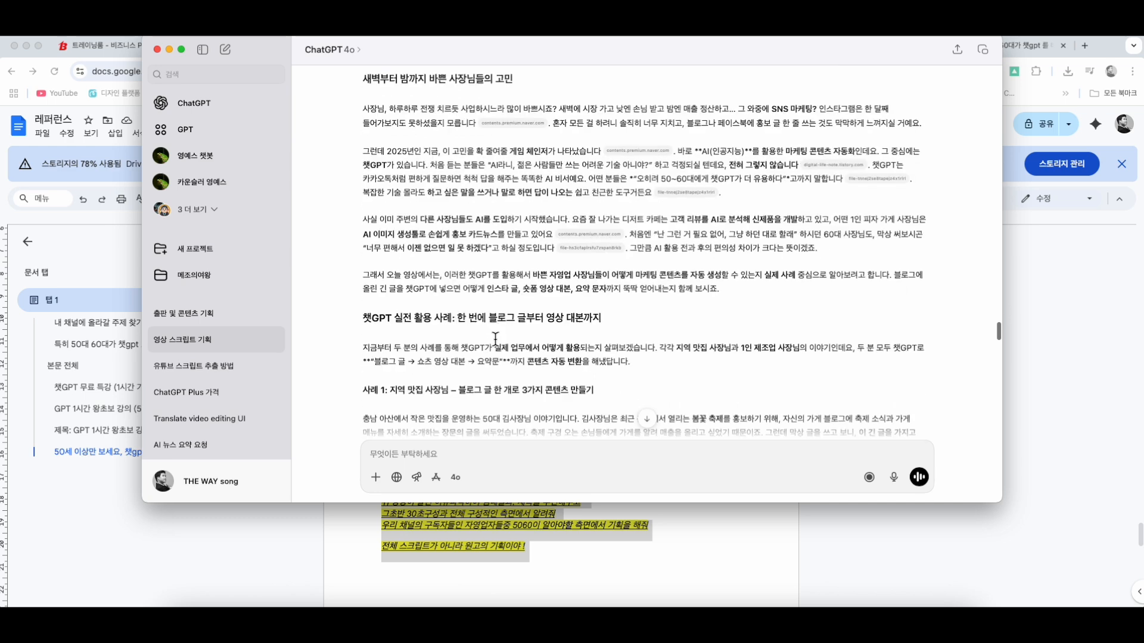
{"action": "scroll", "coordinate": [495, 341], "scroll_direction": "down", "scroll_amount": 15}
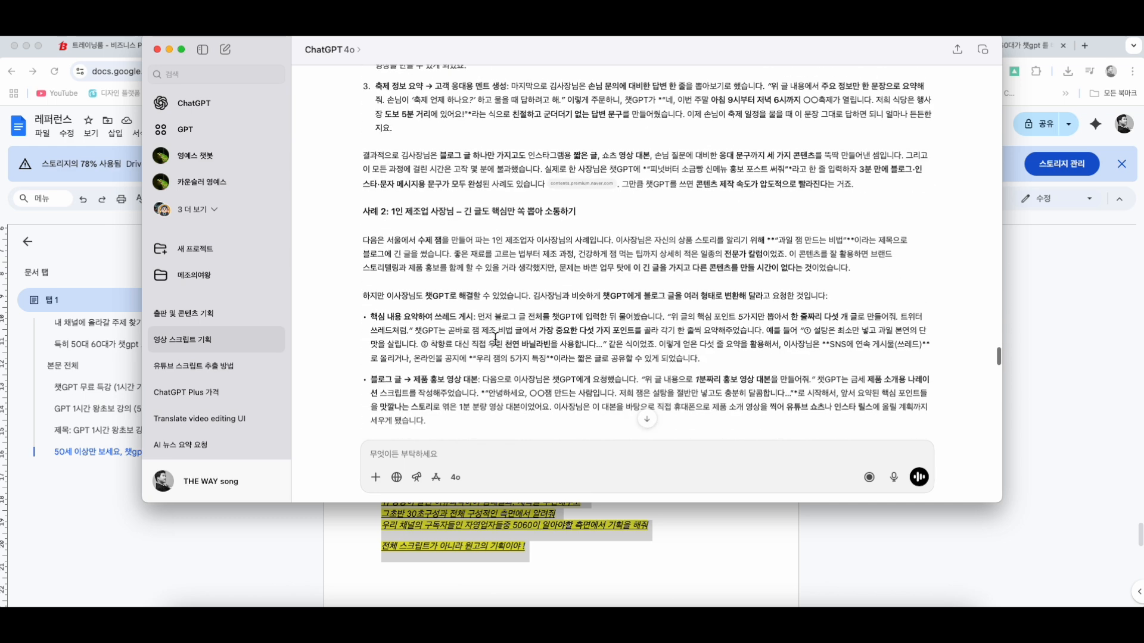
{"action": "scroll", "coordinate": [496, 342], "scroll_direction": "down", "scroll_amount": 15}
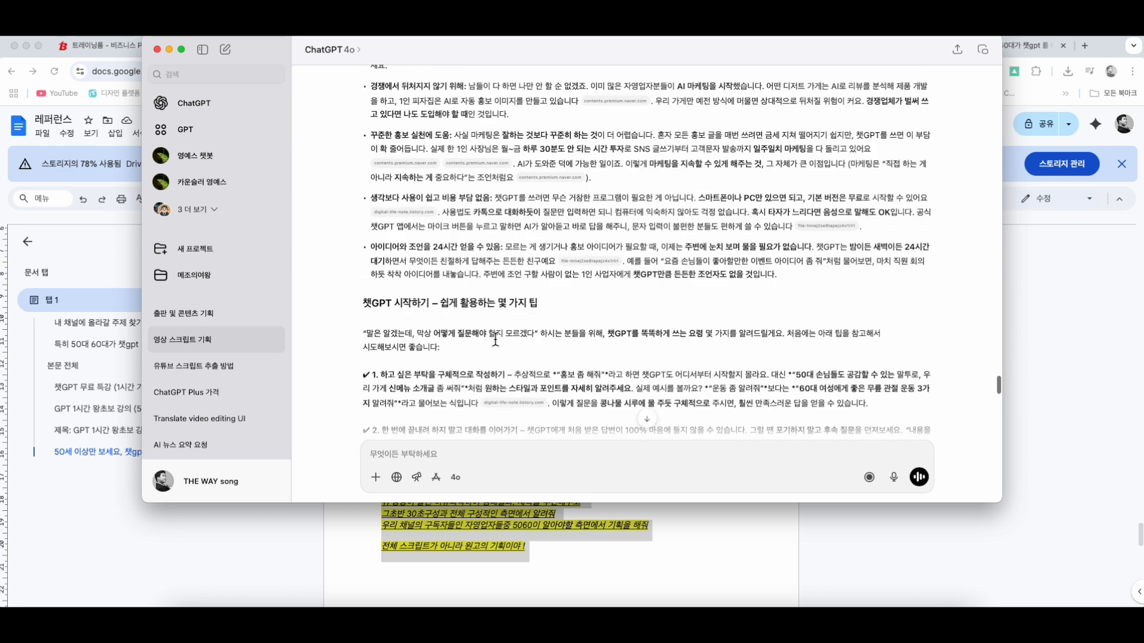
{"action": "scroll", "coordinate": [495, 339], "scroll_direction": "down", "scroll_amount": 4}
{"action": "scroll", "coordinate": [496, 339], "scroll_direction": "up", "scroll_amount": 20}
{"action": "scroll", "coordinate": [495, 340], "scroll_direction": "up", "scroll_amount": 15}
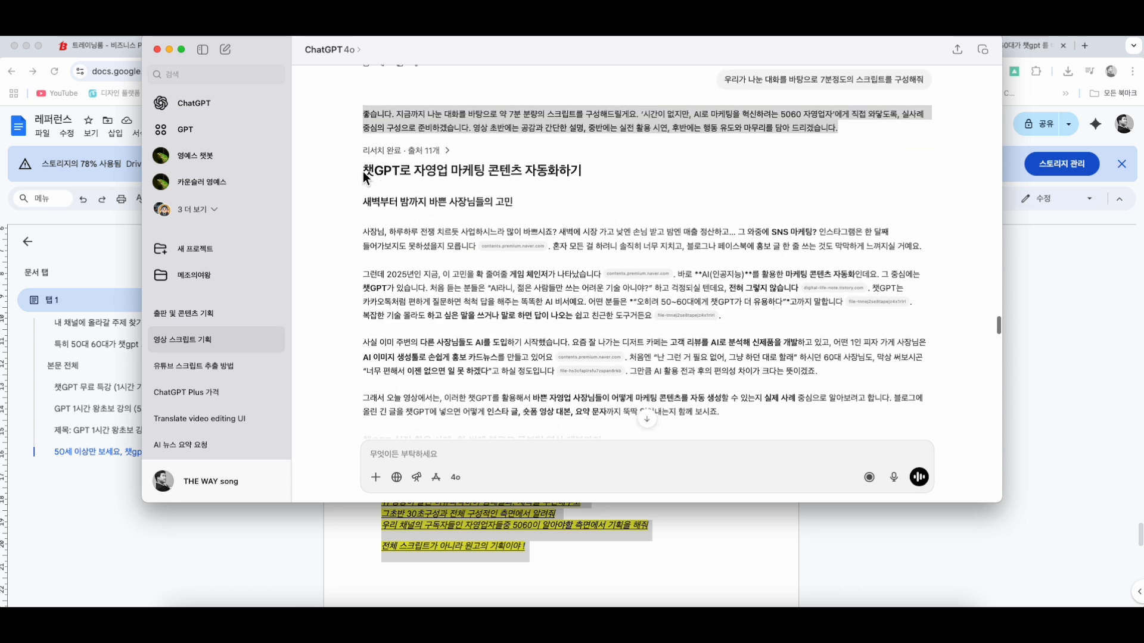
{"action": "left_click_drag", "start_coordinate": [368, 171], "coordinate": [492, 361]}
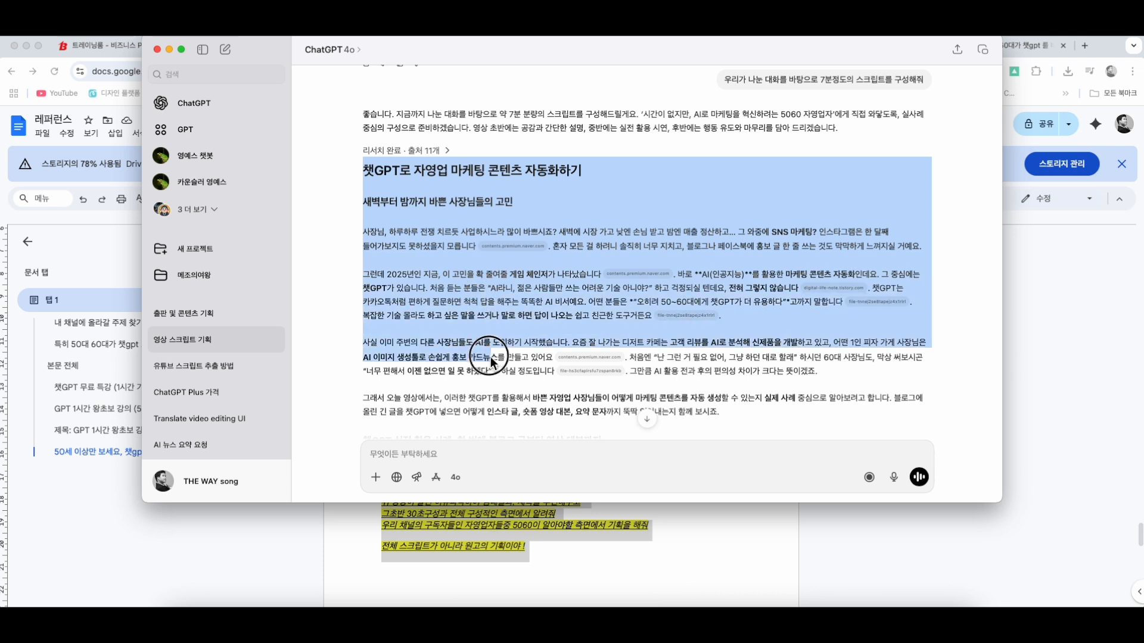
{"action": "left_click", "coordinate": [491, 360]}
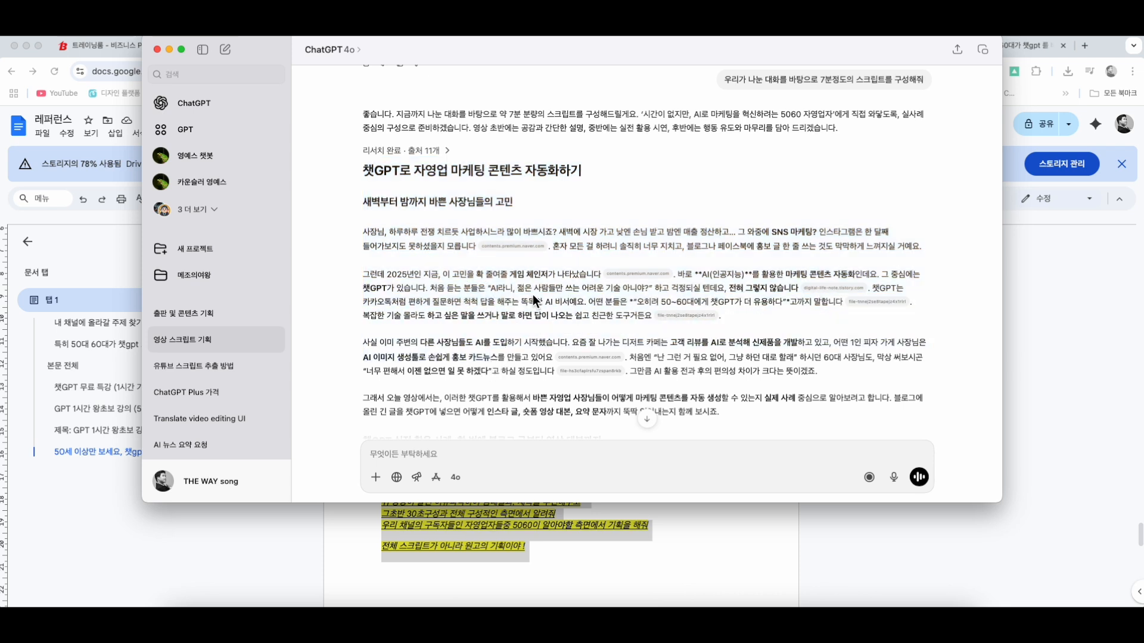
Open the contents.premium.naver.com source cited for the AI card-news example, examine its AI marketing reasons, and return to ChatGPT
{"action": "scroll", "coordinate": [532, 294], "scroll_direction": "down", "scroll_amount": 3}
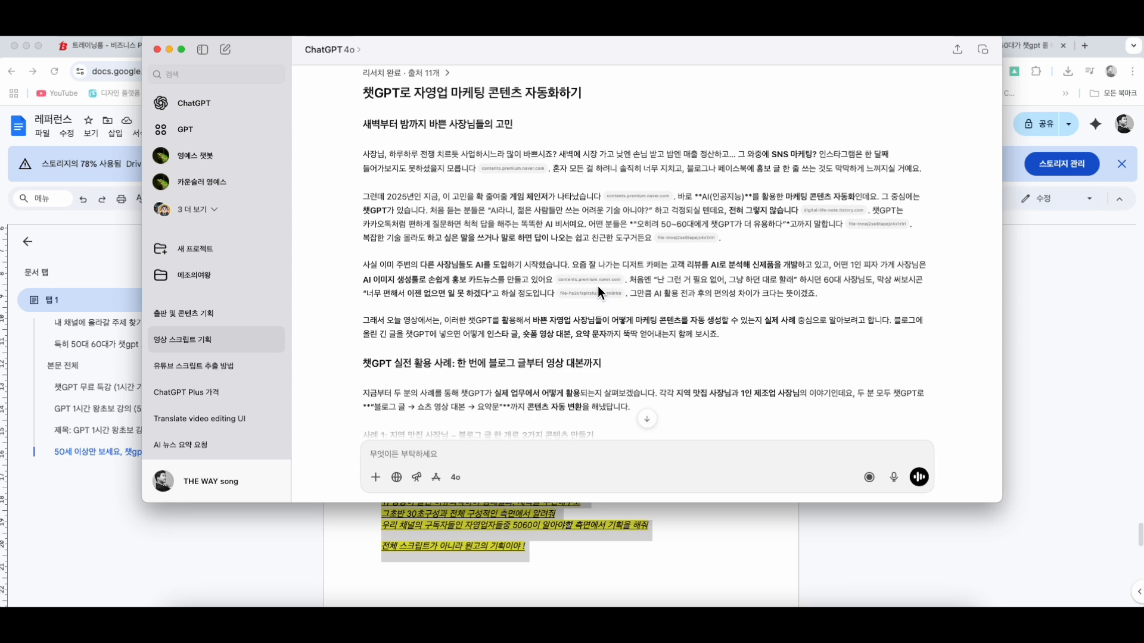
{"action": "mouse_move", "coordinate": [586, 284]}
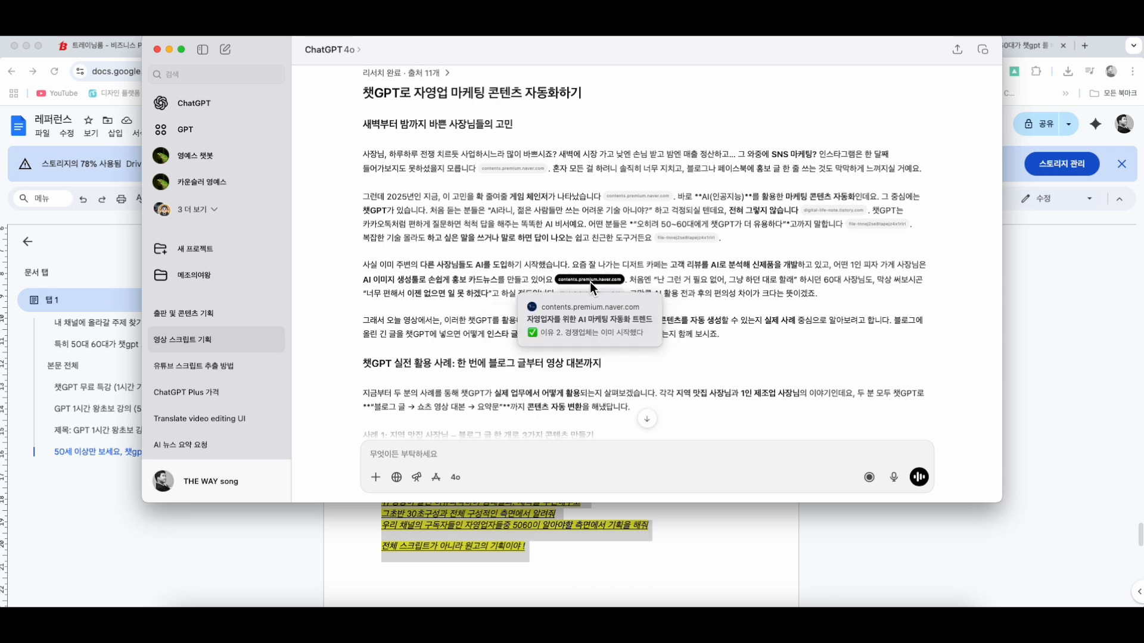
{"action": "left_click", "coordinate": [589, 280]}
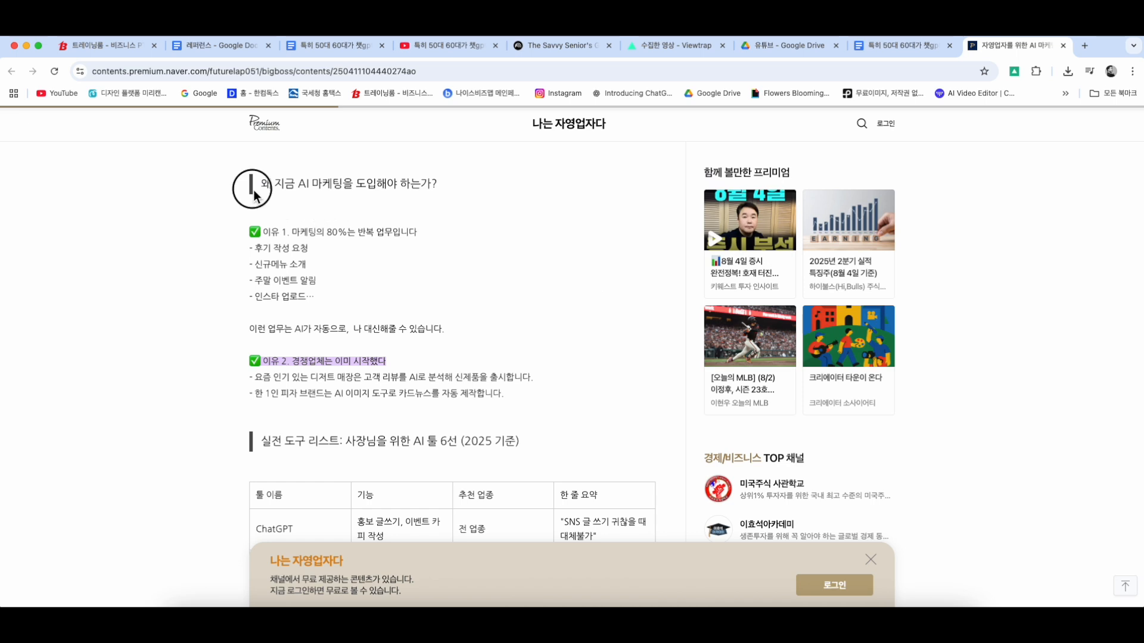
{"action": "scroll", "coordinate": [422, 411], "scroll_direction": "down", "scroll_amount": 2}
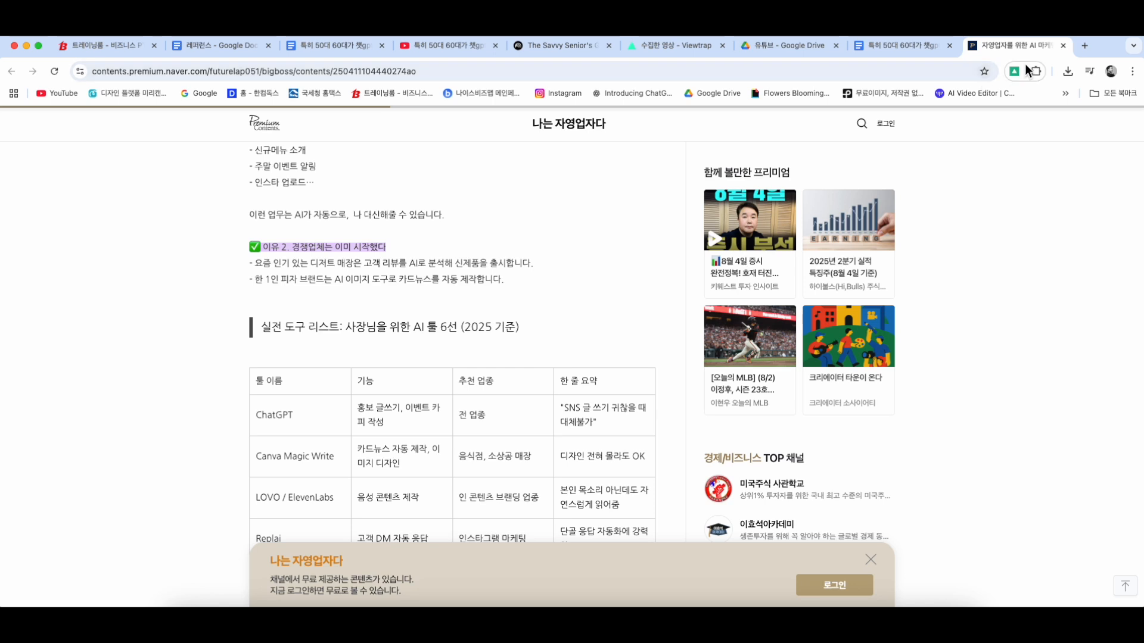
{"action": "left_click", "coordinate": [1063, 45]}
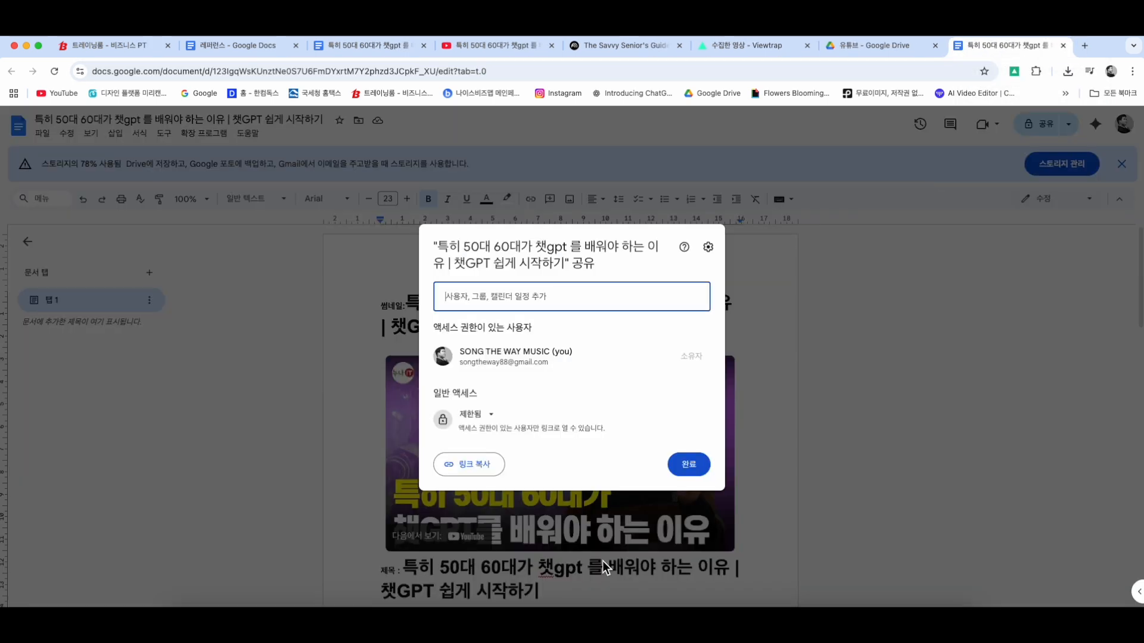
{"action": "left_click", "coordinate": [551, 619]}
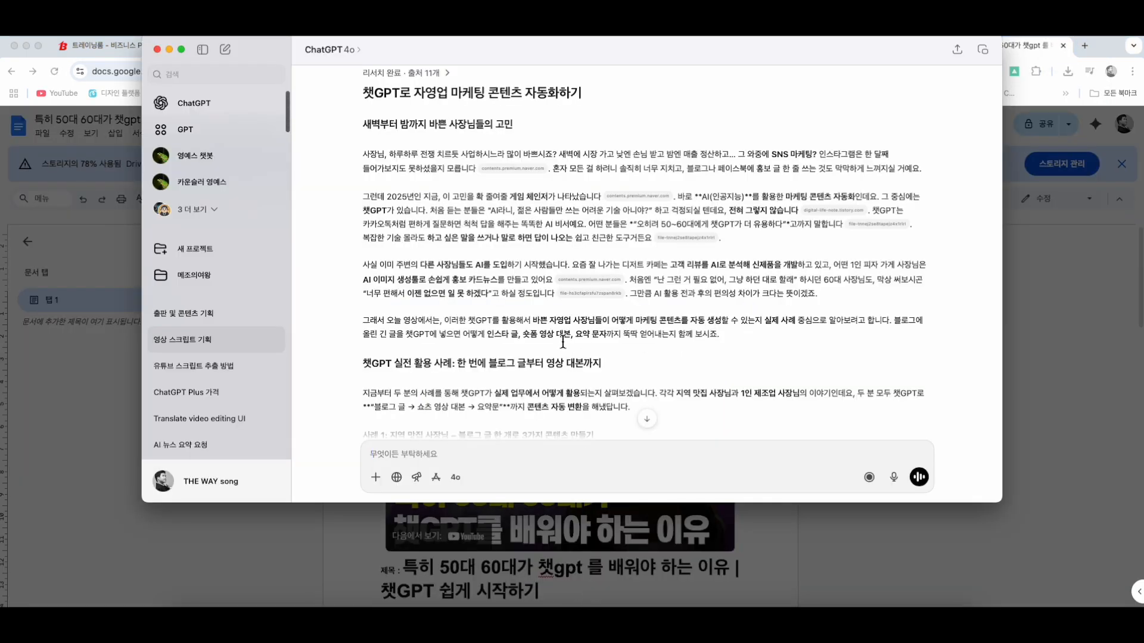
Check the 디지털해결사.pdf citation, reopen the Naver article cited above it, then close it and go back to the script
{"action": "scroll", "coordinate": [606, 272], "scroll_direction": "down", "scroll_amount": 1}
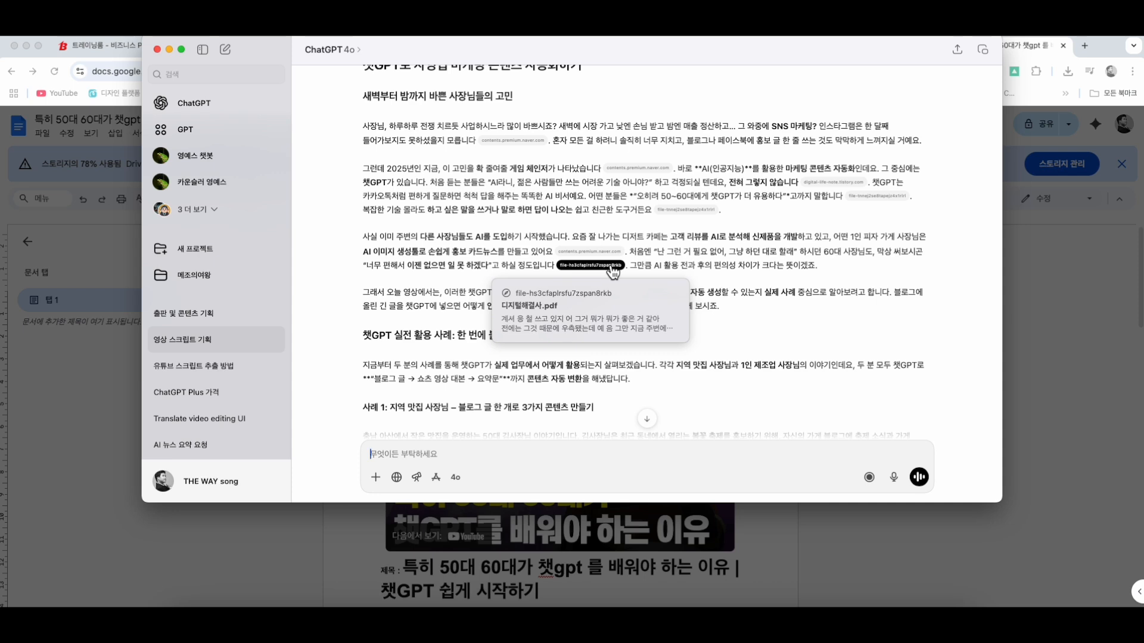
{"action": "mouse_move", "coordinate": [603, 254]}
{"action": "left_click", "coordinate": [607, 251]}
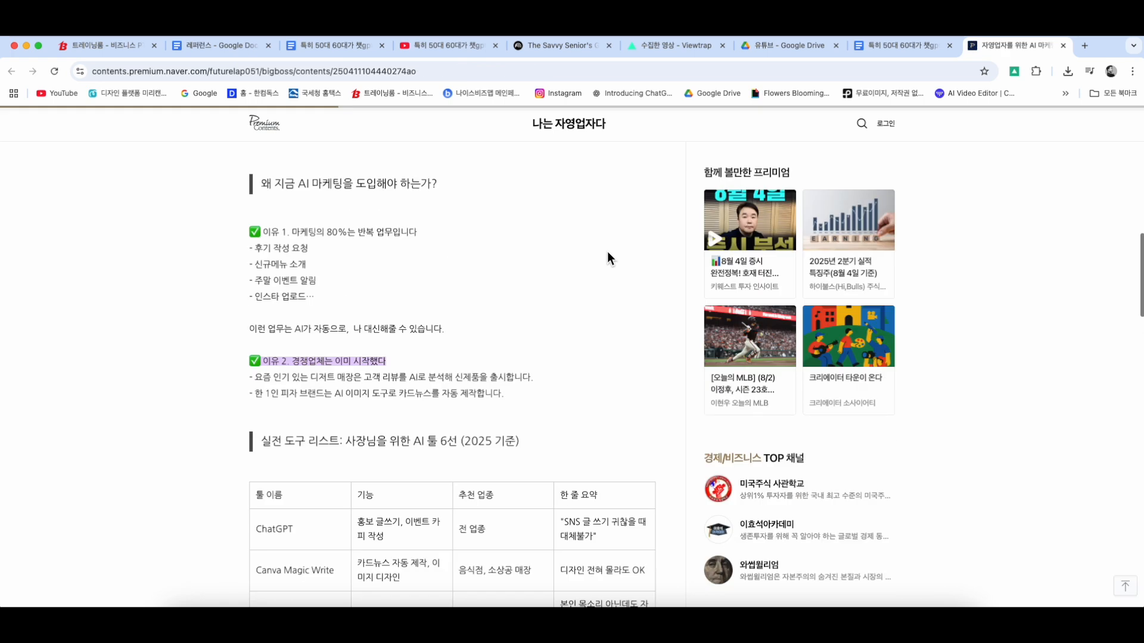
{"action": "left_click", "coordinate": [1063, 45]}
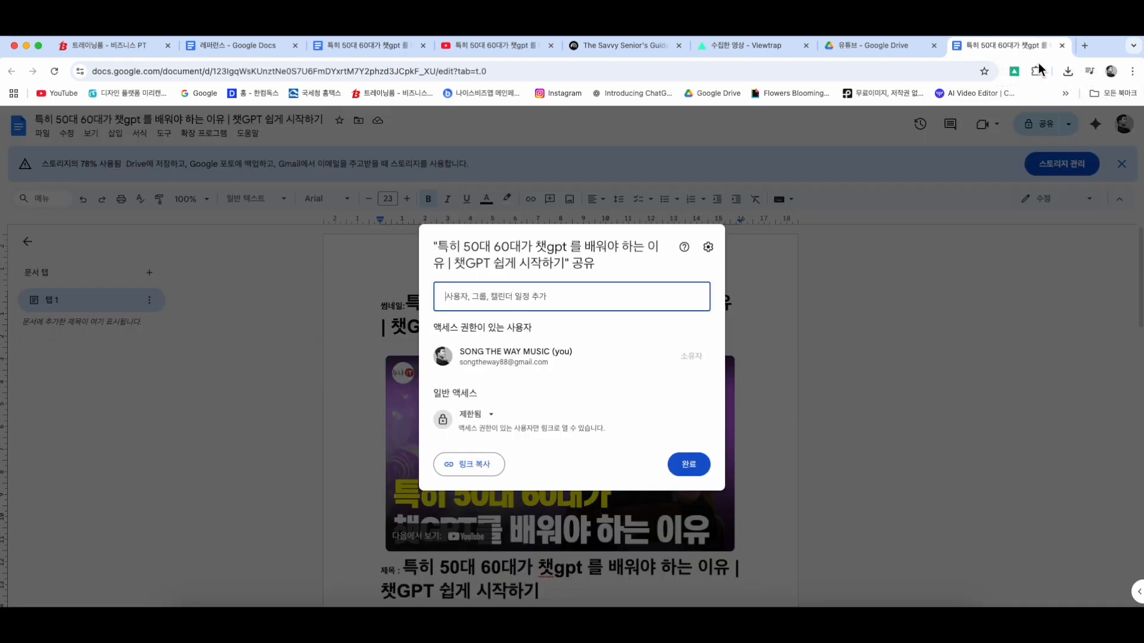
{"action": "left_click", "coordinate": [551, 603]}
Examine case 1's three conversions of a blog post into an Instagram post, a Shorts script and a customer reply
{"action": "scroll", "coordinate": [577, 402], "scroll_direction": "down", "scroll_amount": 5}
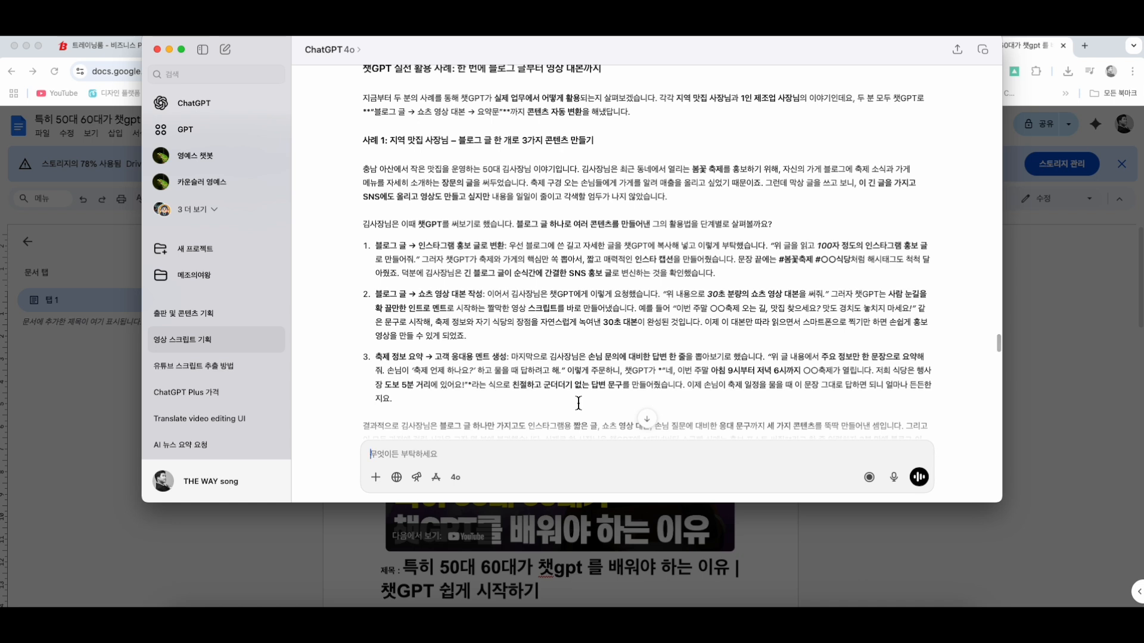
{"action": "left_click_drag", "start_coordinate": [498, 245], "coordinate": [551, 294]}
{"action": "left_click", "coordinate": [552, 294]}
{"action": "left_click_drag", "start_coordinate": [356, 237], "coordinate": [485, 299]}
{"action": "left_click", "coordinate": [485, 299]}
{"action": "left_click", "coordinate": [376, 296]}
{"action": "left_click_drag", "start_coordinate": [375, 298], "coordinate": [525, 334]}
{"action": "scroll", "coordinate": [525, 335], "scroll_direction": "down", "scroll_amount": 1}
{"action": "left_click", "coordinate": [526, 335]}
{"action": "left_click_drag", "start_coordinate": [371, 307], "coordinate": [492, 369]}
{"action": "left_click", "coordinate": [492, 369]}
Examine case 1's concluding paragraph on content production speed and recheck the case's numbered steps
{"action": "scroll", "coordinate": [492, 369], "scroll_direction": "down", "scroll_amount": 2}
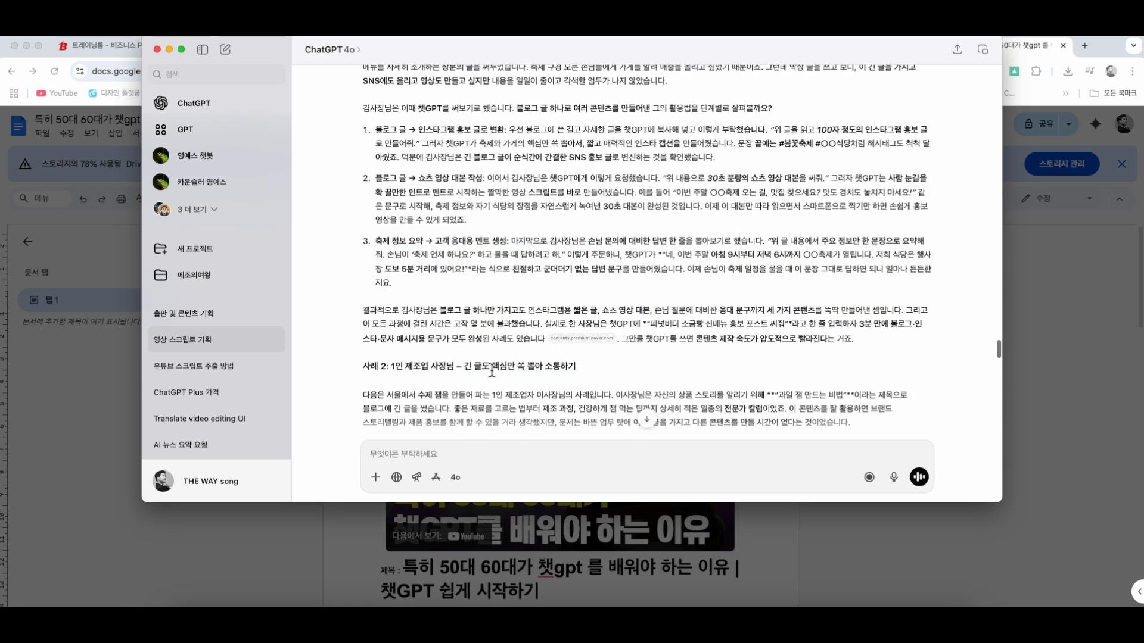
{"action": "left_click_drag", "start_coordinate": [393, 324], "coordinate": [544, 337]}
{"action": "left_click", "coordinate": [544, 337]}
{"action": "left_click_drag", "start_coordinate": [597, 310], "coordinate": [651, 320]}
{"action": "left_click", "coordinate": [778, 338]}
{"action": "scroll", "coordinate": [779, 312], "scroll_direction": "up", "scroll_amount": 3}
{"action": "scroll", "coordinate": [779, 312], "scroll_direction": "up", "scroll_amount": 3}
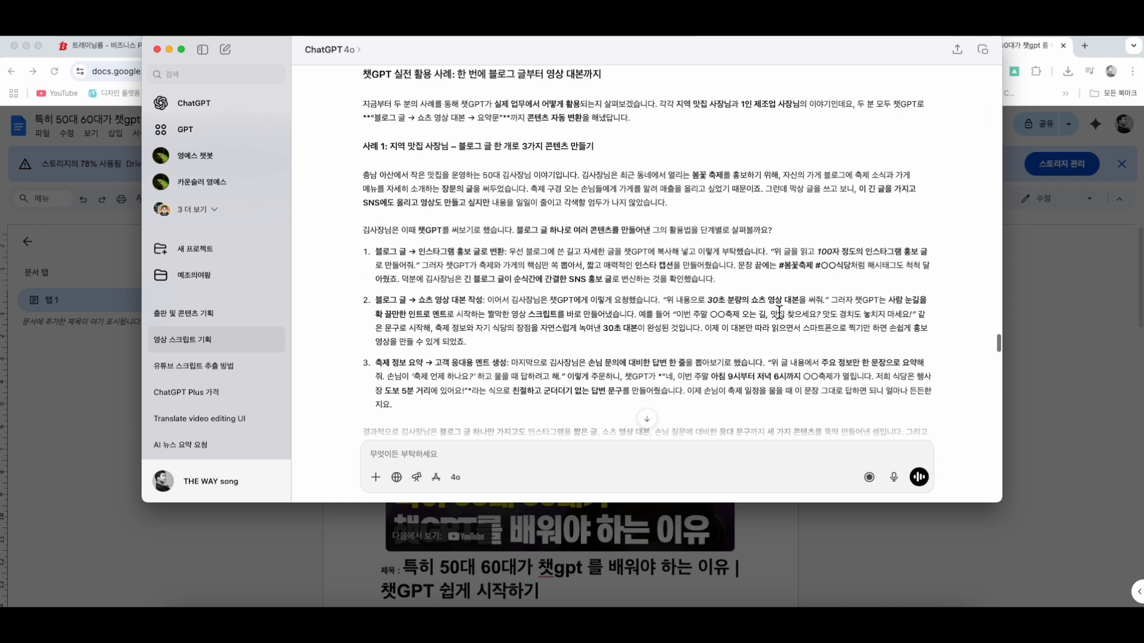
{"action": "scroll", "coordinate": [779, 312], "scroll_direction": "down", "scroll_amount": 5}
{"action": "scroll", "coordinate": [780, 312], "scroll_direction": "down", "scroll_amount": 6}
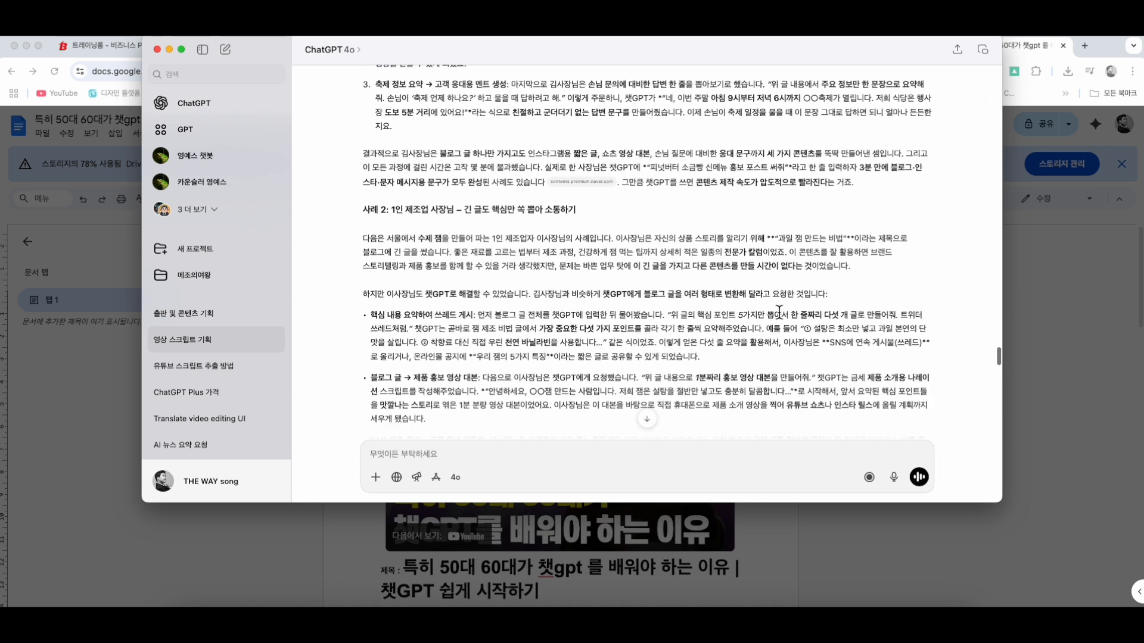
Examine case 2 on the one-person manufacturer, the reasons to use ChatGPT, the starter tips and the consultation closing
{"action": "left_click_drag", "start_coordinate": [474, 209], "coordinate": [519, 405]}
{"action": "left_click", "coordinate": [519, 405]}
{"action": "scroll", "coordinate": [520, 409], "scroll_direction": "down", "scroll_amount": 9}
{"action": "scroll", "coordinate": [522, 410], "scroll_direction": "down", "scroll_amount": 4}
{"action": "scroll", "coordinate": [524, 409], "scroll_direction": "down", "scroll_amount": 10}
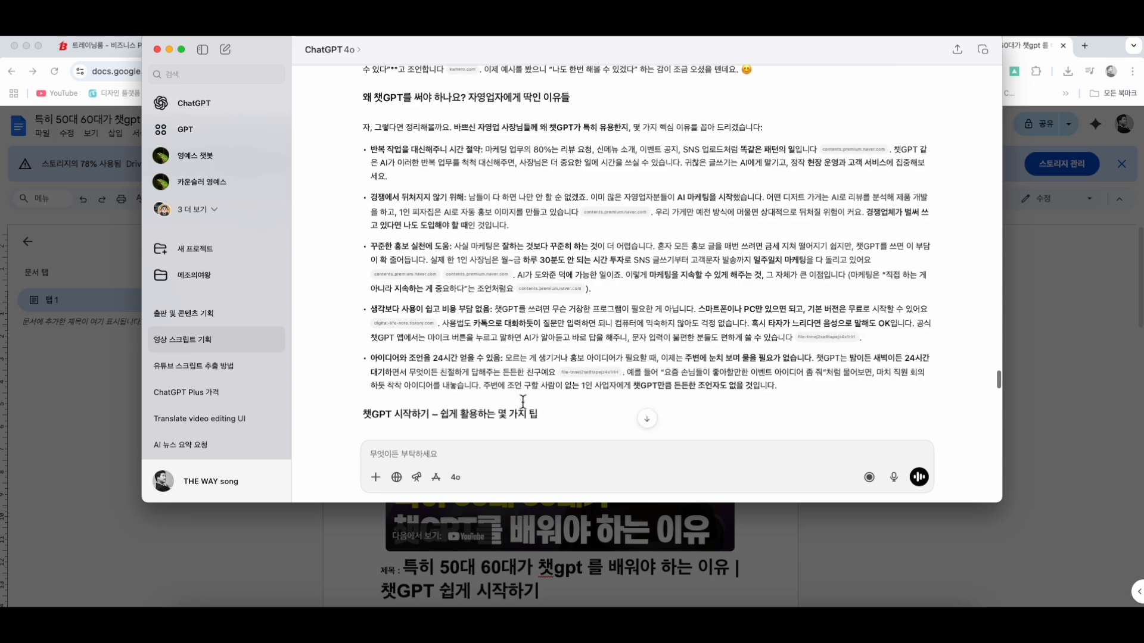
{"action": "scroll", "coordinate": [523, 402], "scroll_direction": "down", "scroll_amount": 9}
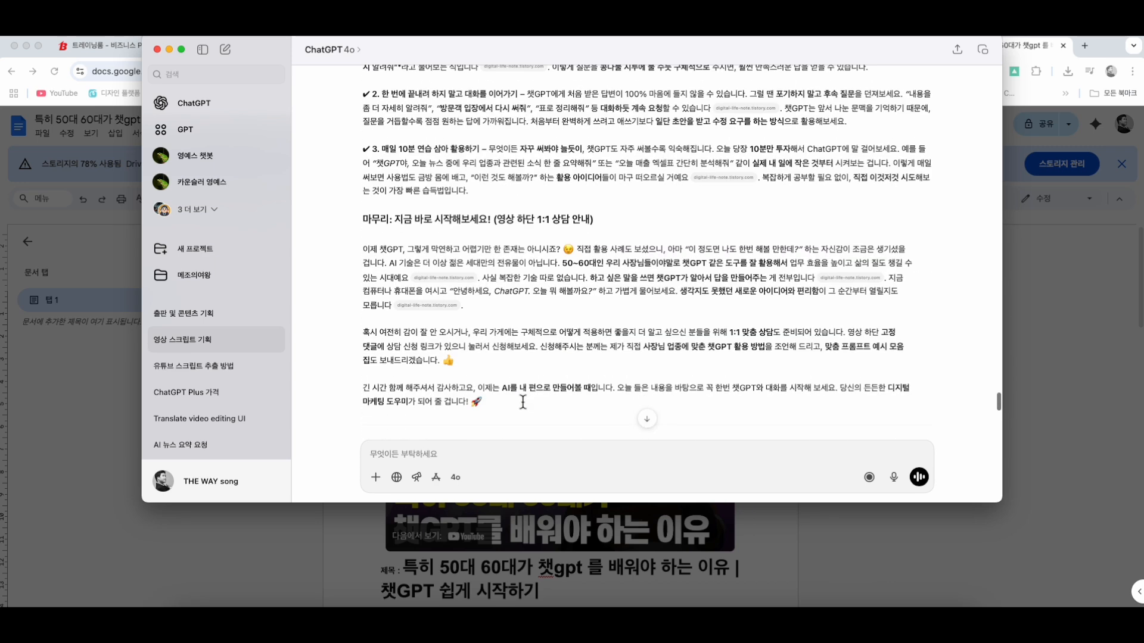
{"action": "scroll", "coordinate": [523, 403], "scroll_direction": "down", "scroll_amount": 3}
Highlight the entire script from its closing line up to the title, then review both case studies again
{"action": "left_click", "coordinate": [479, 294]}
{"action": "left_click_drag", "start_coordinate": [478, 294], "coordinate": [350, 95]}
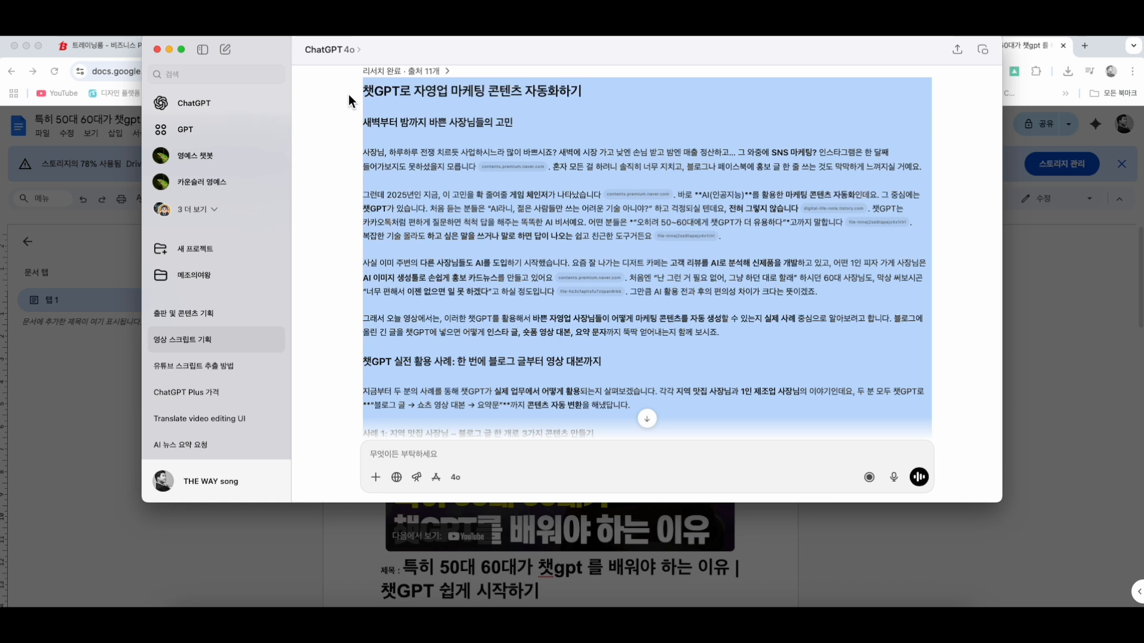
{"action": "left_click", "coordinate": [434, 173]}
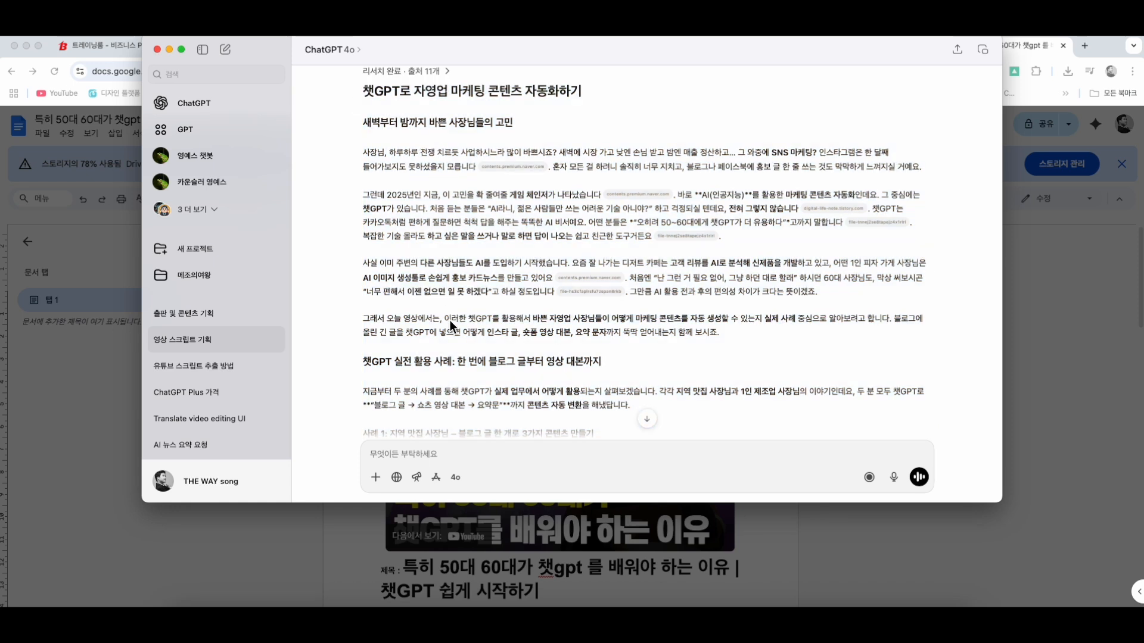
{"action": "scroll", "coordinate": [449, 321], "scroll_direction": "down", "scroll_amount": 5}
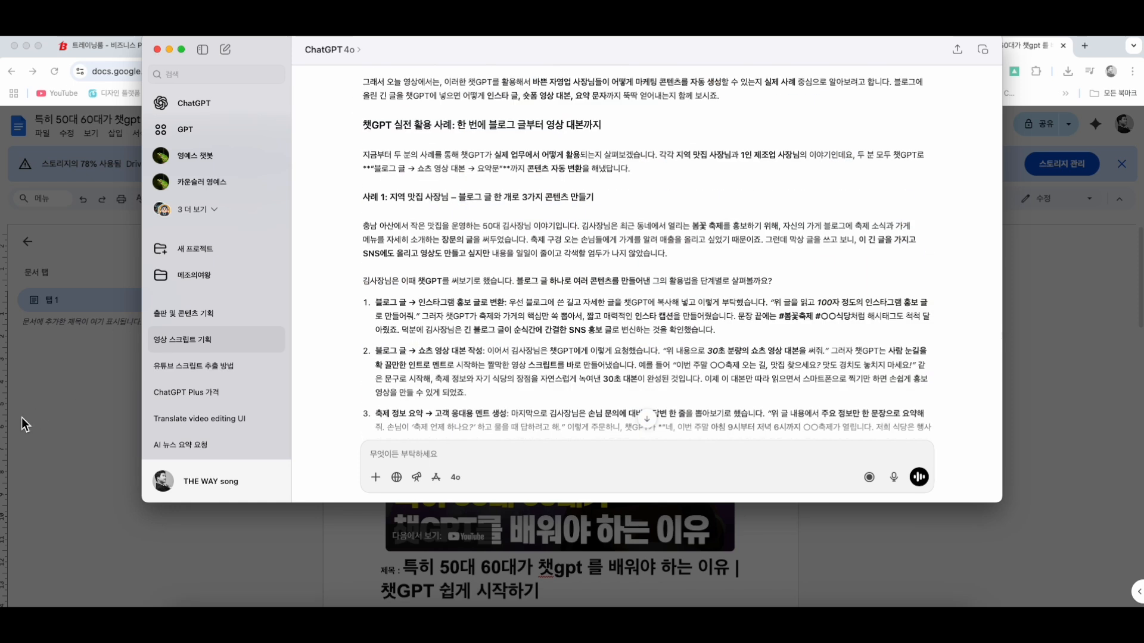
{"action": "scroll", "coordinate": [443, 395], "scroll_direction": "down", "scroll_amount": 6}
{"action": "scroll", "coordinate": [443, 395], "scroll_direction": "down", "scroll_amount": 15}
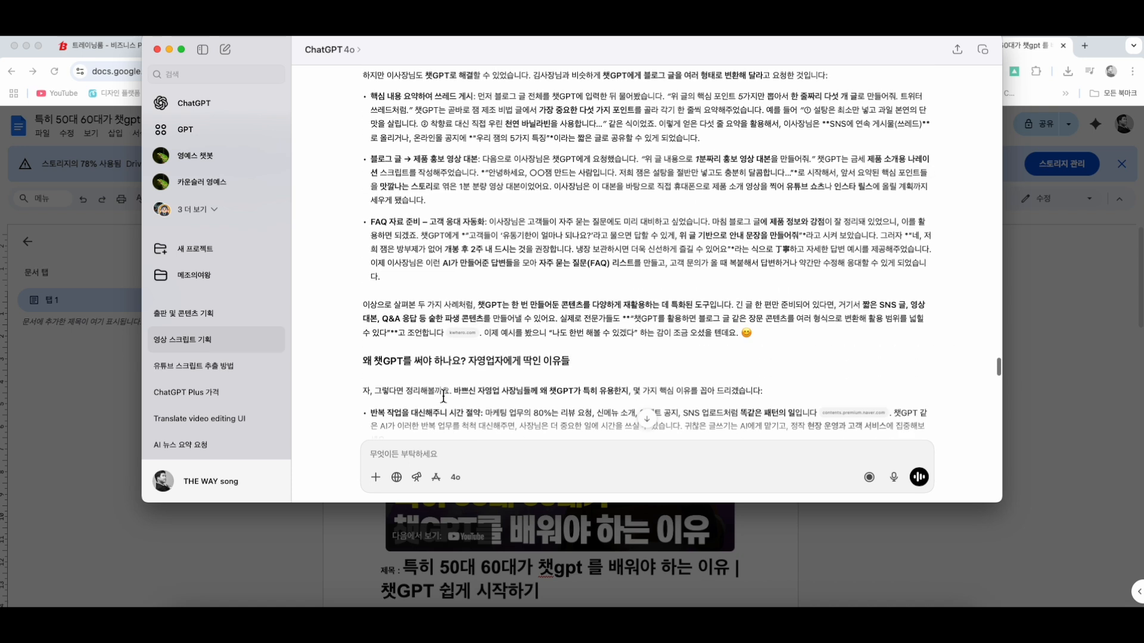
{"action": "scroll", "coordinate": [444, 395], "scroll_direction": "down", "scroll_amount": 1}
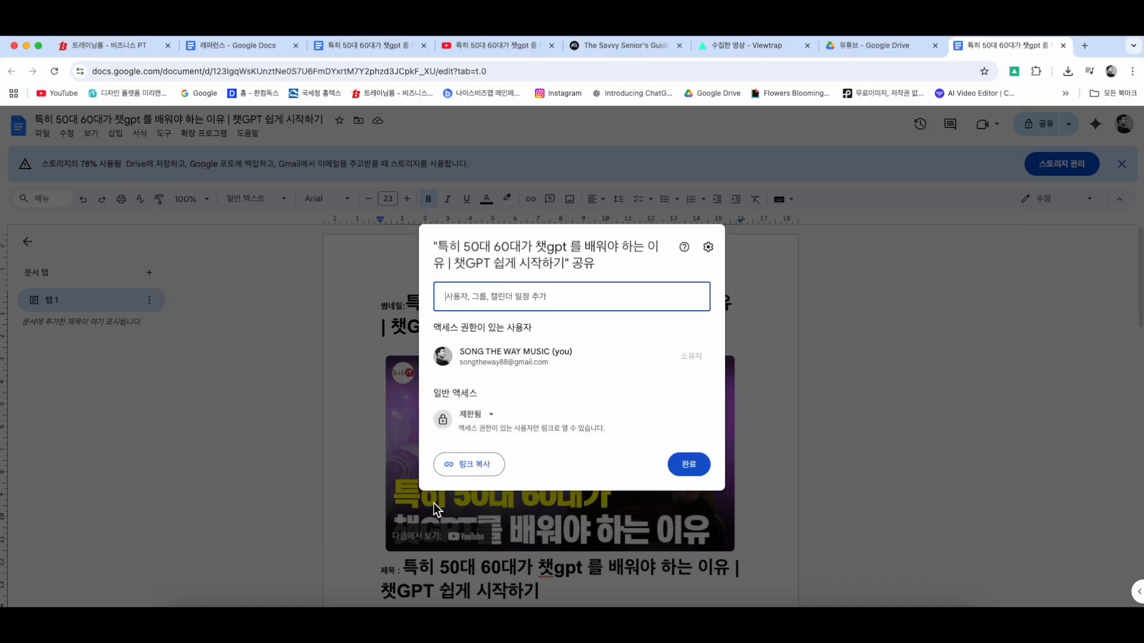
Switch to the Google Docs transcript of the reference video, close its sharing dialog, and skim the document
{"action": "left_click", "coordinate": [686, 466]}
{"action": "scroll", "coordinate": [553, 332], "scroll_direction": "down", "scroll_amount": 6}
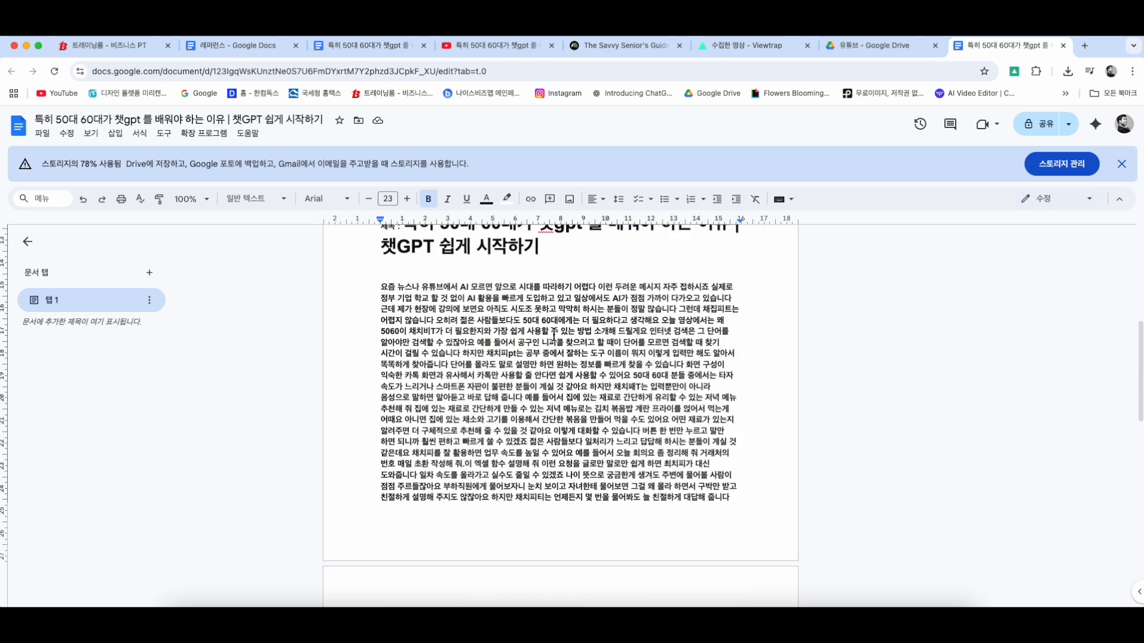
{"action": "scroll", "coordinate": [554, 335], "scroll_direction": "up", "scroll_amount": 5}
{"action": "left_click", "coordinate": [520, 489]}
{"action": "scroll", "coordinate": [519, 488], "scroll_direction": "down", "scroll_amount": 10}
{"action": "scroll", "coordinate": [519, 489], "scroll_direction": "up", "scroll_amount": 10}
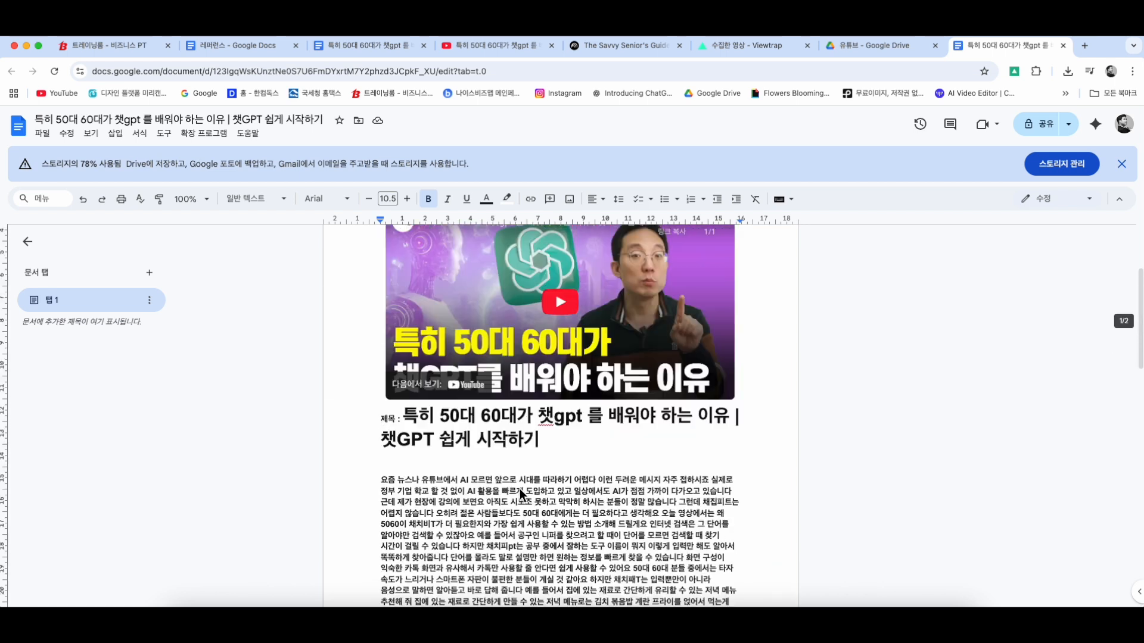
{"action": "scroll", "coordinate": [519, 489], "scroll_direction": "up", "scroll_amount": 3}
Highlight the thumbnail title and the transcript text in the reference video document to examine how it is laid out
{"action": "left_click", "coordinate": [622, 338]}
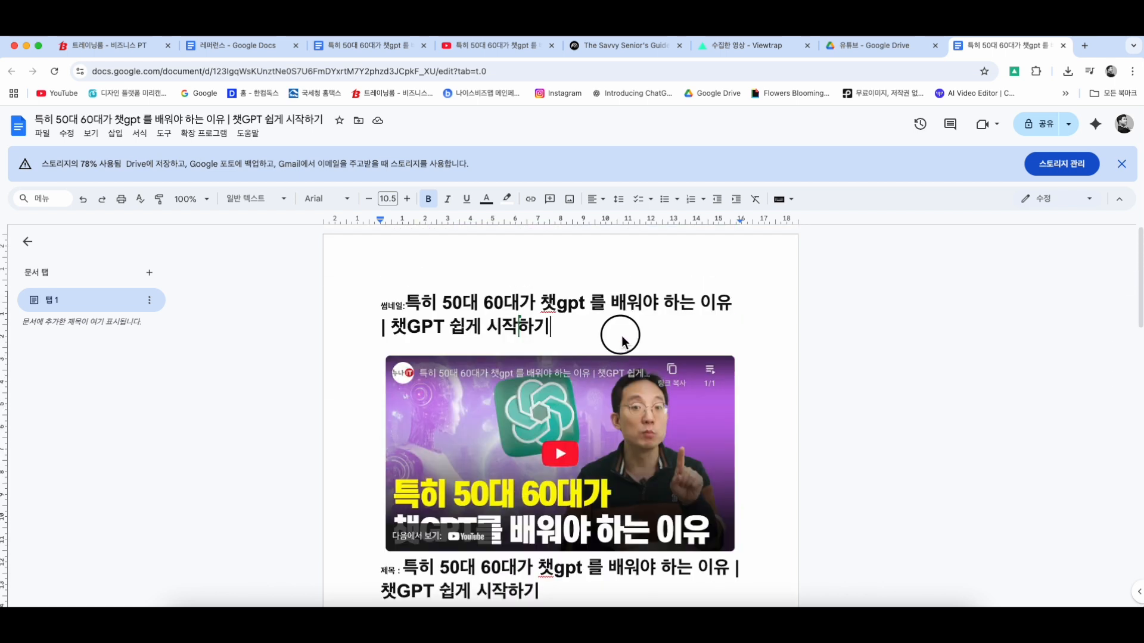
{"action": "left_click_drag", "start_coordinate": [621, 338], "coordinate": [319, 263]}
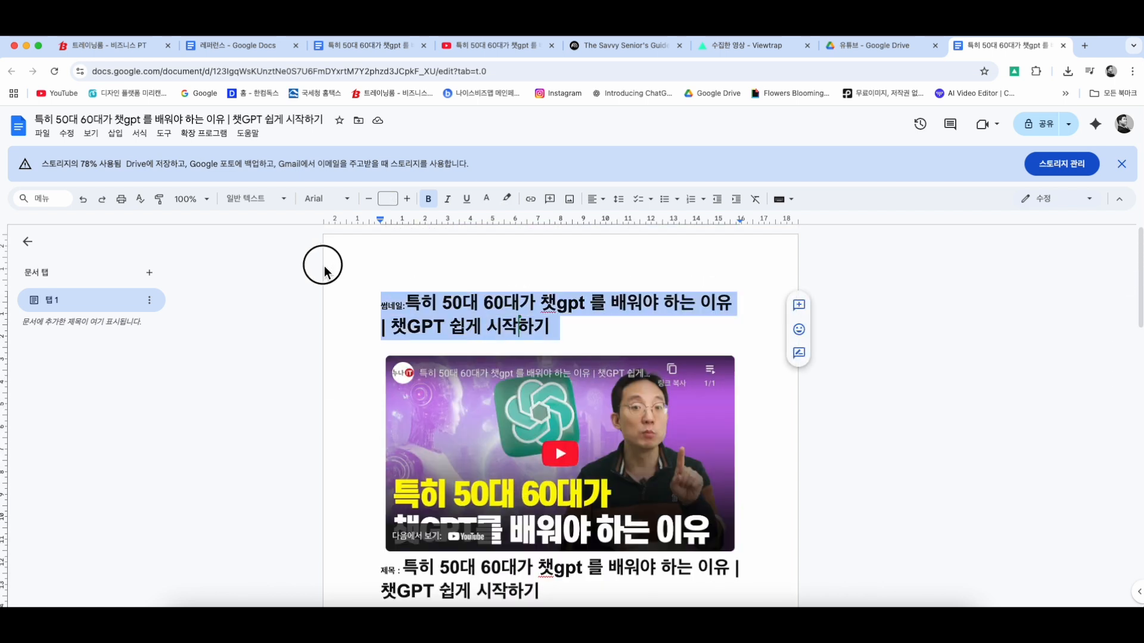
{"action": "scroll", "coordinate": [426, 395], "scroll_direction": "down", "scroll_amount": 6}
{"action": "left_click", "coordinate": [424, 391]}
{"action": "scroll", "coordinate": [424, 390], "scroll_direction": "up", "scroll_amount": 3}
{"action": "left_click_drag", "start_coordinate": [387, 408], "coordinate": [560, 605]}
{"action": "left_click", "coordinate": [608, 509]}
{"action": "scroll", "coordinate": [609, 509], "scroll_direction": "up", "scroll_amount": 5}
{"action": "scroll", "coordinate": [609, 510], "scroll_direction": "up", "scroll_amount": 10}
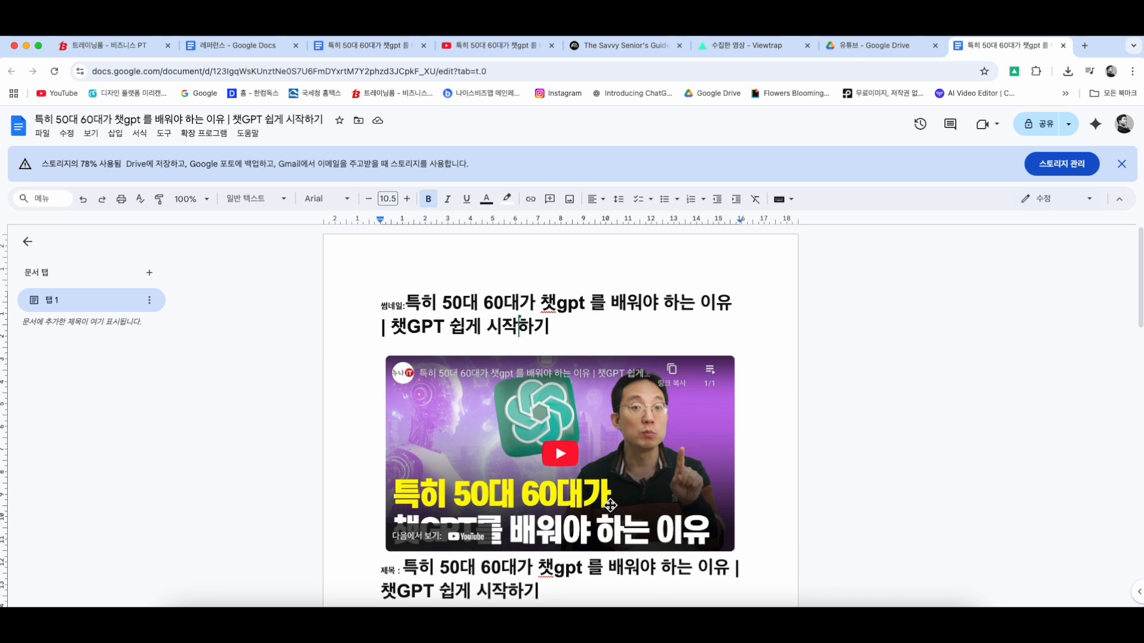
Open the 레퍼런스 document and examine the planning prompt, the 10-minute script prompt and the thumbnail on its first page
{"action": "left_click", "coordinate": [383, 46]}
{"action": "left_click", "coordinate": [271, 48]}
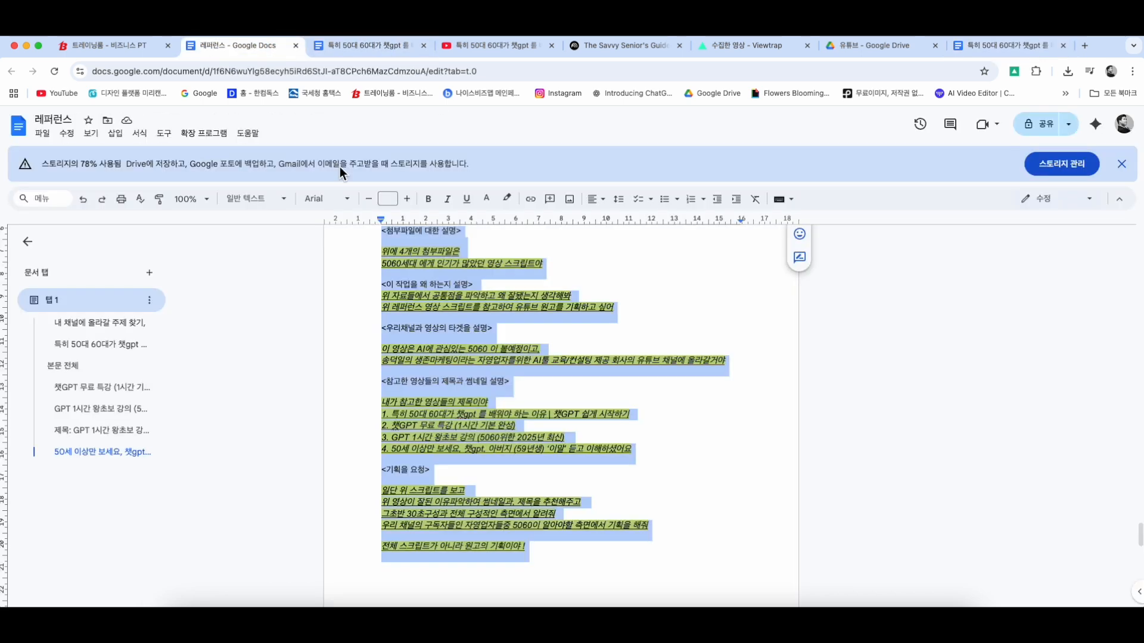
{"action": "left_click", "coordinate": [495, 410]}
{"action": "scroll", "coordinate": [510, 520], "scroll_direction": "down", "scroll_amount": 1}
{"action": "scroll", "coordinate": [509, 521], "scroll_direction": "down", "scroll_amount": 15}
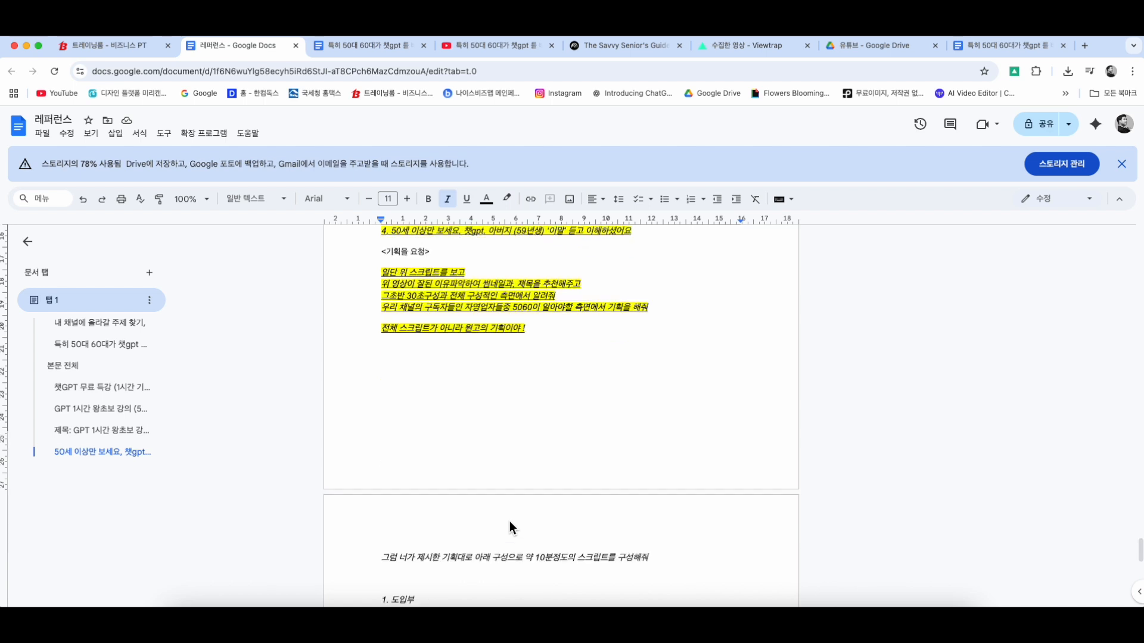
{"action": "scroll", "coordinate": [509, 520], "scroll_direction": "down", "scroll_amount": 2}
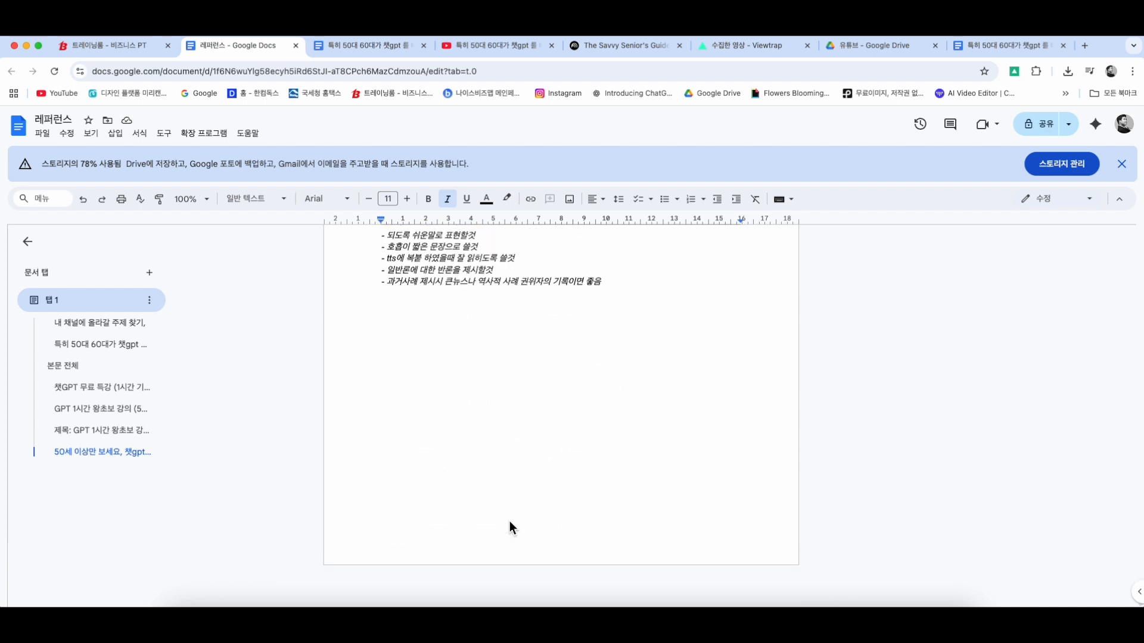
{"action": "scroll", "coordinate": [509, 520], "scroll_direction": "up", "scroll_amount": 15}
{"action": "scroll", "coordinate": [510, 521], "scroll_direction": "up", "scroll_amount": 20}
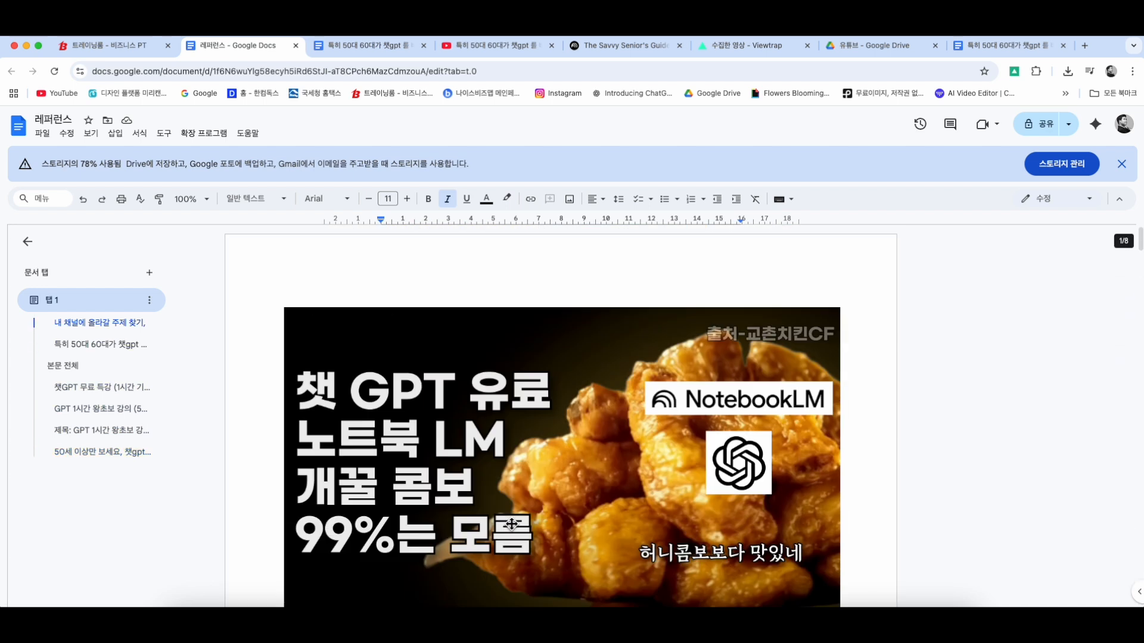
{"action": "scroll", "coordinate": [511, 523], "scroll_direction": "down", "scroll_amount": 1}
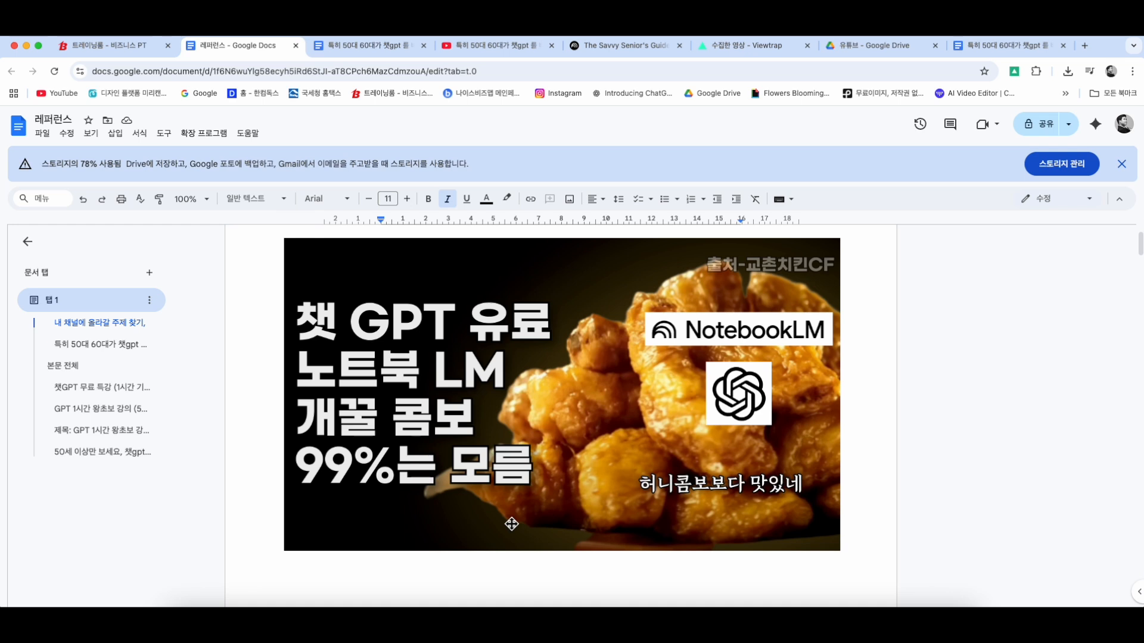